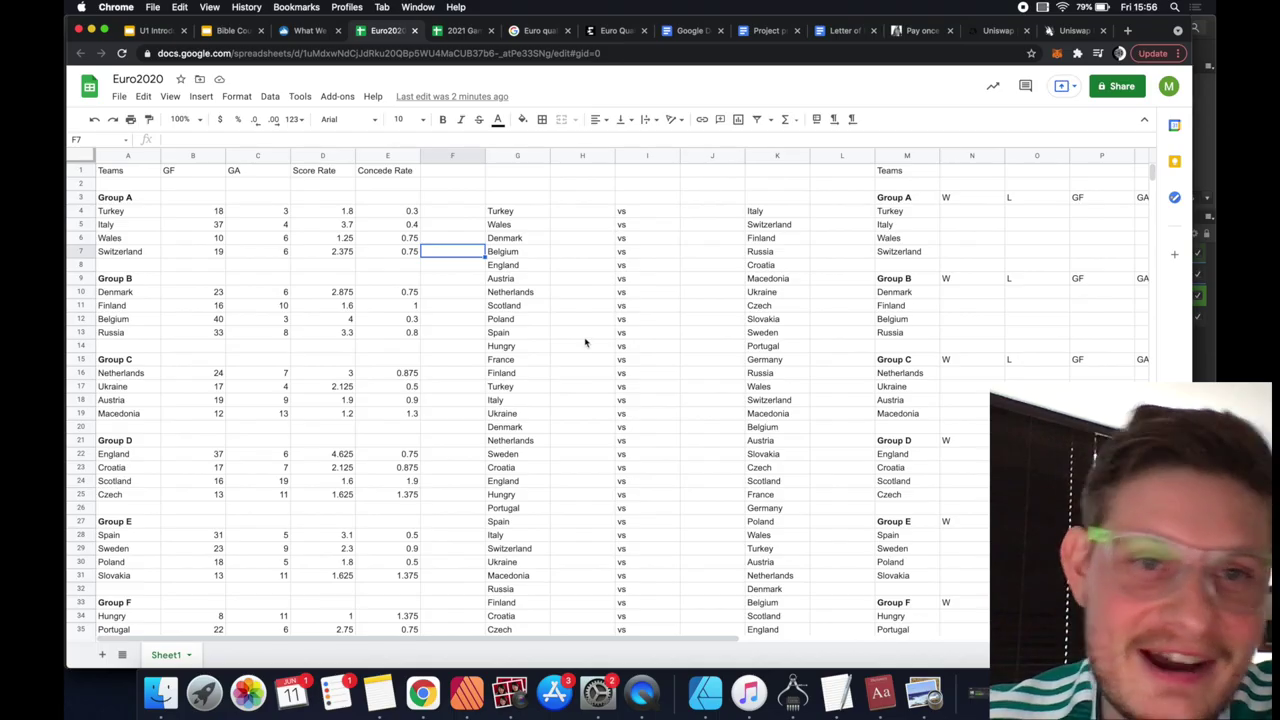
Look over the Turkey vs Italy fixture row and the group results tables beside the fixture list
left_click(584, 334)
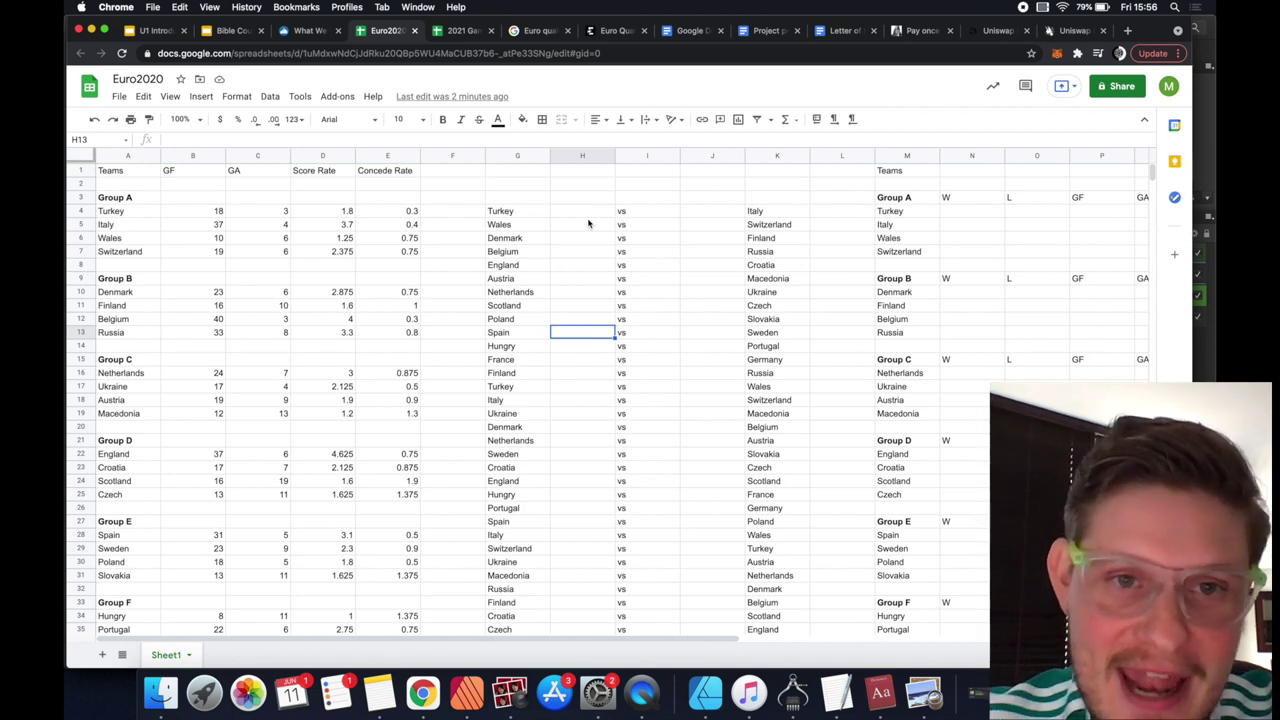
left_click_drag(508, 213, 762, 212)
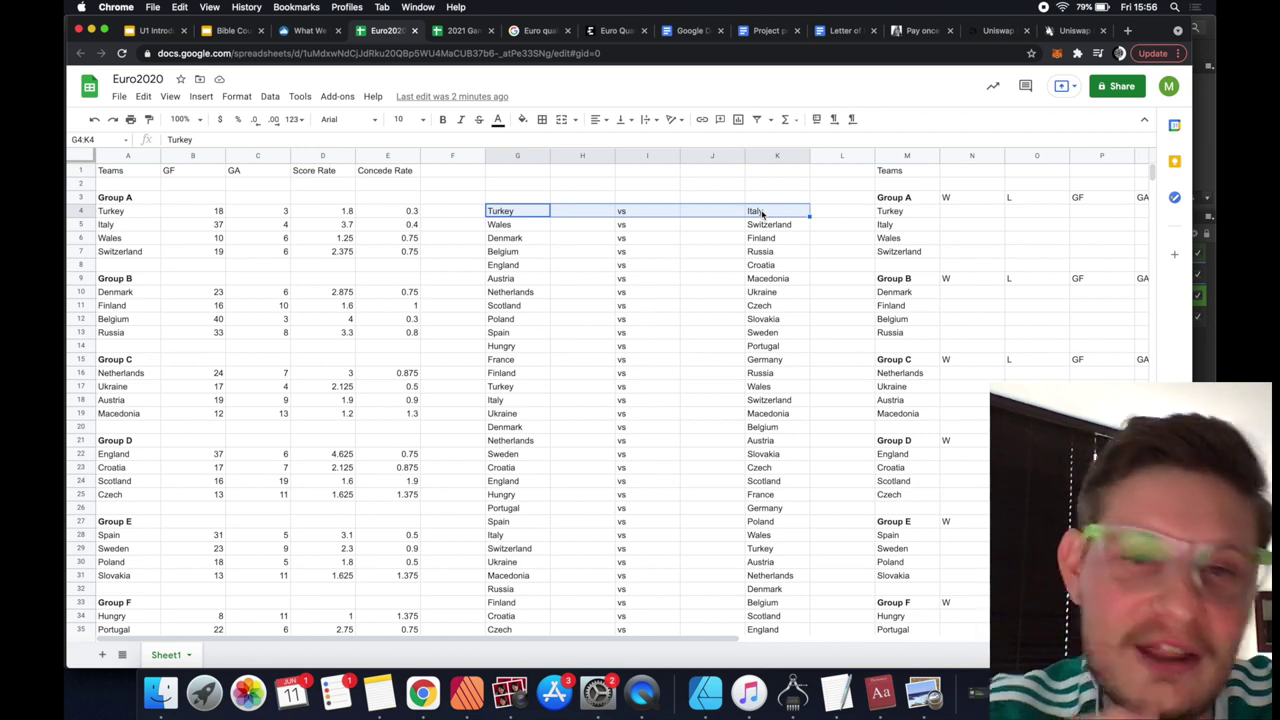
left_click(563, 307)
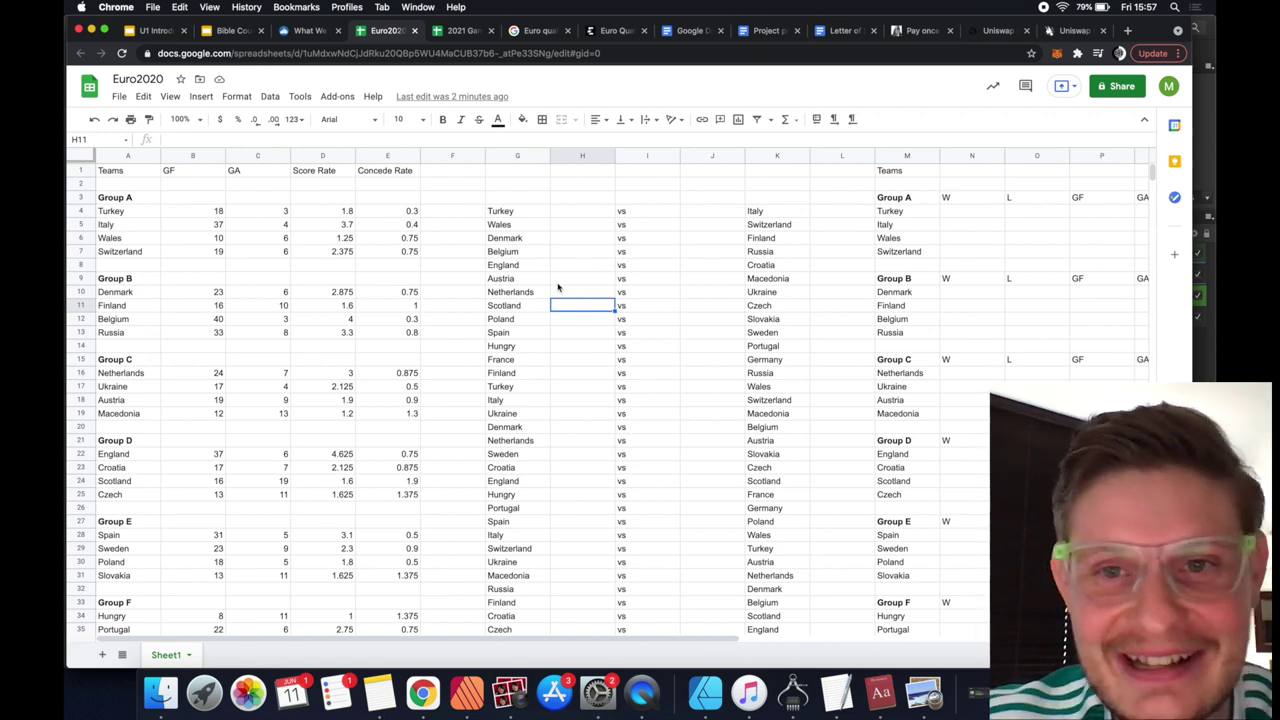
scroll(558, 288, "down", 2)
scroll(558, 288, "up", 2)
scroll(558, 288, "right", 3)
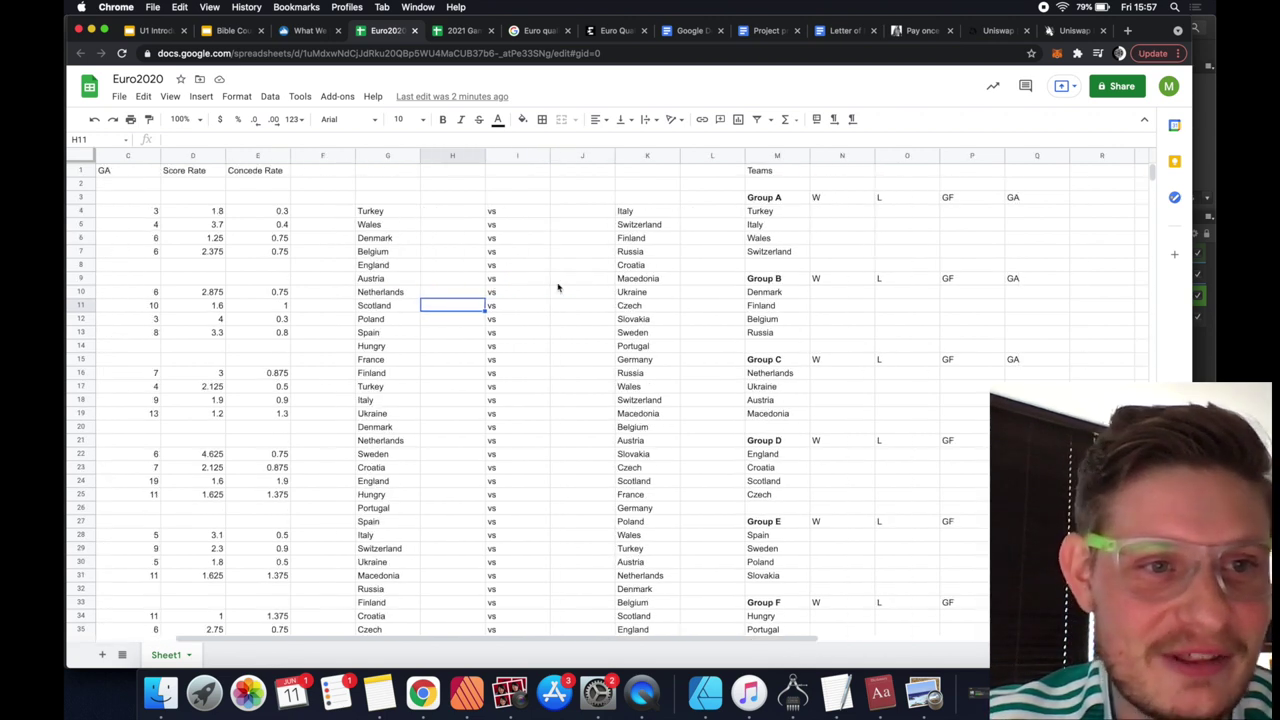
scroll(558, 288, "left", 3)
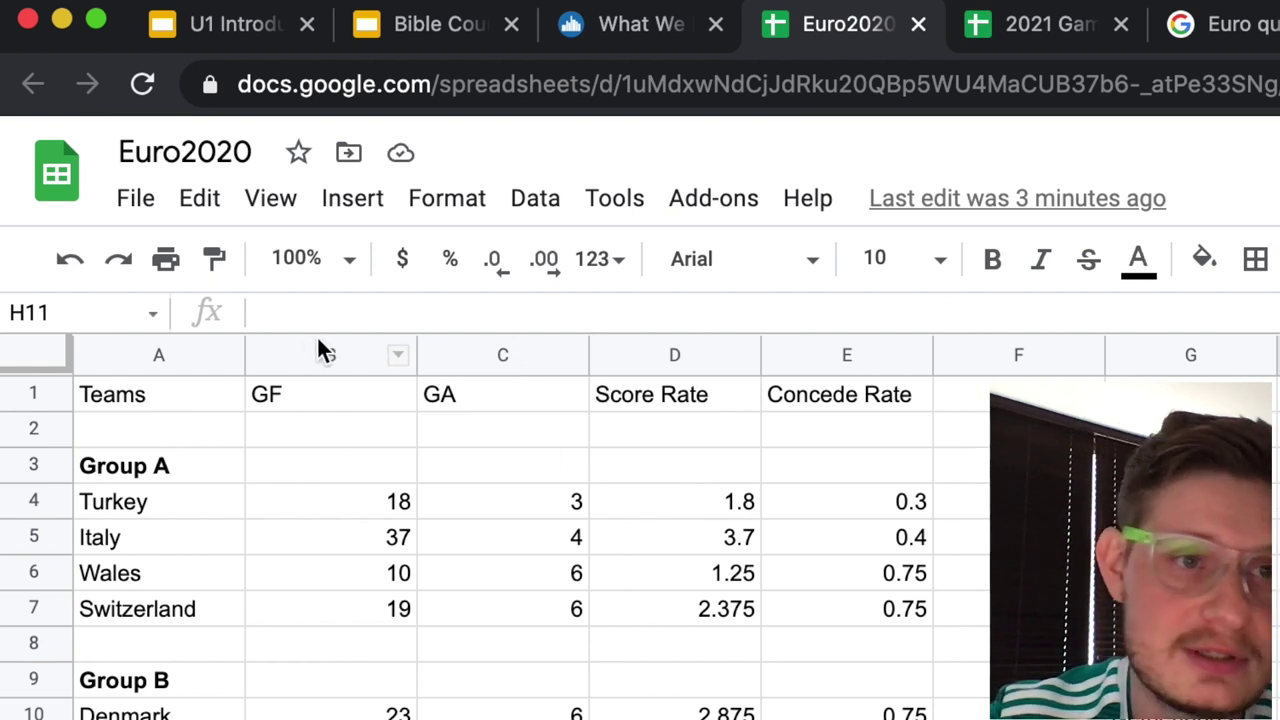
Hide the GF and GA columns, B and C
left_click_drag(300, 352, 487, 355)
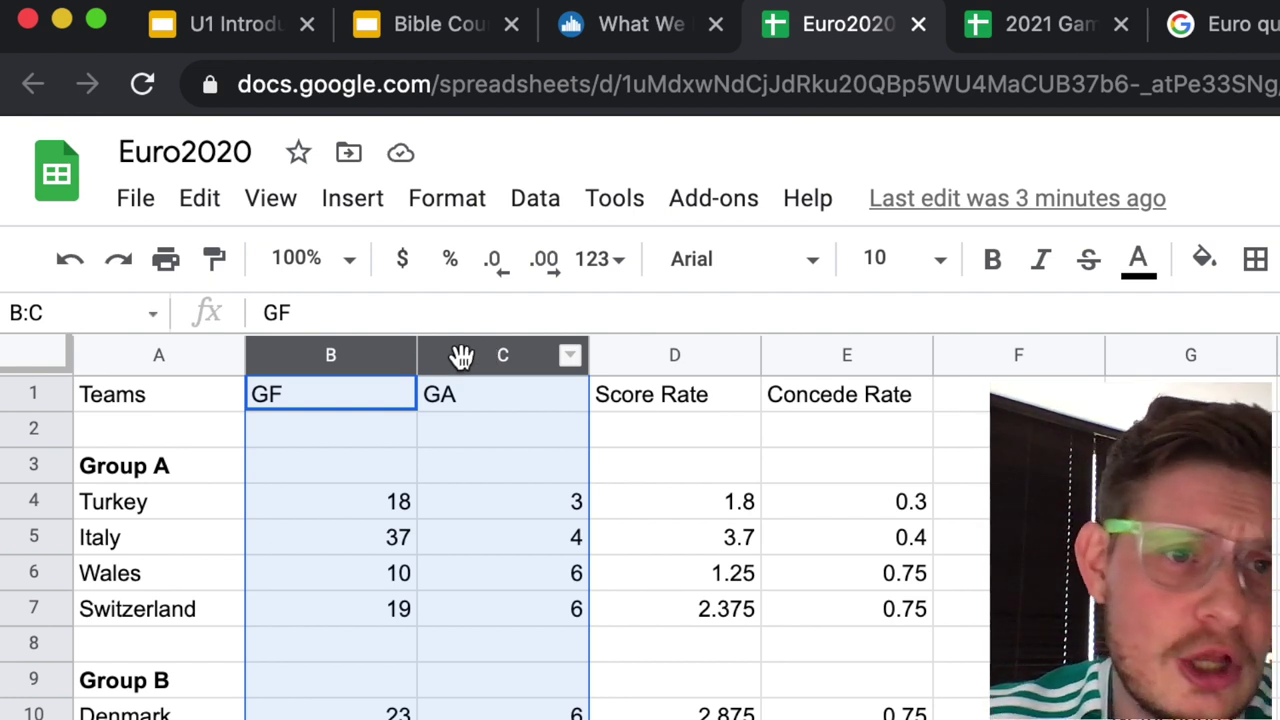
right_click(461, 357)
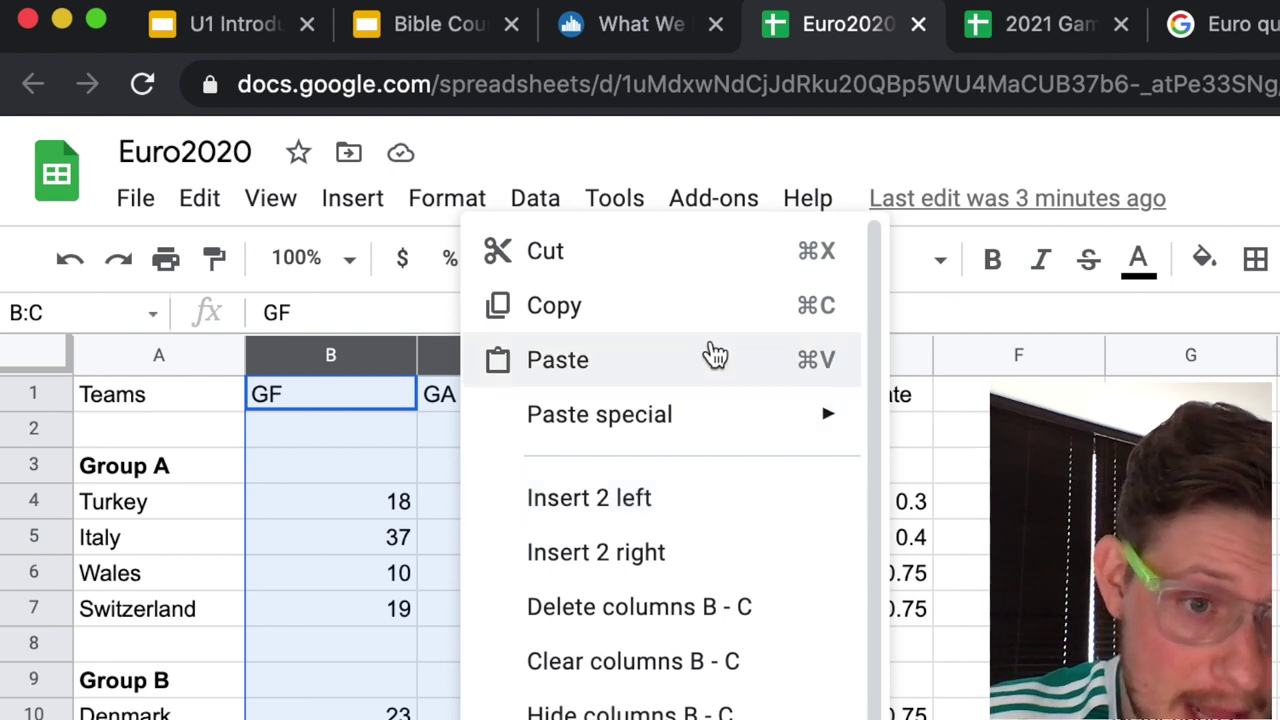
left_click(597, 712)
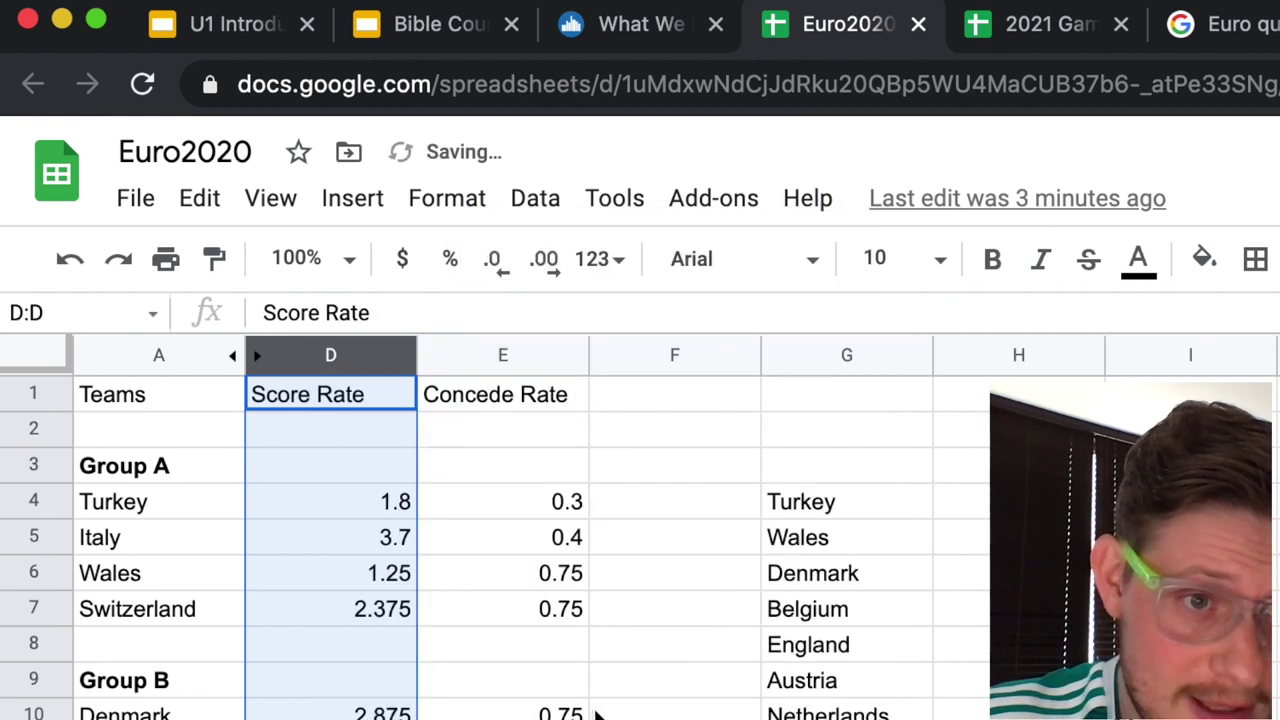
left_click(1020, 540)
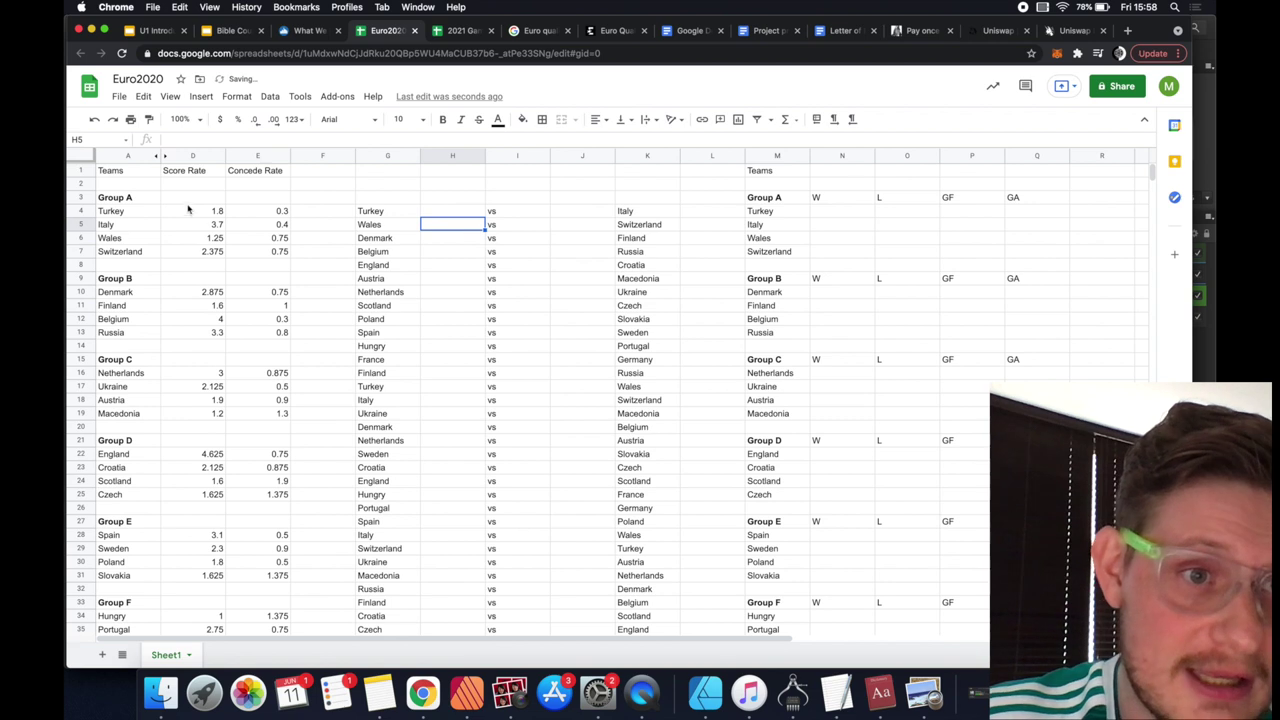
Show the Score Rate and Concede Rate values in columns D and E with two decimal places
left_click(193, 156)
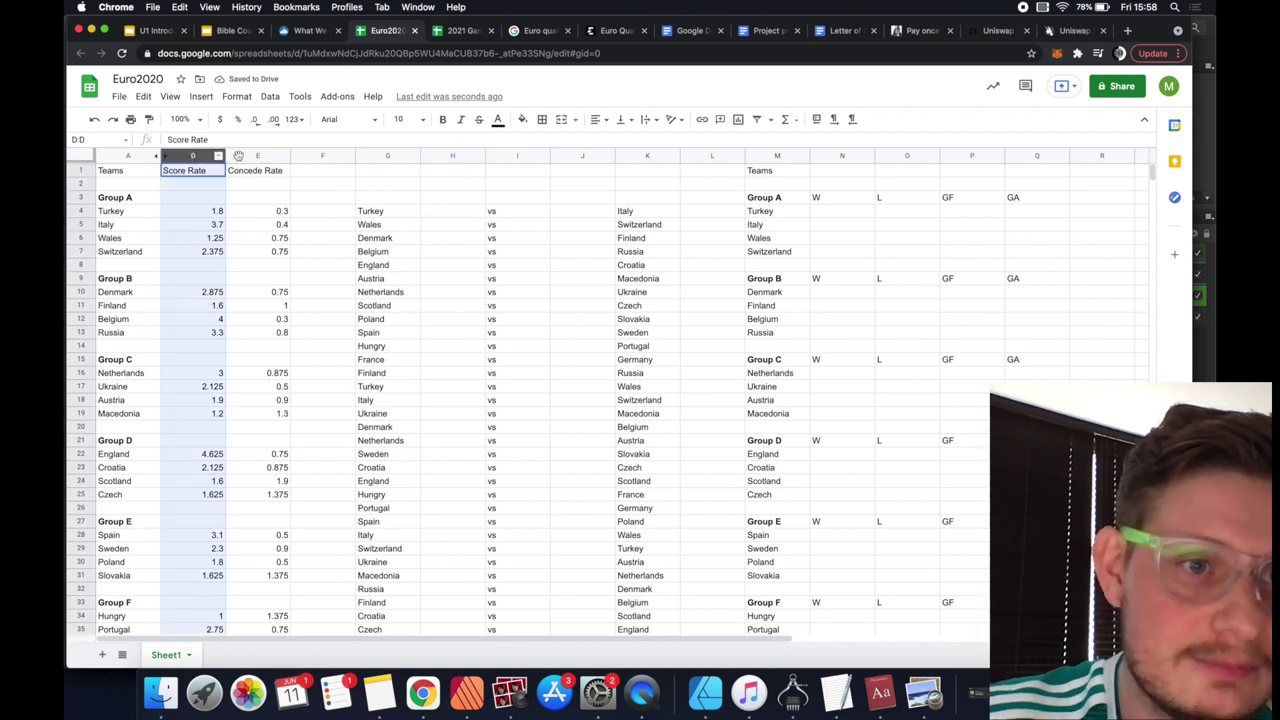
left_click(238, 156, "shift")
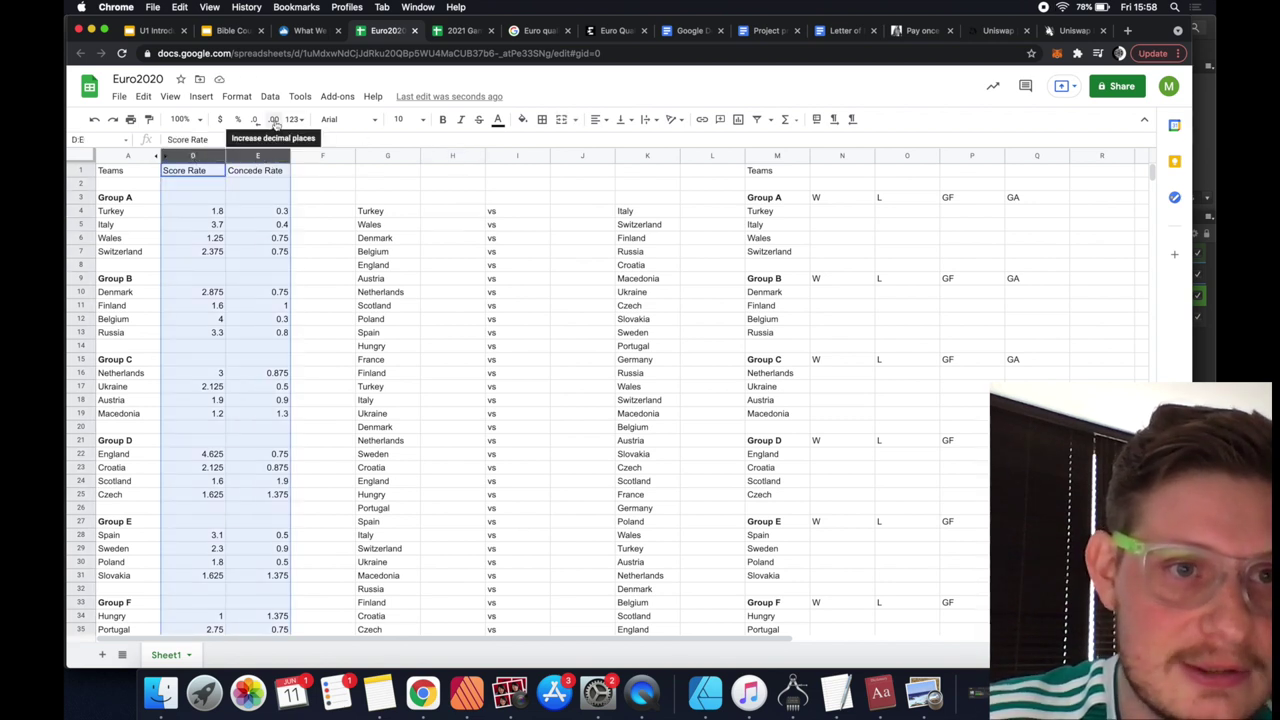
left_click(274, 120)
left_click(385, 198)
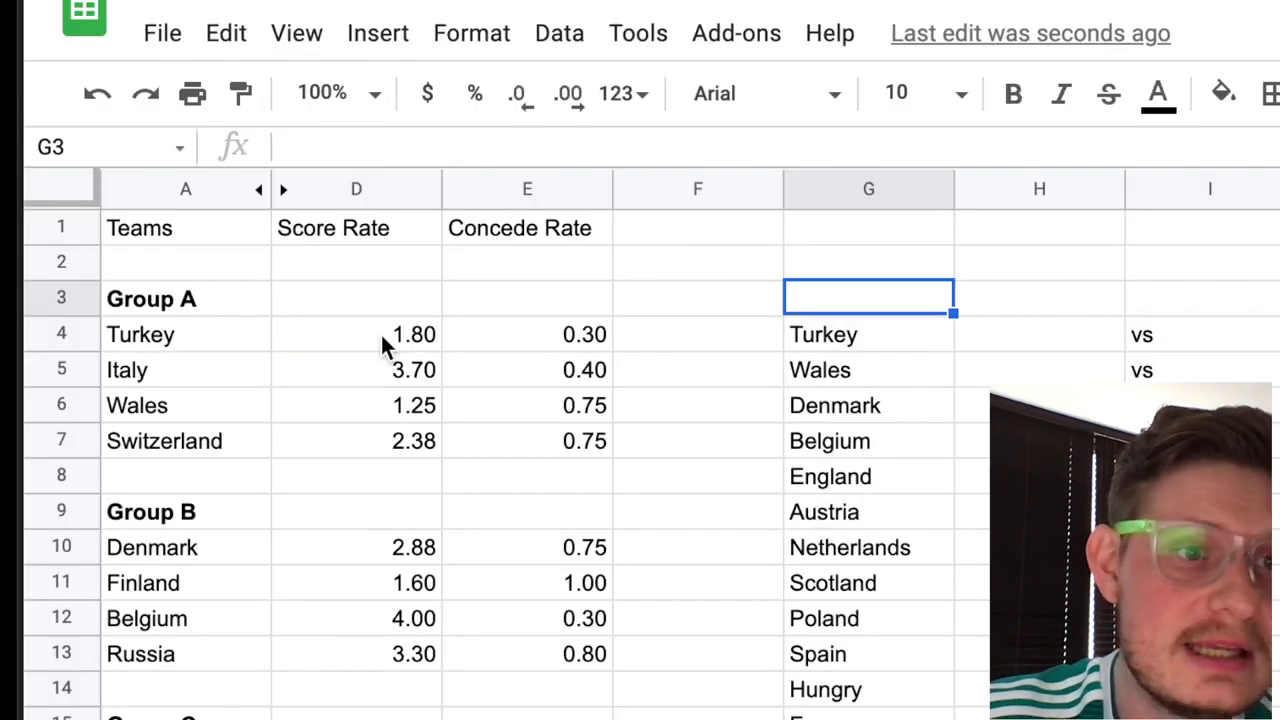
Check the Score Rate and Concede Rate formulas of Turkey and Italy and the Turkey vs Italy fixture row
left_click(204, 214)
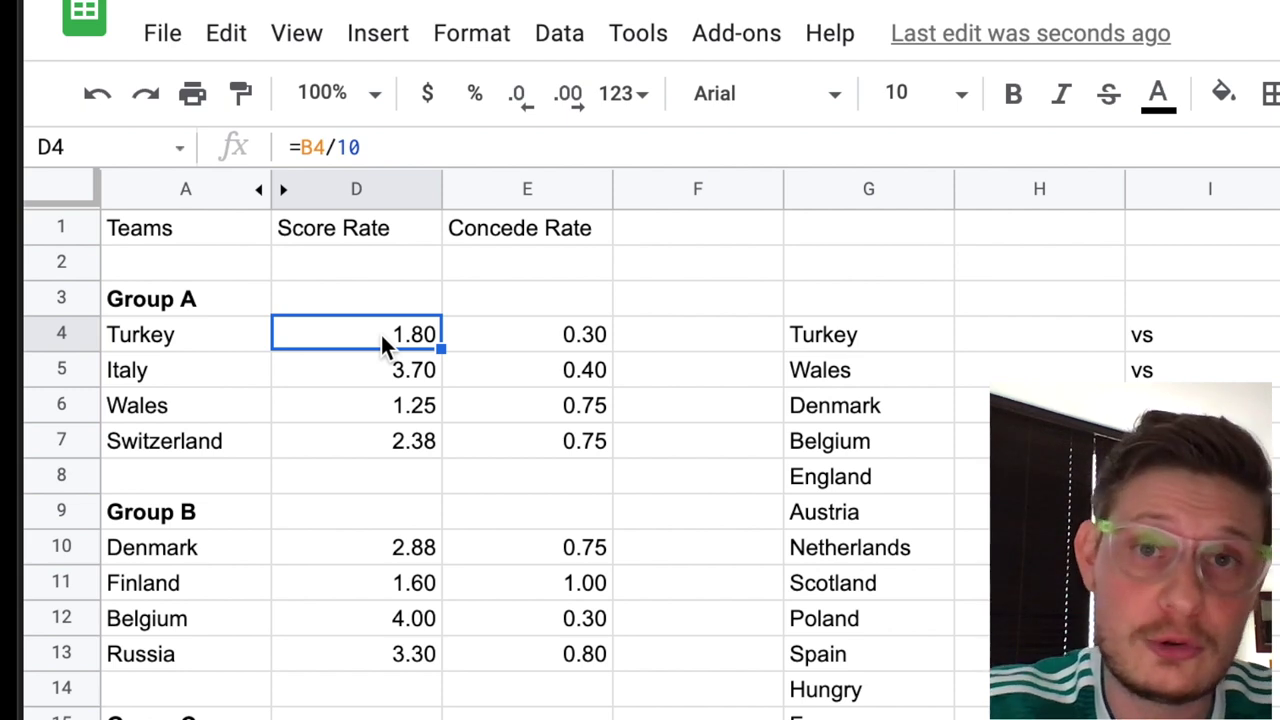
left_click(590, 350)
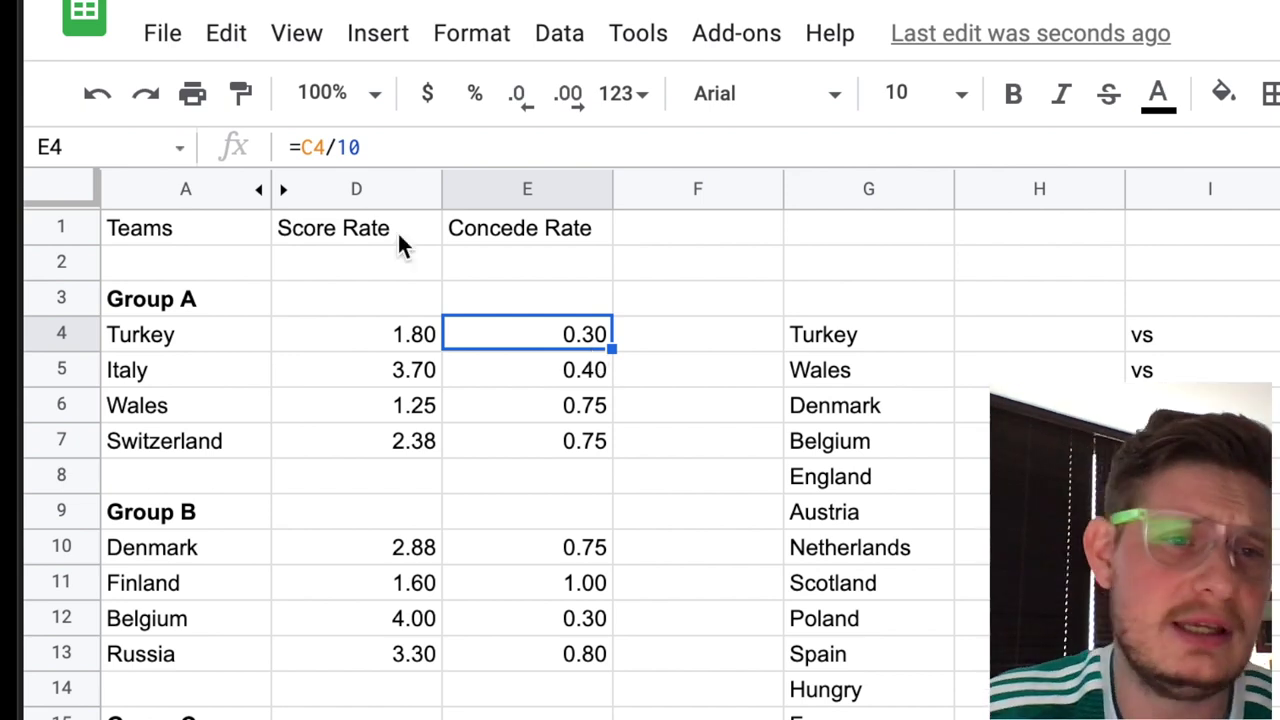
left_click(329, 227)
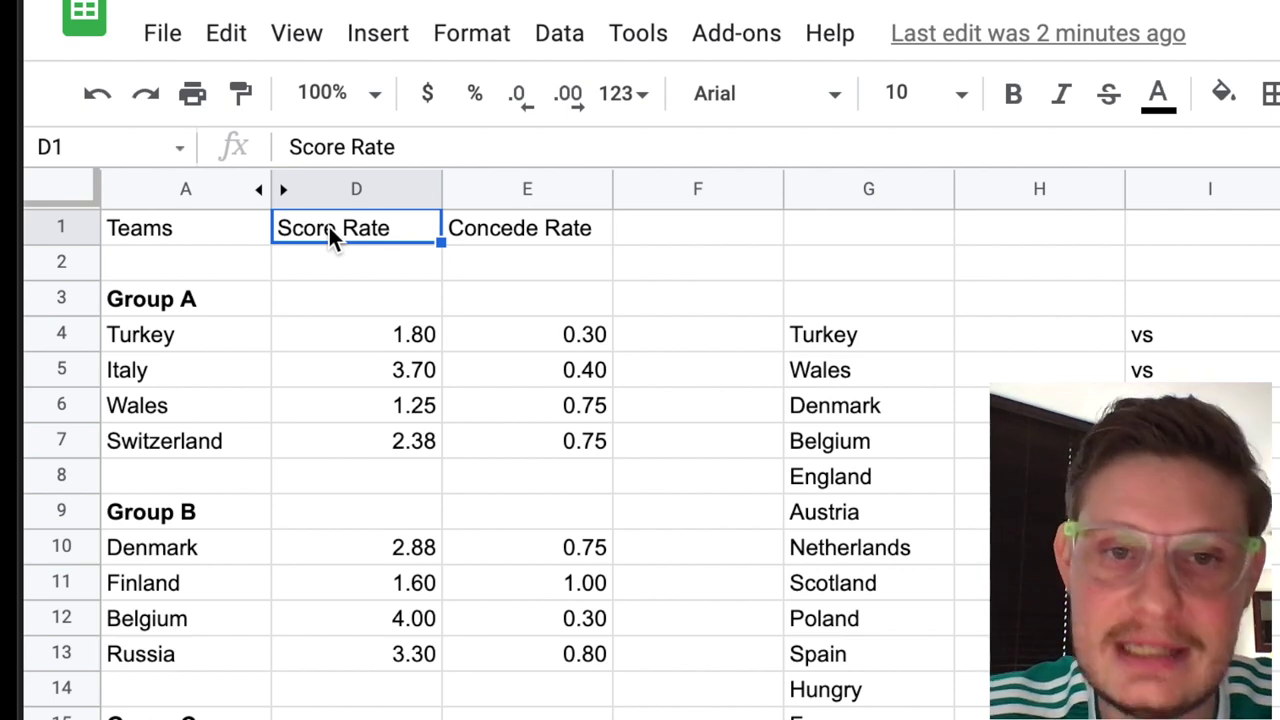
left_click(609, 370)
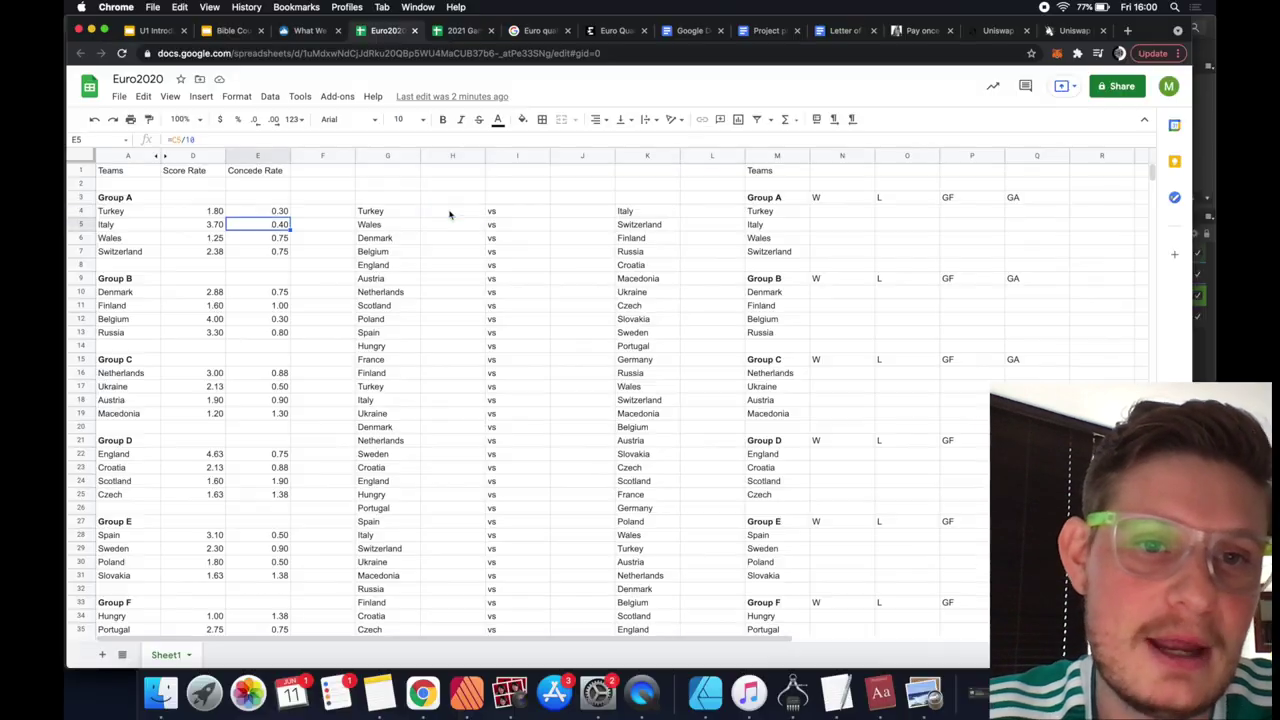
left_click(449, 212)
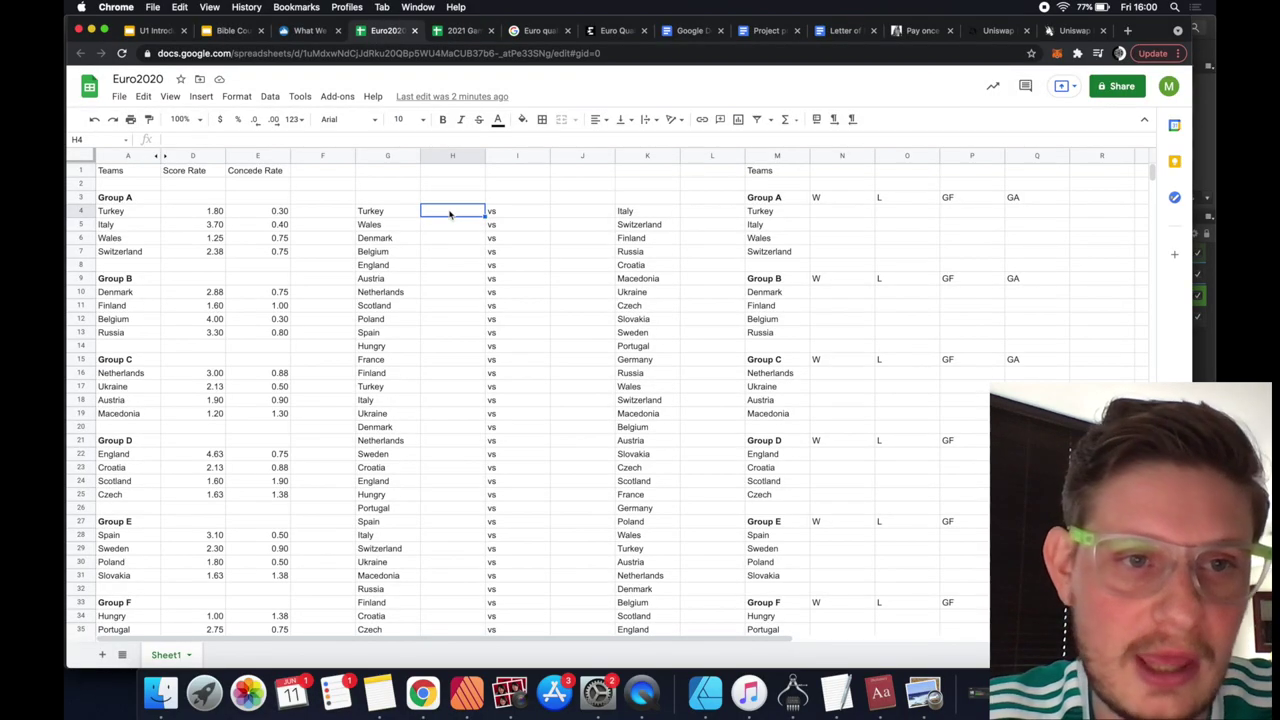
left_click_drag(372, 211, 628, 214)
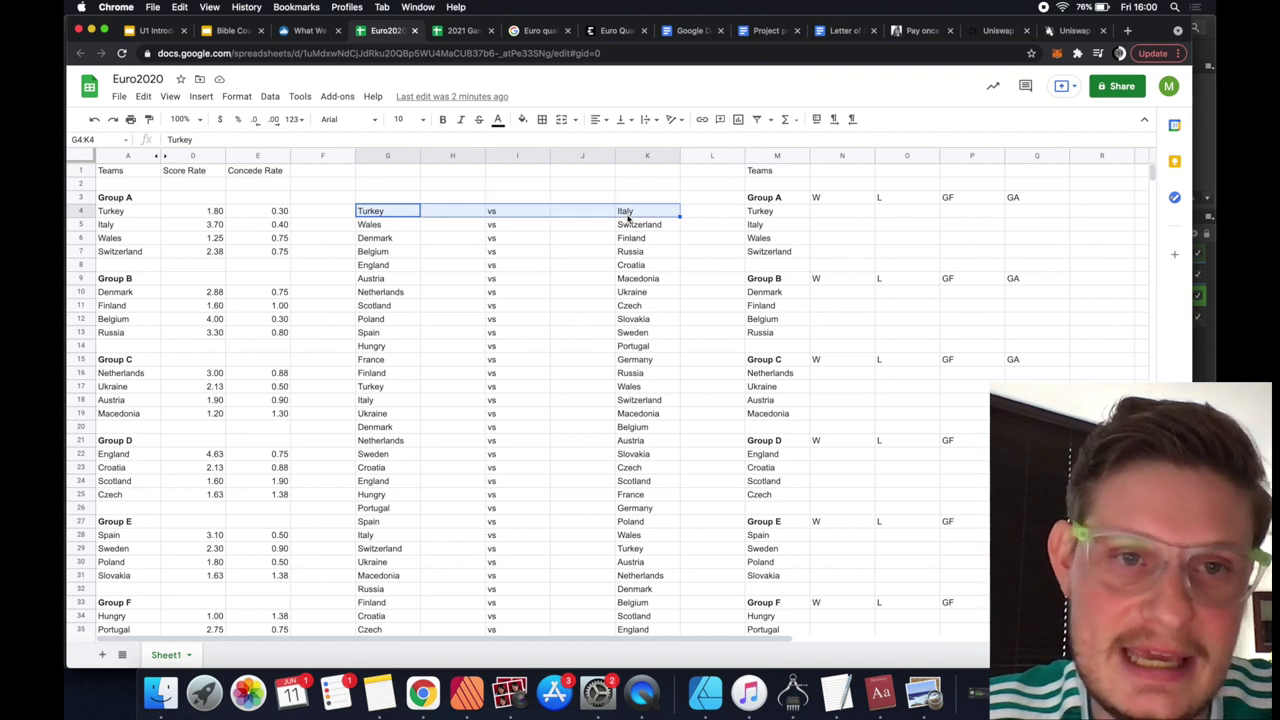
left_click(454, 215)
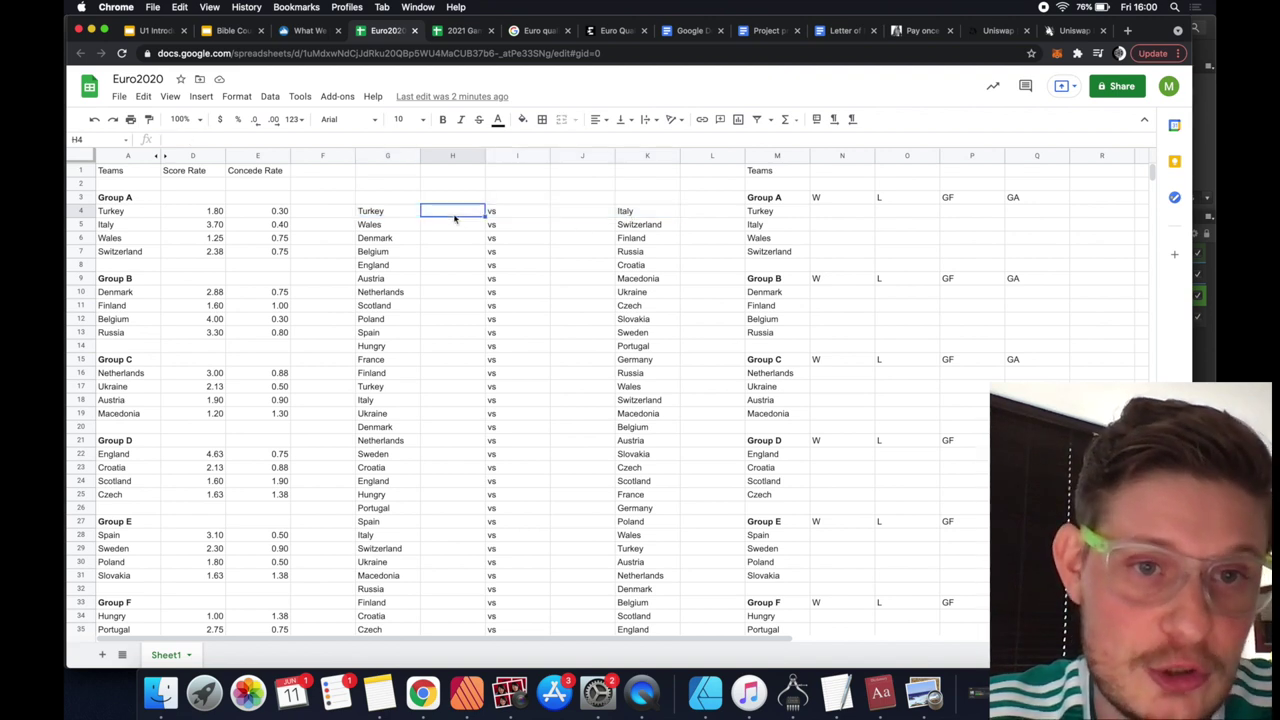
left_click(180, 208)
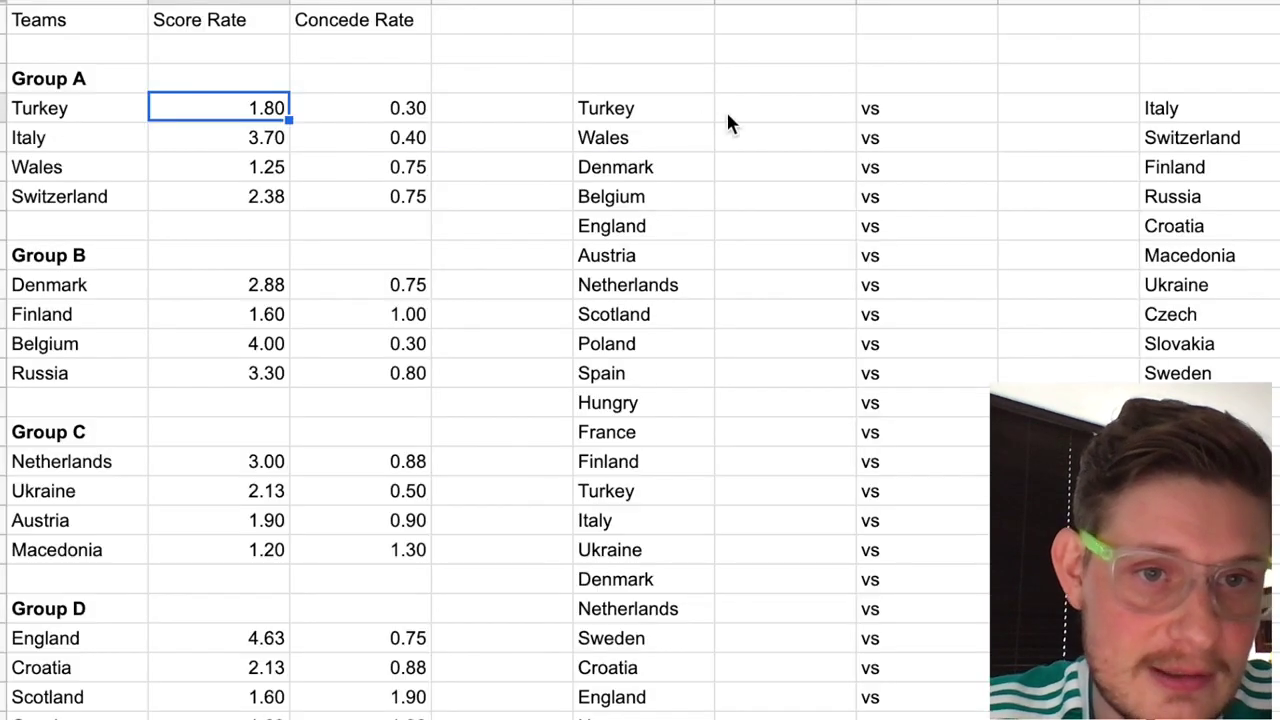
Enter =(D4+E5)/2 in H4 to average Turkey's score rate with Italy's concede rate, and reject the suggested autofill
left_click(426, 214)
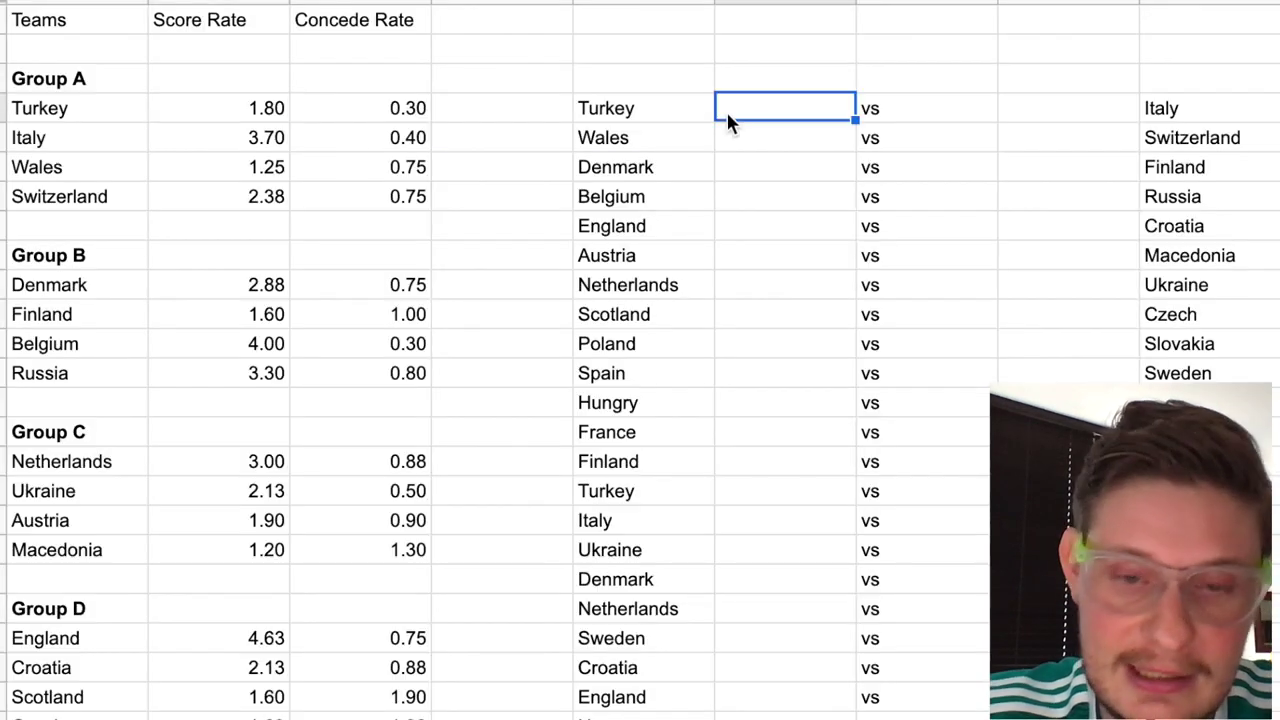
type("=")
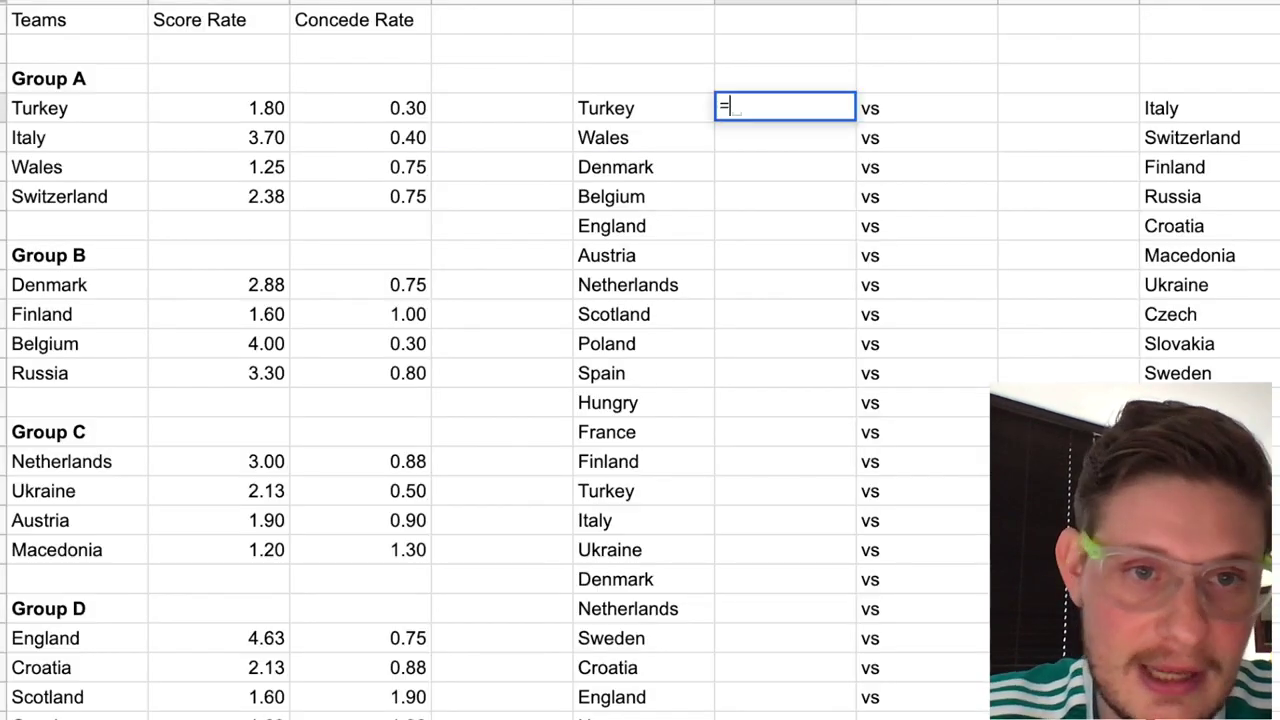
left_click(249, 105)
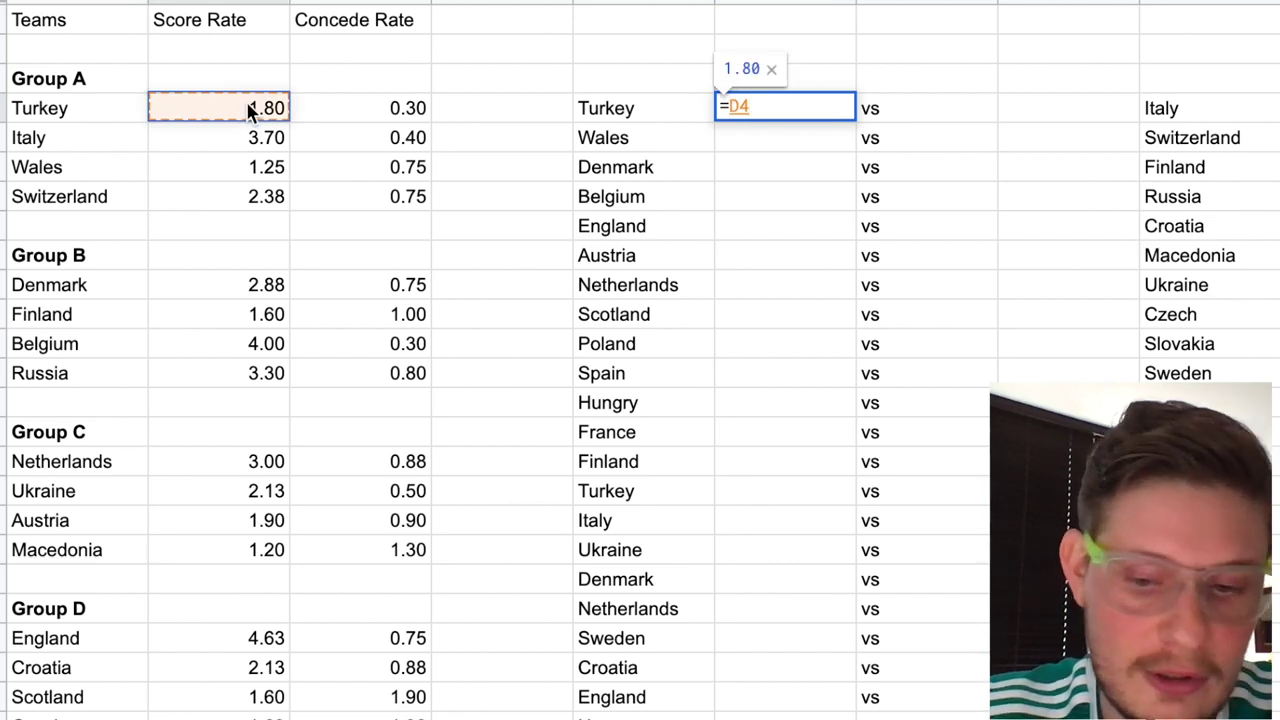
type("+")
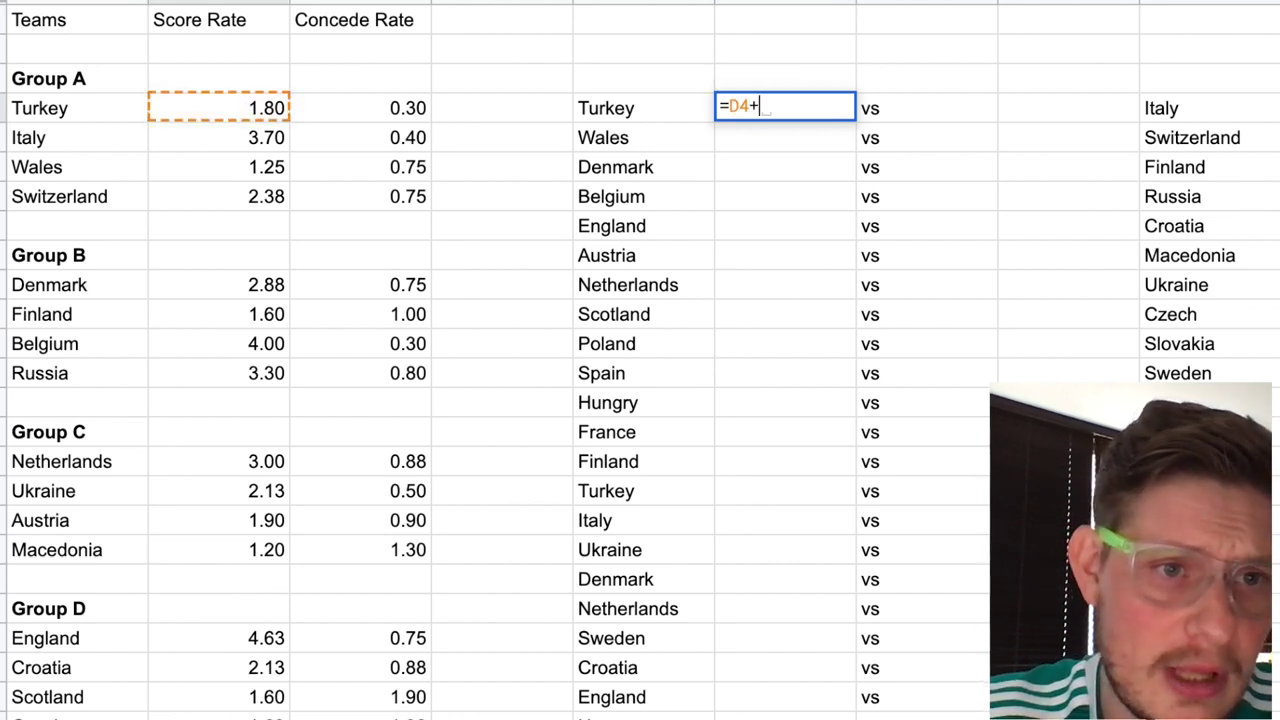
left_click(369, 139)
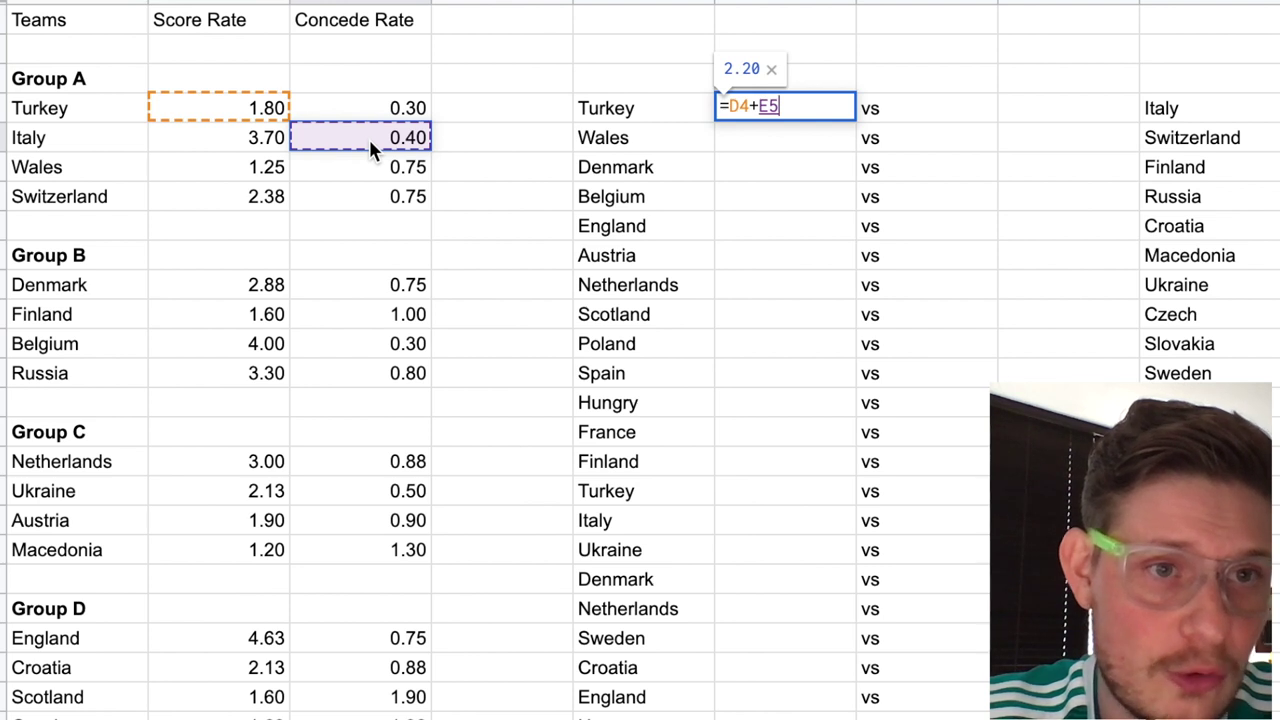
type(")")
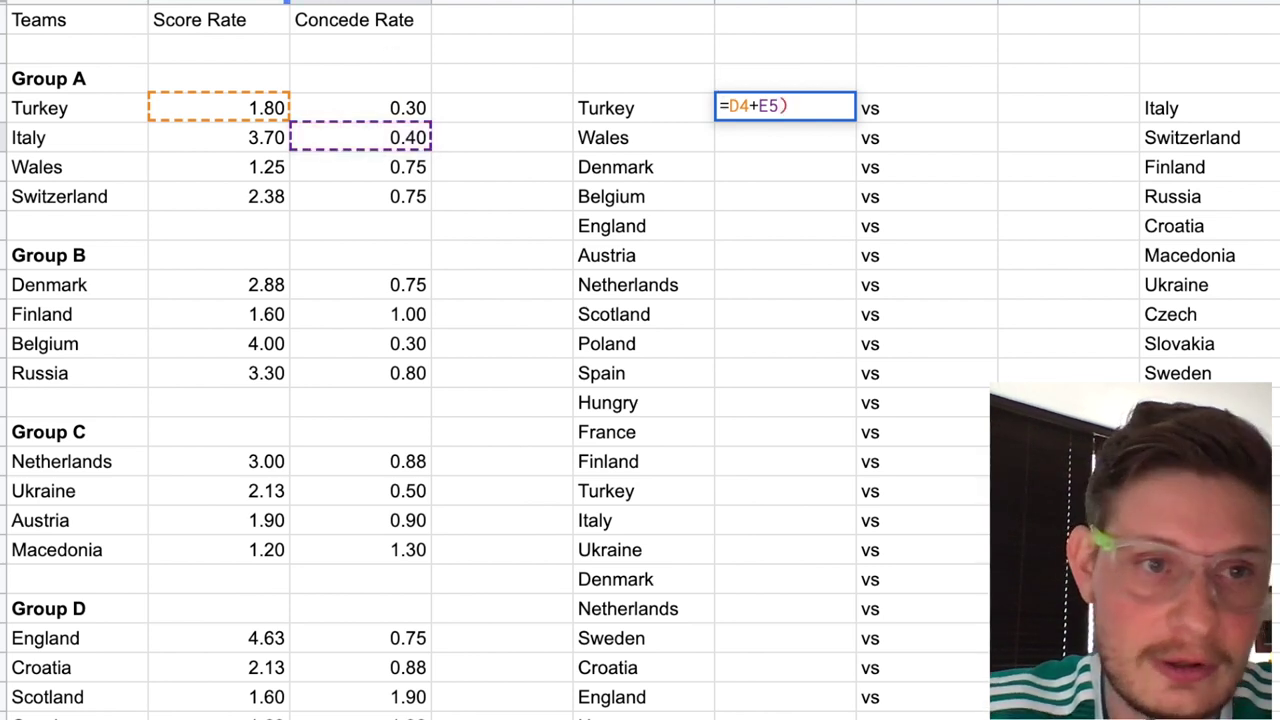
left_click(727, 106)
type("(")
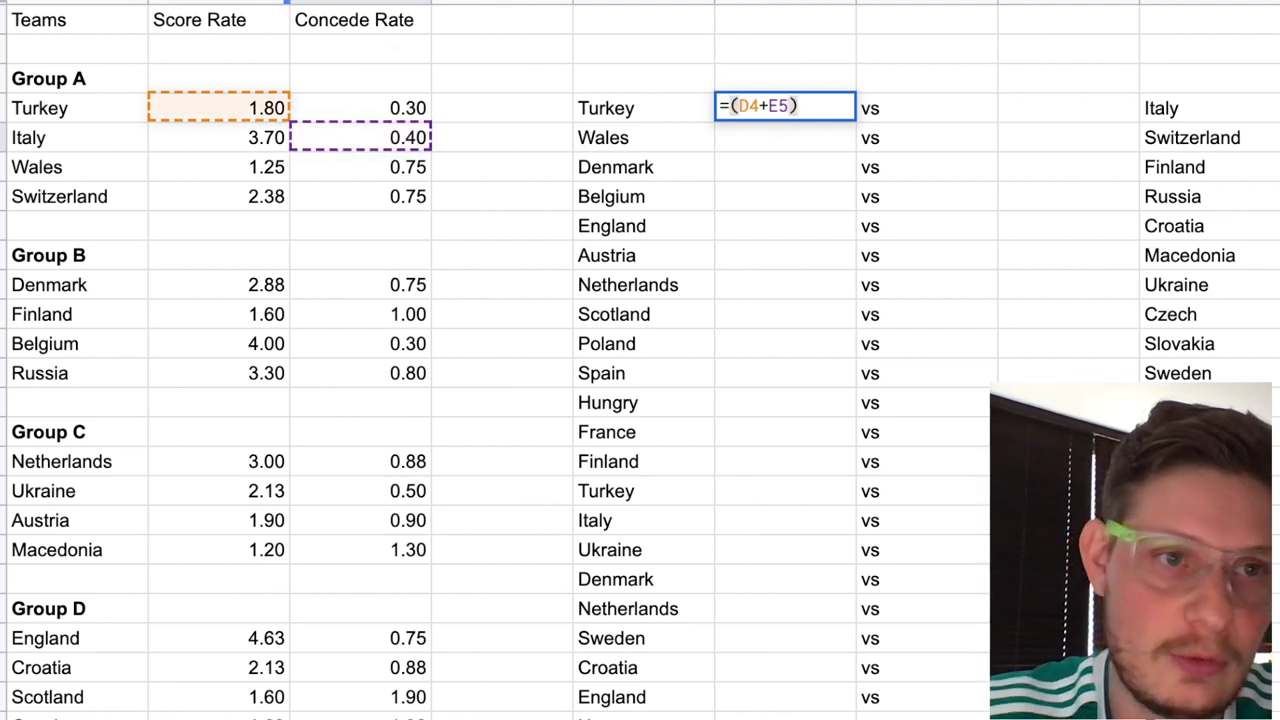
type("/2")
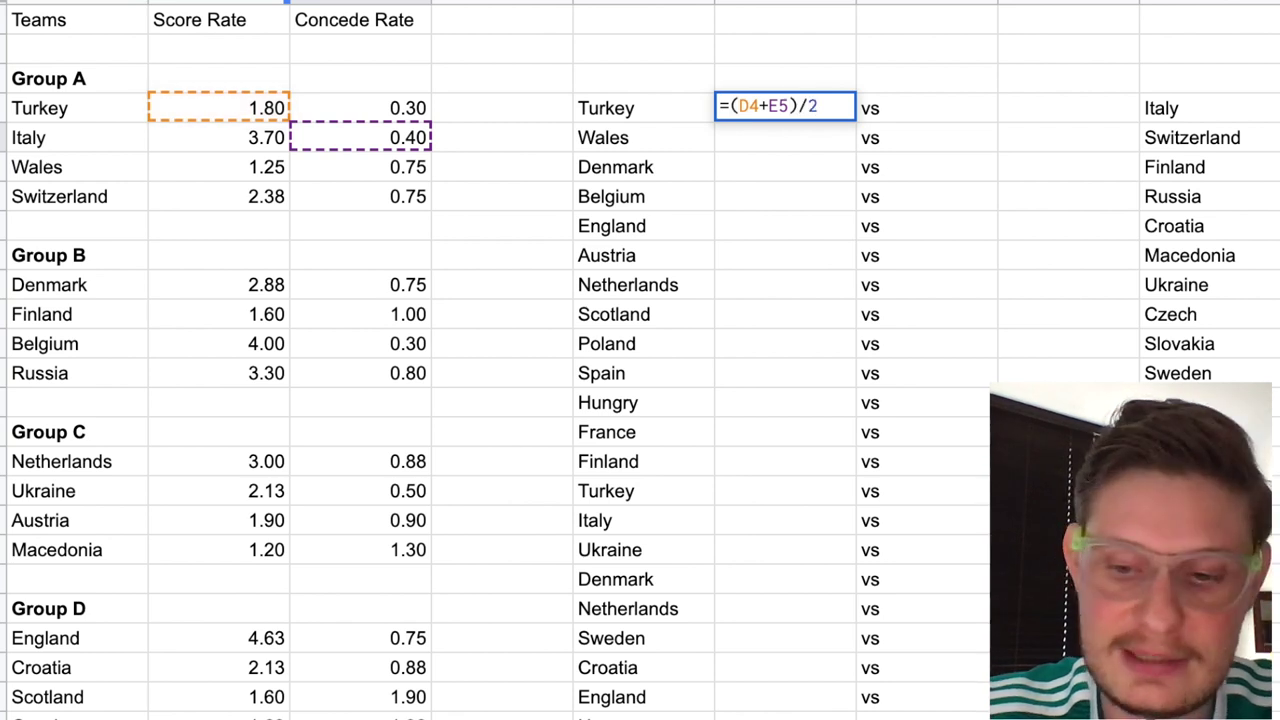
key("Return")
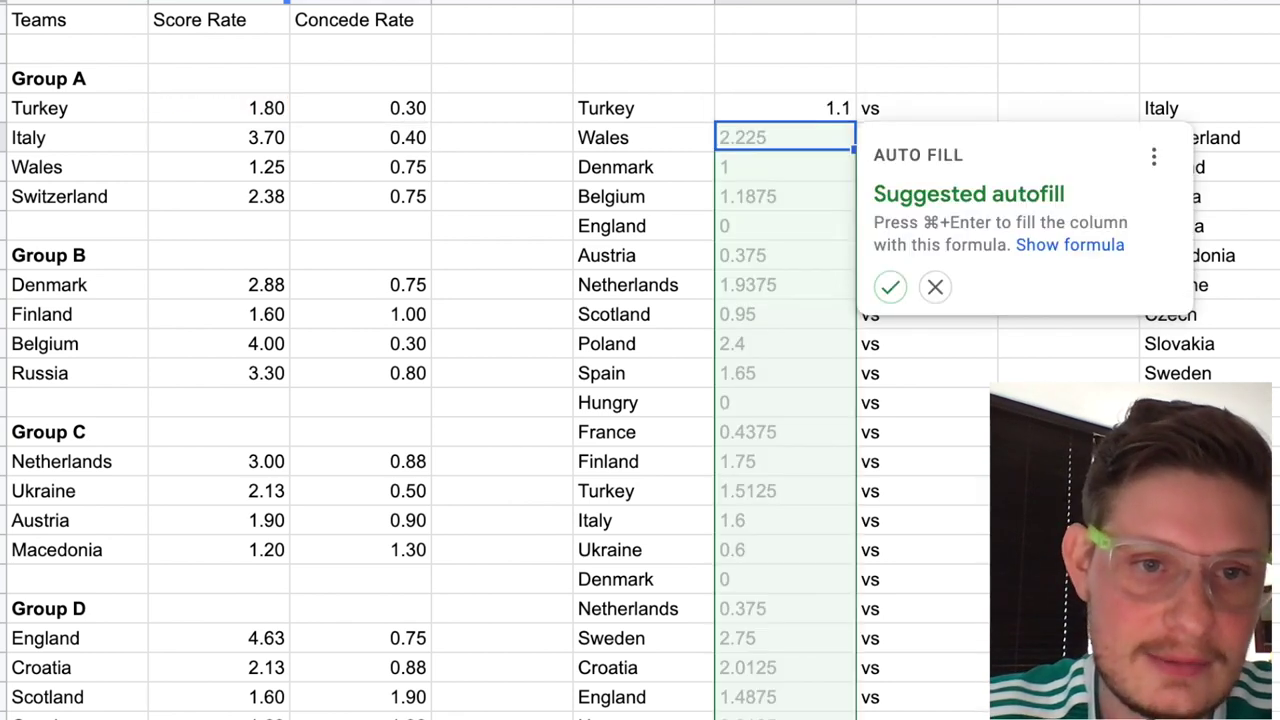
left_click(935, 289)
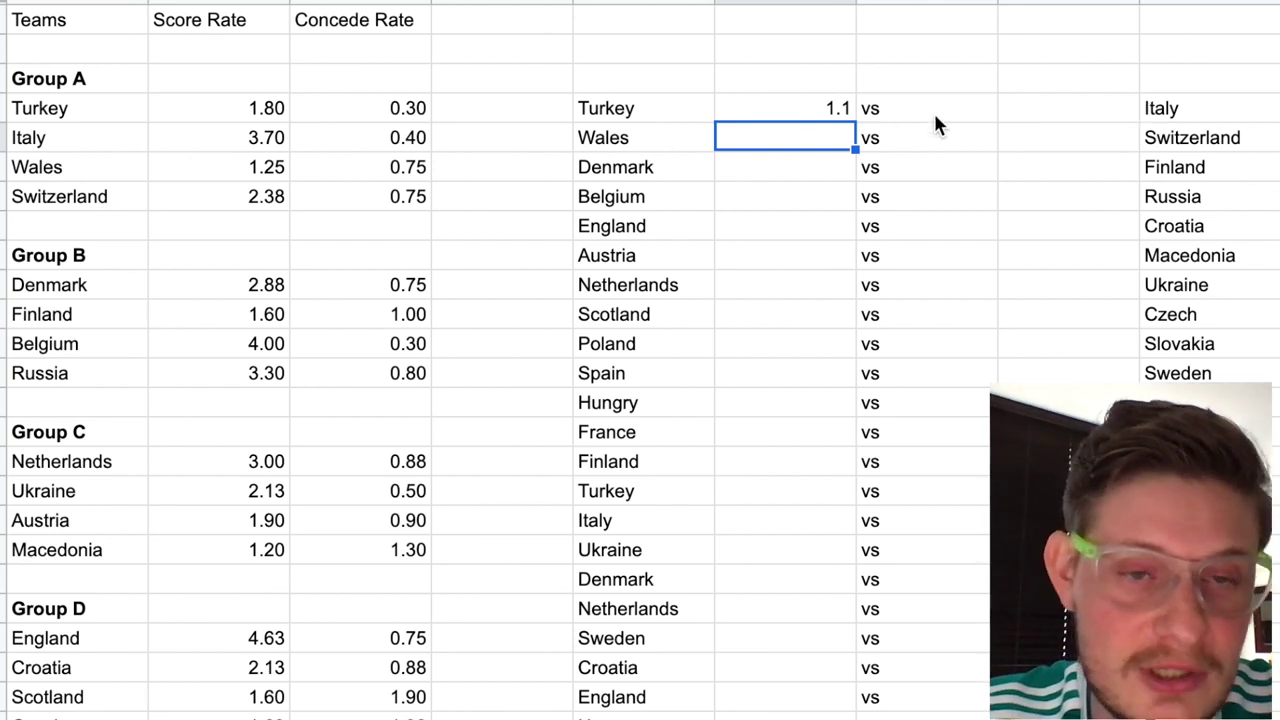
left_click(748, 113)
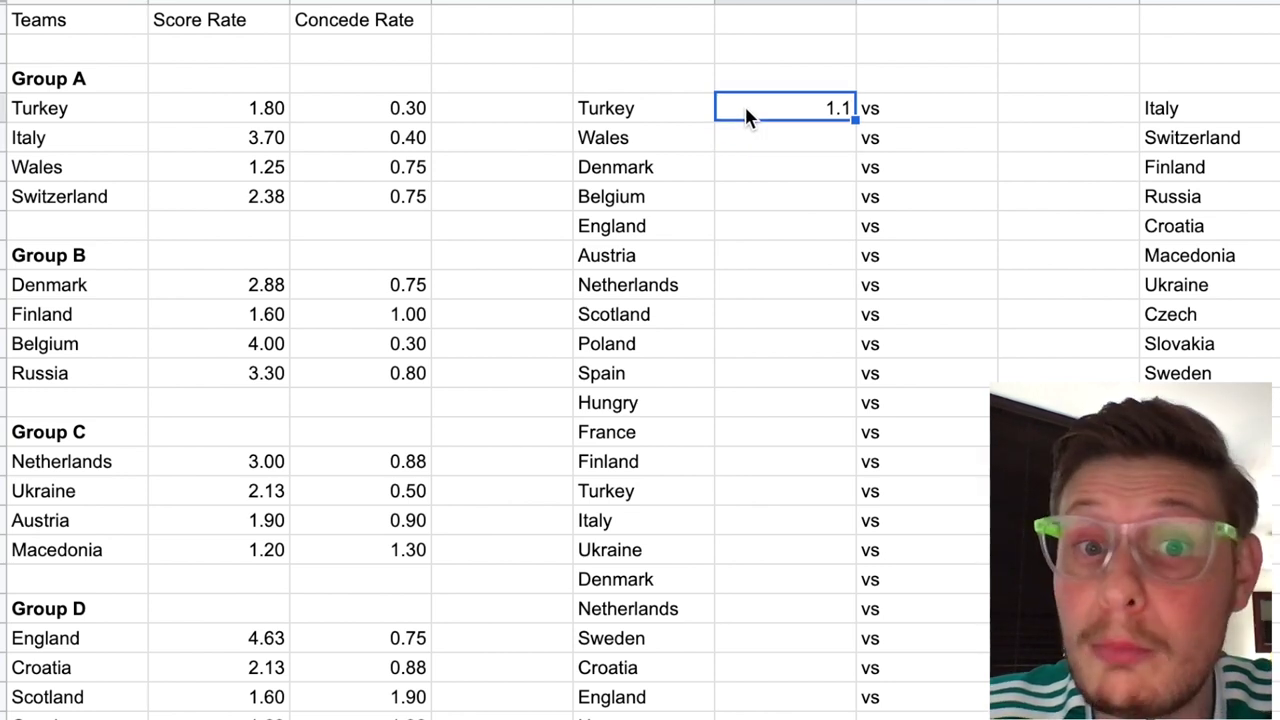
Centre the "vs" text in column I of the fixture list
left_click(1018, 113)
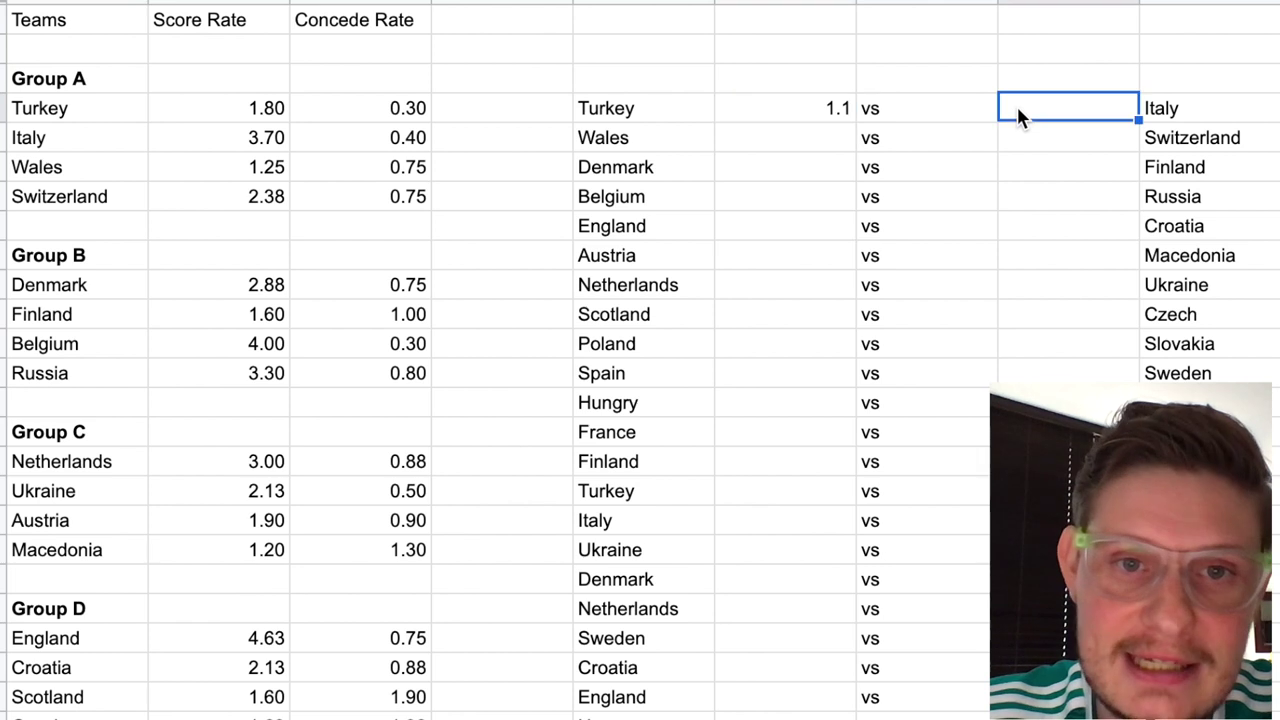
left_click(927, 10)
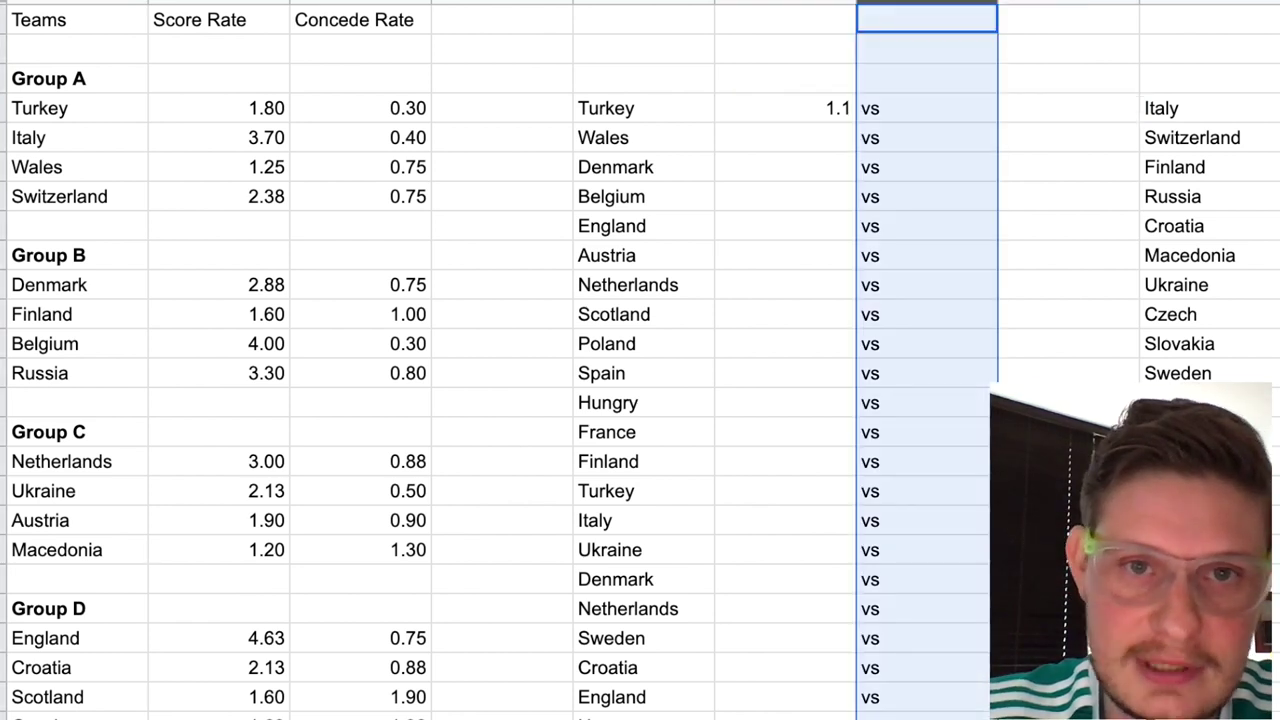
key("ctrl+shift+e")
left_click(1087, 258)
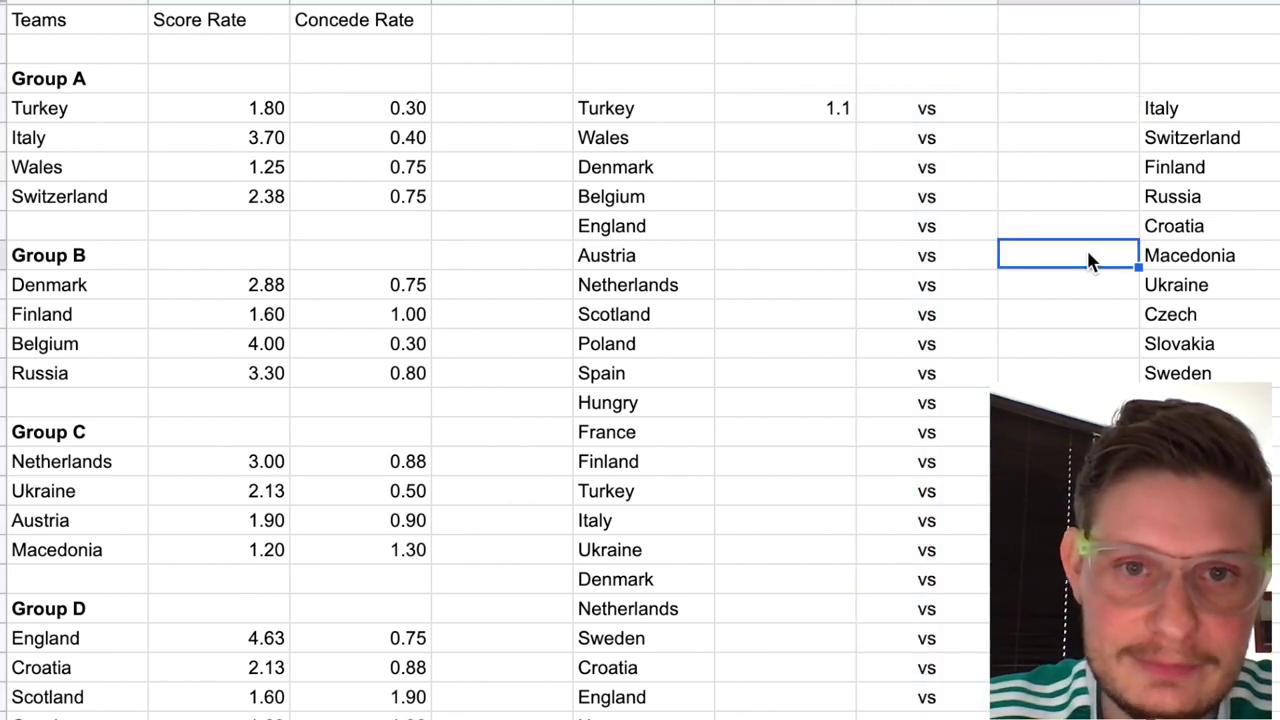
Enter =(D5+E4)/2 in J4 to average Italy's score rate with Turkey's concede rate, rejecting the suggested autofill
left_click(1069, 108)
type("=")
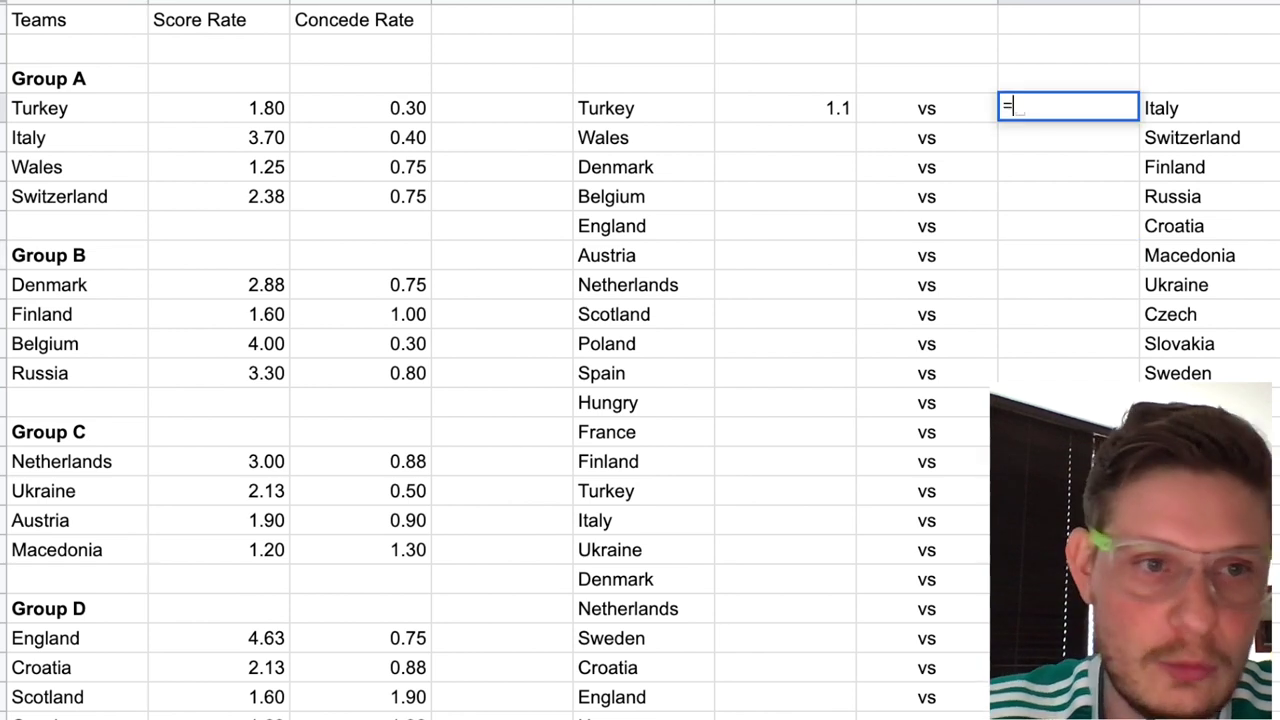
left_click(240, 136)
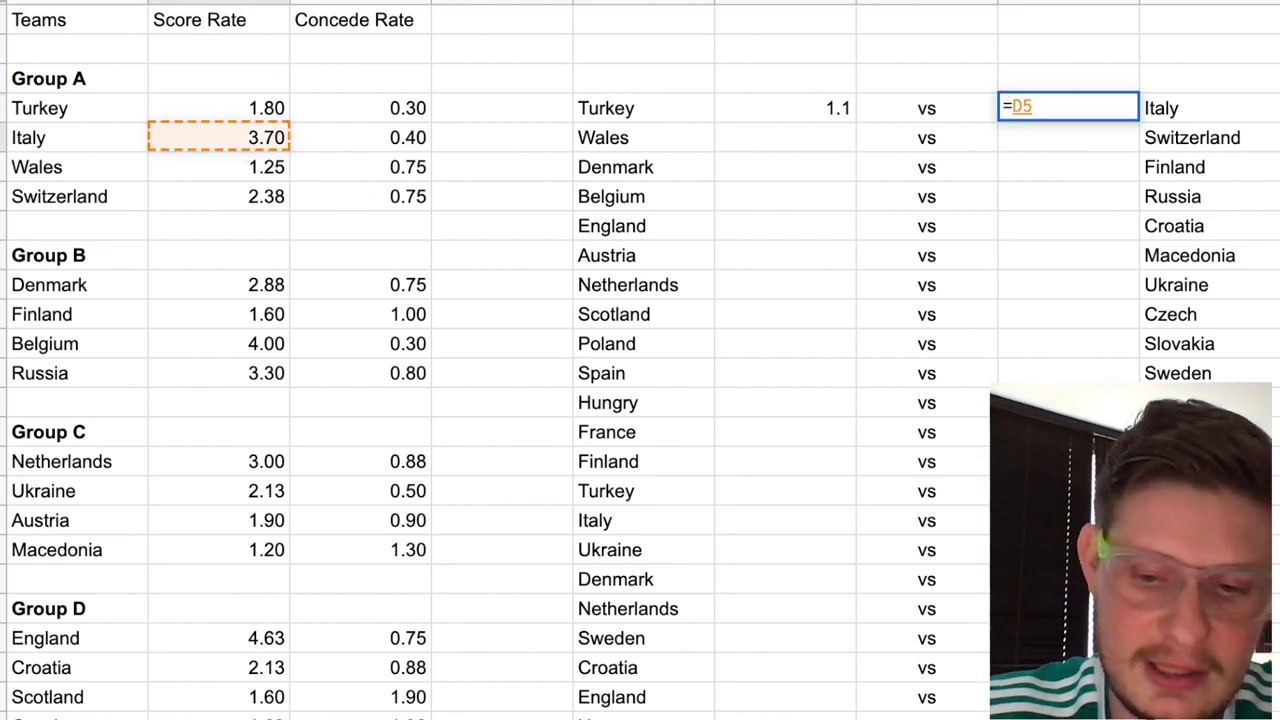
type("+")
left_click(387, 110)
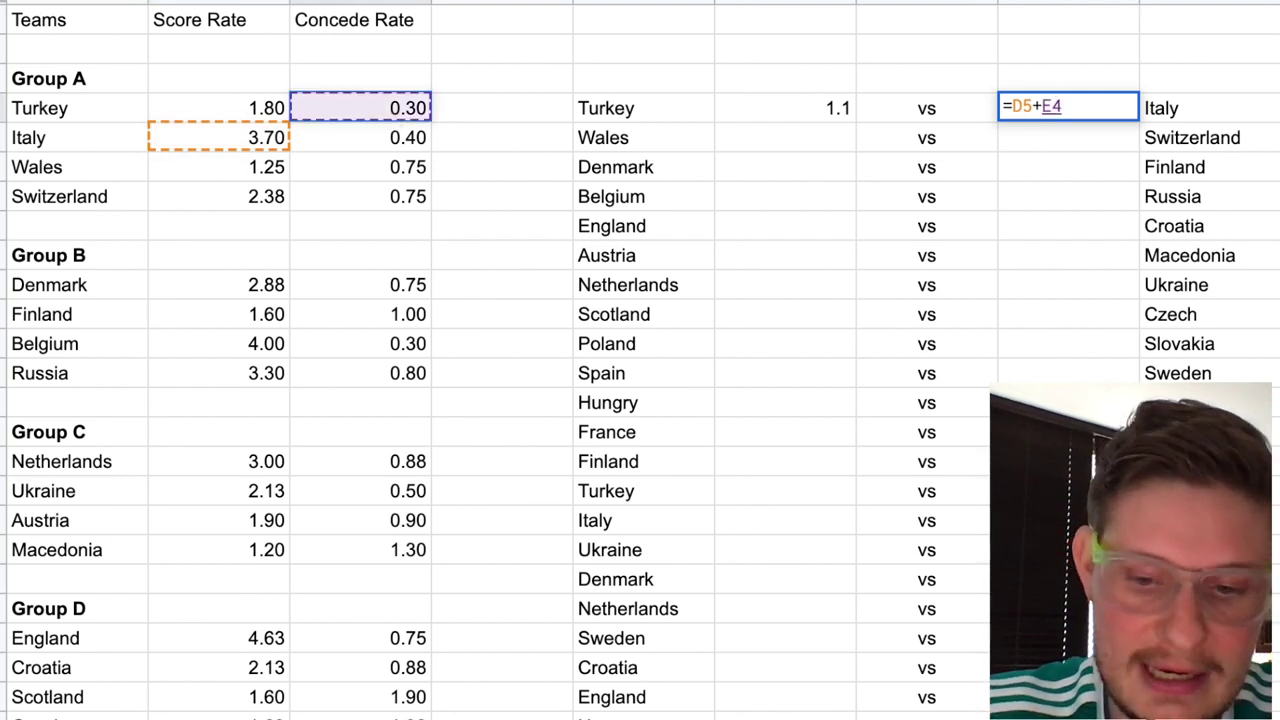
type(")")
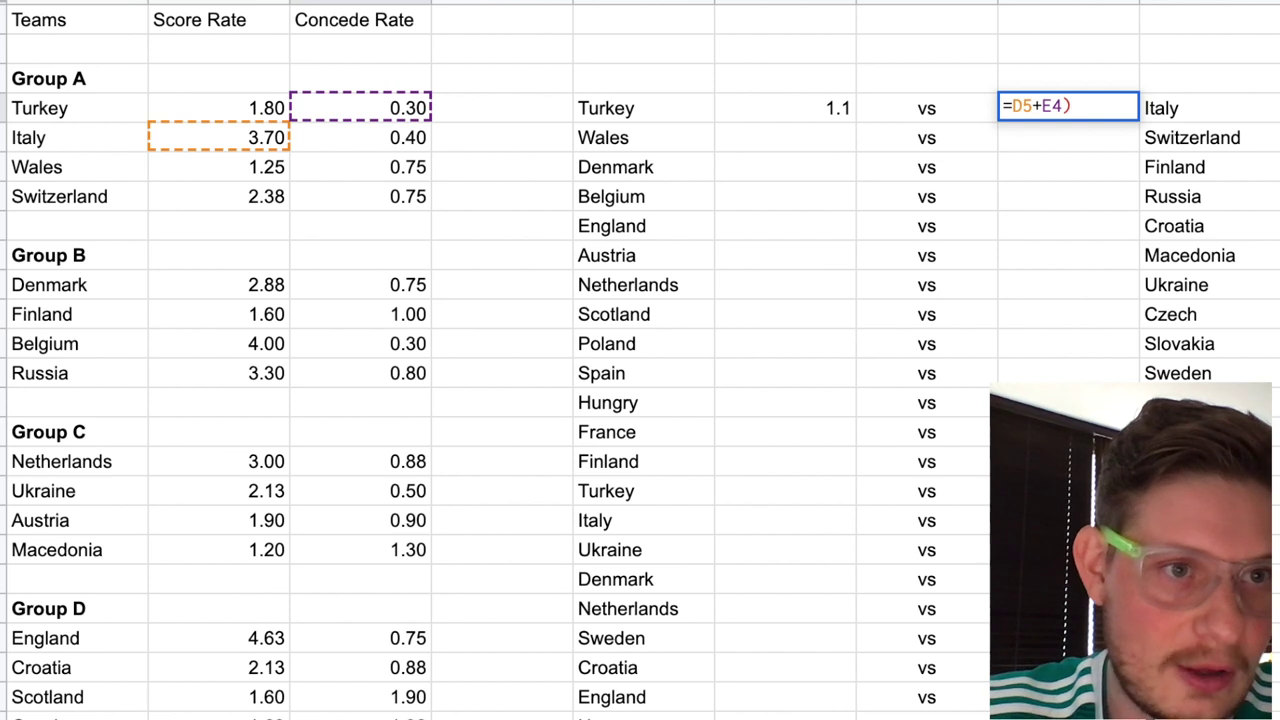
left_click(1009, 105)
type("(")
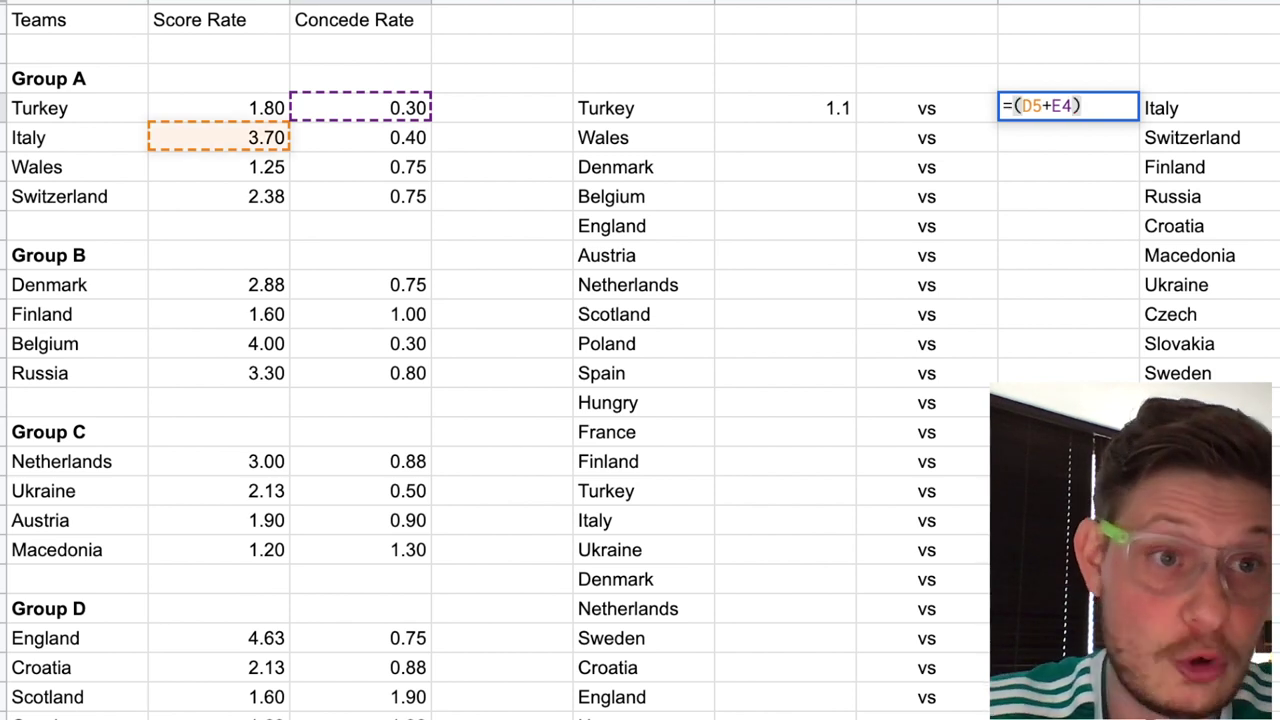
type("/2")
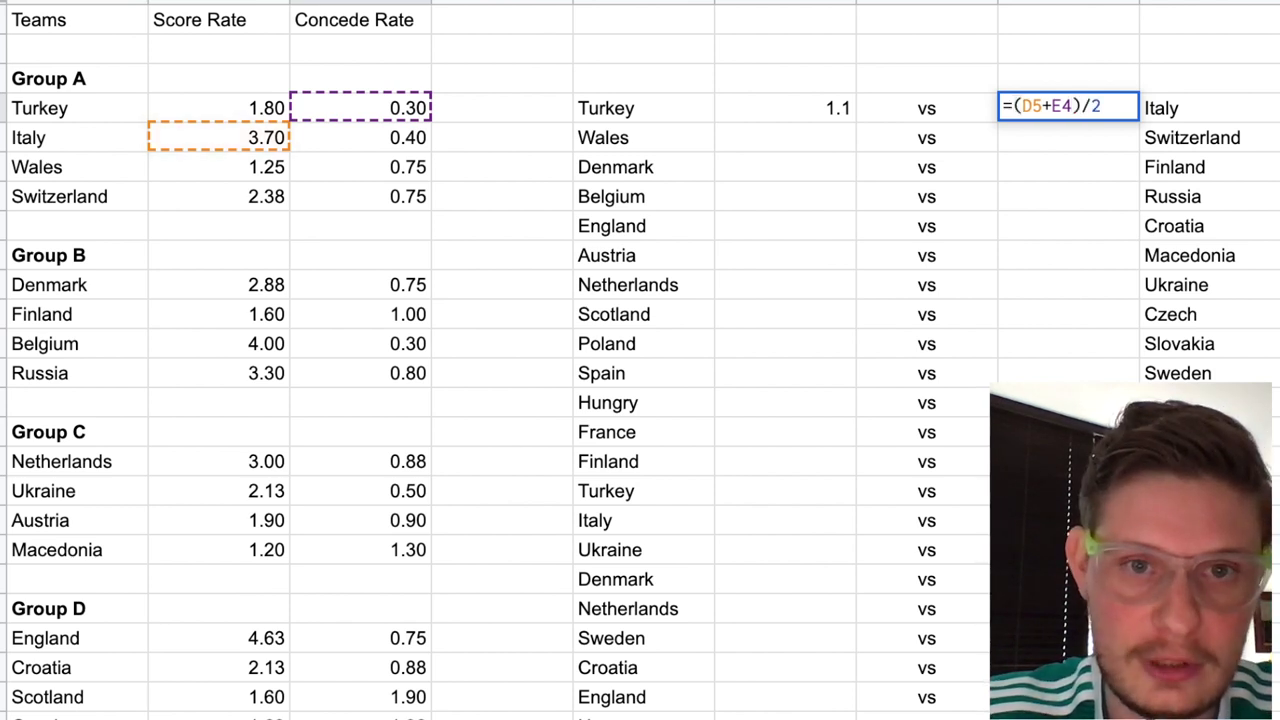
key("Return")
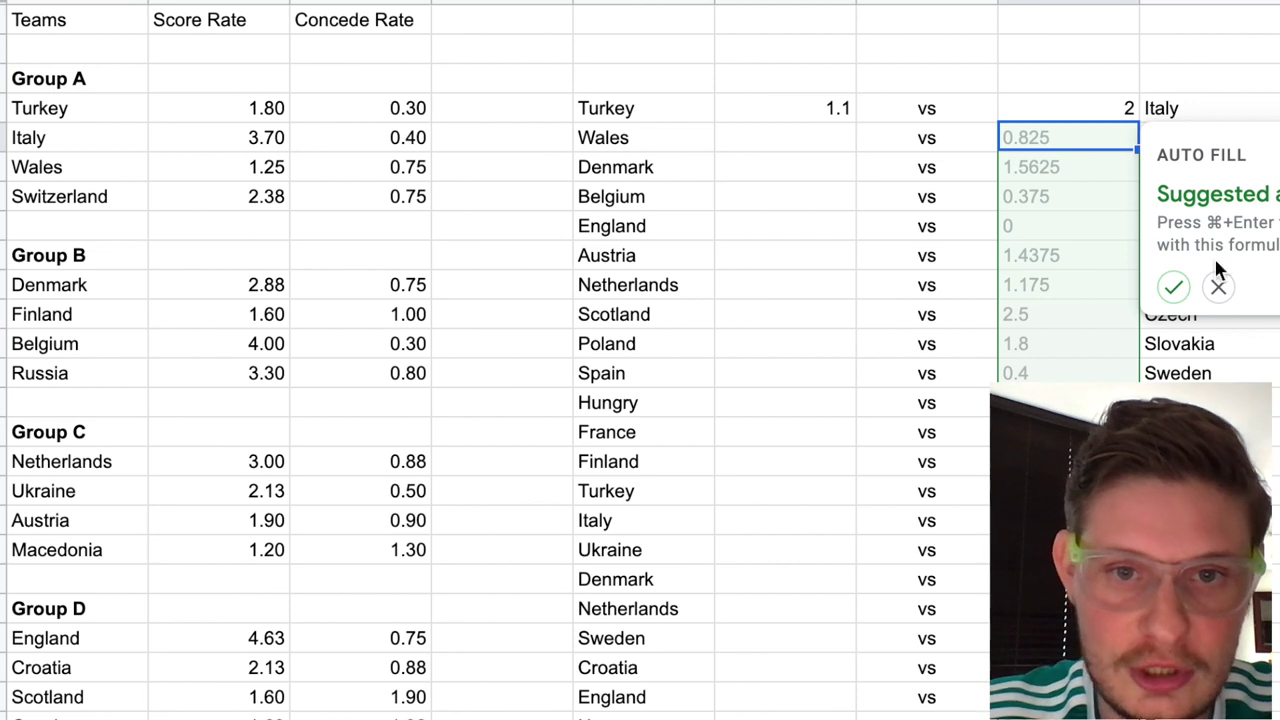
left_click(1218, 287)
left_click(1041, 112)
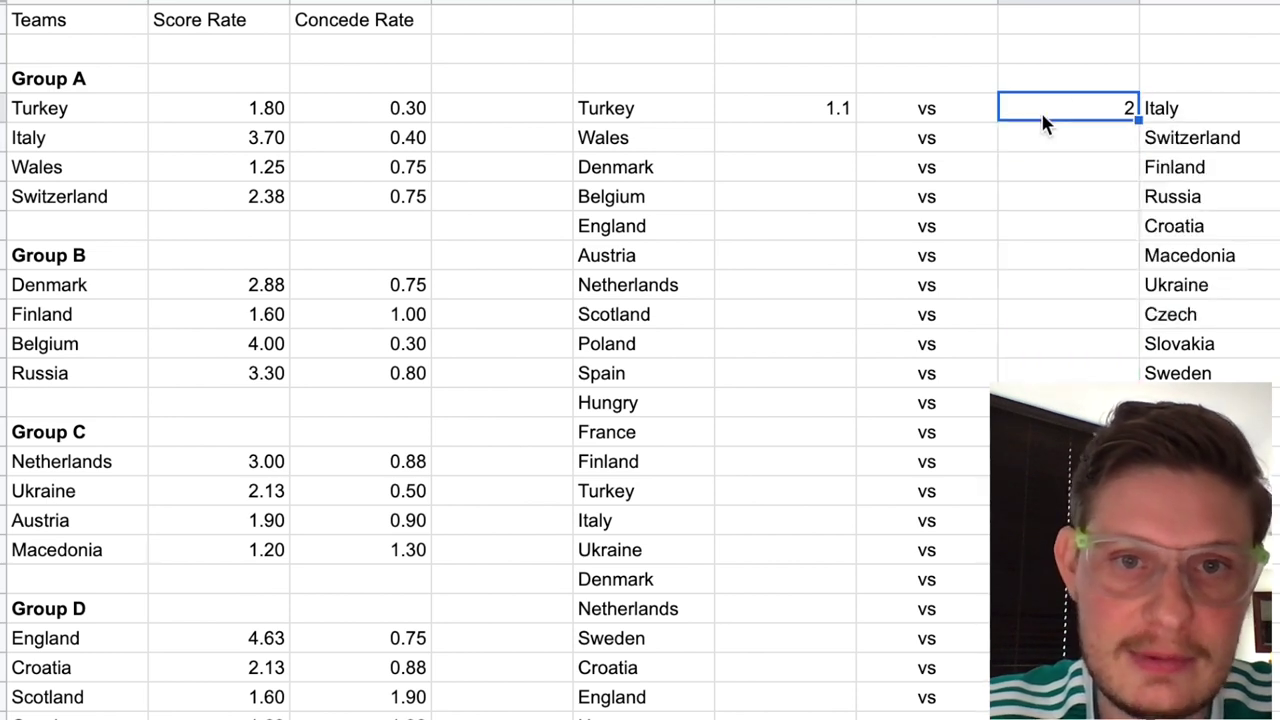
left_click(742, 118)
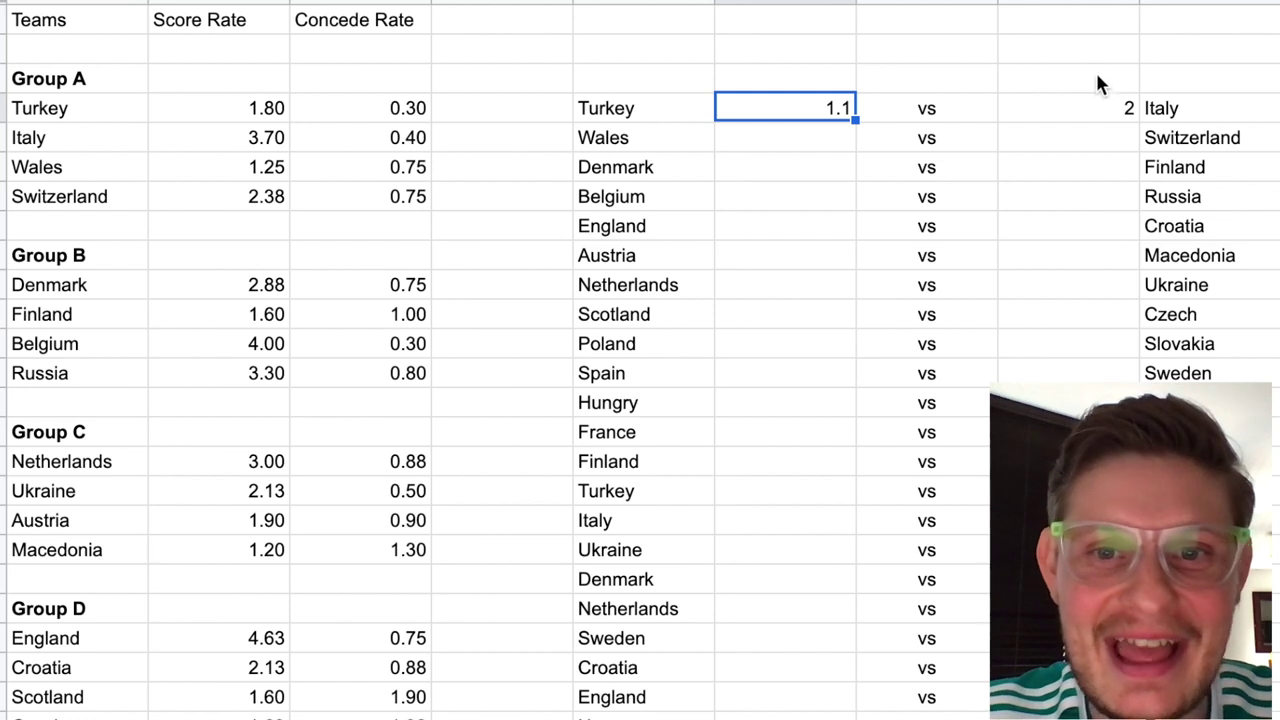
left_click(1109, 108)
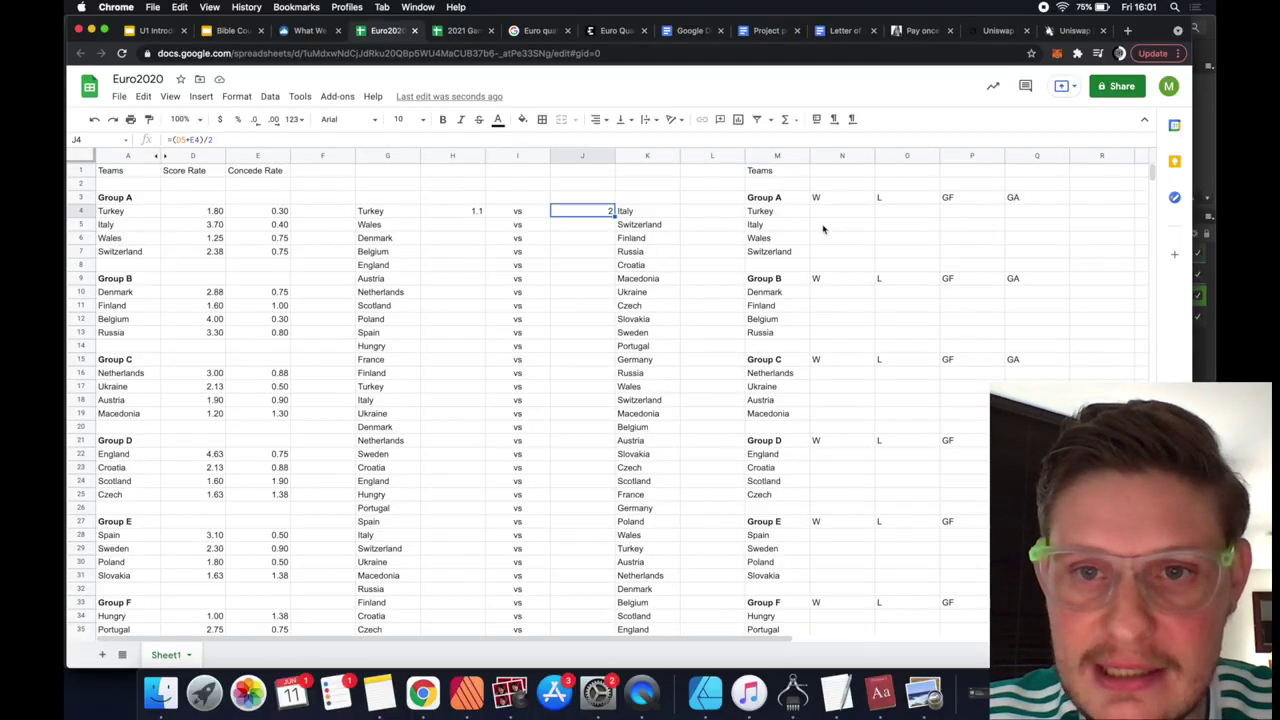
In the Group A standings, enter 1 under W for Italy in N5 and 0 under L for Turkey in O4
left_click(823, 229)
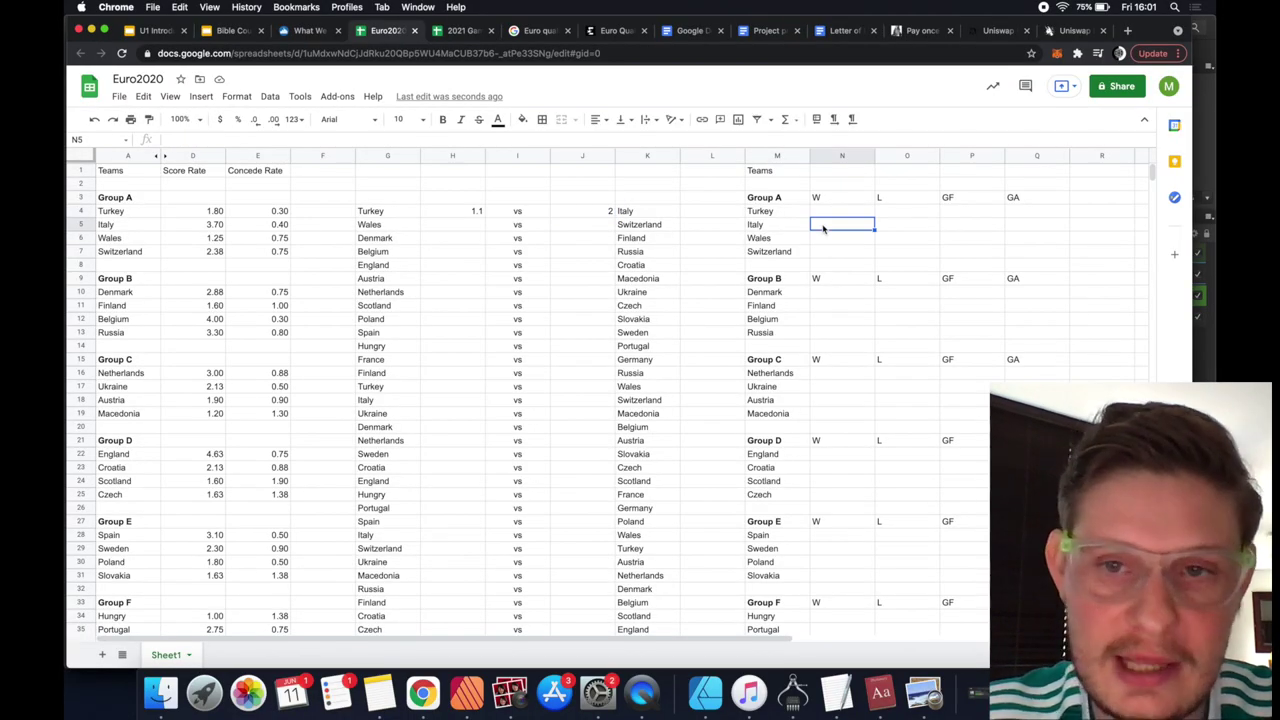
type("1")
key("Tab")
key("Up")
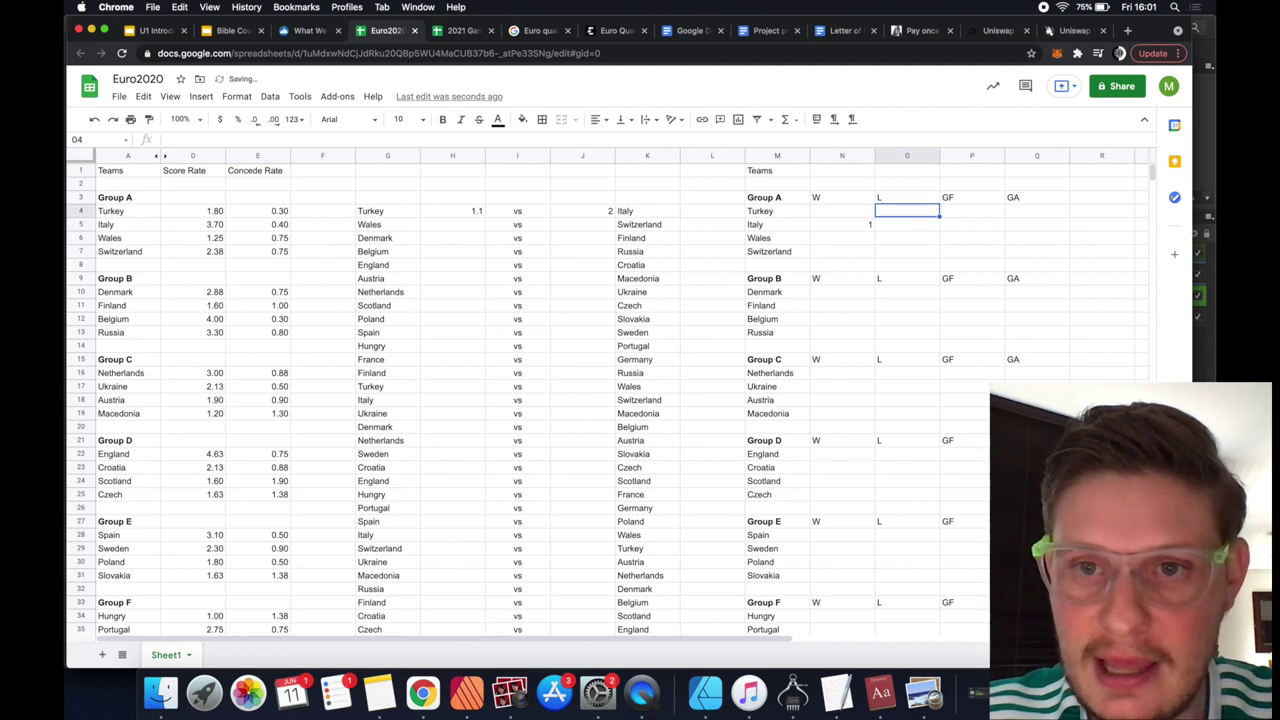
type("0")
key("Return")
key("Tab")
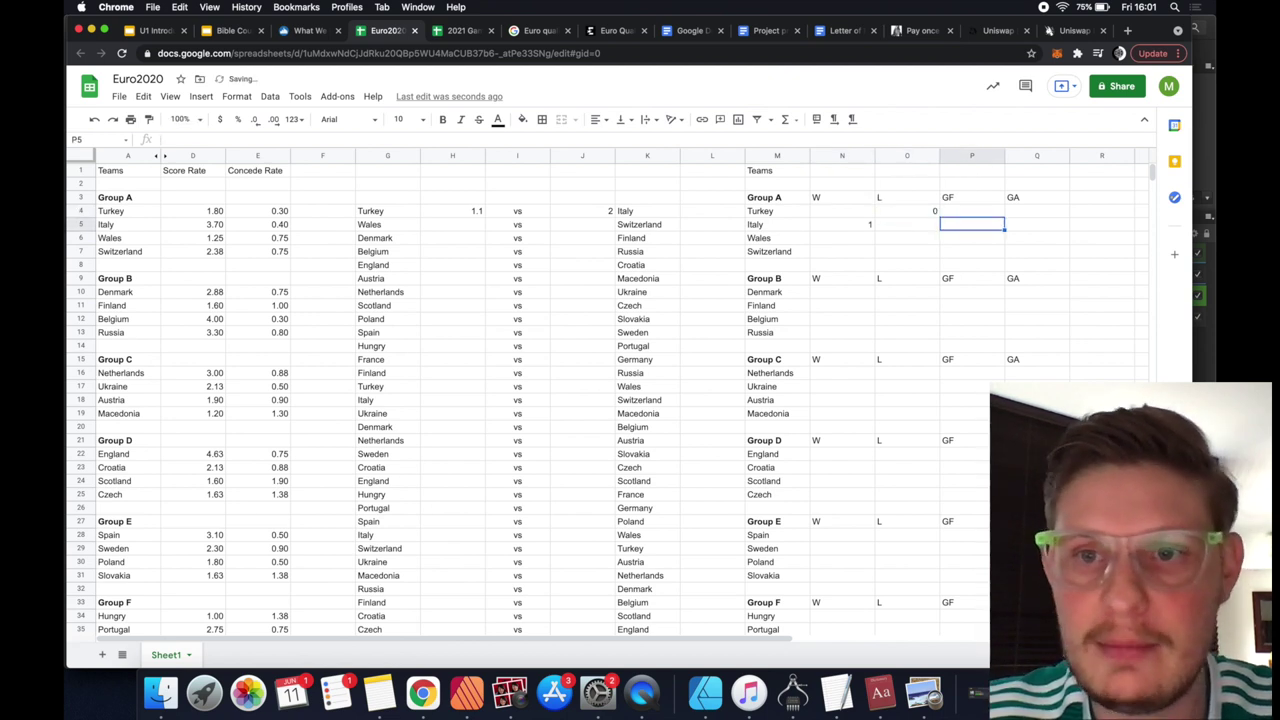
Enter 2 under GF for Italy in P5 and look over the remaining group standings tables
type("2")
key("Tab")
key("Up")
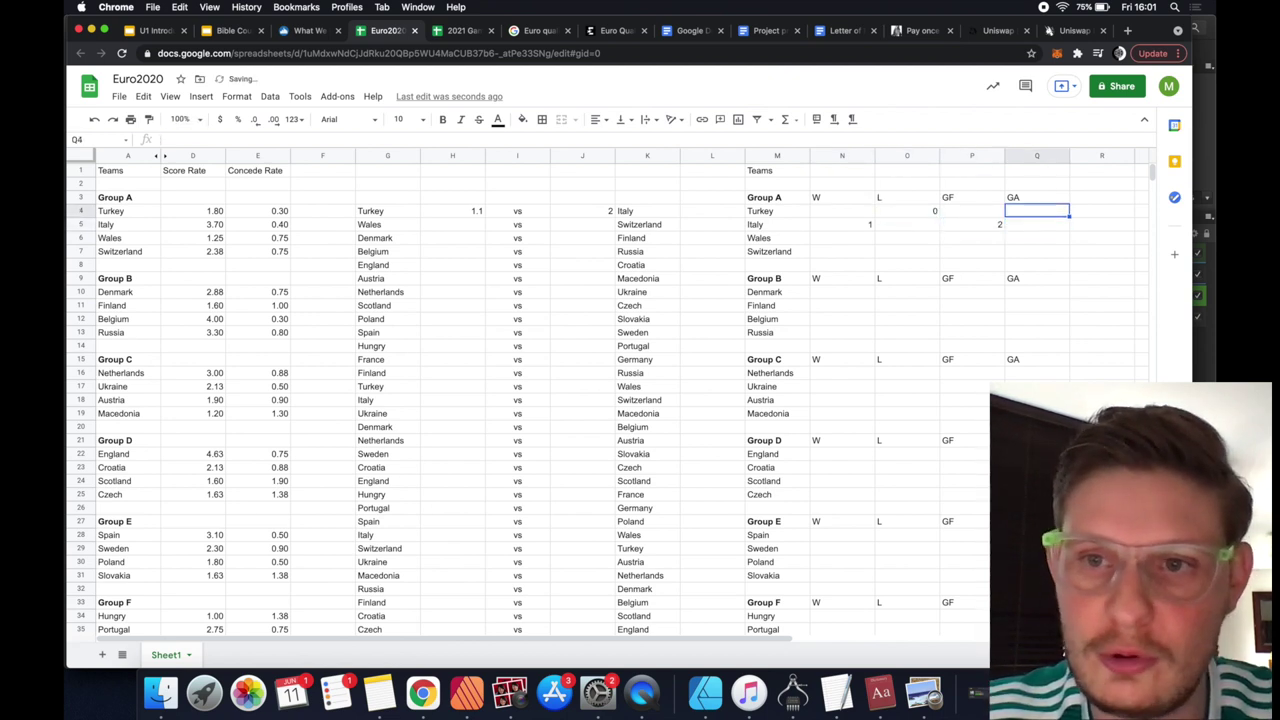
key("Down")
key("Left")
key("Left")
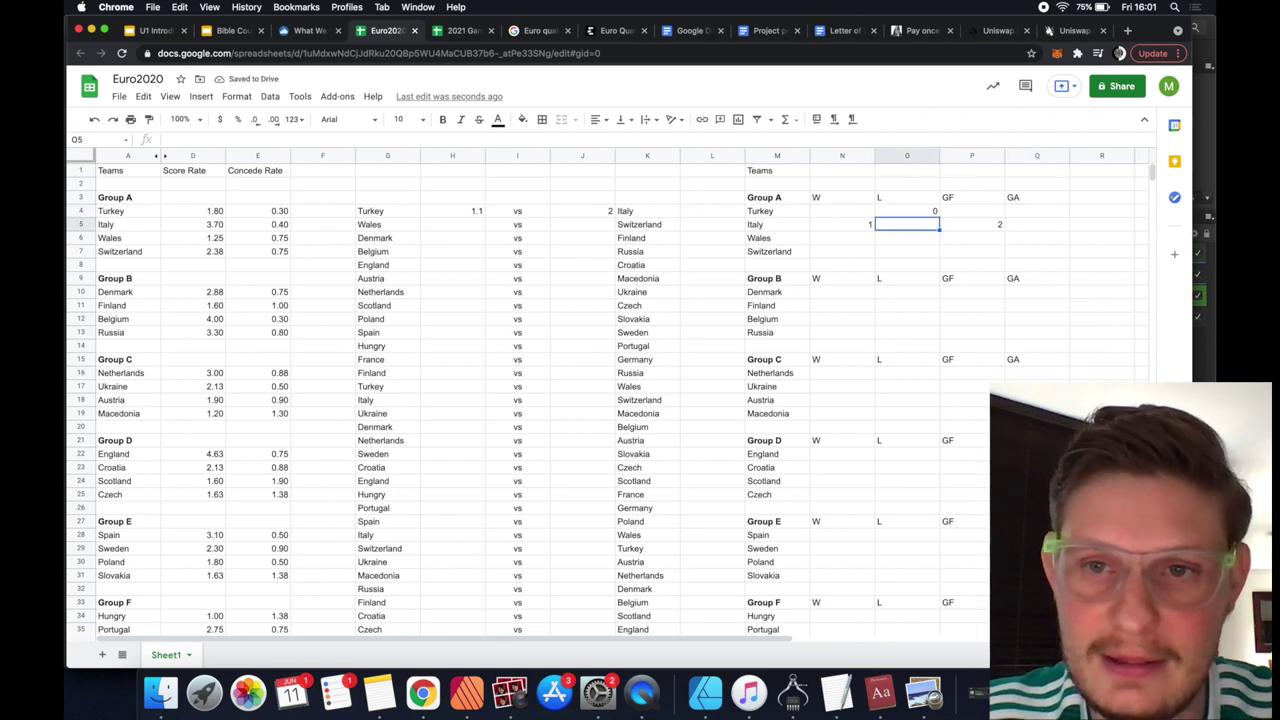
key("Right")
scroll(901, 357, "down", 3)
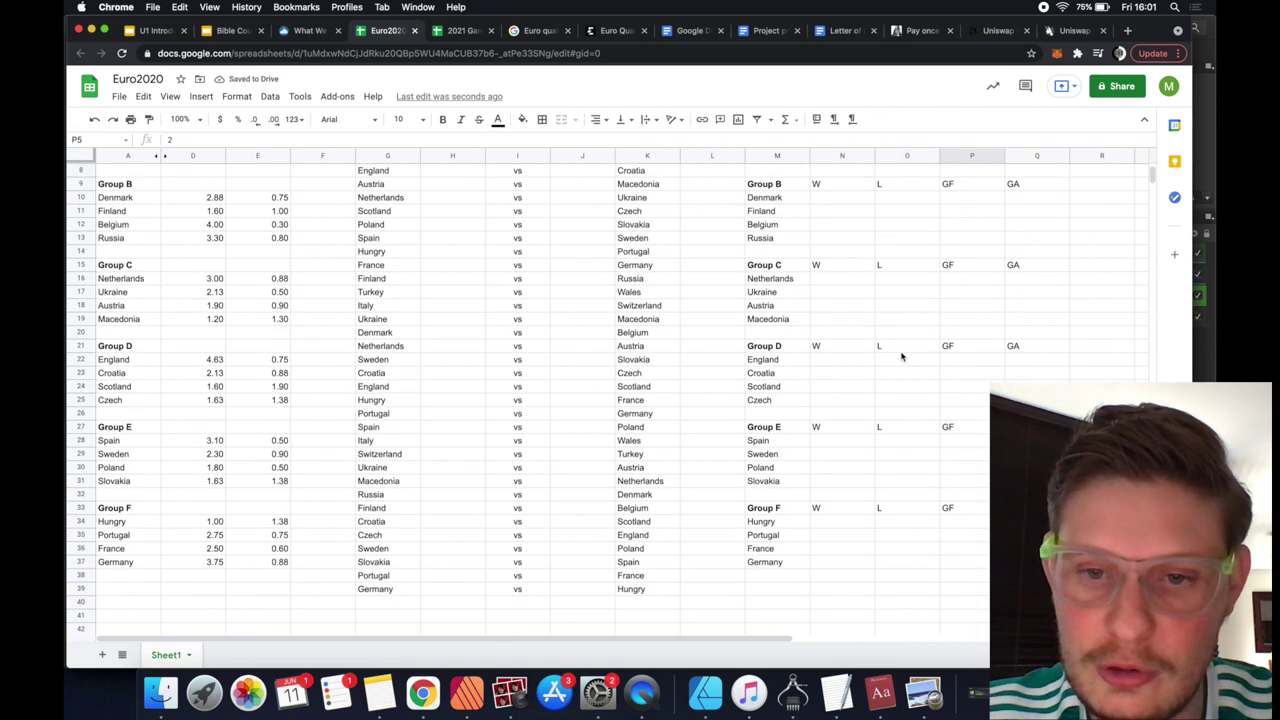
scroll(901, 357, "up", 3)
scroll(901, 357, "right", 1)
scroll(901, 357, "left", 1)
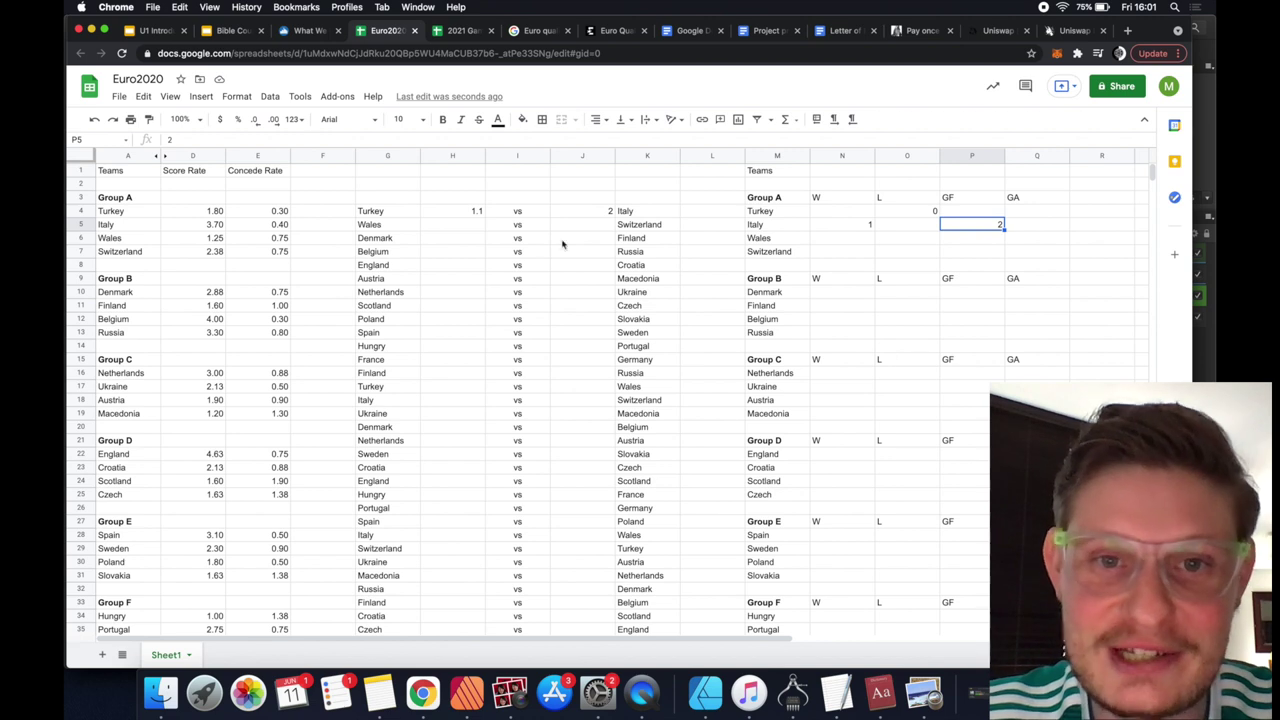
Select columns M to Q holding the group standings tables and open their column options
left_click(472, 228)
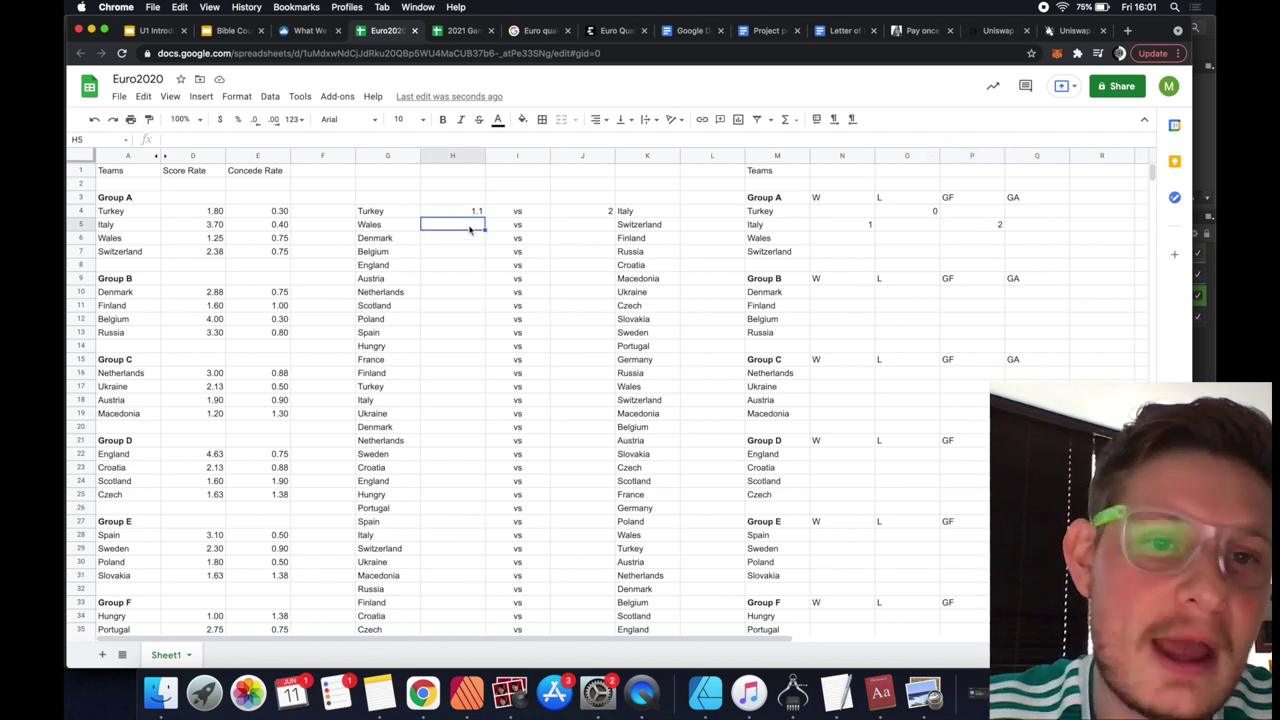
left_click_drag(766, 160, 1020, 189)
right_click(896, 155)
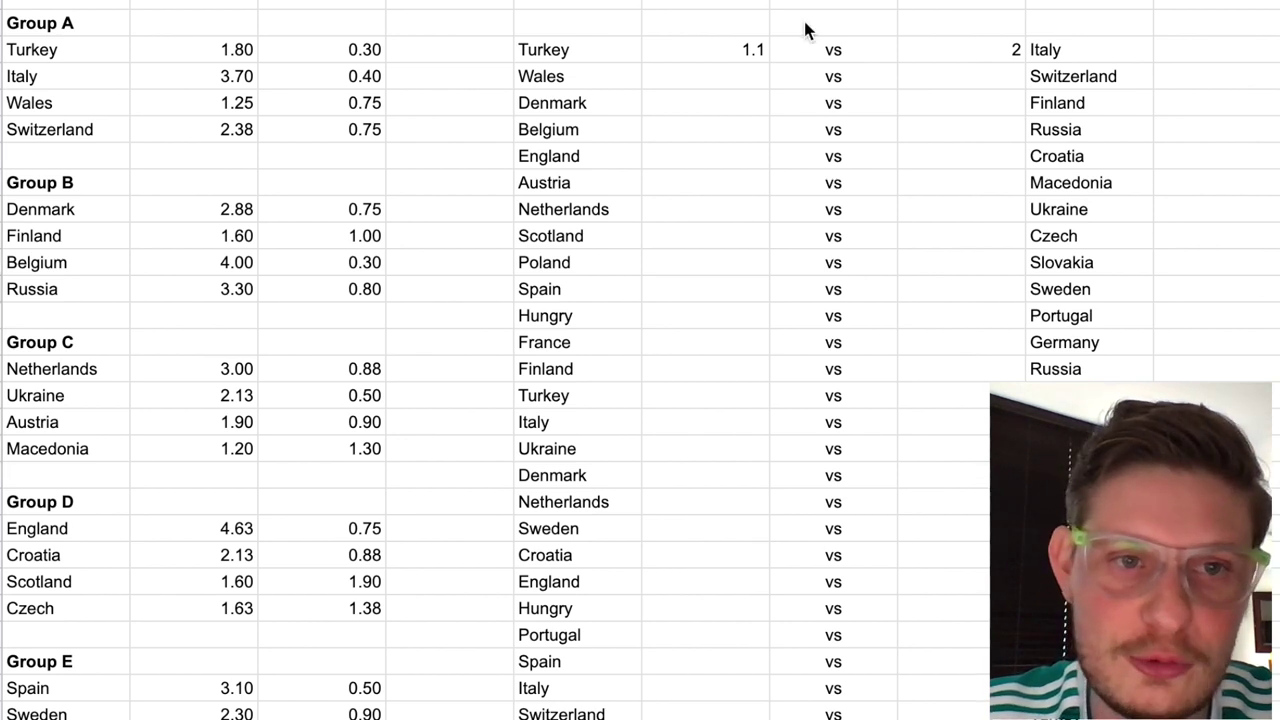
Enter =(D6+E7)/2 in H5 to average Wales's score rate with Switzerland's concede rate
left_click(724, 78)
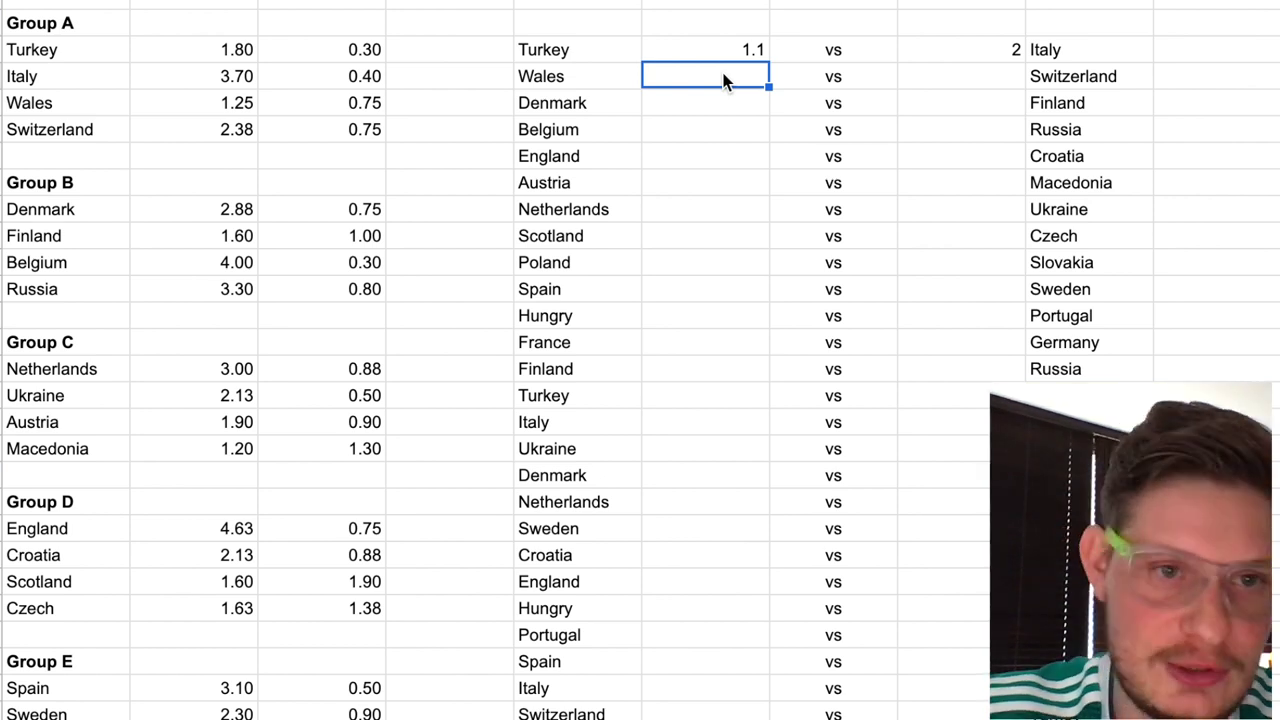
type("=")
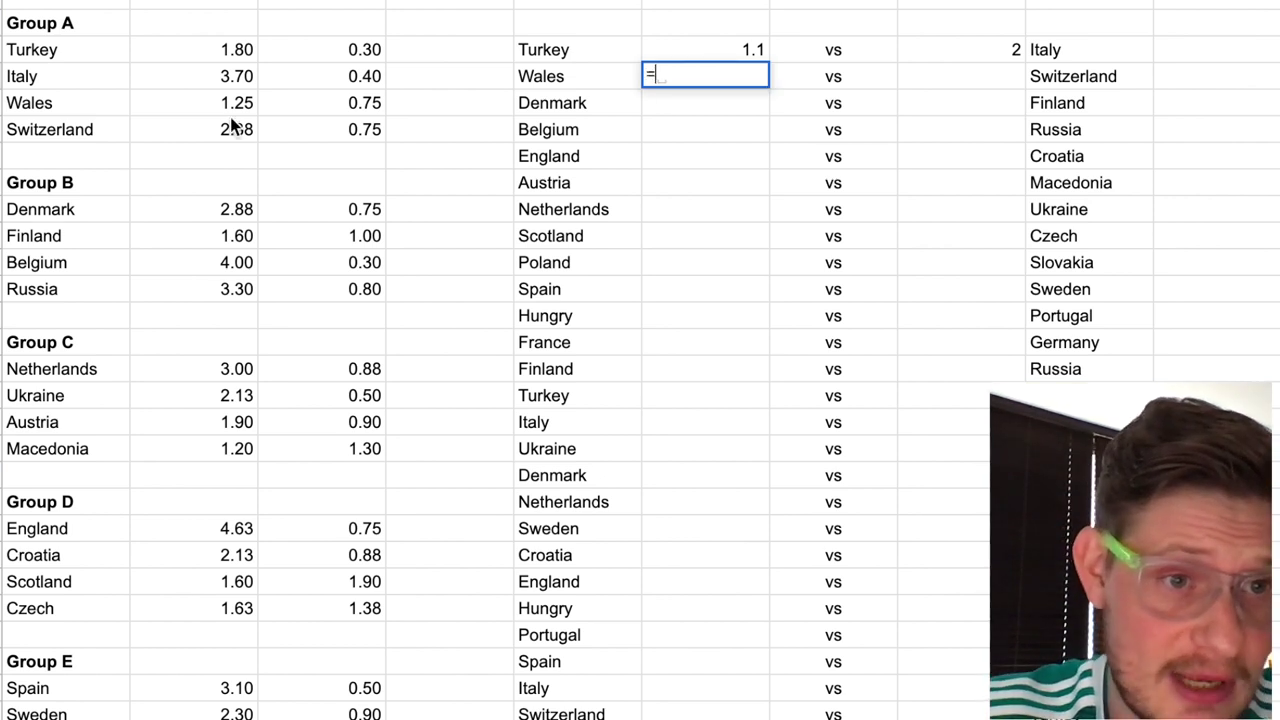
left_click(202, 103)
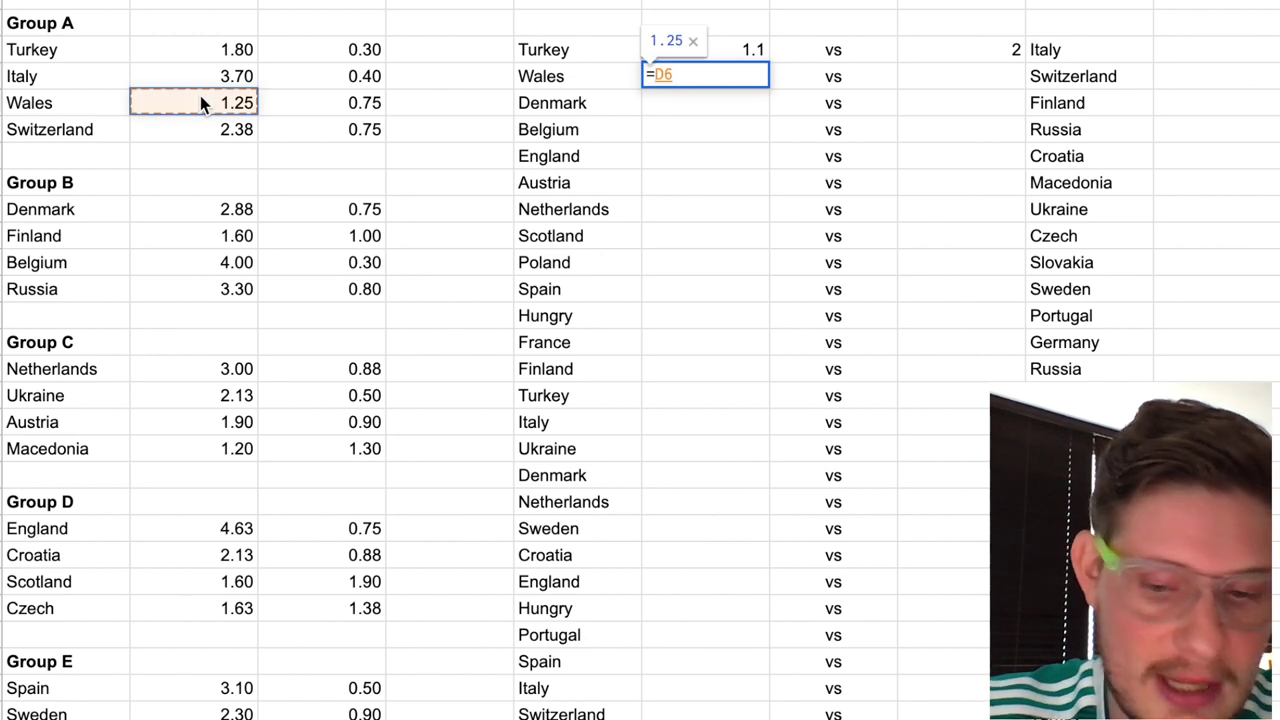
type("+")
left_click(350, 132)
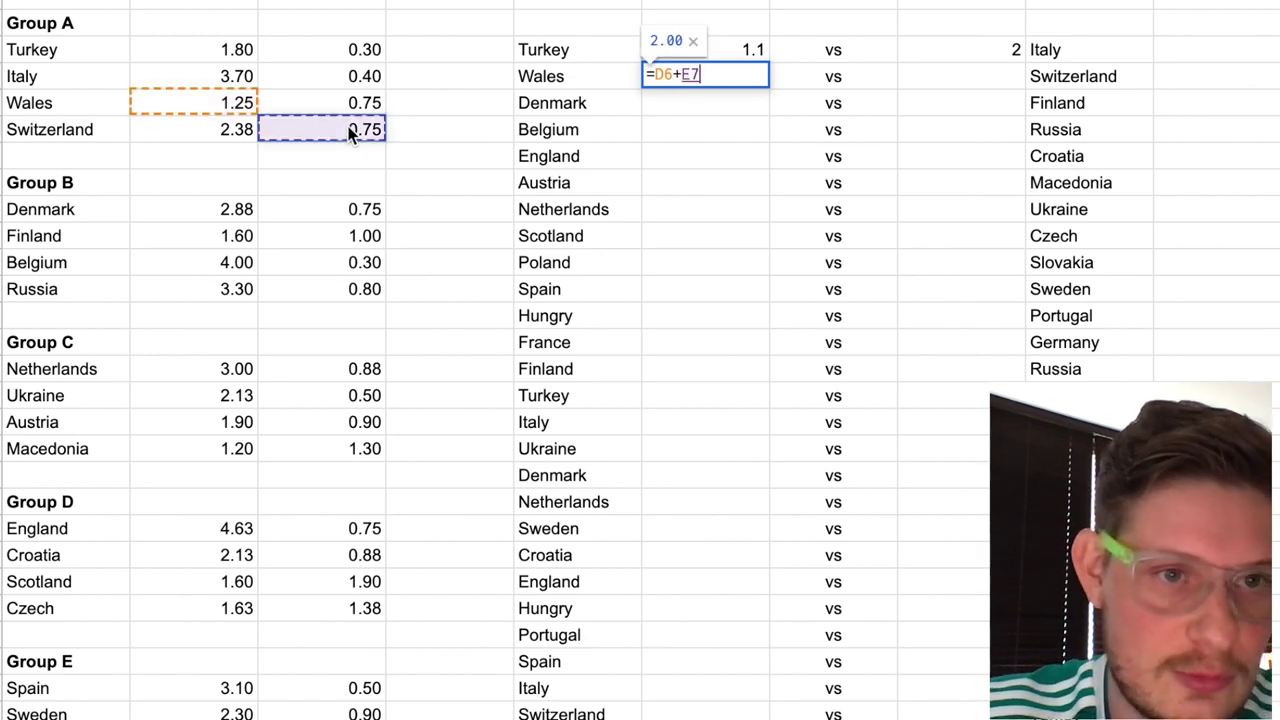
type(")")
key("Home")
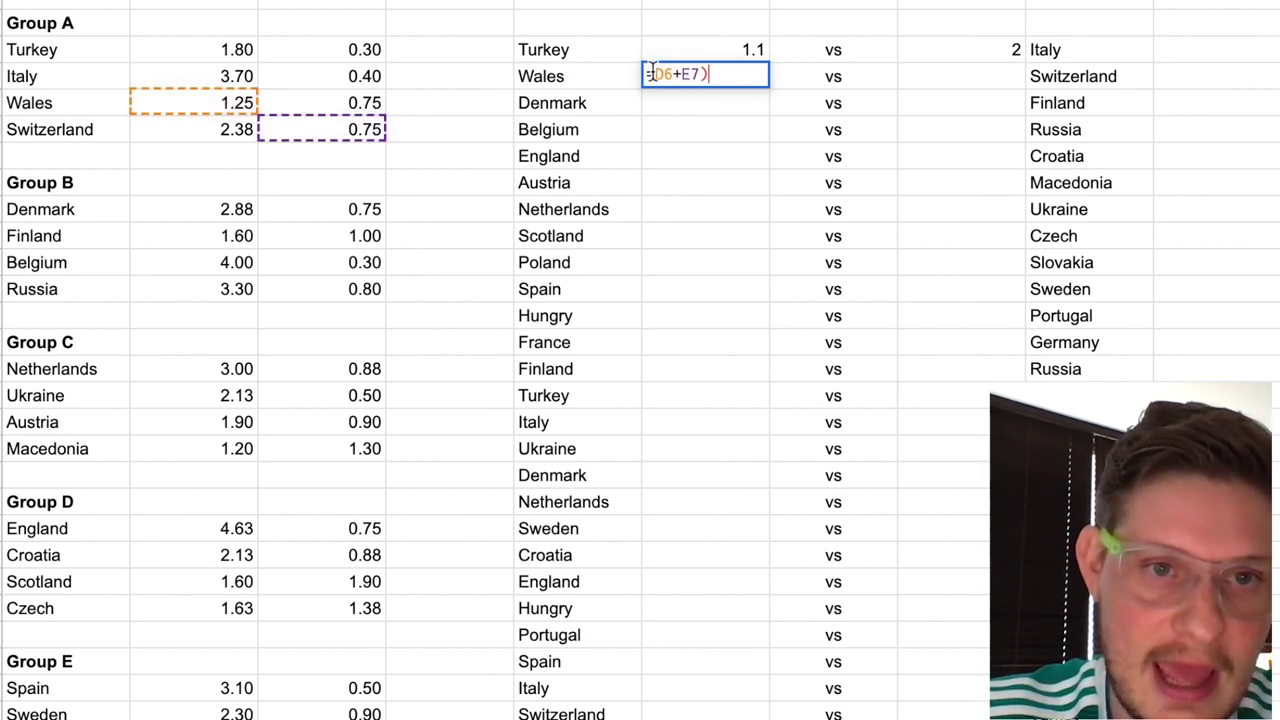
key("Right")
type("(")
key("End")
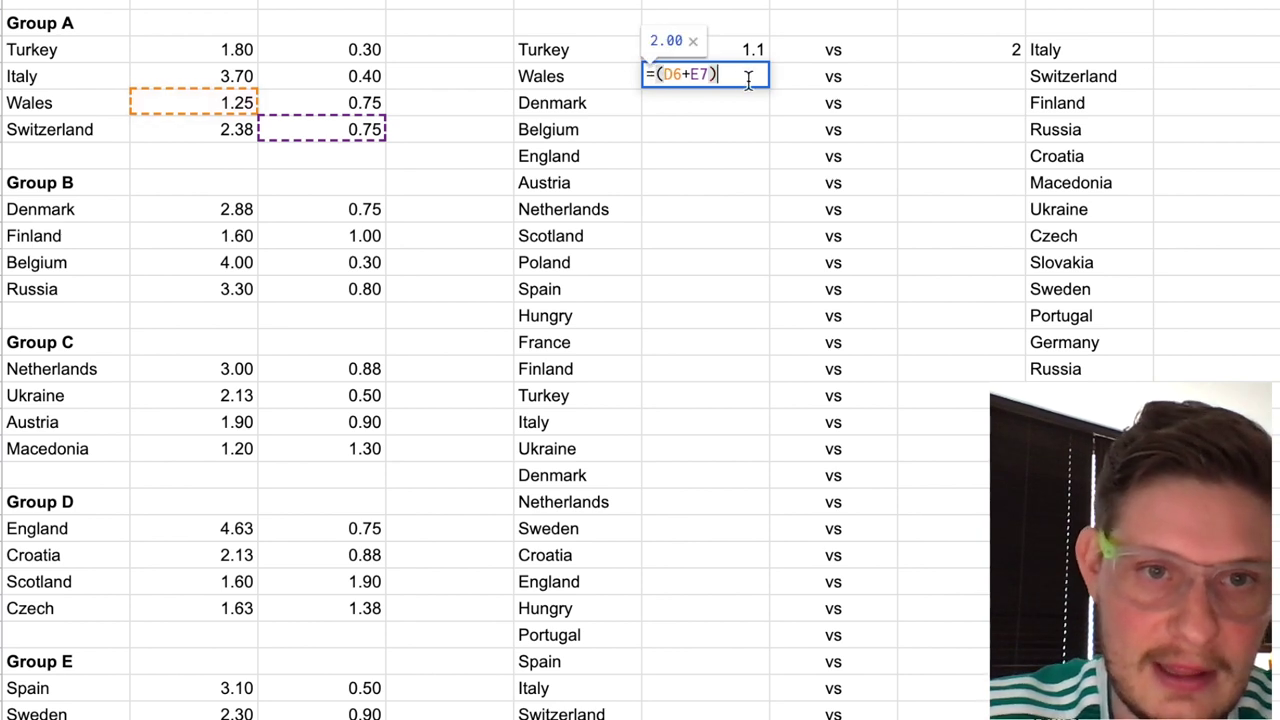
type("/2")
key("Return")
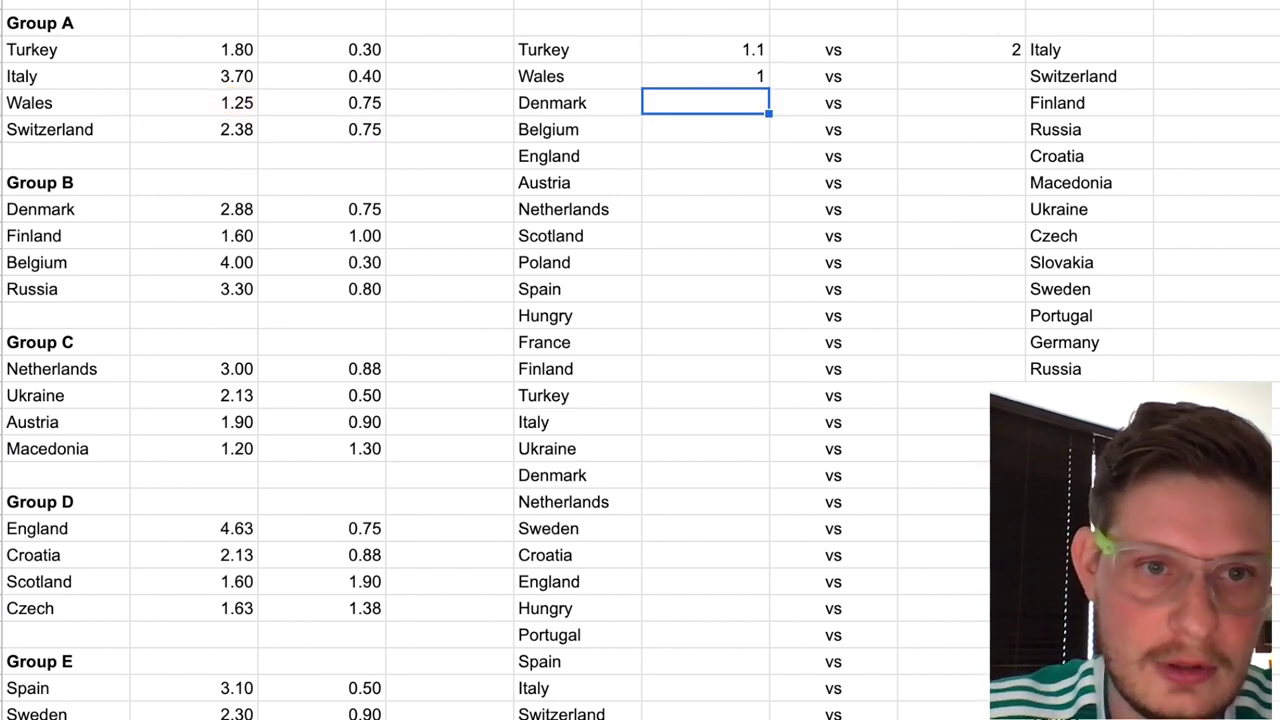
Enter =(D7+E6)/2 in J5 to average Switzerland's score rate with Wales's concede rate
key("Right")
key("Right")
key("Up")
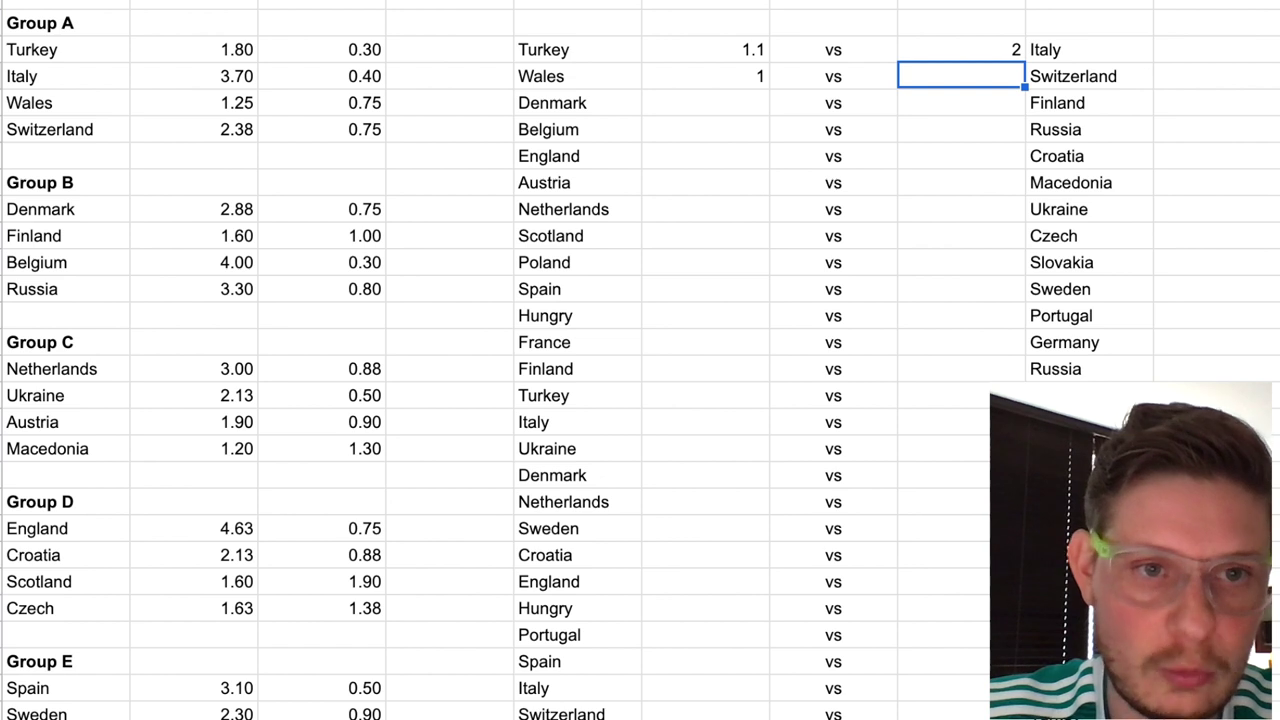
type("=")
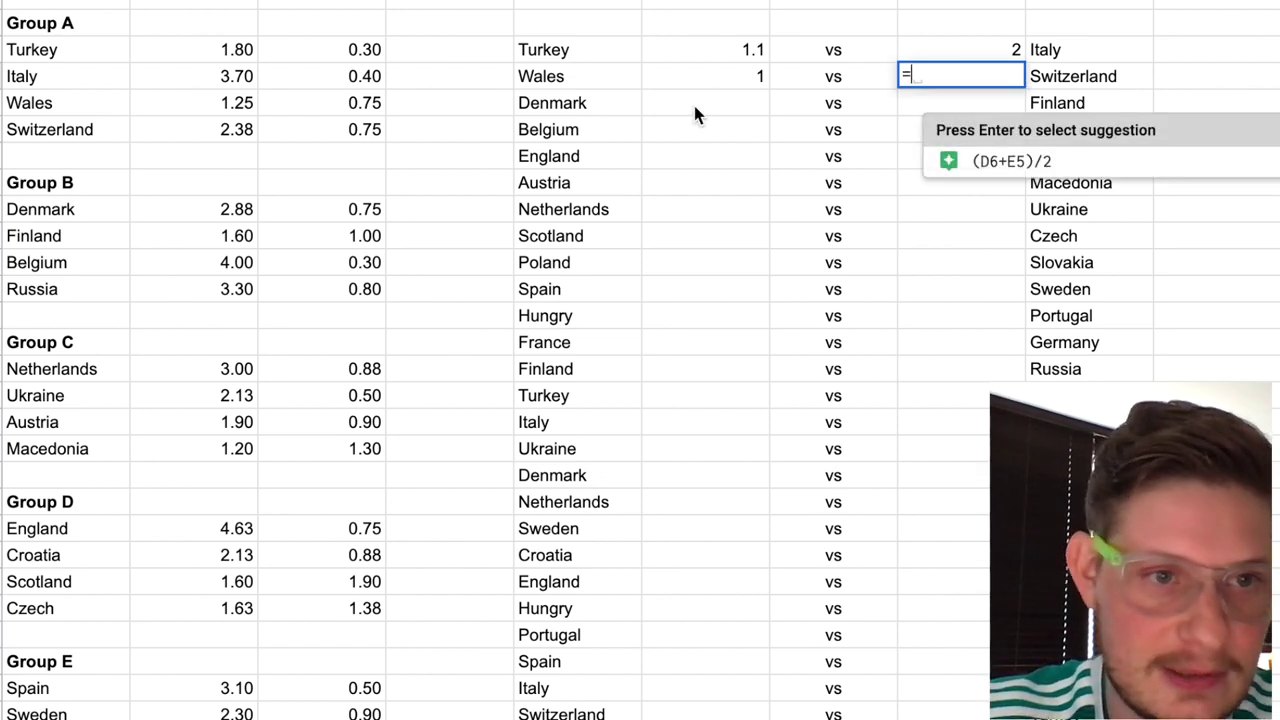
left_click(226, 138)
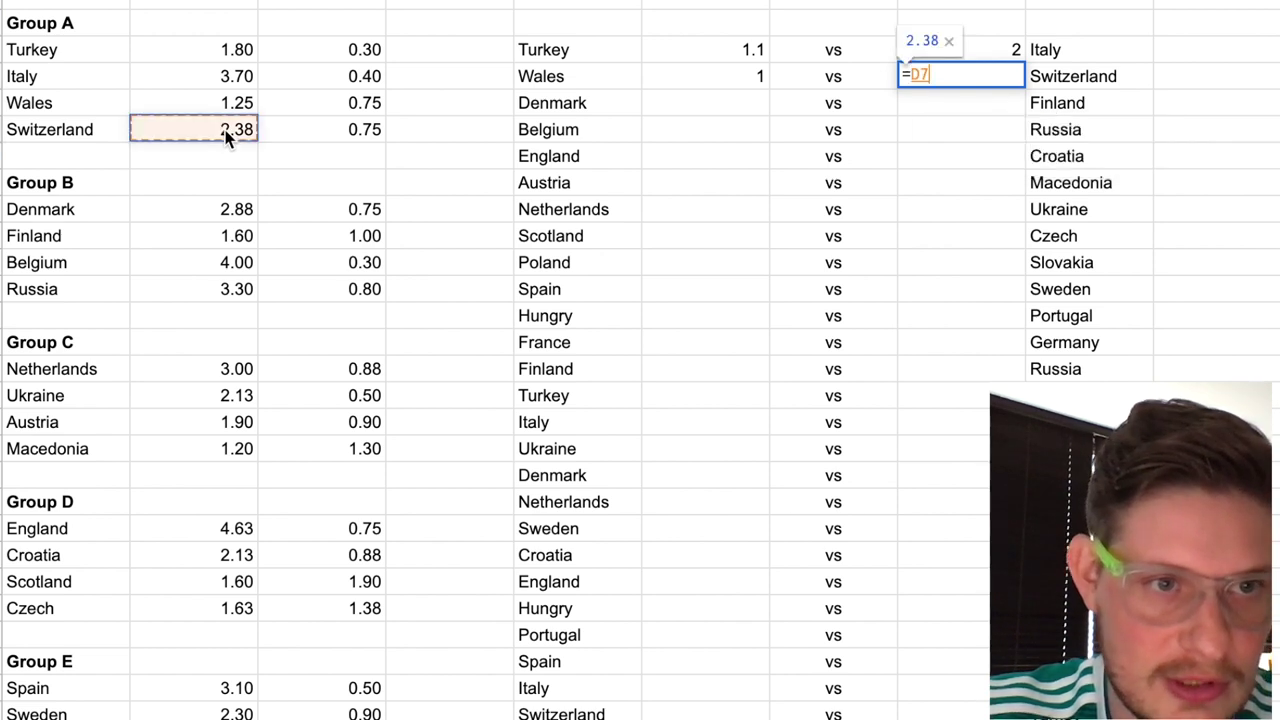
type("+")
left_click(349, 106)
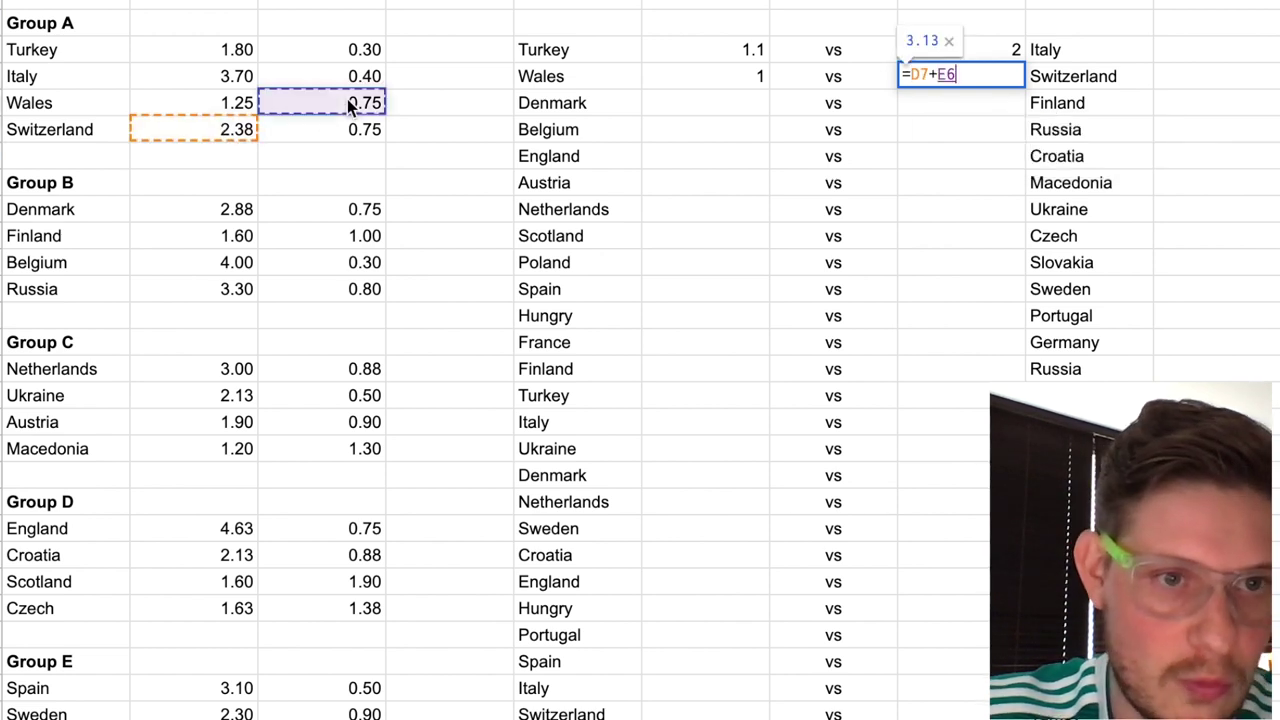
type(")")
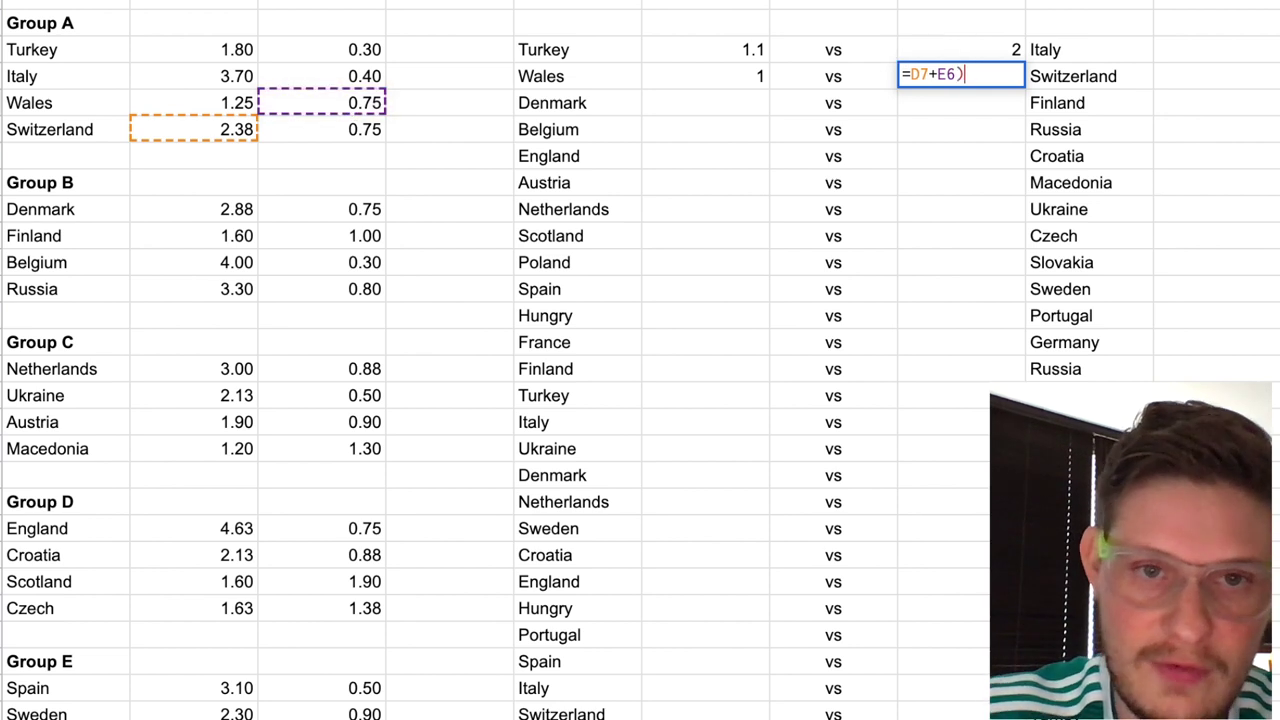
left_click(912, 73)
type("(")
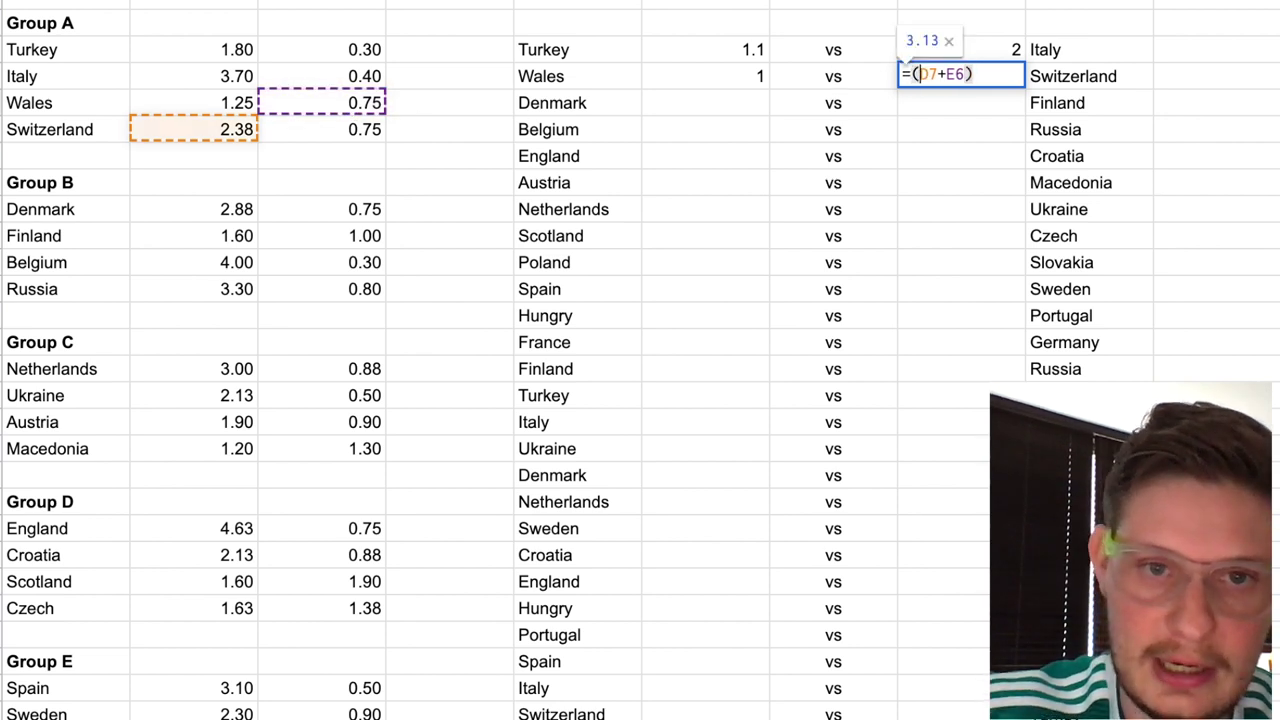
left_click(1001, 75)
type("/2")
key("Return")
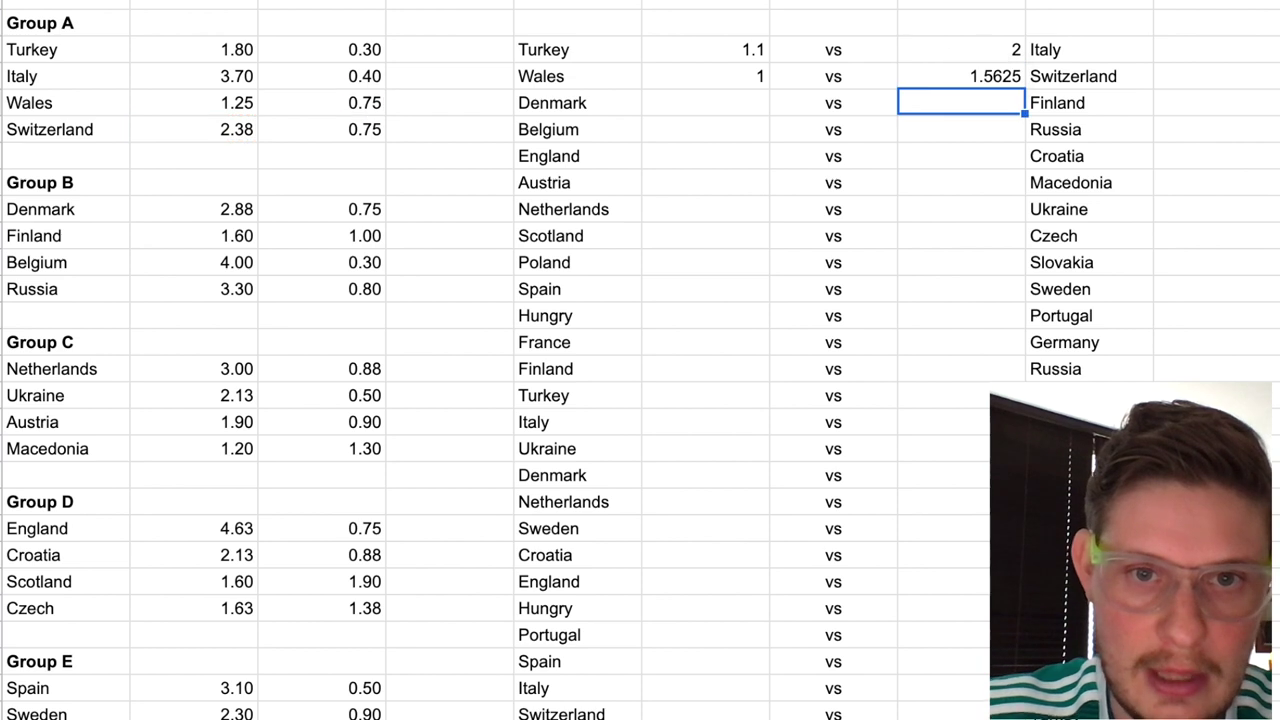
Review the predicted scores of both teams in the Wales vs Switzerland fixture row
key("Up")
key("Left")
key("Left")
key("Left")
key("Left")
key("Right")
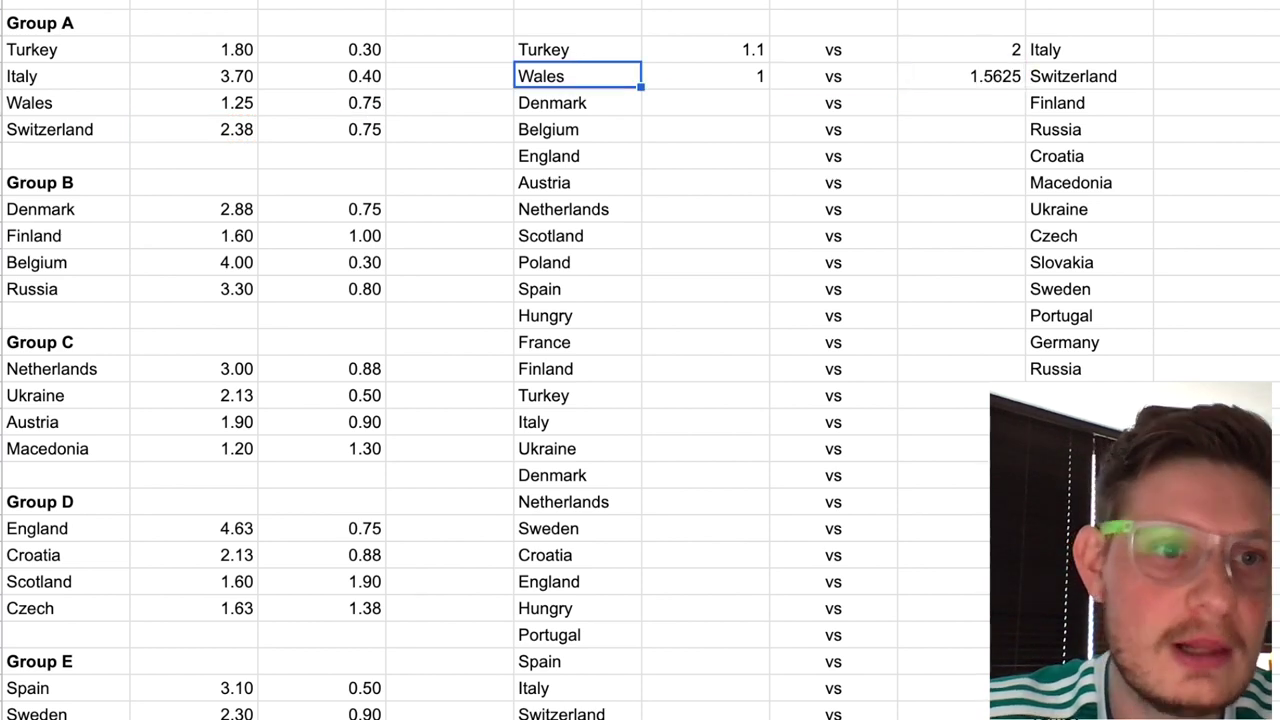
key("Right")
key("Right")
key("Right")
key("Left")
key("Left")
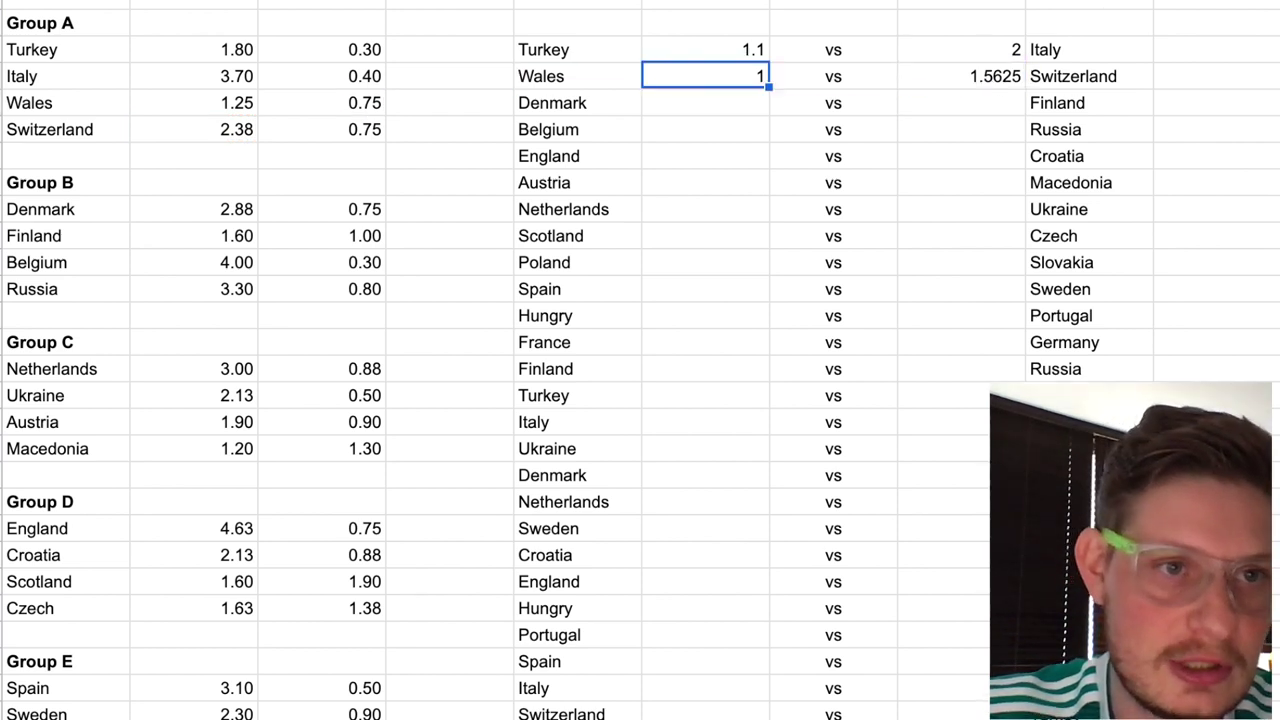
Format the predicted score columns H to J to show whole numbers without decimals
key("Return")
key("Return")
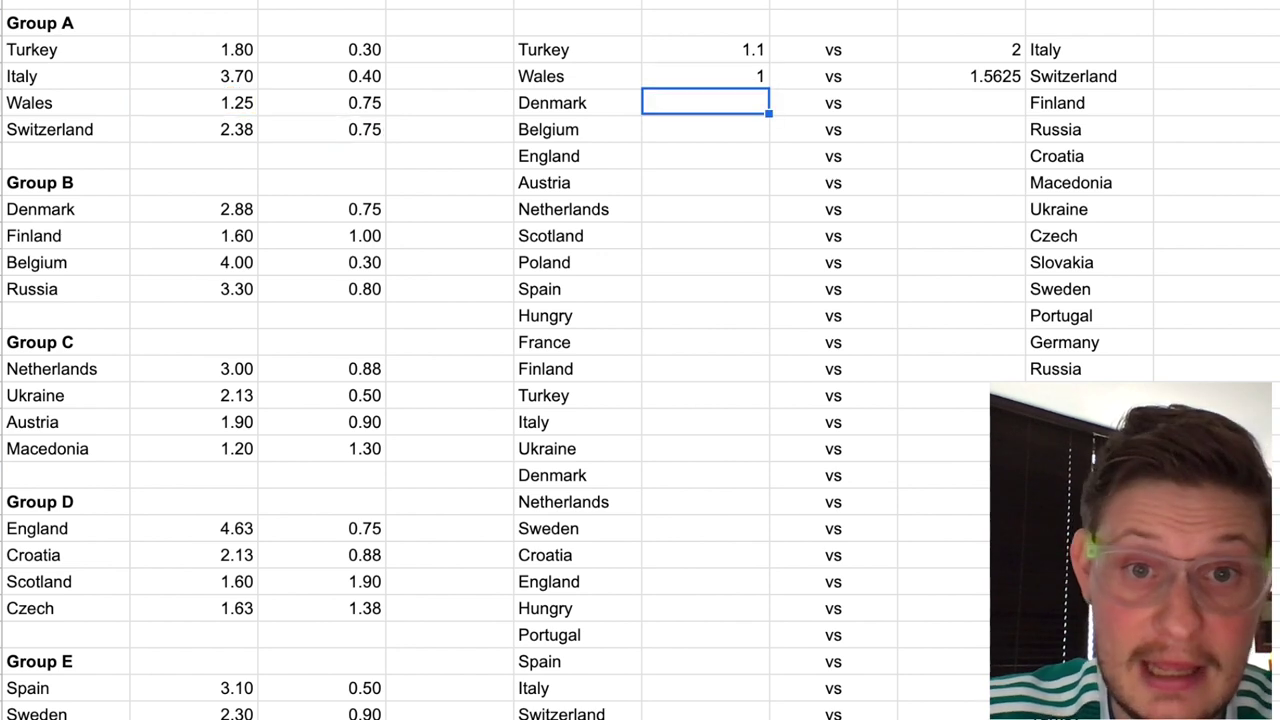
left_click(985, 76)
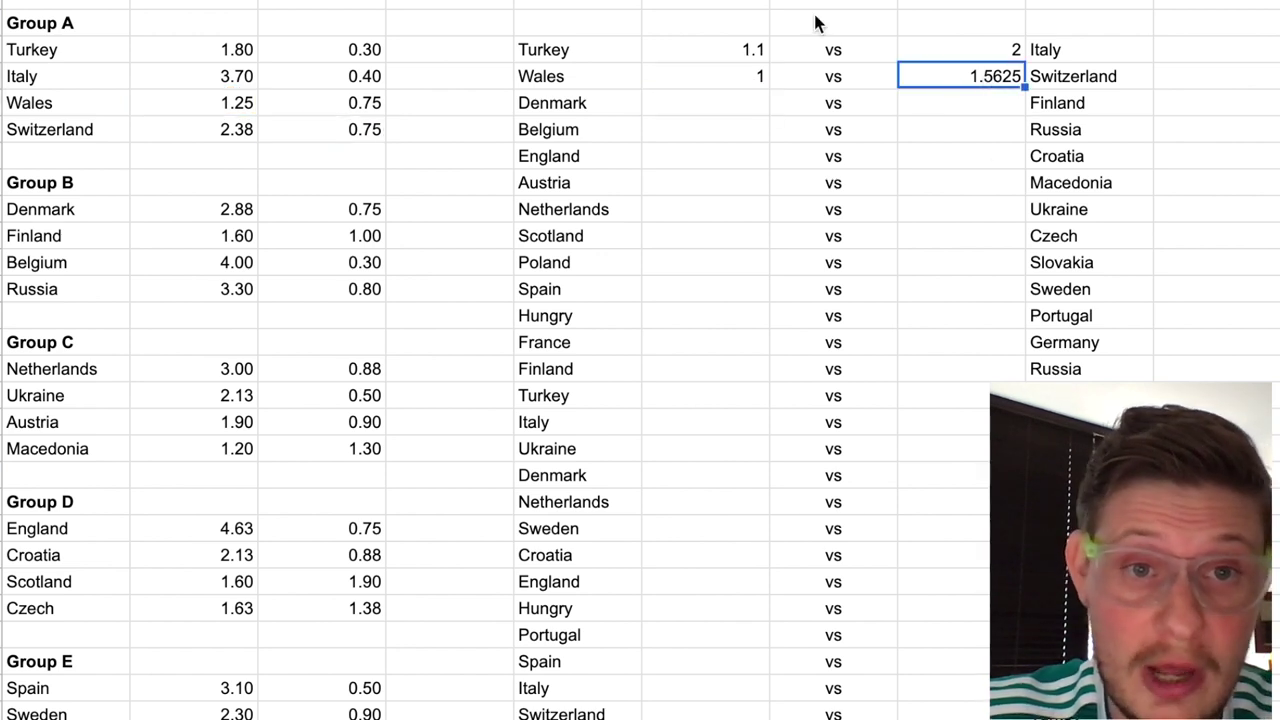
left_click_drag(705, 0, 833, 0)
key("shift+Right")
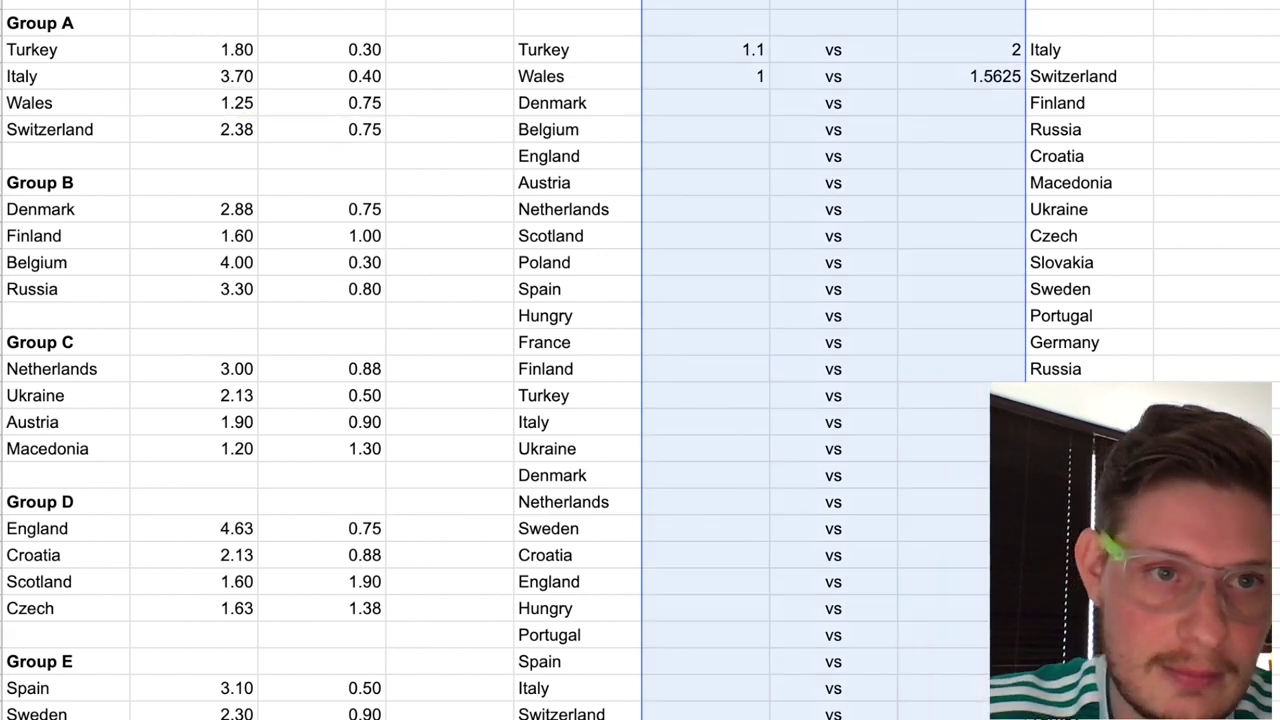
key("ctrl+shift+1")
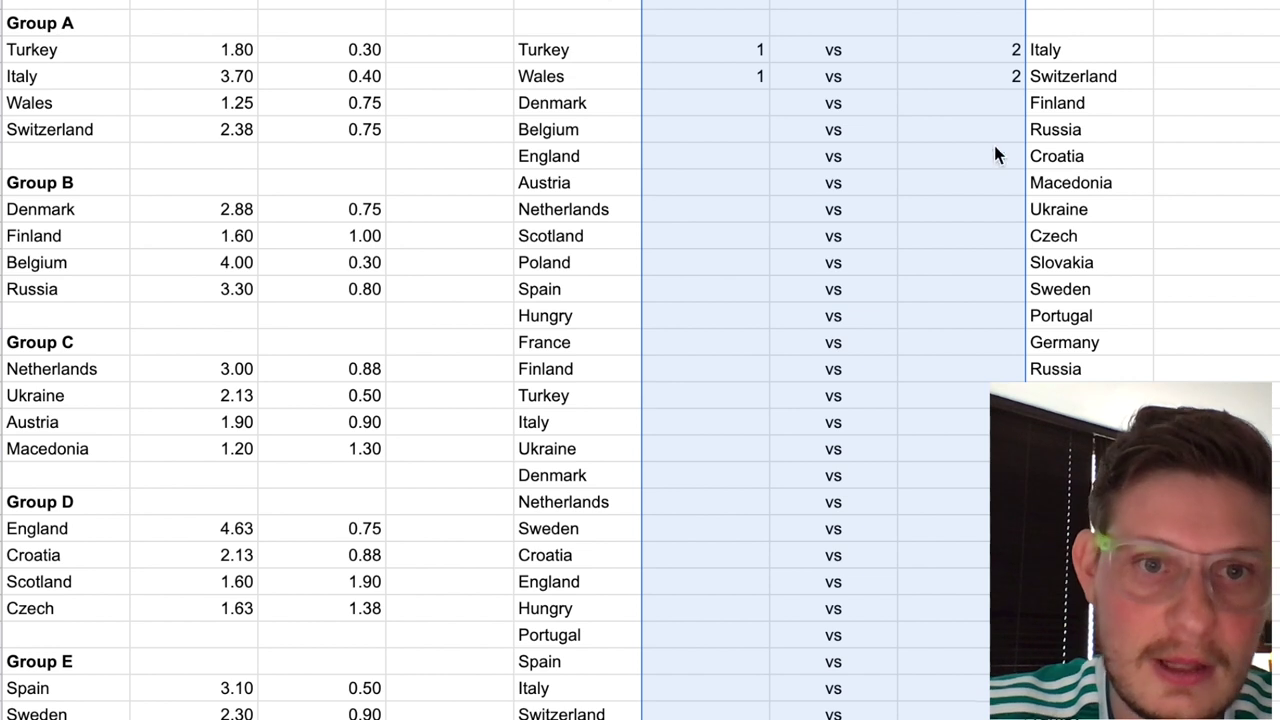
left_click(777, 278)
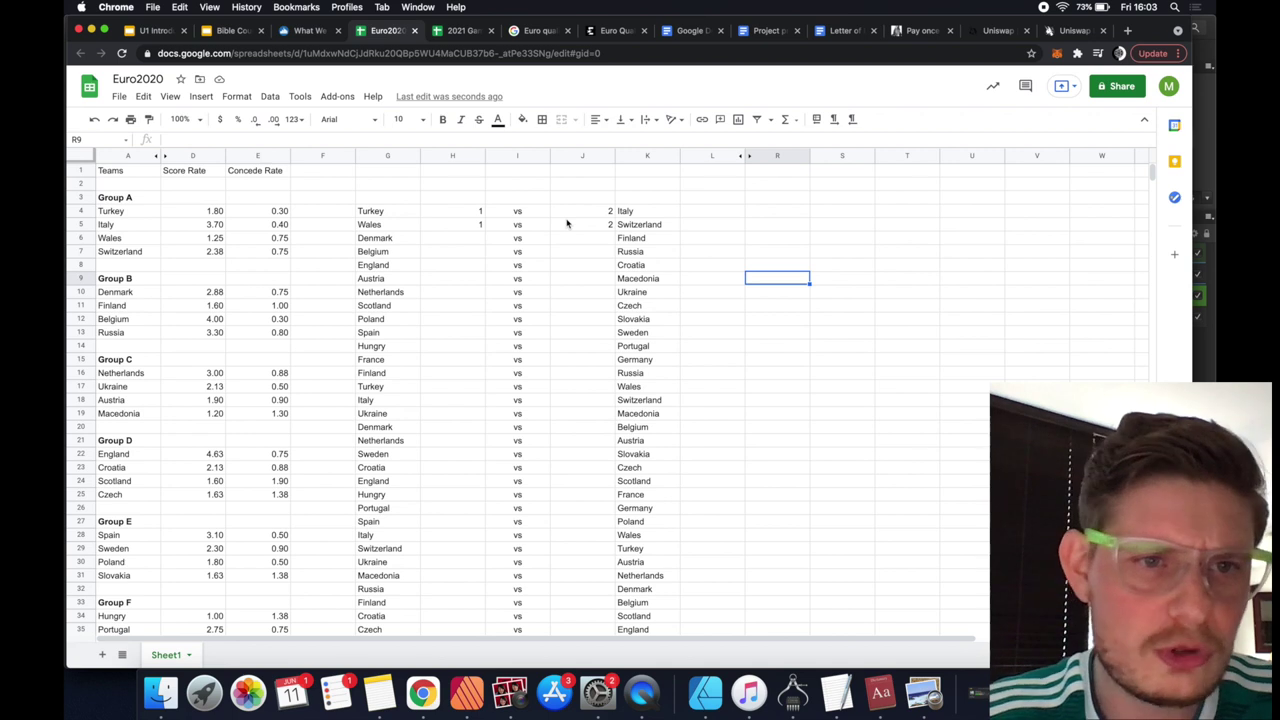
Look over the empty prediction cells from Denmark vs Finland down to the last fixture
left_click(452, 239)
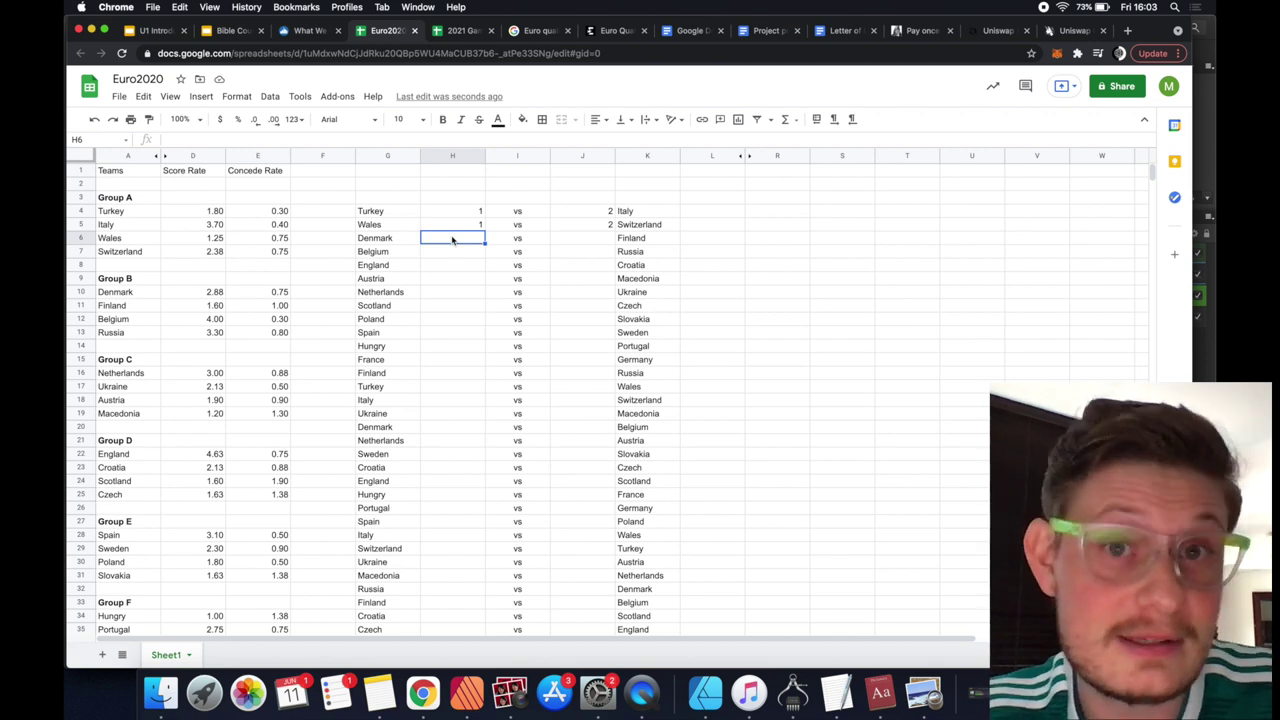
key("Tab")
key("Tab")
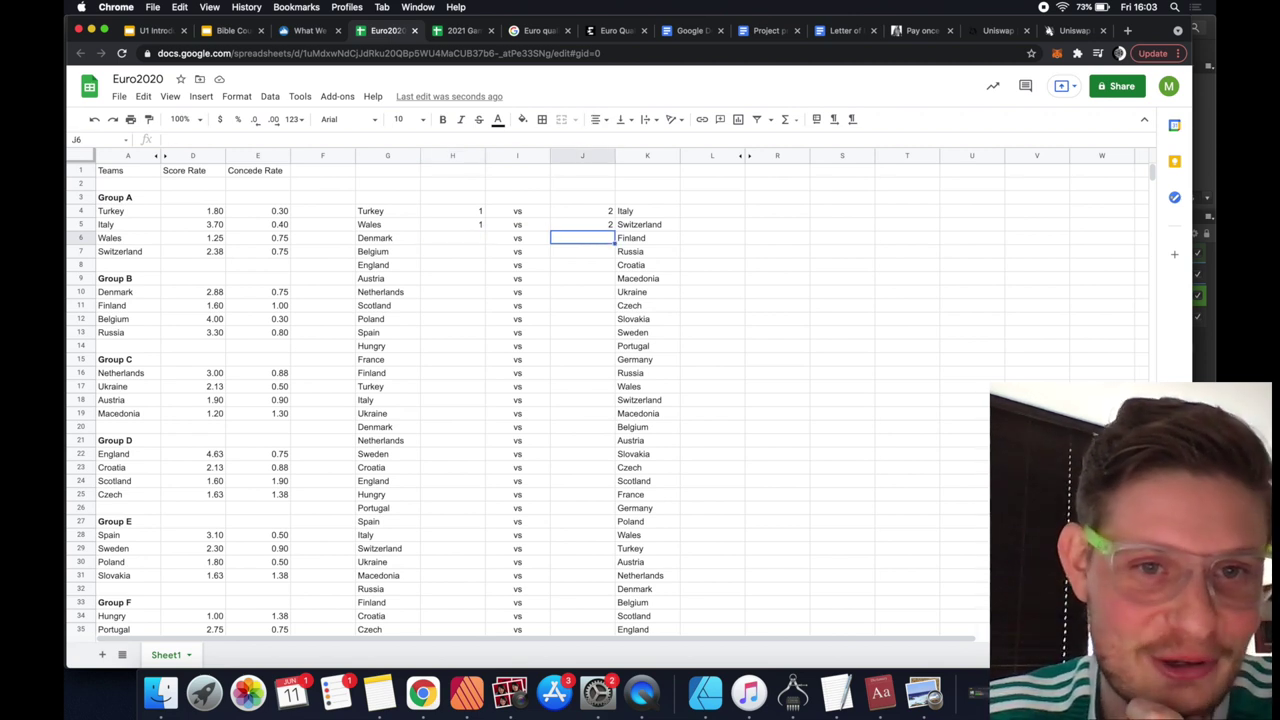
left_click(452, 237)
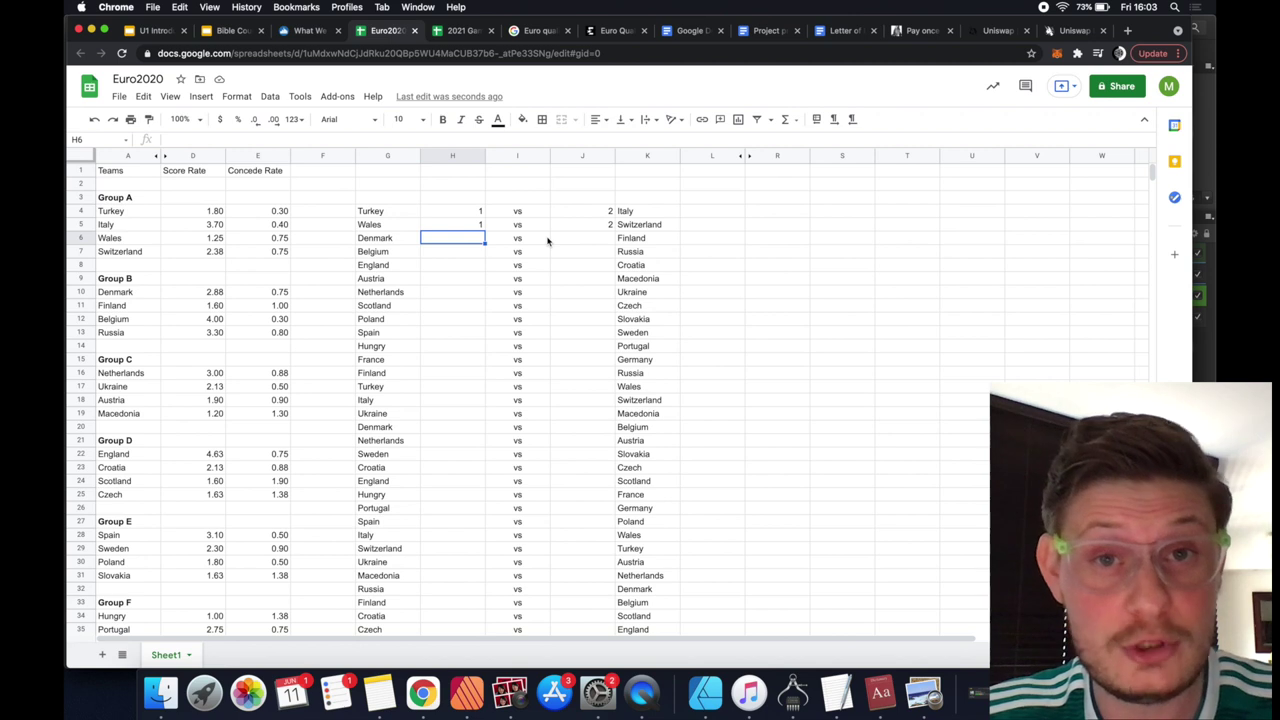
scroll(477, 238, "down", 5)
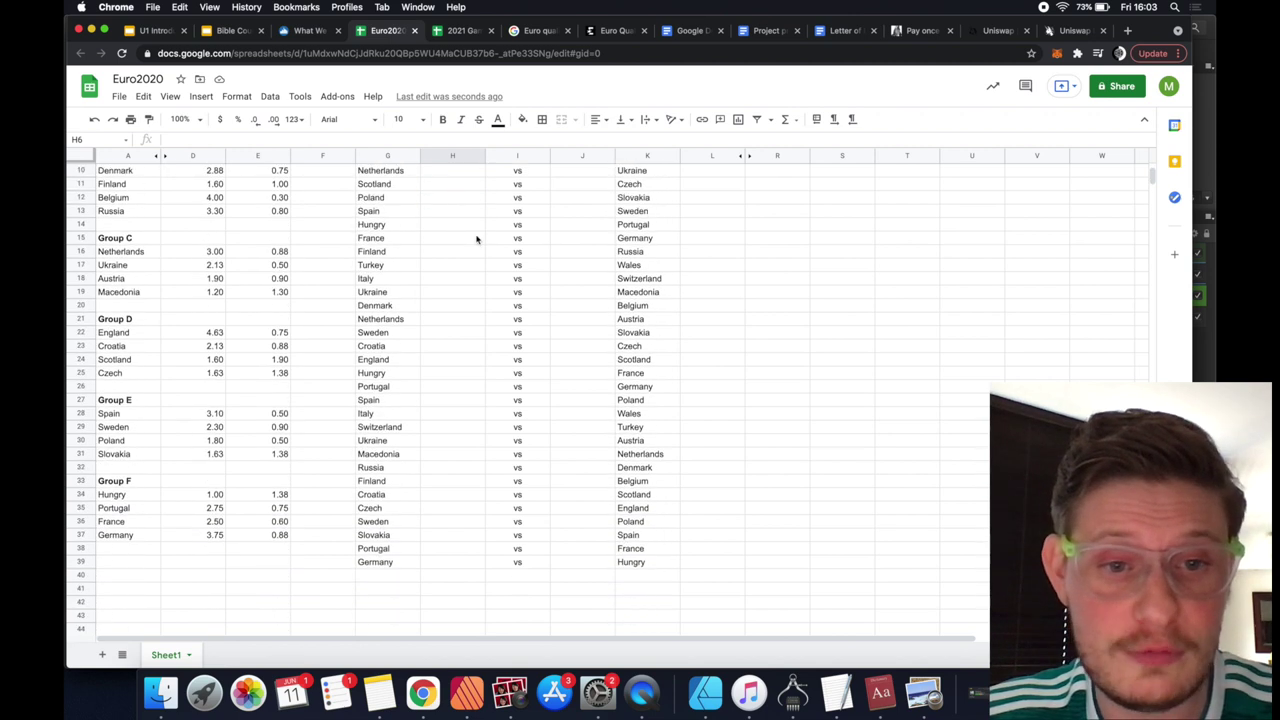
scroll(477, 238, "up", 5)
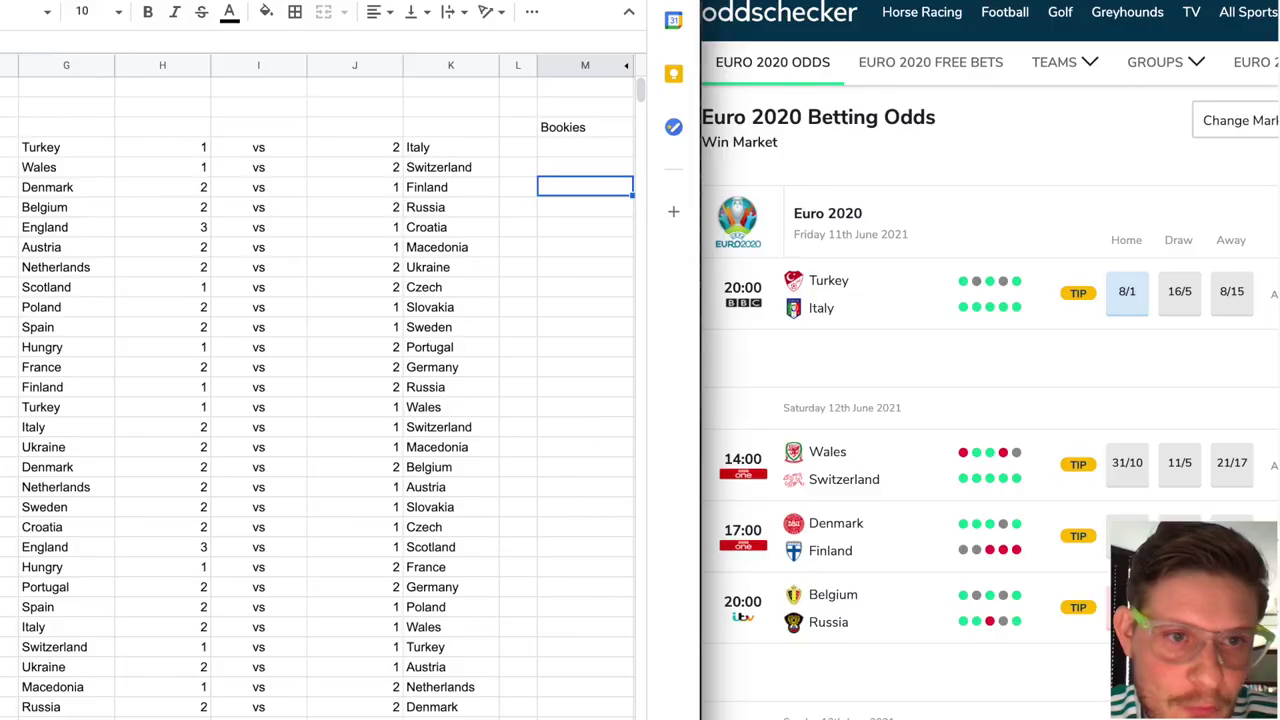
Show the predicted scores in columns H to J with two decimals, and return them to whole numbers
left_click(36, 110)
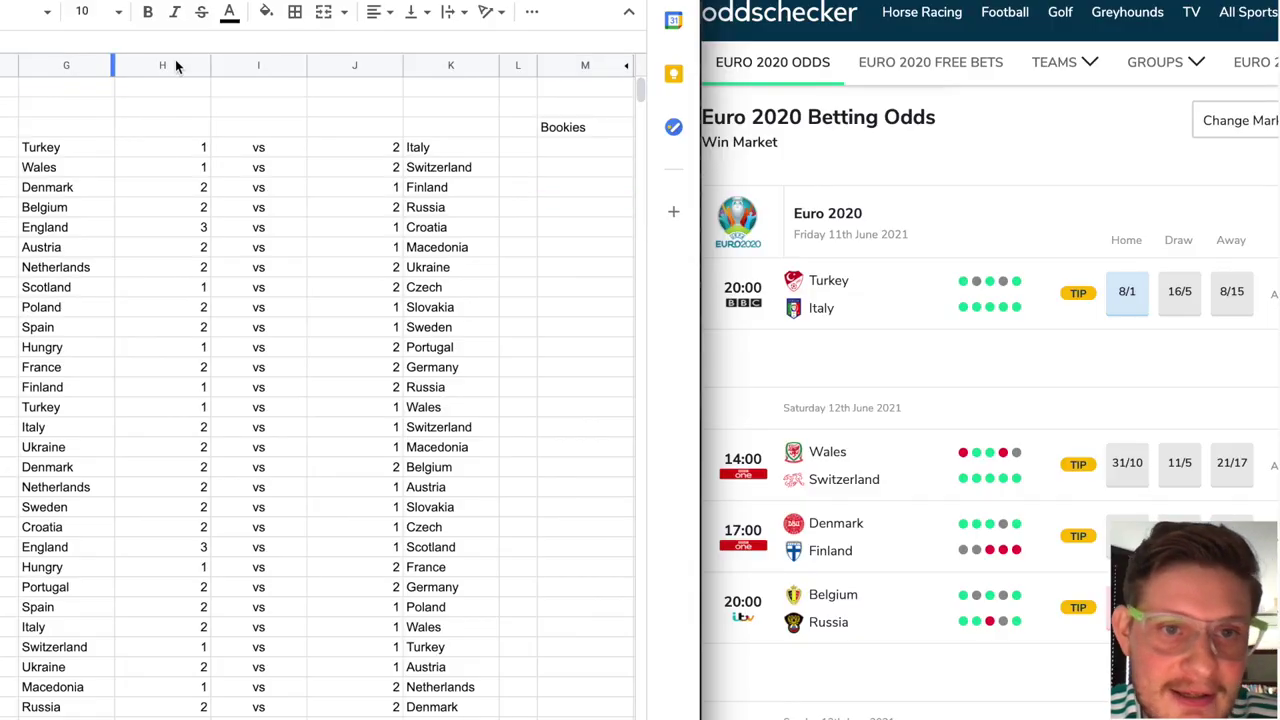
left_click_drag(157, 66, 348, 77)
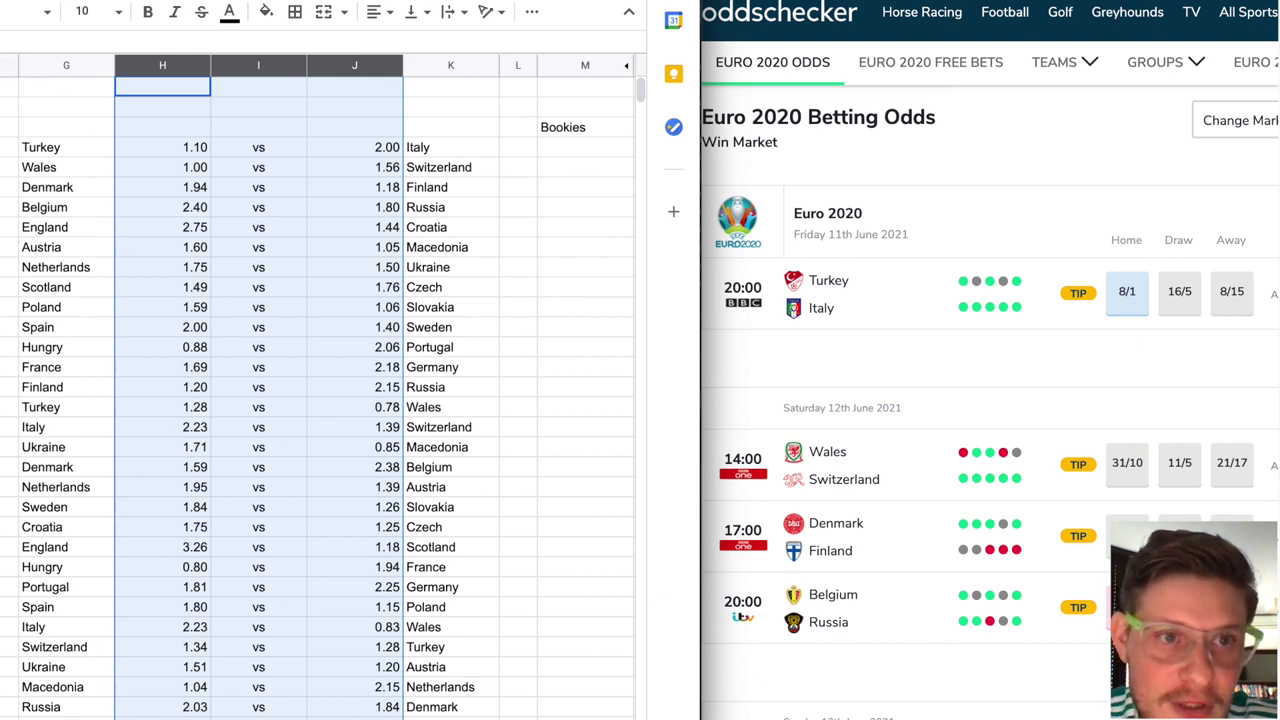
left_click(2, 11)
left_click(2, 11)
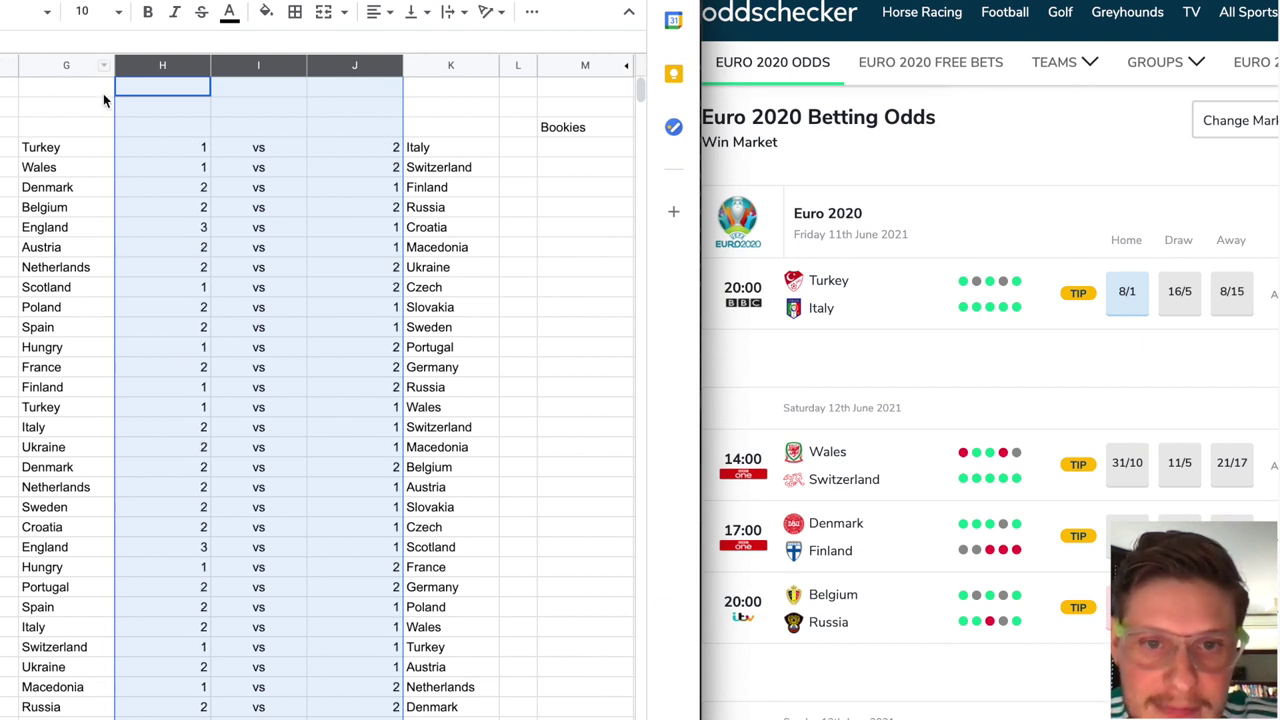
left_click(488, 194)
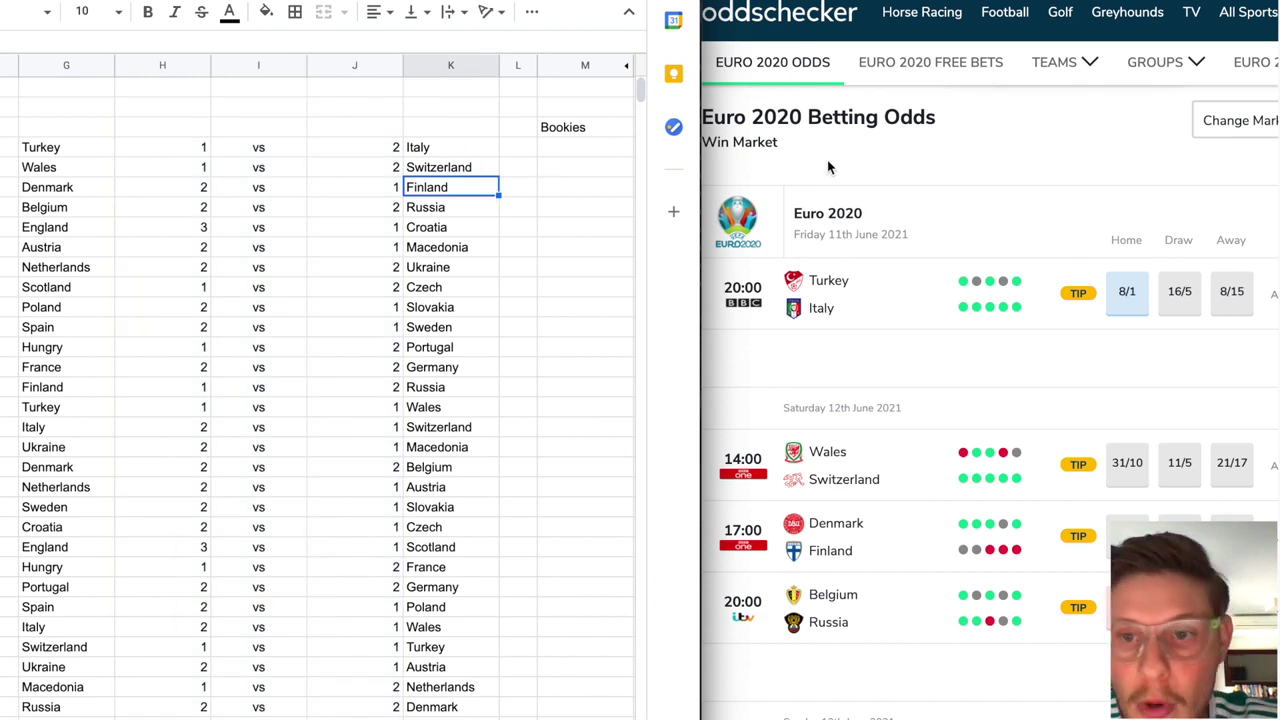
Compare the Turkey vs Italy prediction with the bookmakers' odds and fill its row from G4 to K4 green
scroll(966, 167, "down", 2)
scroll(966, 167, "down", 1)
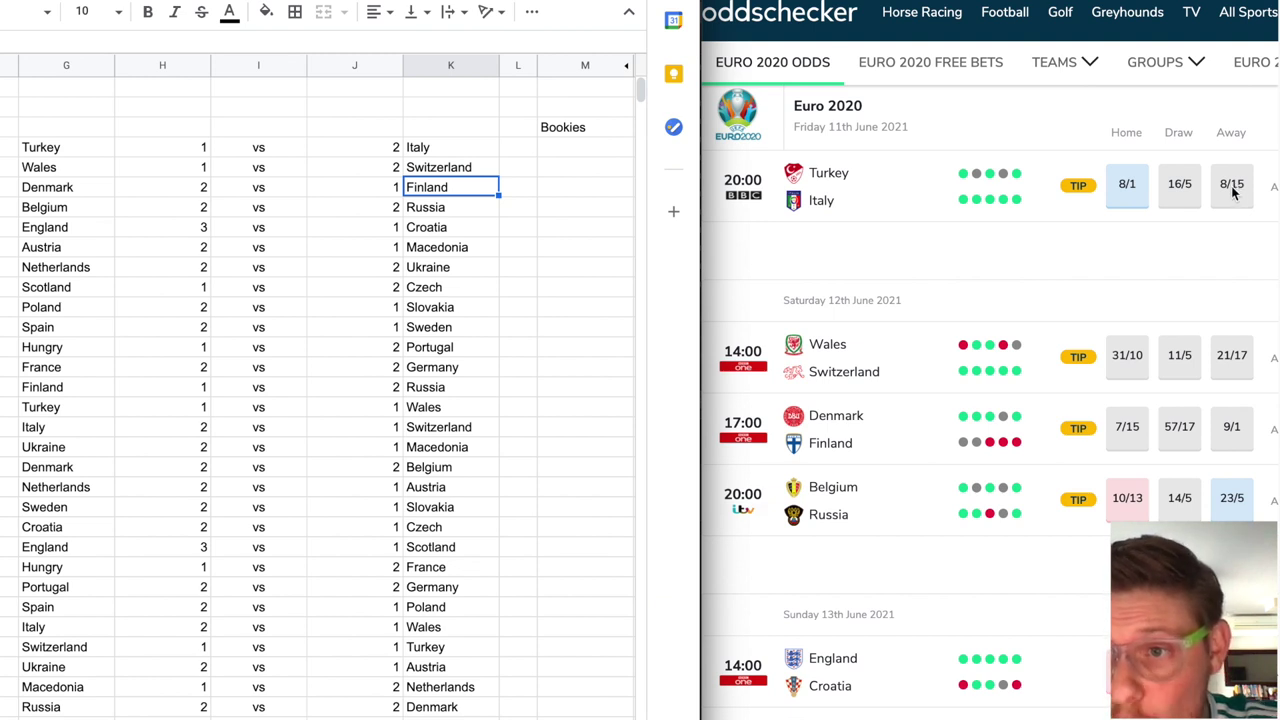
left_click(345, 150)
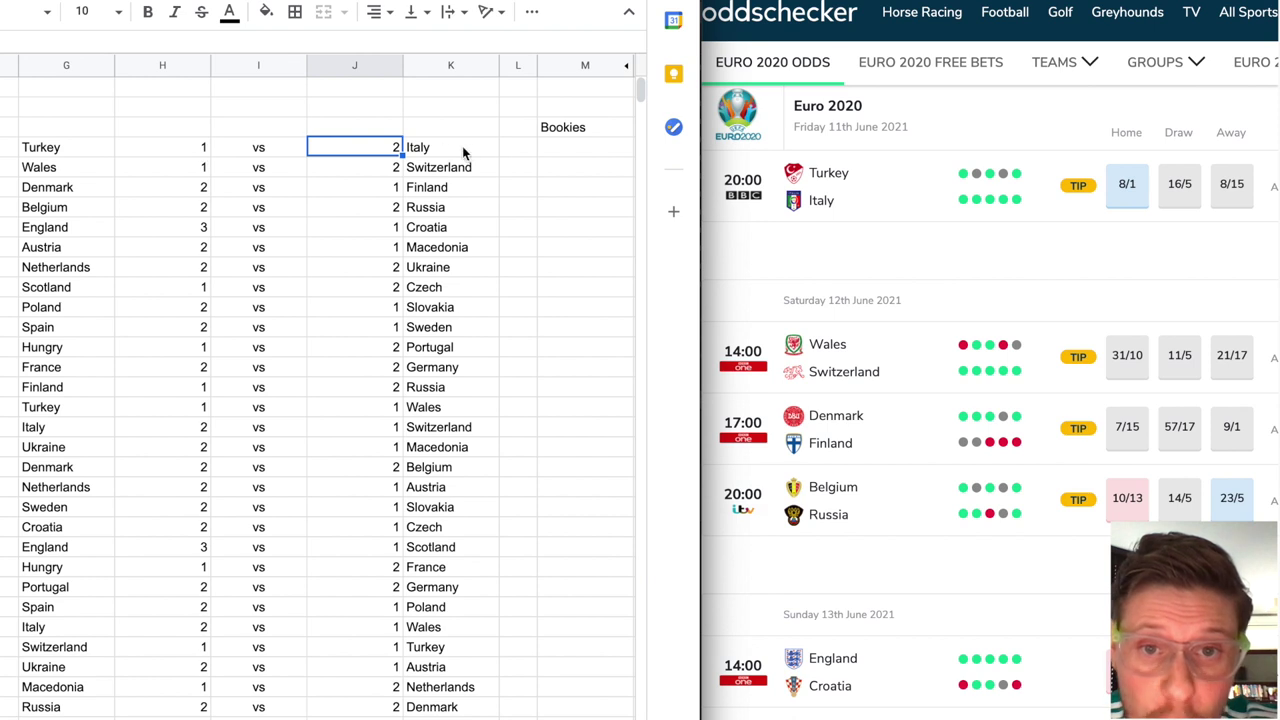
left_click_drag(462, 147, 87, 147)
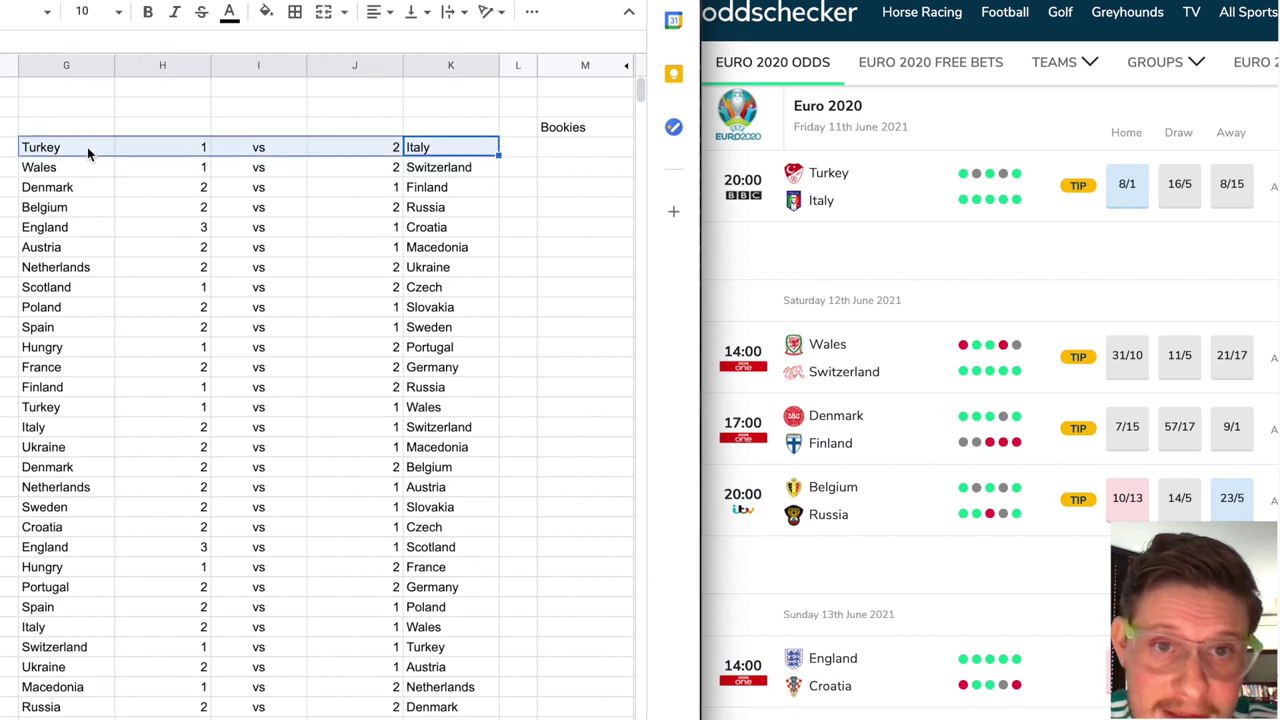
left_click(266, 11)
left_click(360, 100)
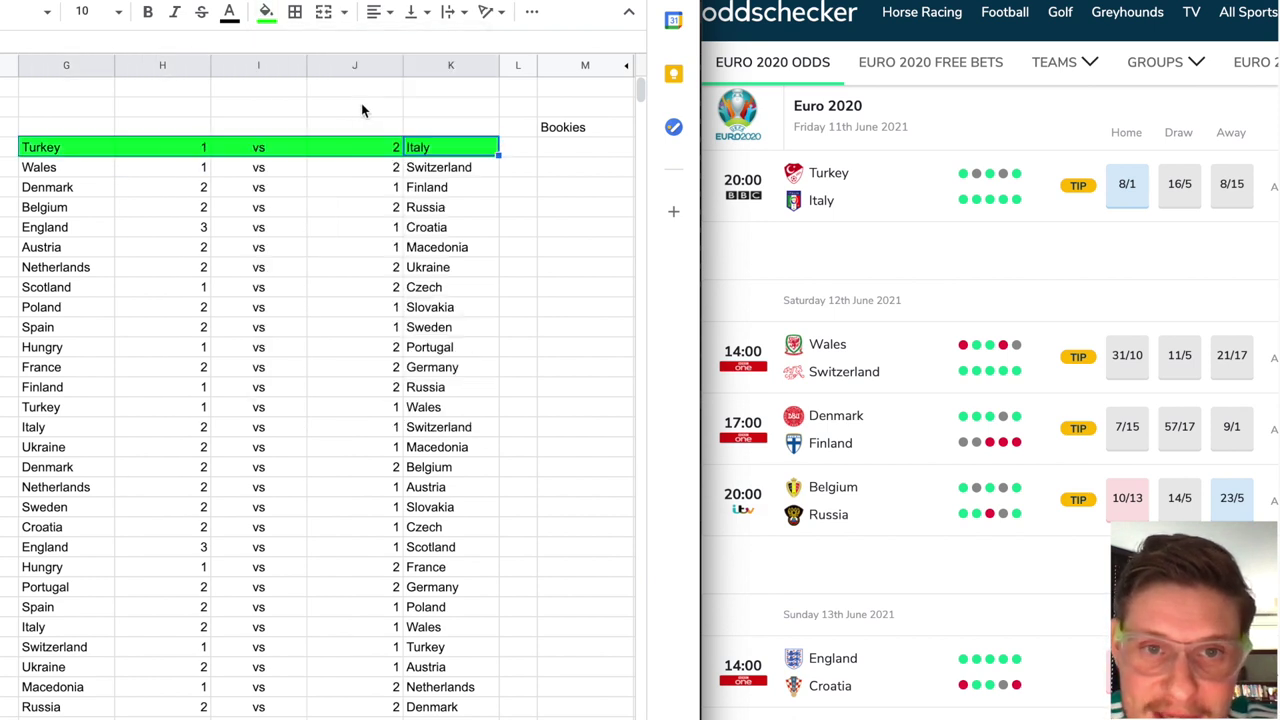
left_click(516, 228)
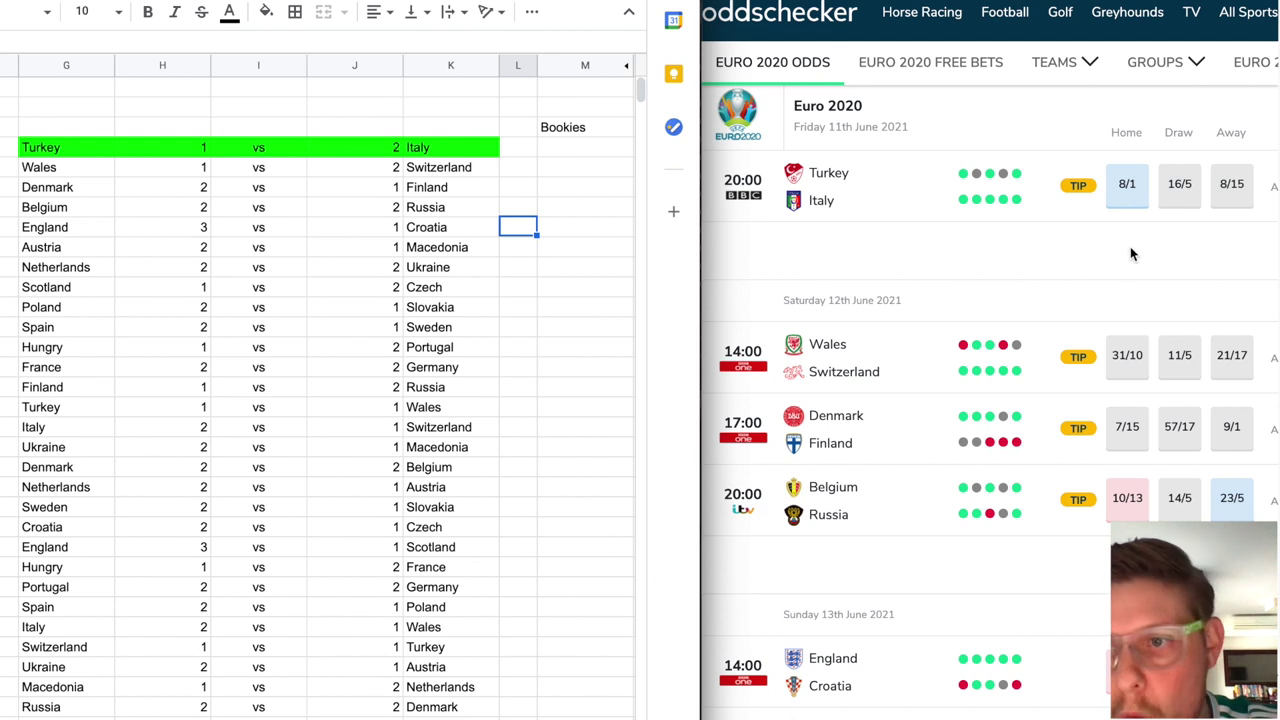
Compare the Wales vs Switzerland prediction with the bookmakers' odds and fill its row from G5 to K5 green
scroll(1045, 253, "down", 2)
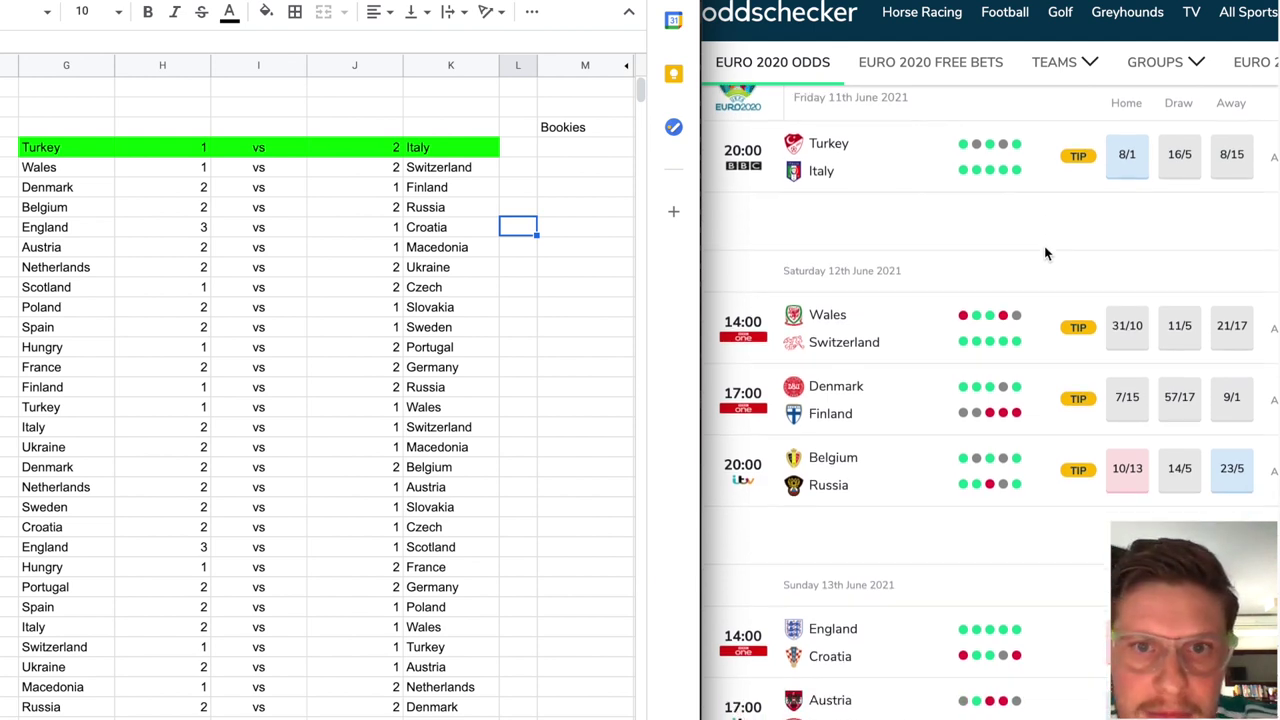
scroll(1045, 253, "down", 2)
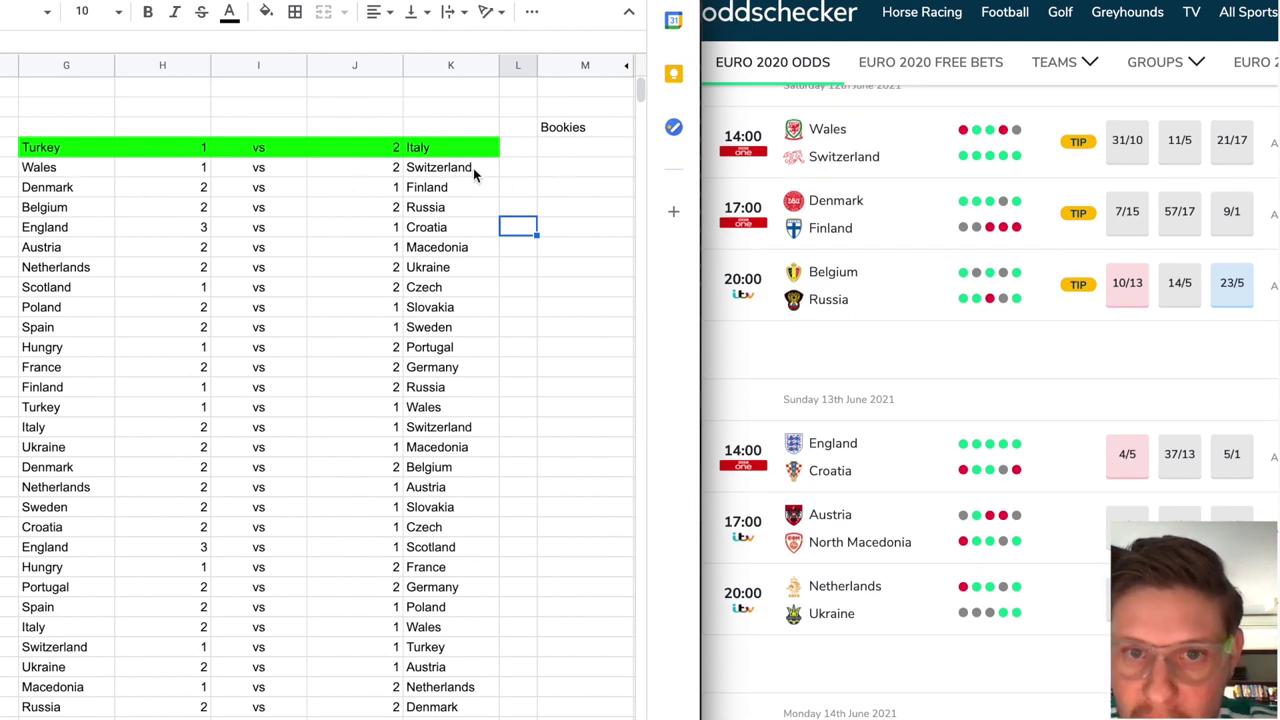
left_click(567, 171)
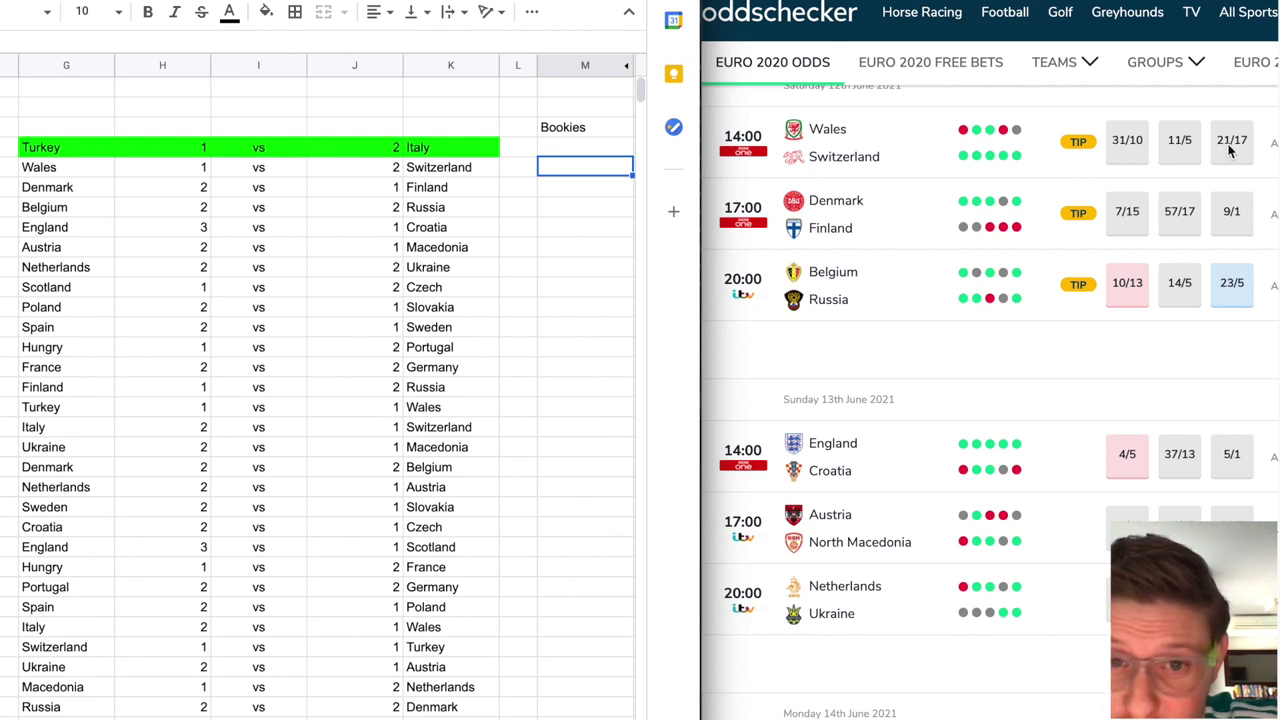
left_click(466, 172)
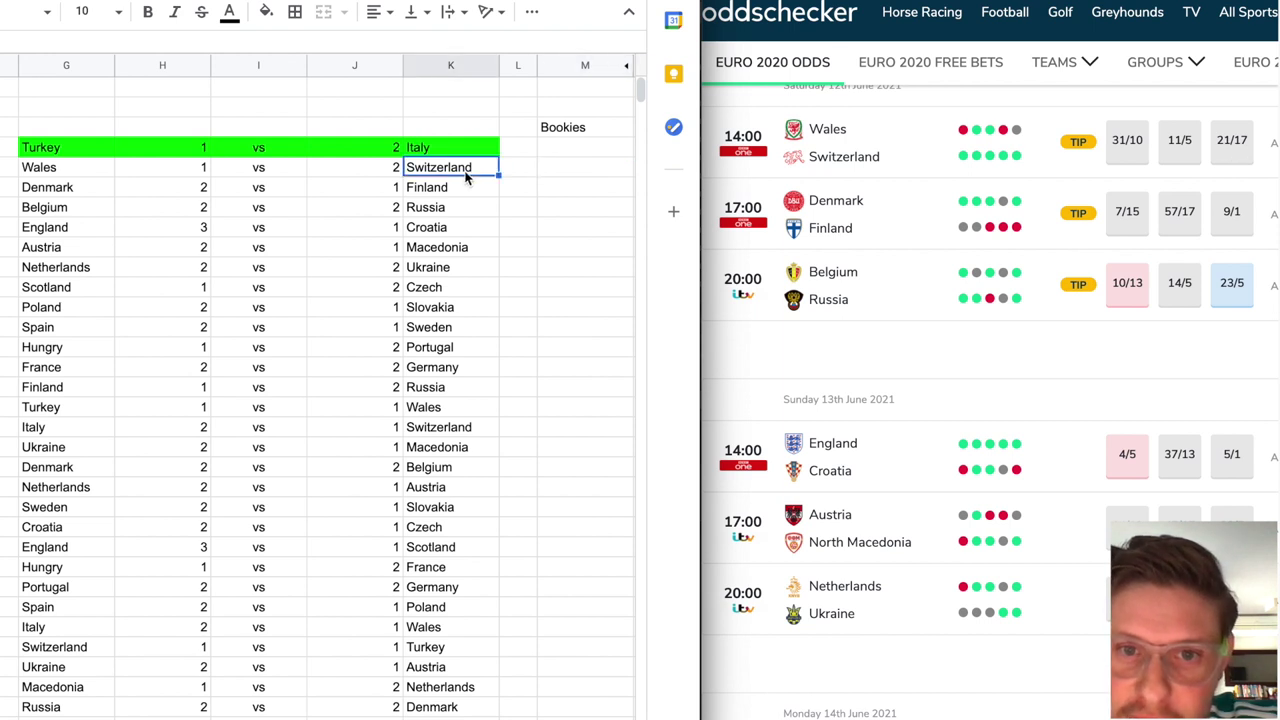
left_click_drag(445, 168, 84, 172)
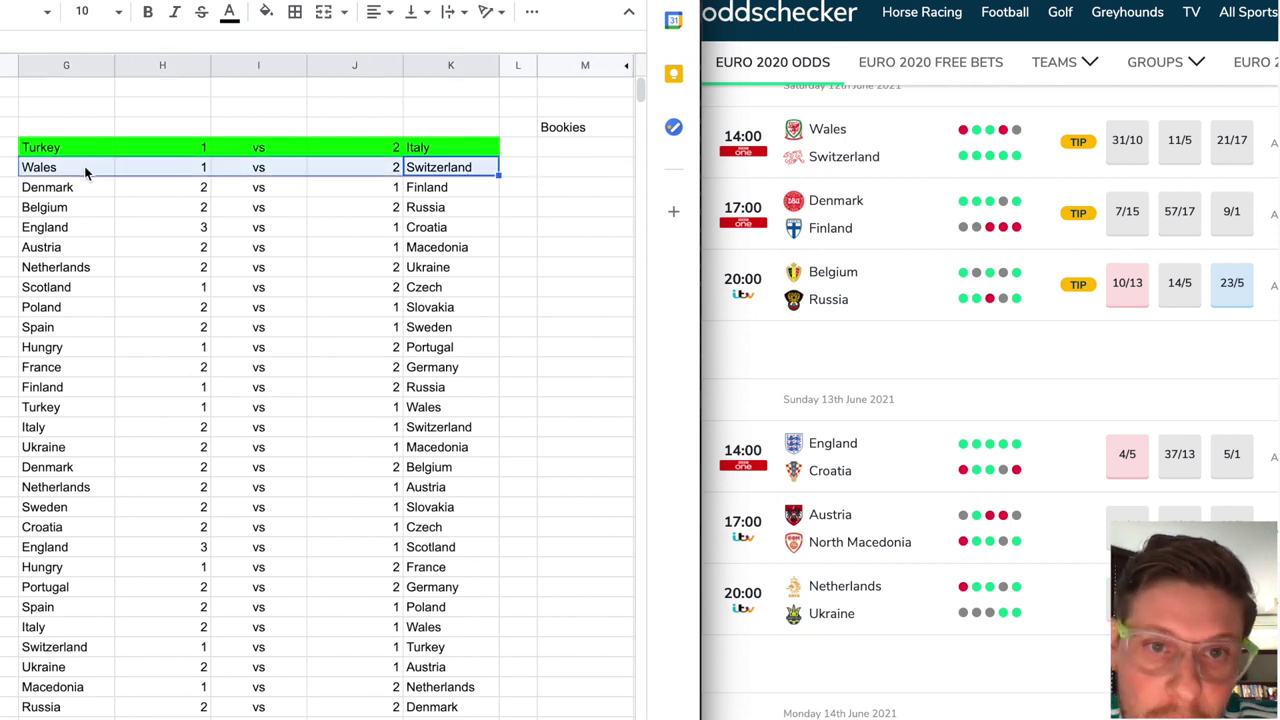
left_click(266, 11)
left_click(355, 104)
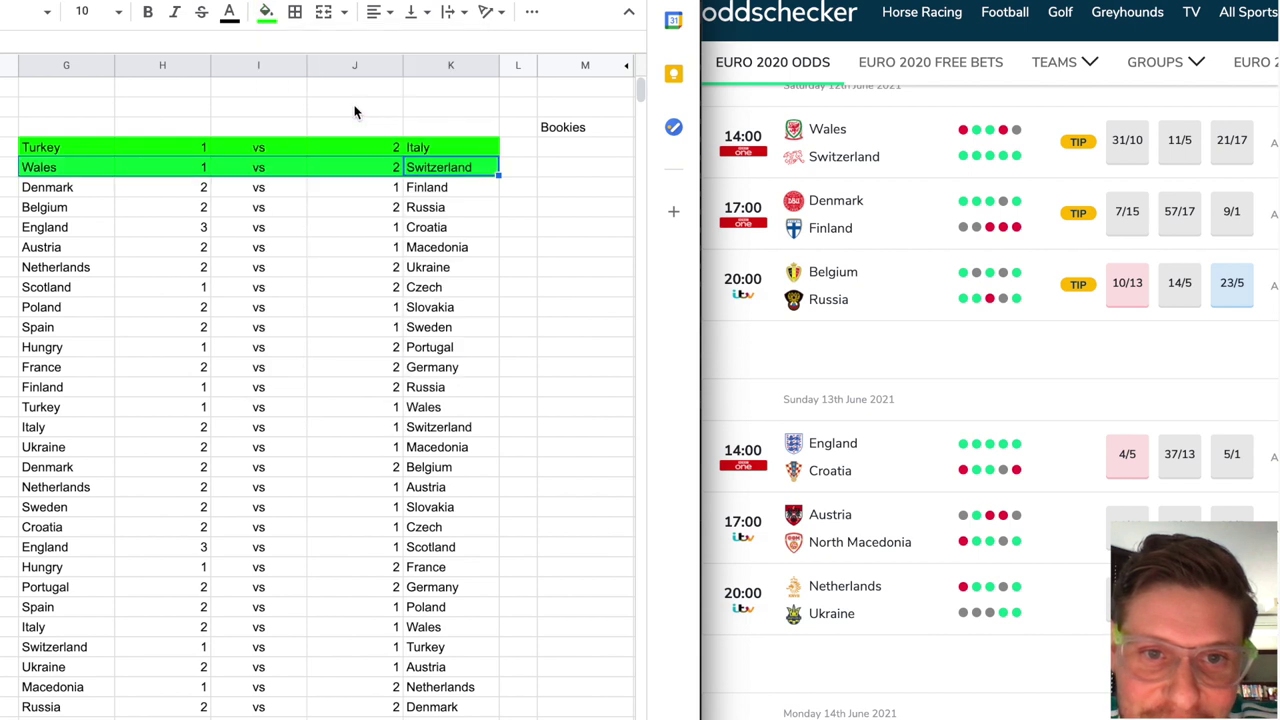
left_click(497, 232)
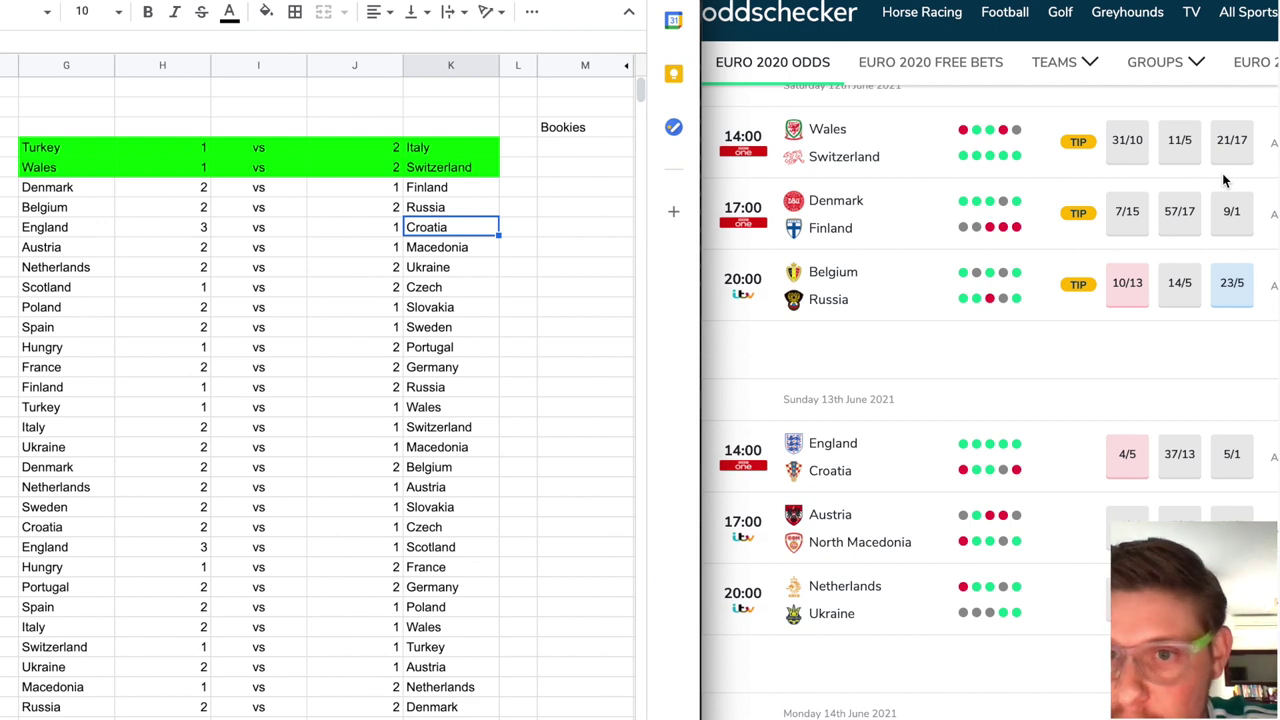
Compare the Denmark vs Finland prediction with the bookmakers' odds and fill its row from G6 to K6 green
scroll(1224, 180, "down", 1)
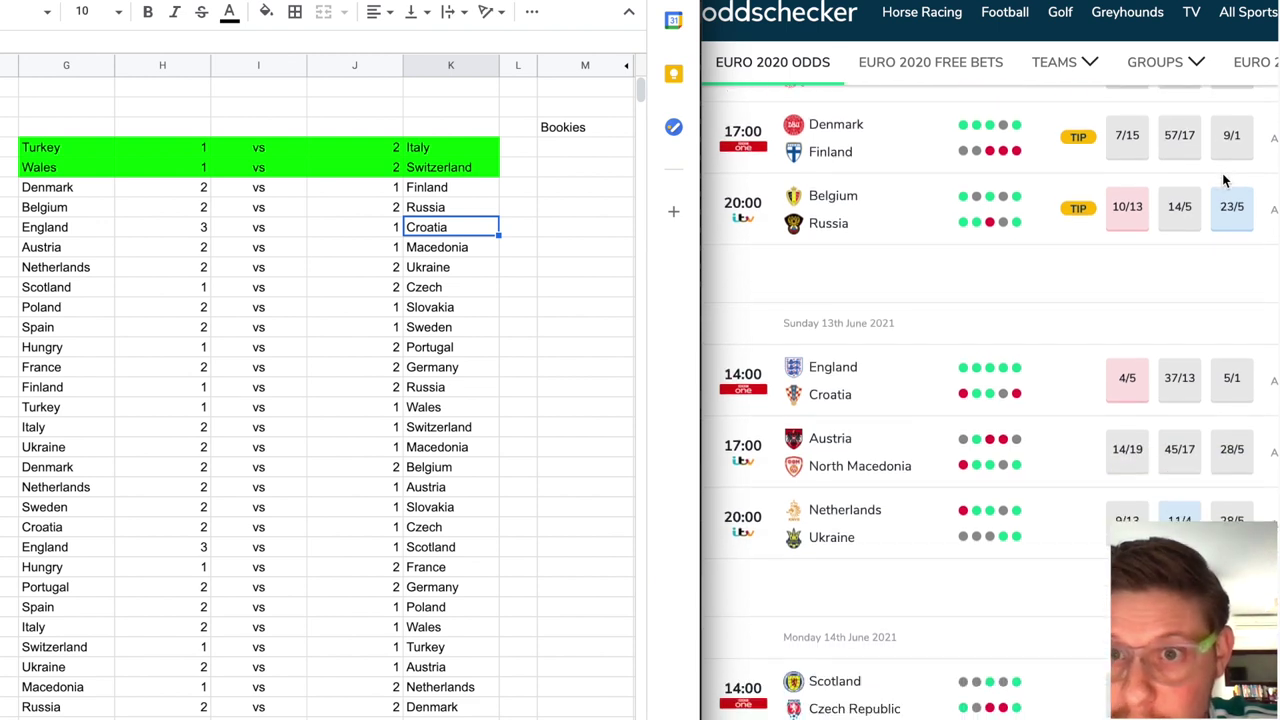
scroll(1224, 180, "down", 1)
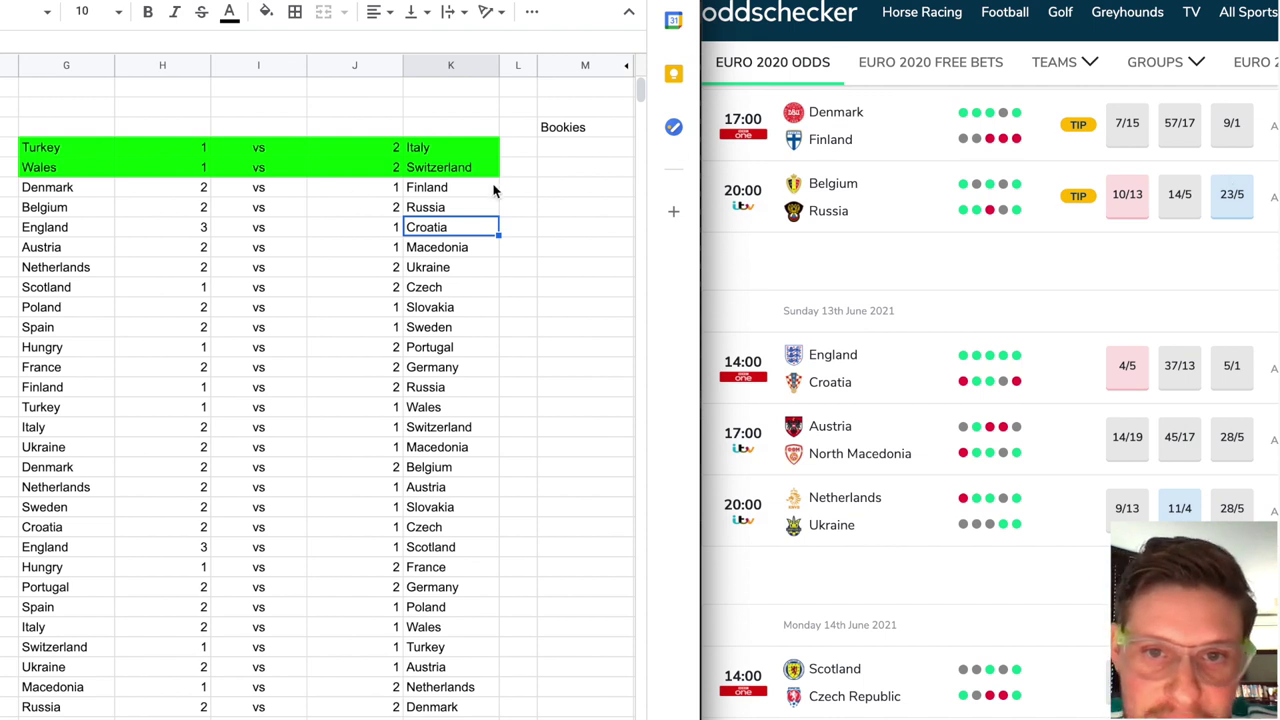
left_click(463, 194)
left_click(50, 192)
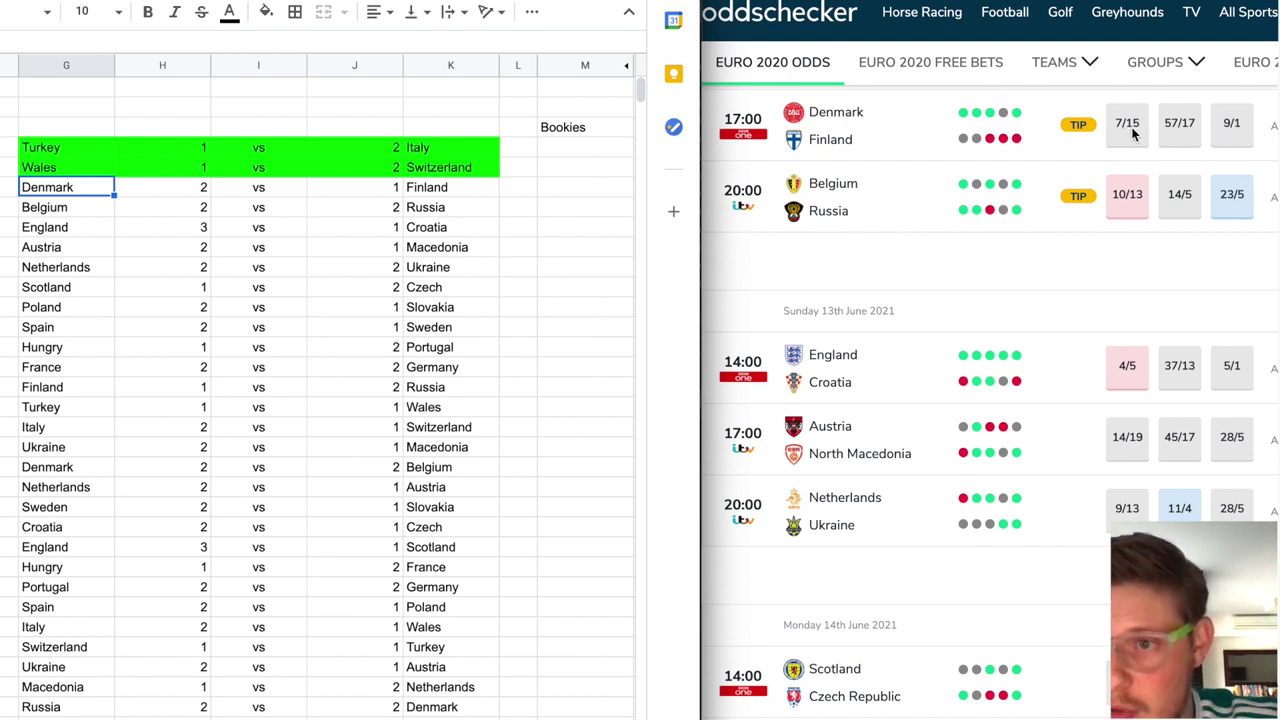
left_click(293, 190)
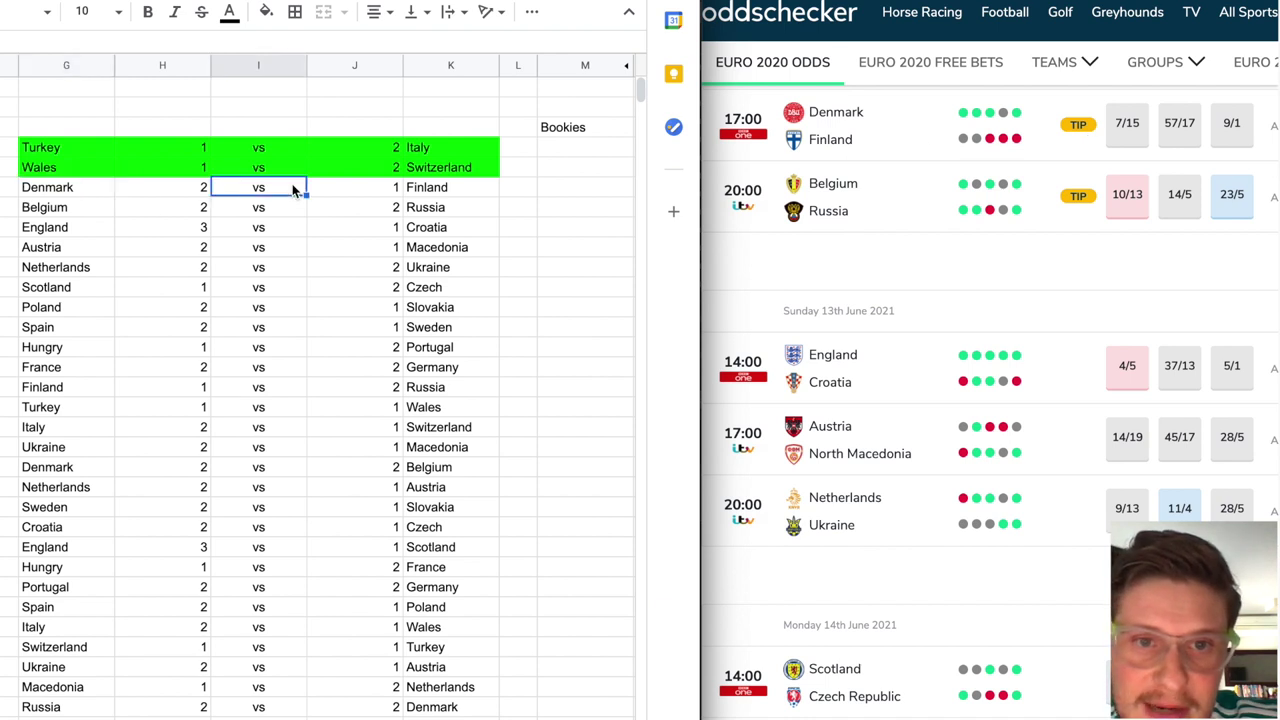
left_click_drag(57, 187, 420, 190)
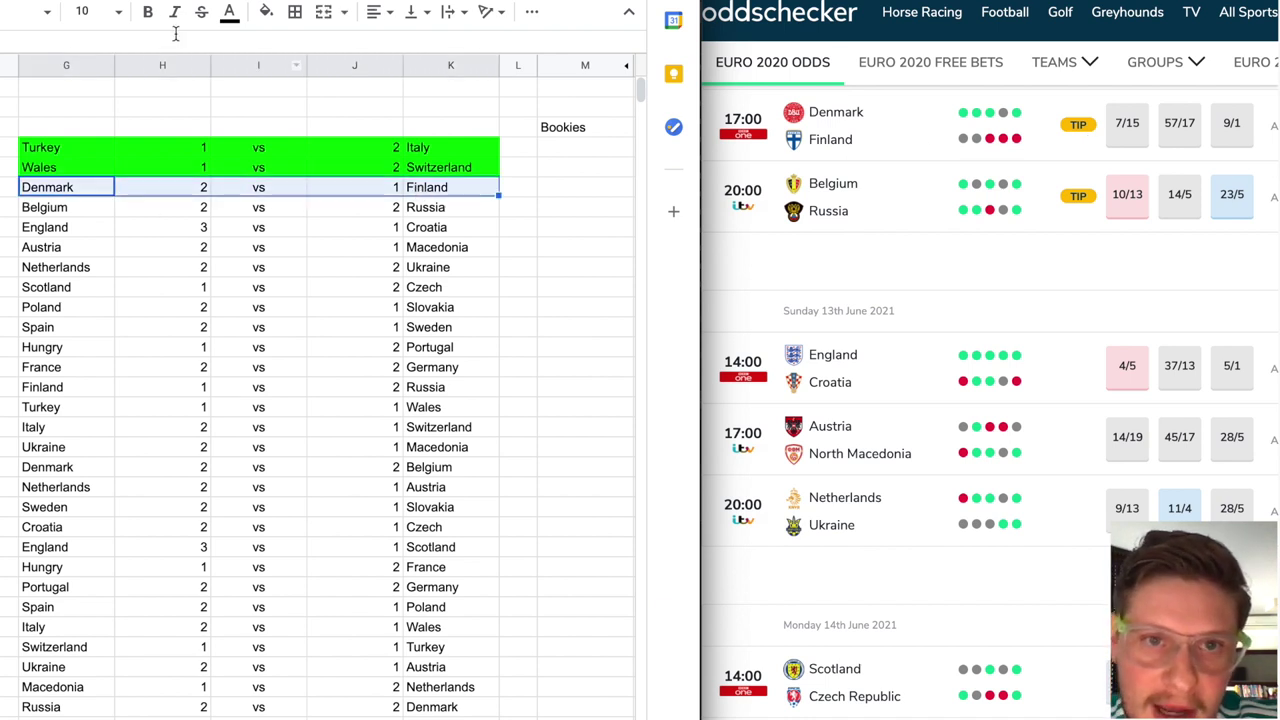
left_click(266, 11)
left_click(357, 101)
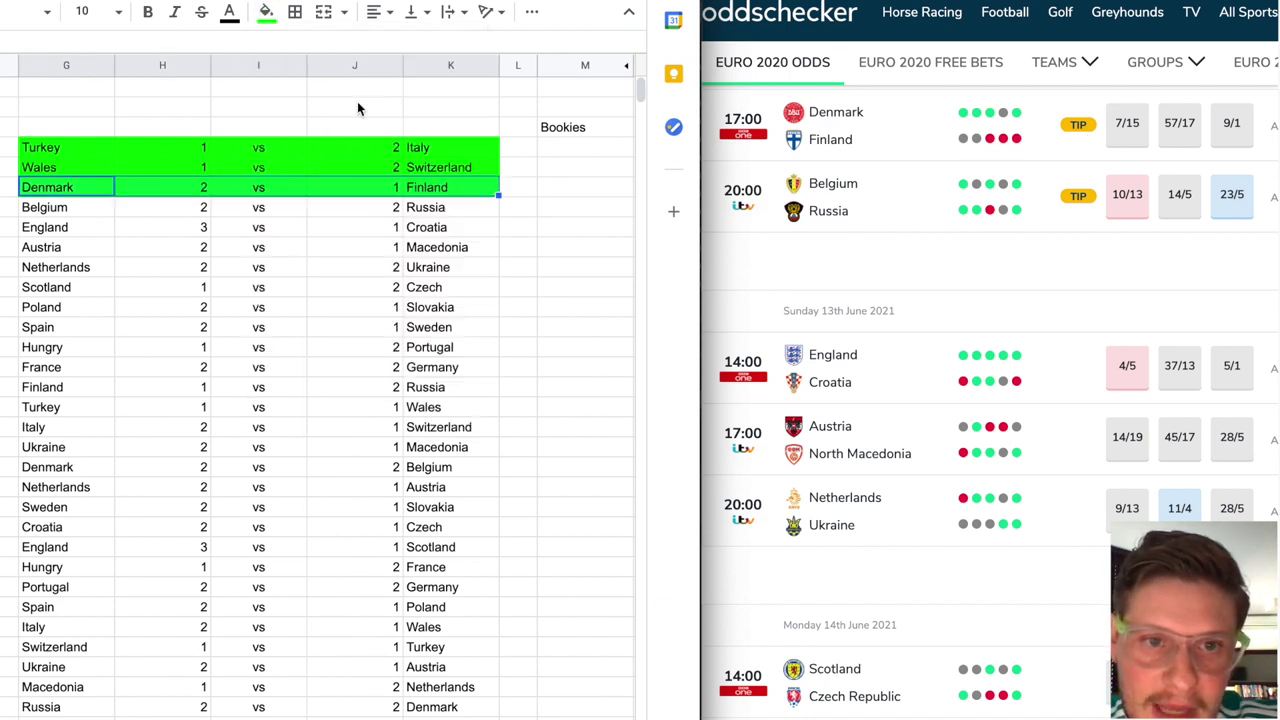
left_click(357, 300)
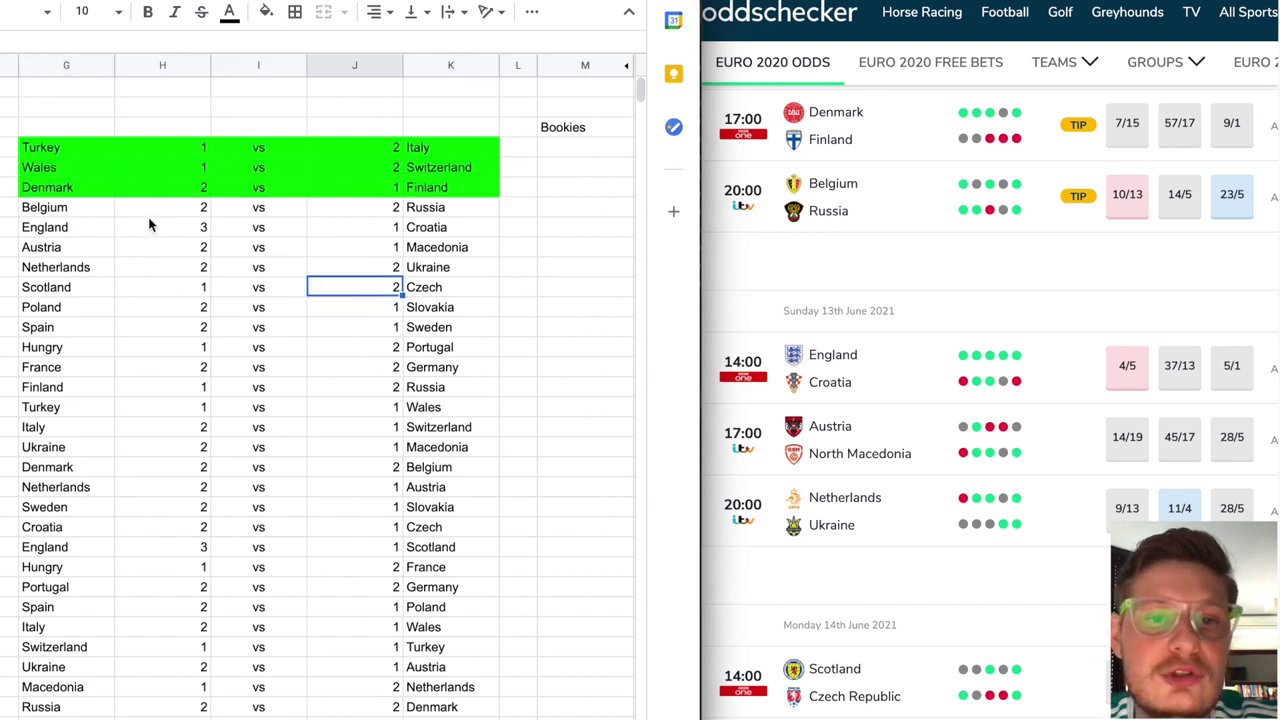
Compare the Belgium vs Russia prediction in row 7 with the bookmakers' odds for that match
left_click(179, 190)
left_click(320, 189)
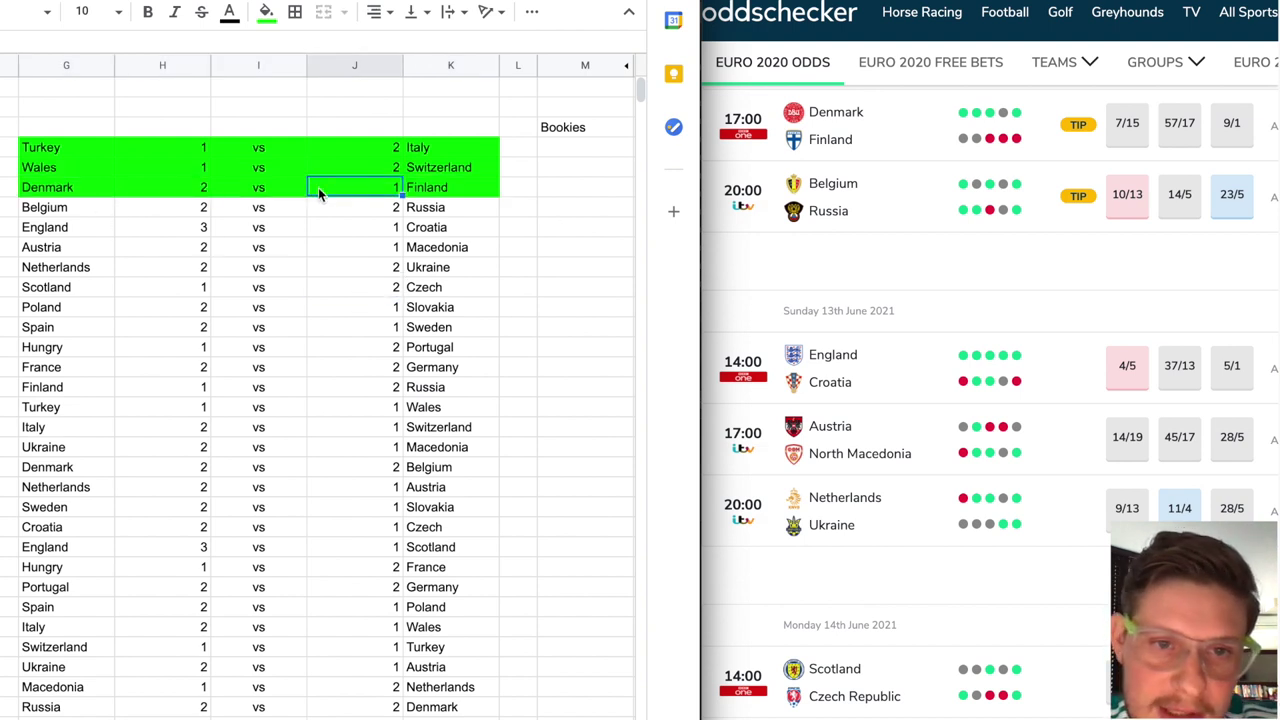
left_click(57, 210)
left_click_drag(235, 207, 408, 213)
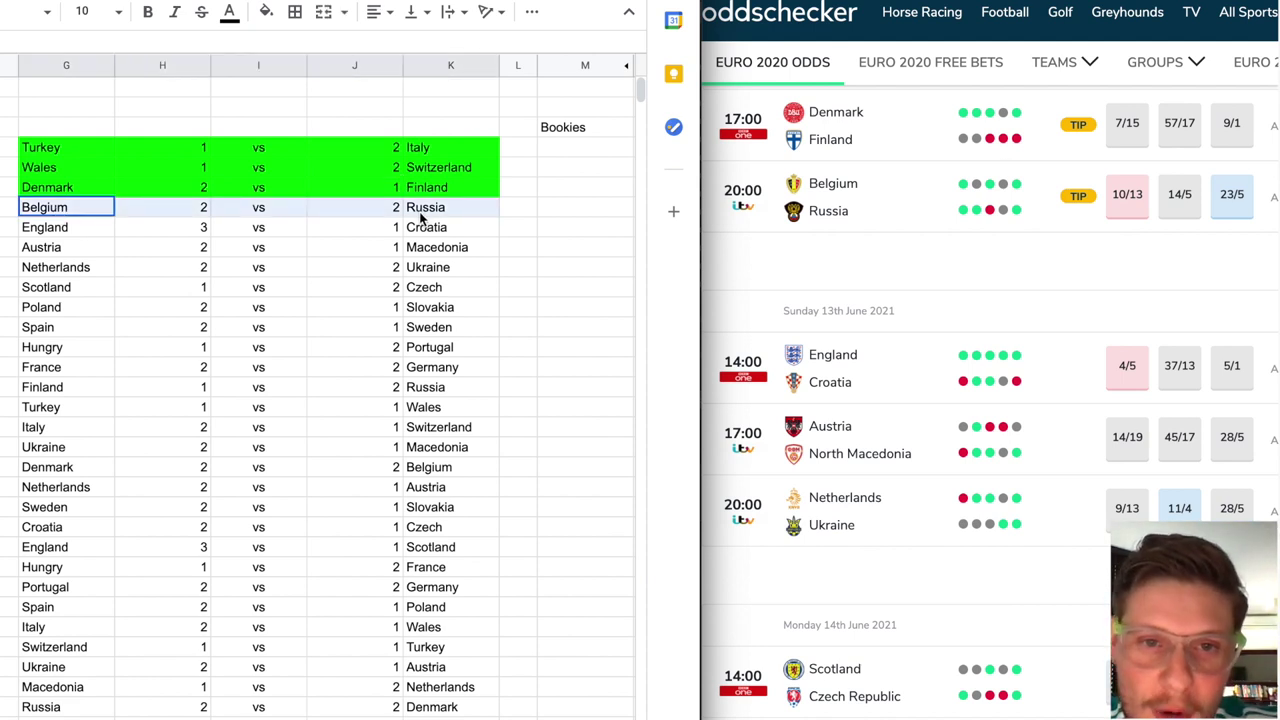
left_click_drag(420, 218, 420, 218)
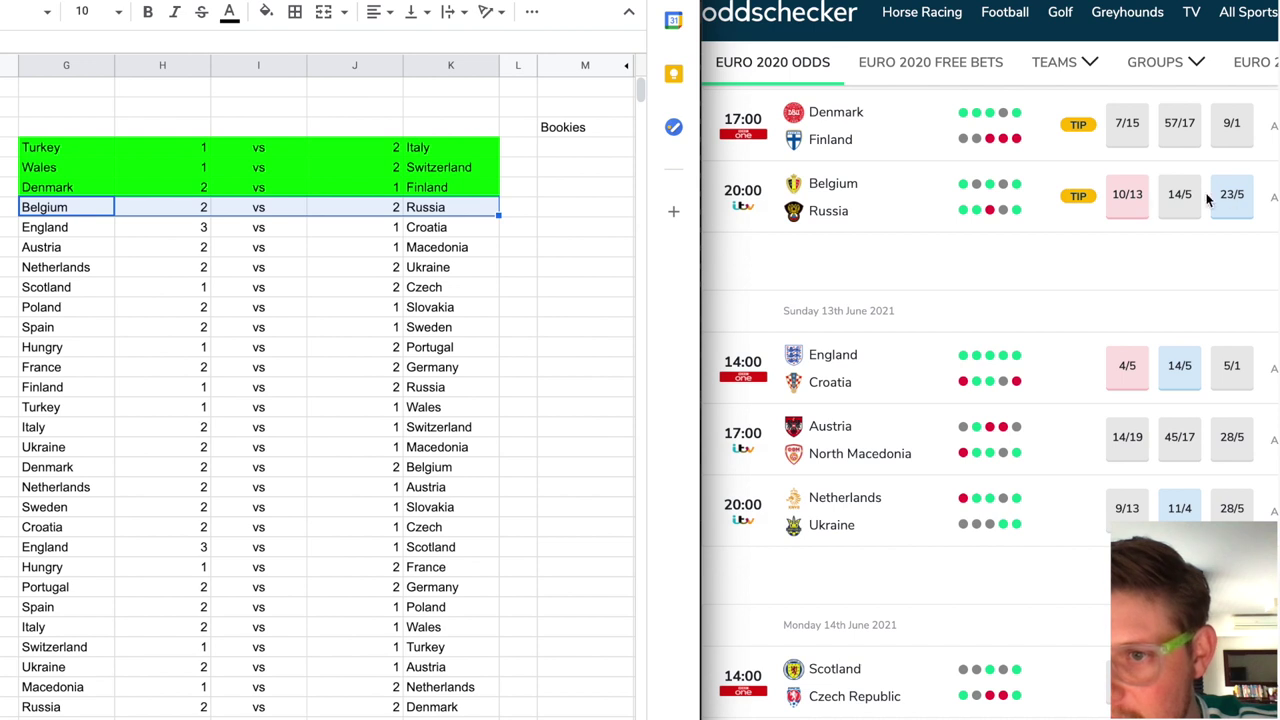
Show the predicted scores in columns H to J with one decimal, and return them to whole numbers
left_click(477, 287)
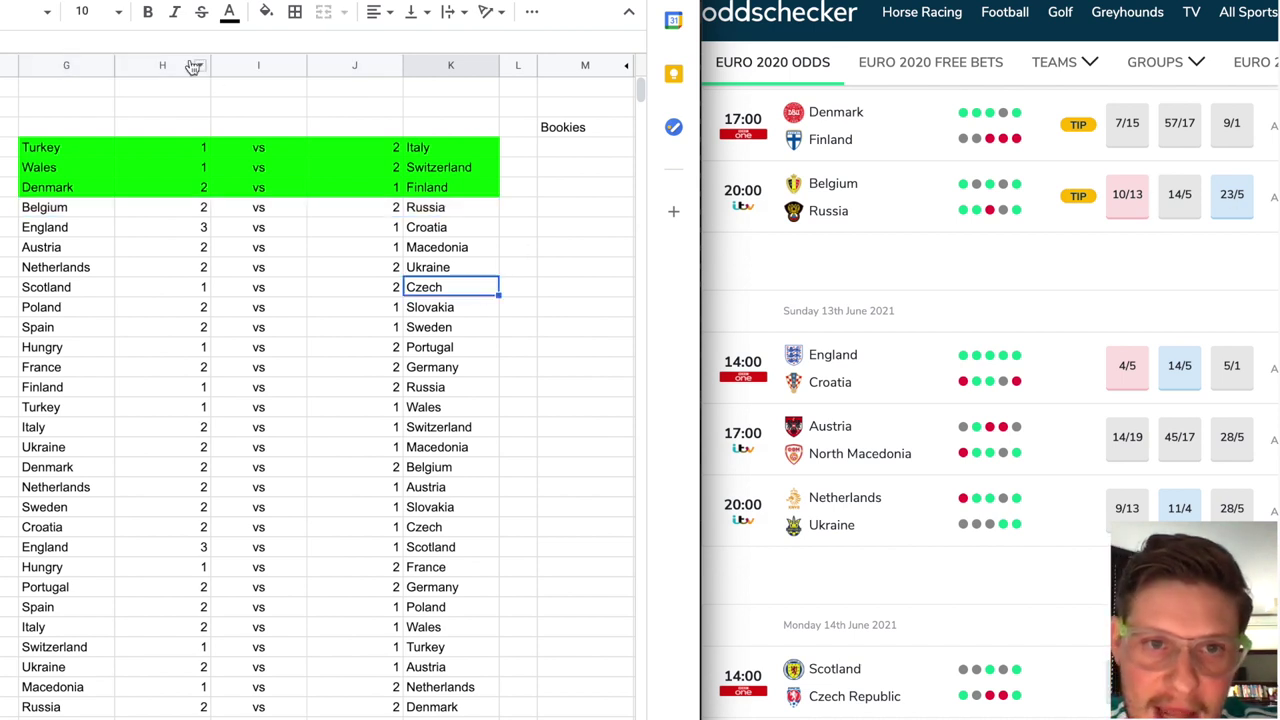
left_click_drag(160, 64, 354, 66)
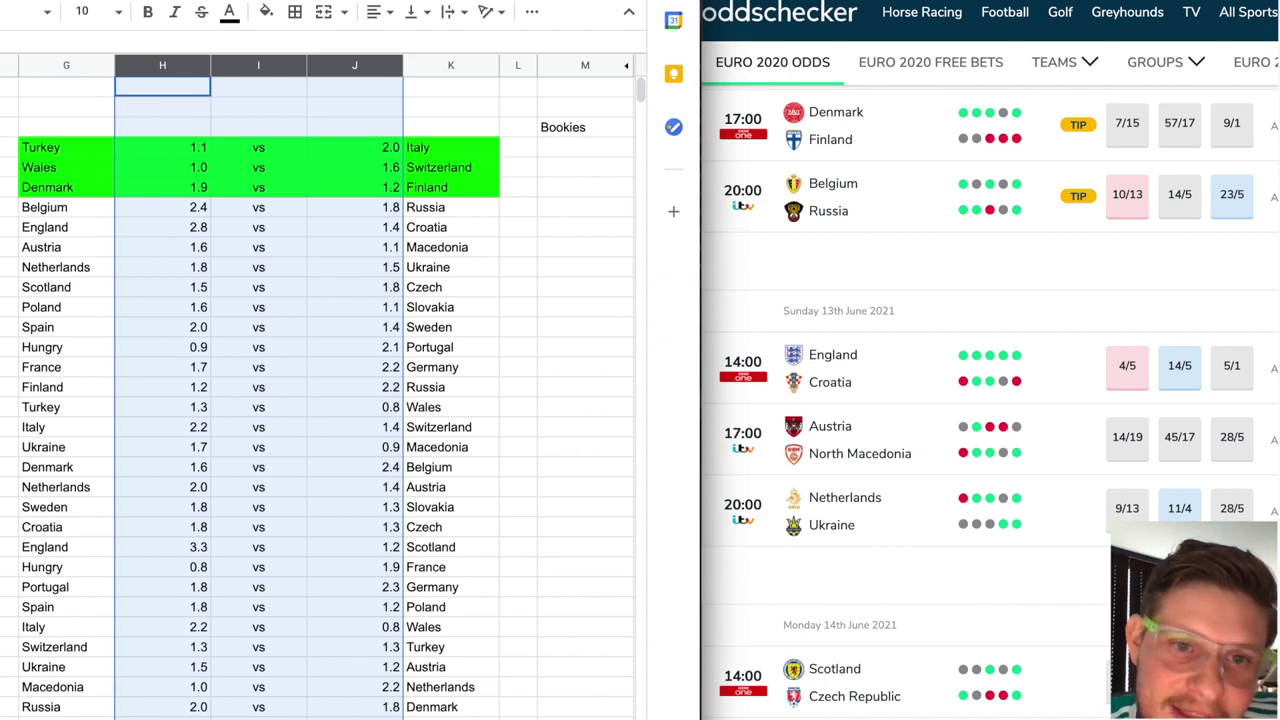
left_click(490, 308)
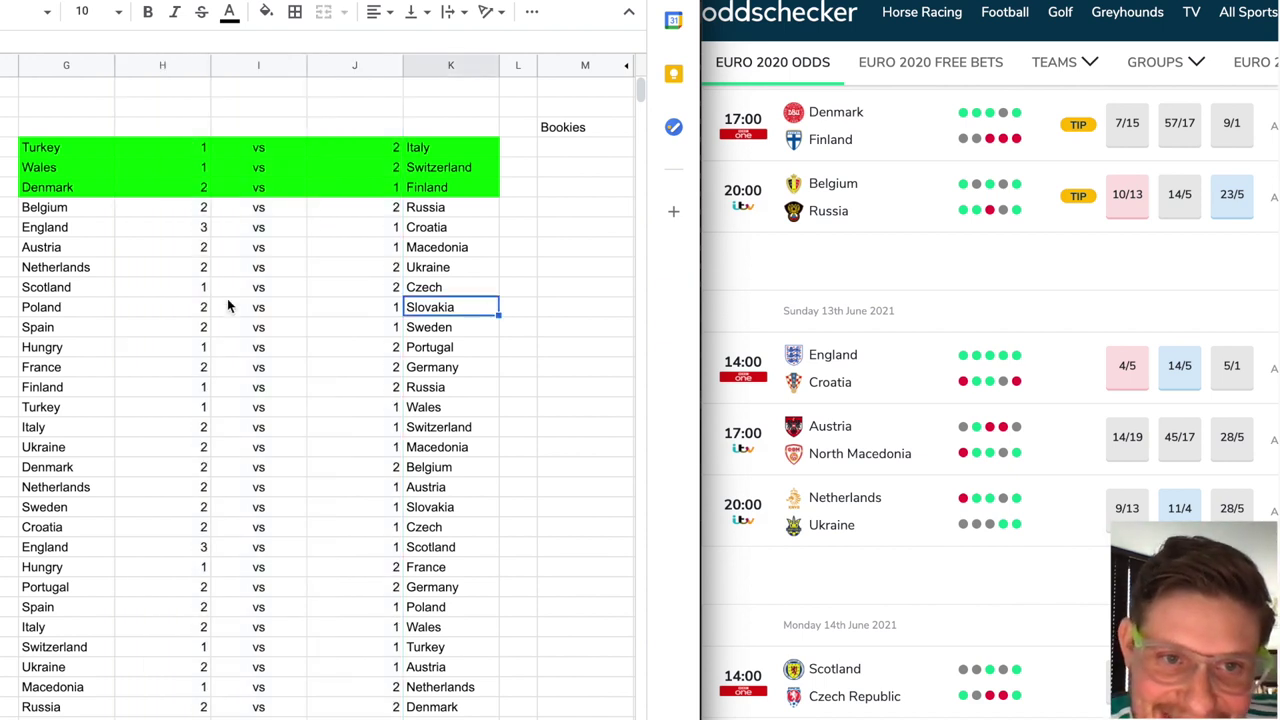
Fill the Belgium vs Russia row from G7 to K7 light red
left_click(45, 208)
left_click_drag(45, 208, 480, 215)
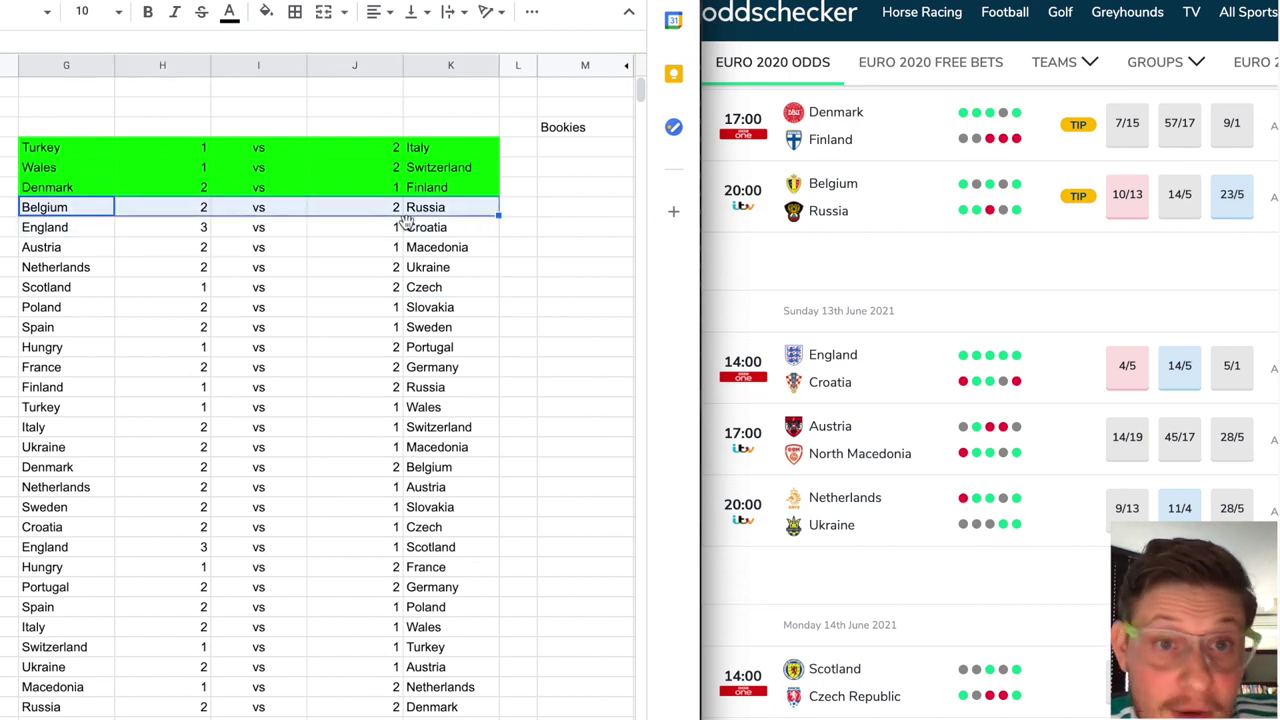
left_click(265, 11)
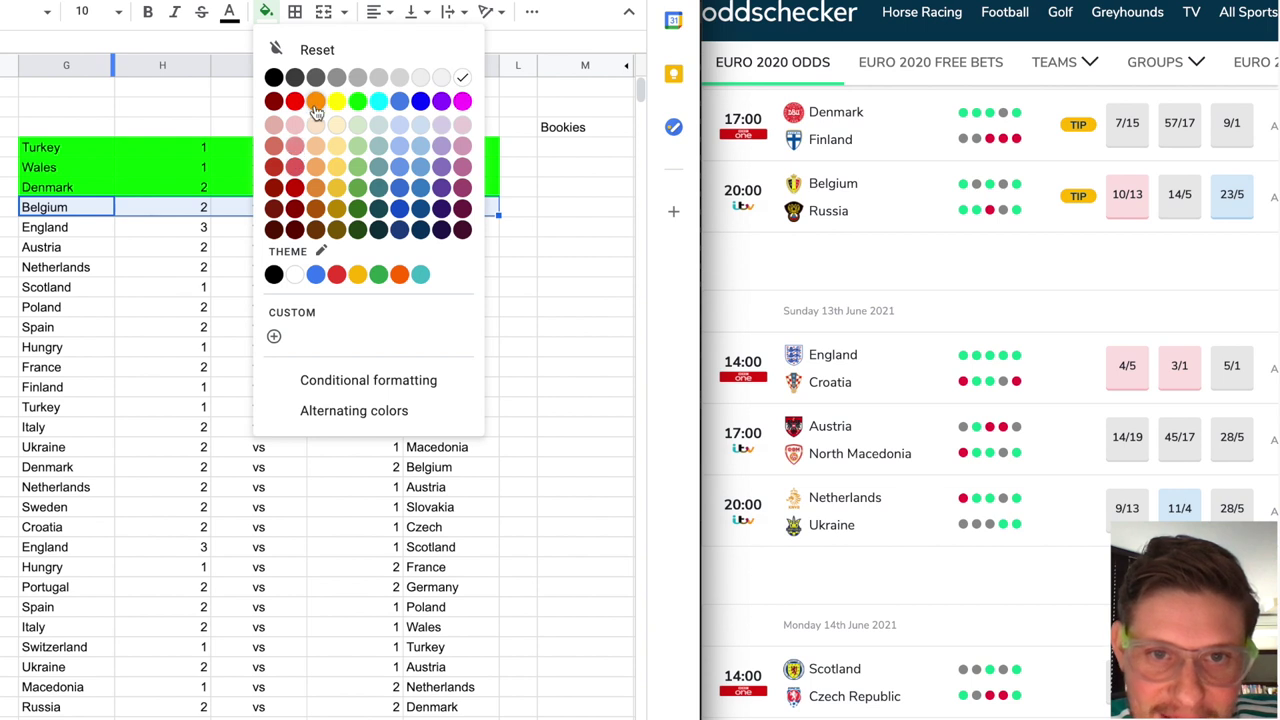
left_click(294, 166)
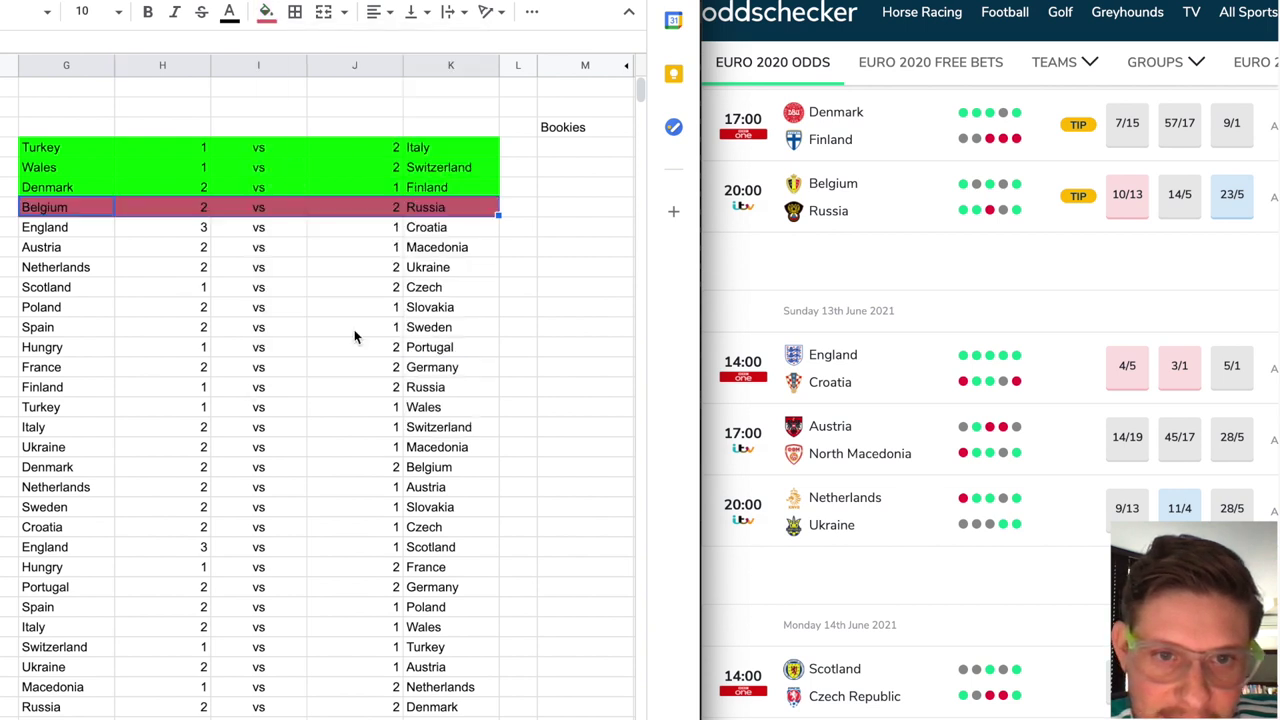
left_click(354, 333)
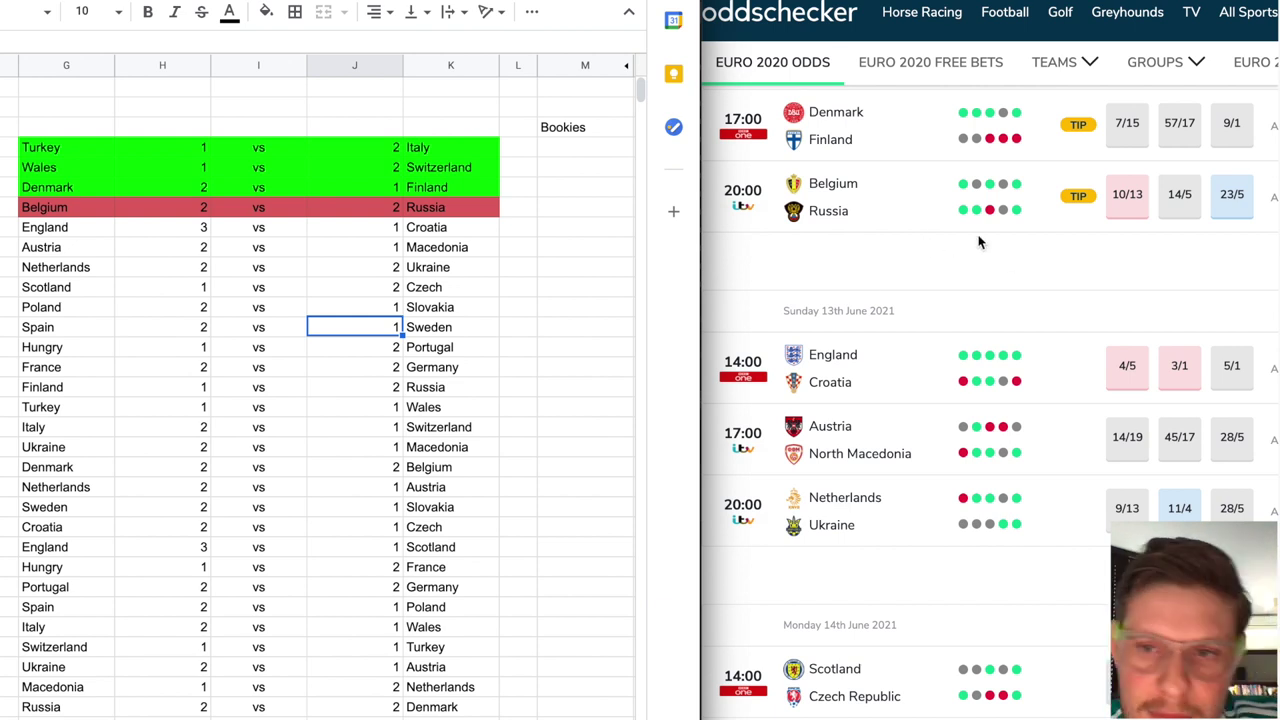
Compare the England vs Croatia prediction with the bookmakers' odds and fill its row from G8 to K8 green
scroll(1066, 258, "down", 3)
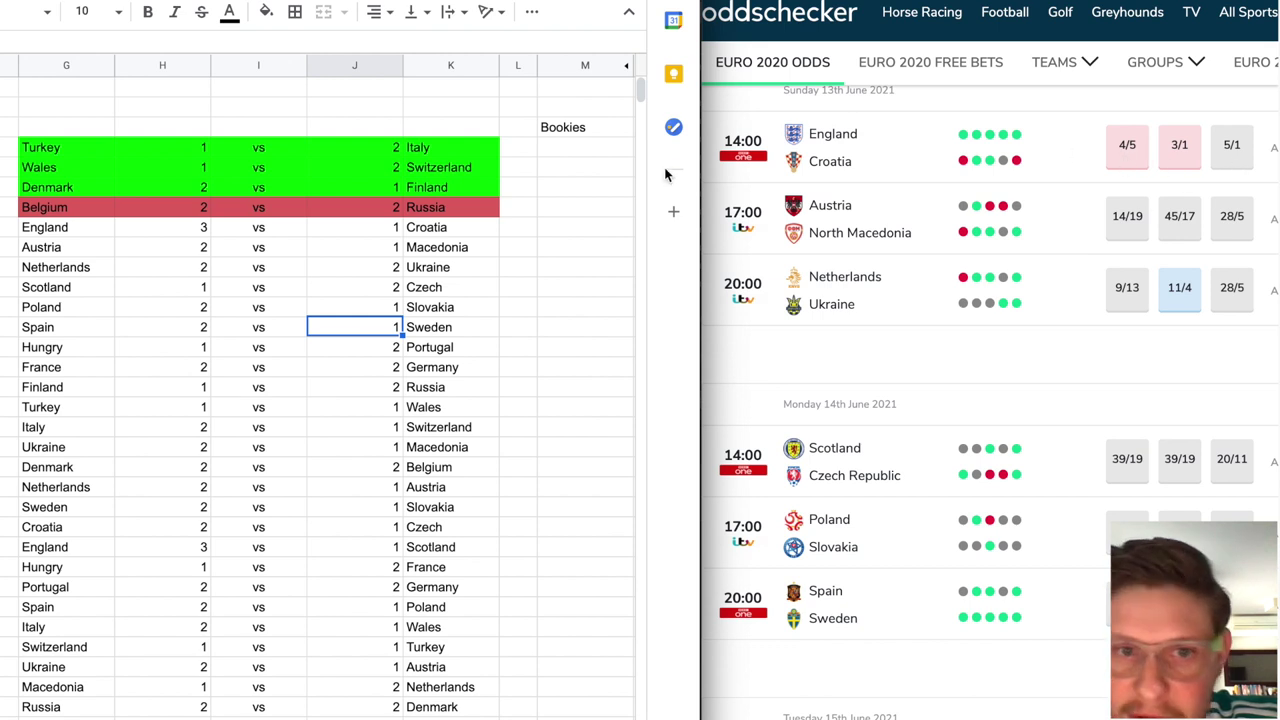
left_click(100, 264)
left_click_drag(62, 228, 474, 228)
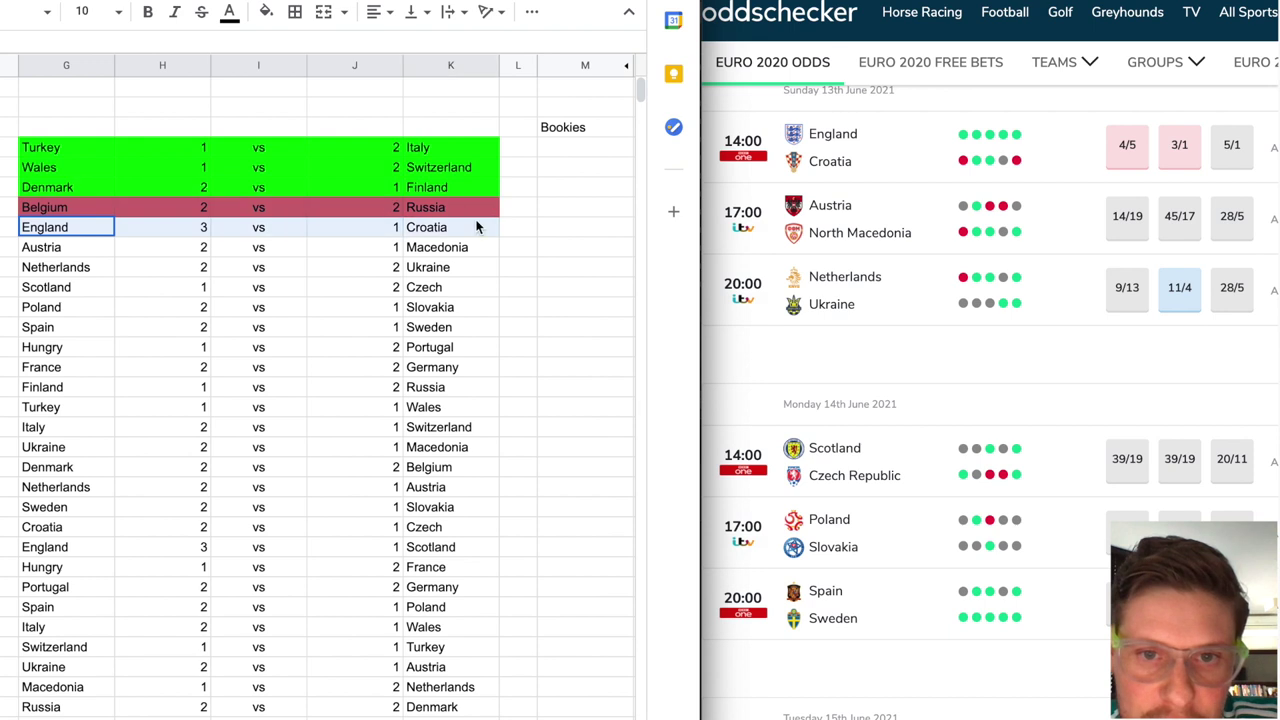
left_click(266, 11)
left_click(350, 103)
left_click(325, 347)
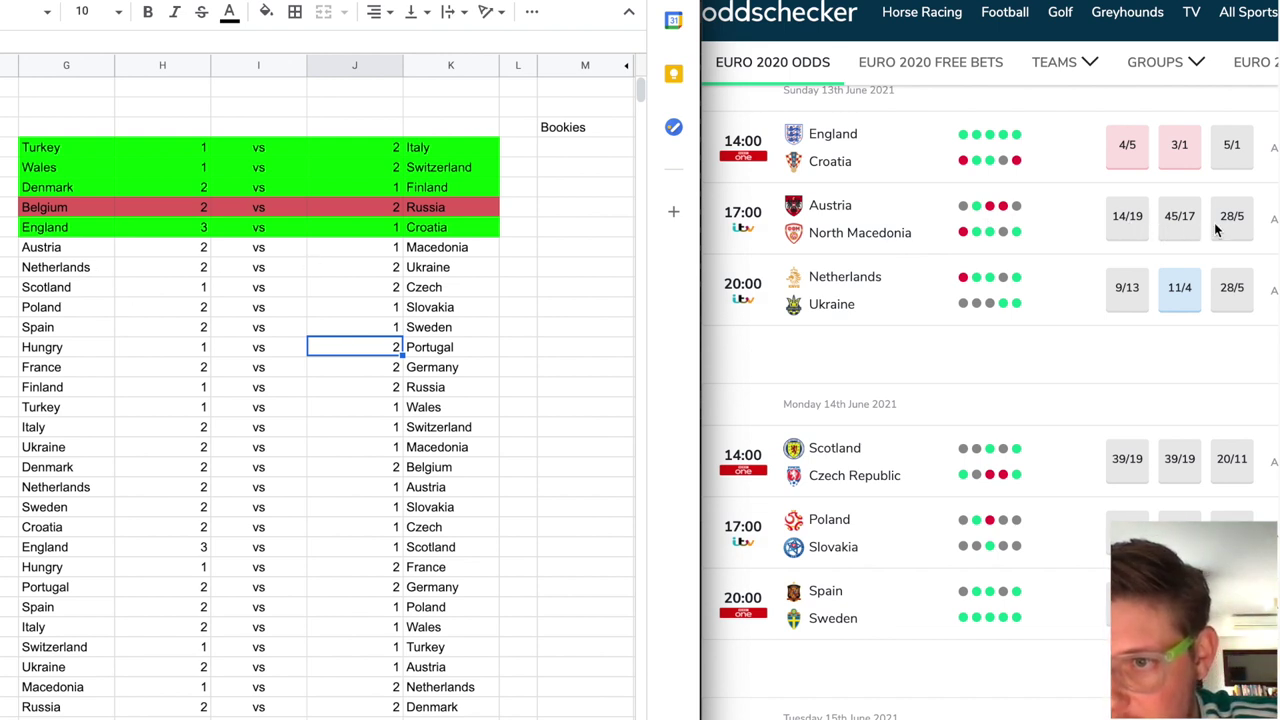
Compare the Austria vs Macedonia prediction with the bookmakers' odds and fill its row from G9 to K9 green
left_click(176, 291)
left_click_drag(53, 252, 500, 251)
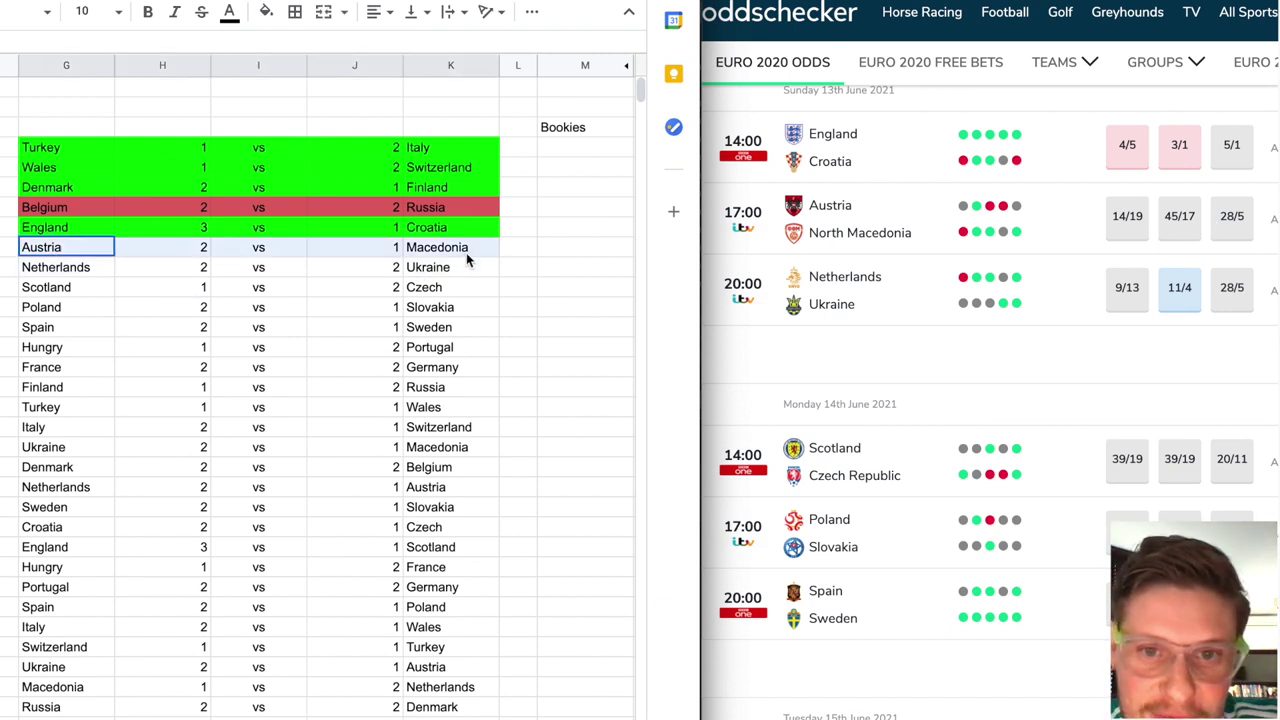
left_click(266, 11)
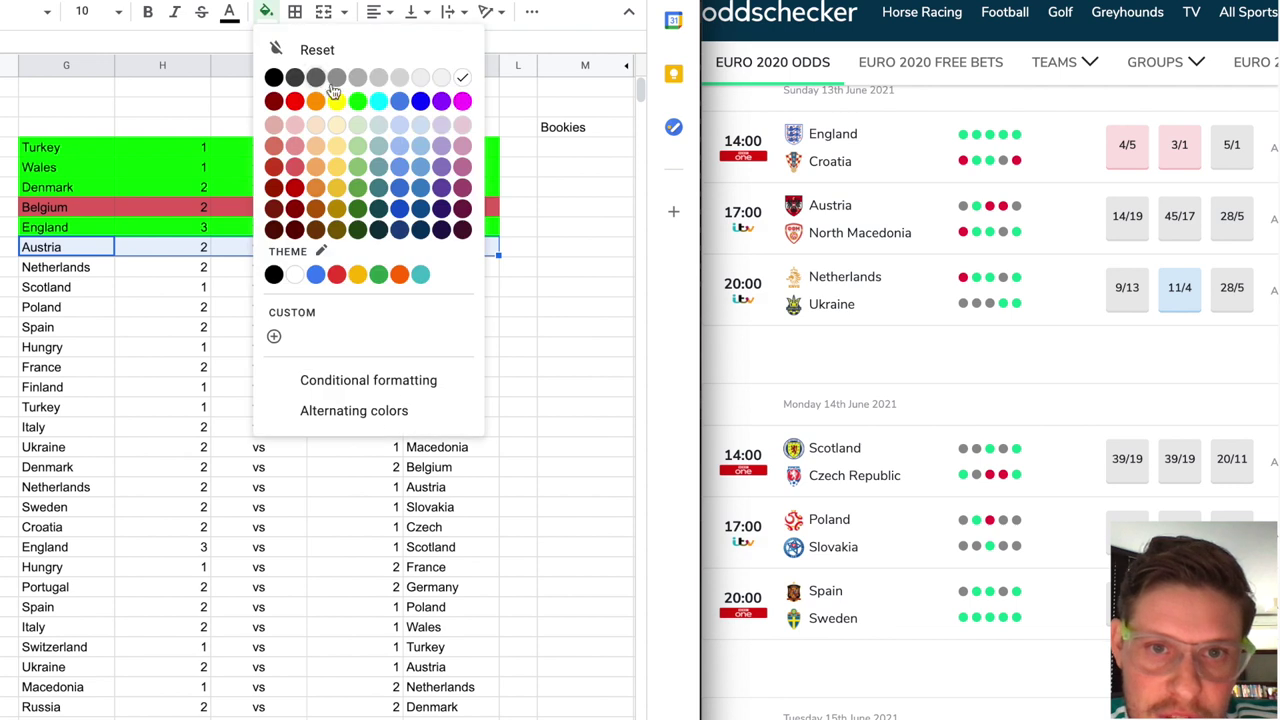
left_click(356, 102)
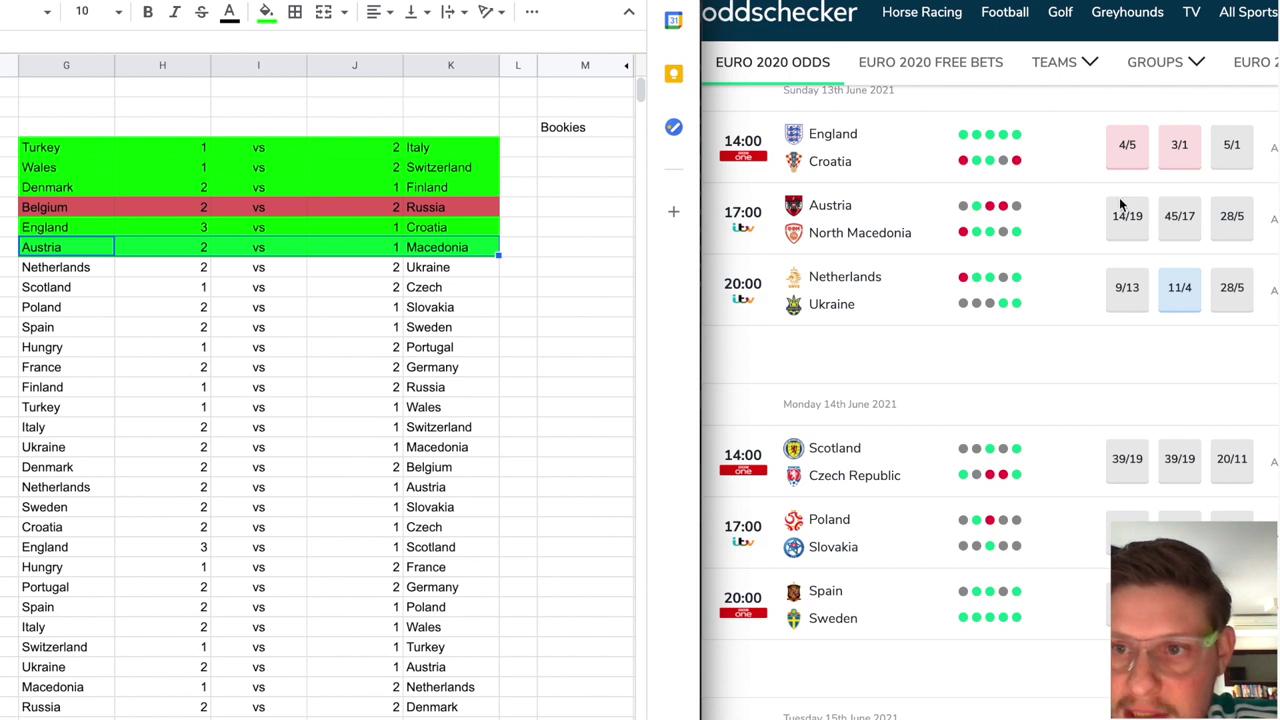
left_click(536, 310)
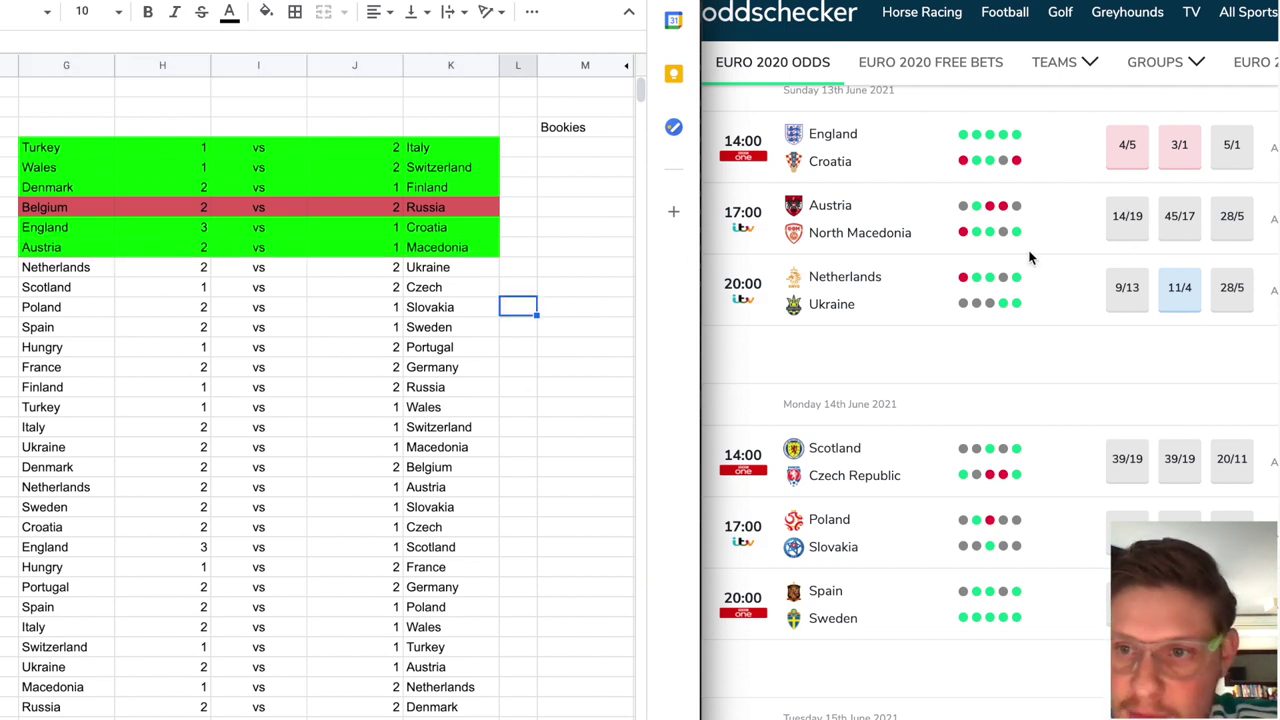
Compare the Netherlands vs Ukraine prediction in row 10 with the bookmakers' odds for that match
scroll(1070, 217, "down", 3)
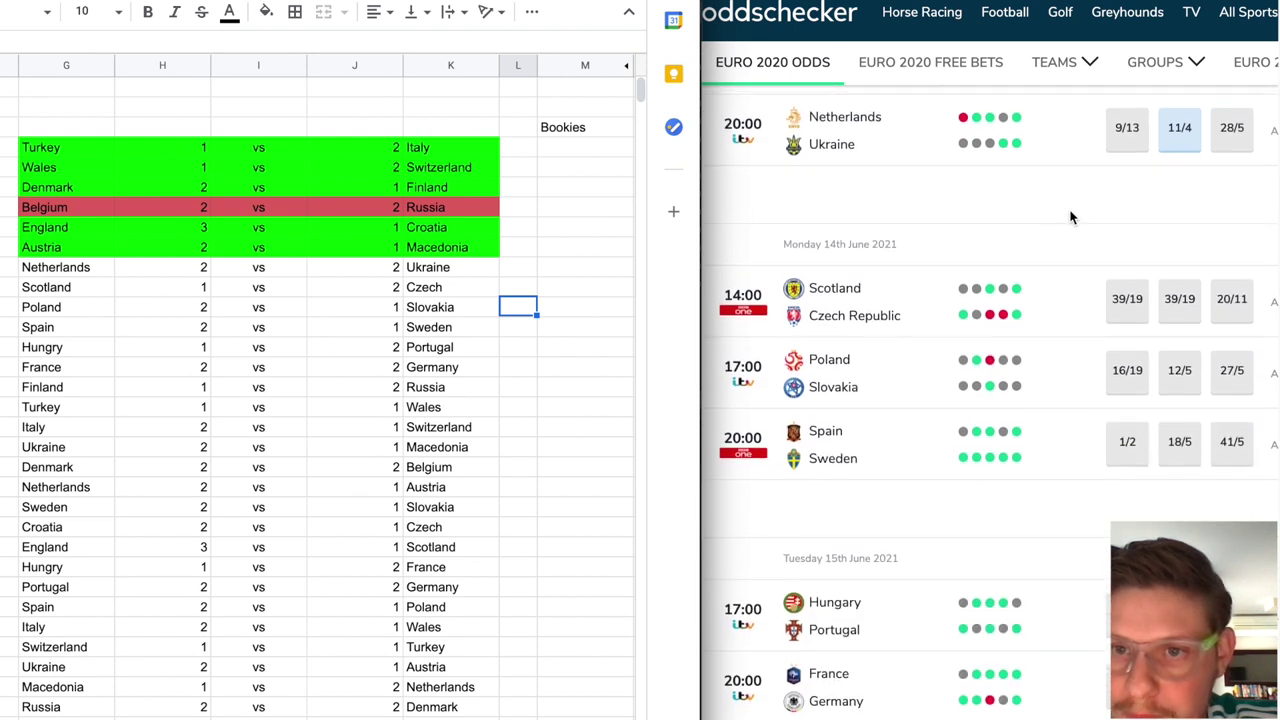
scroll(1070, 217, "up", 5)
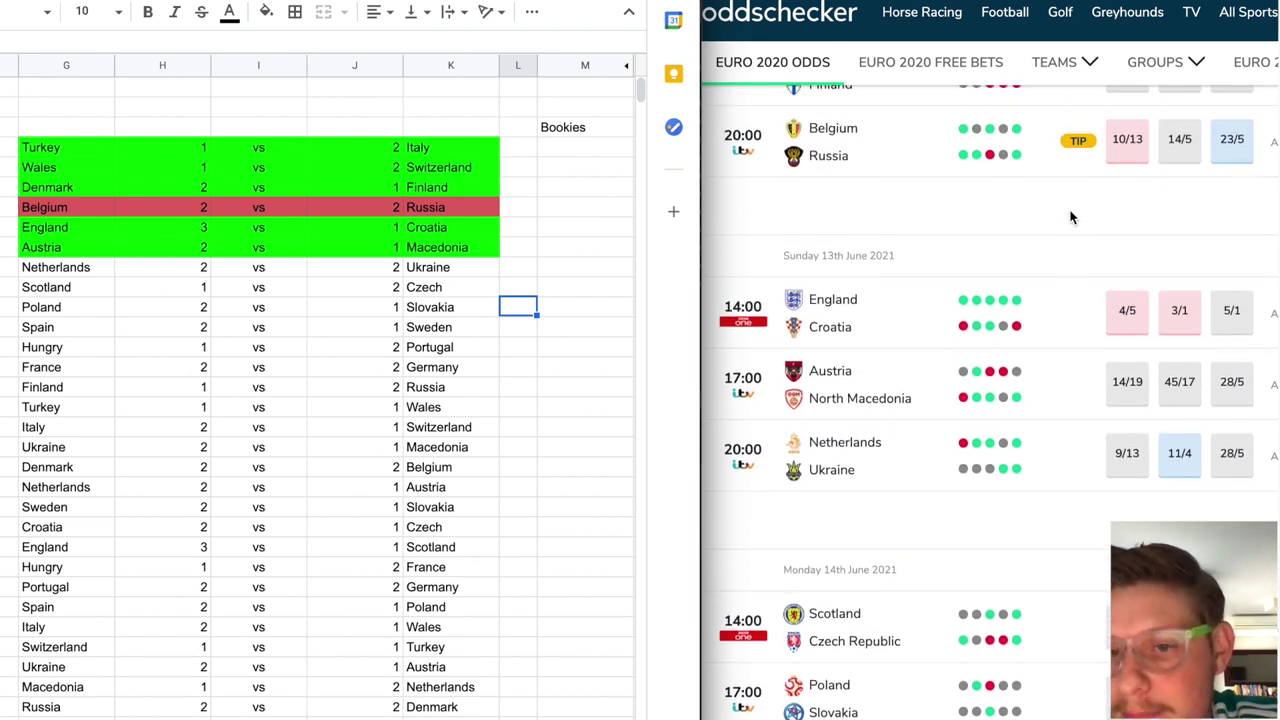
scroll(1070, 217, "down", 1)
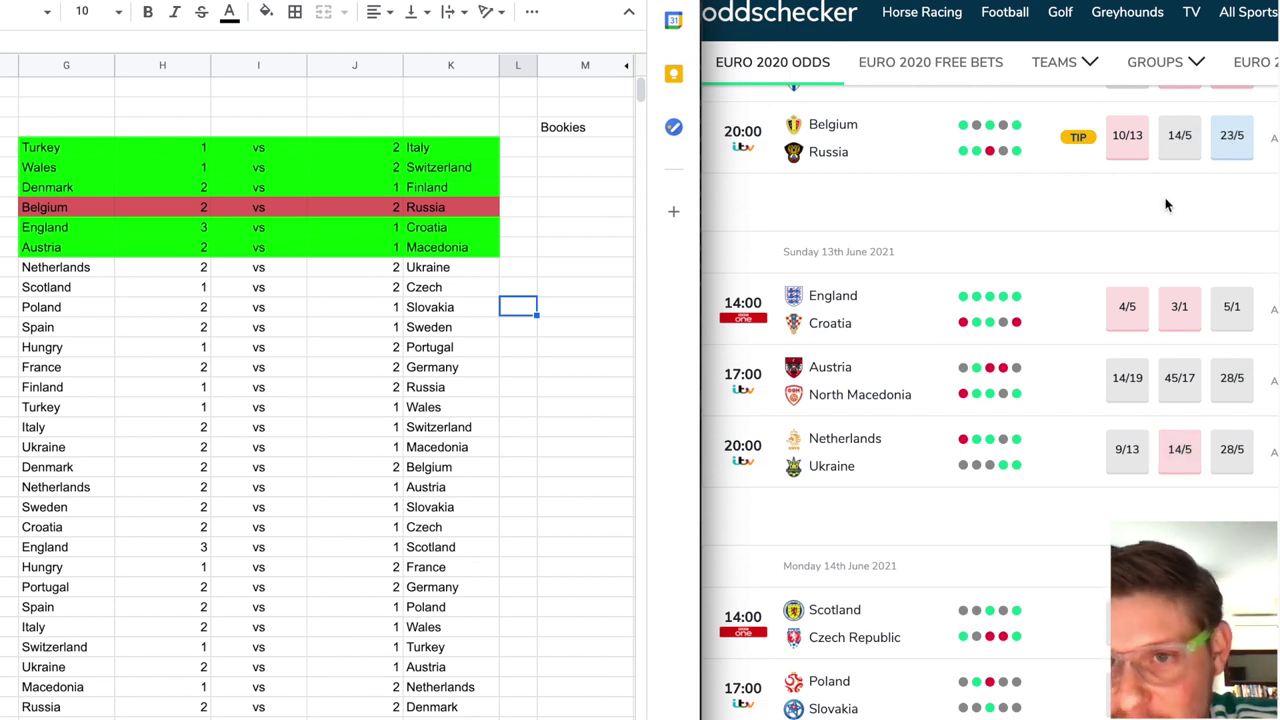
scroll(1160, 225, "up", 2)
scroll(1160, 237, "down", 3)
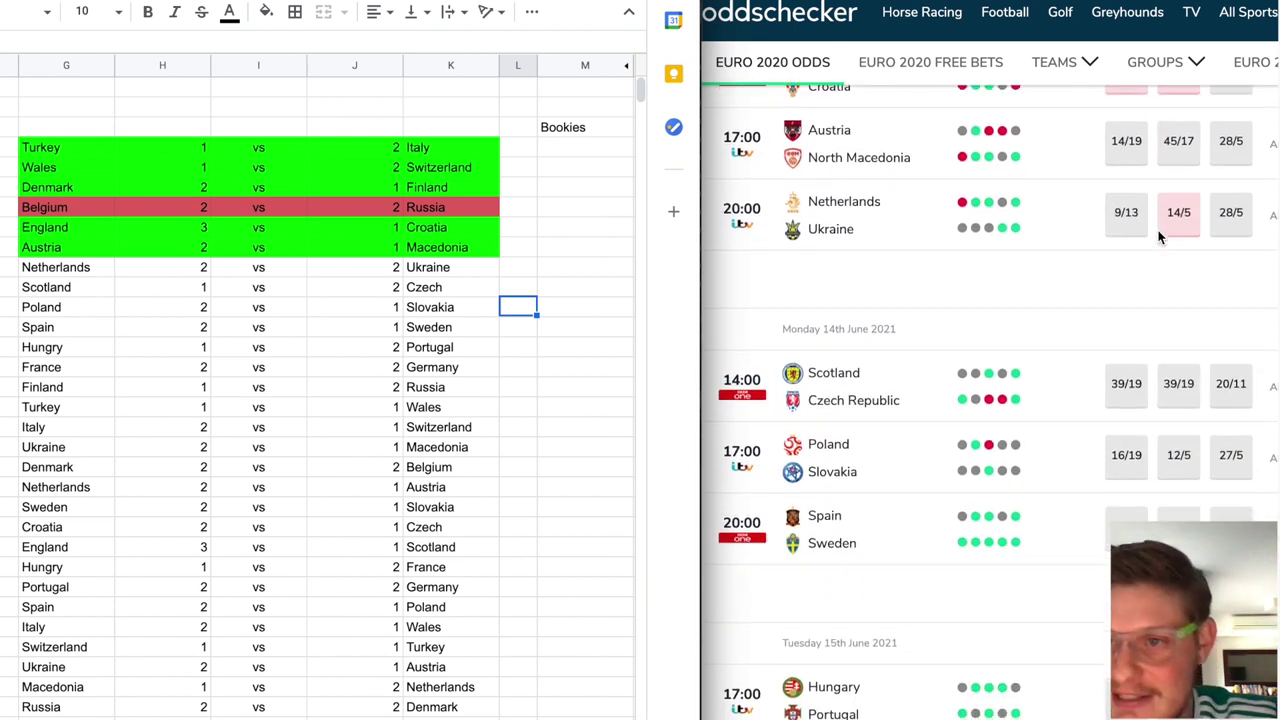
scroll(1160, 237, "down", 1)
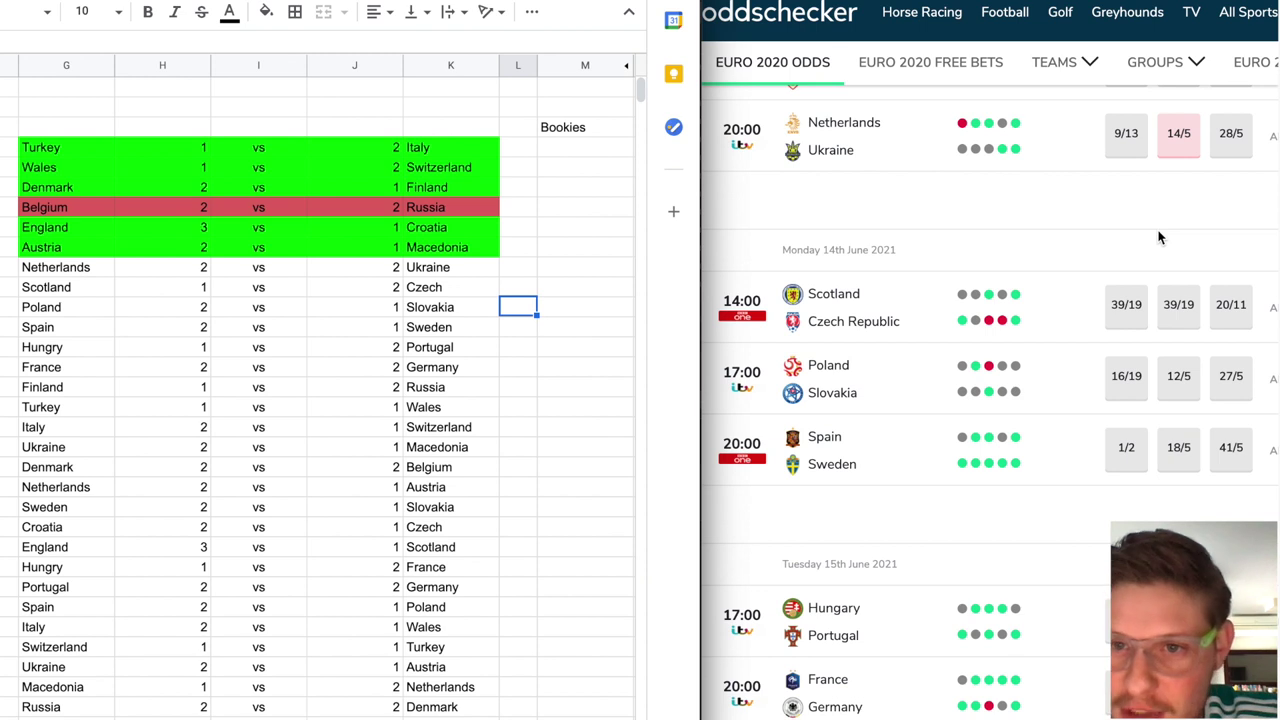
scroll(1160, 237, "down", 1)
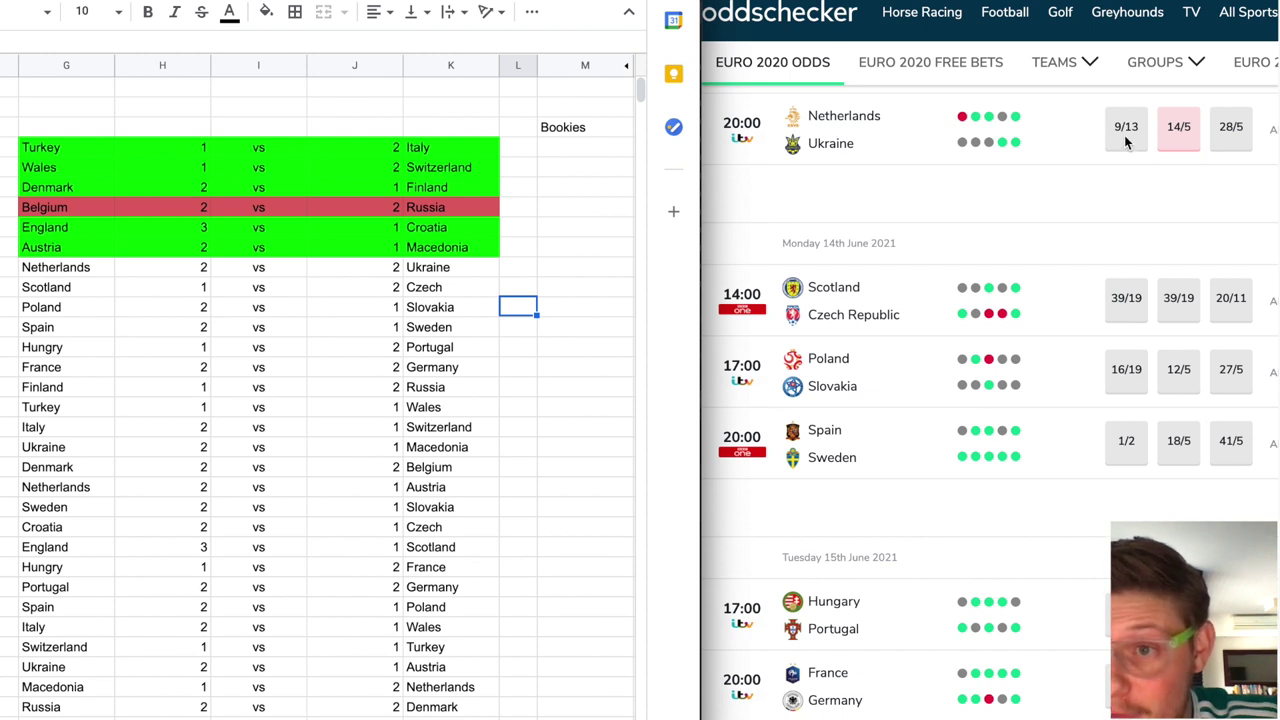
Show columns H to J with one decimal to check the Netherlands vs Ukraine prediction, and restore whole numbers
left_click(442, 288)
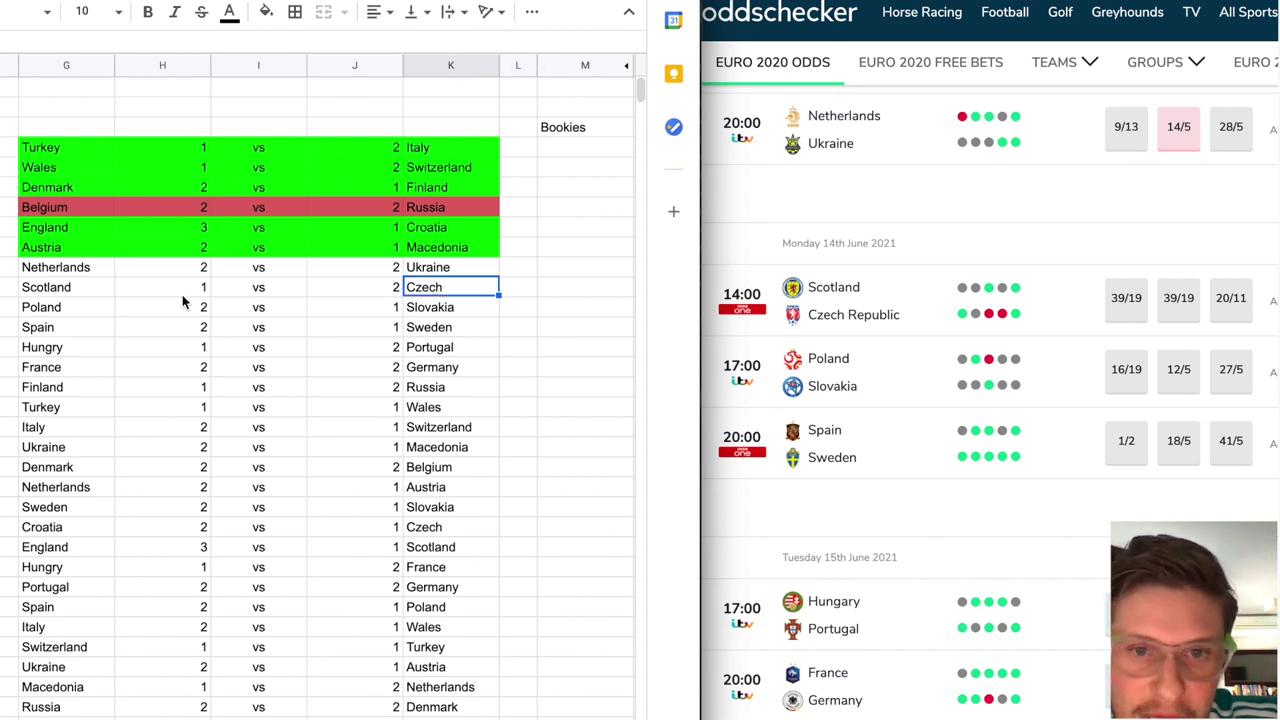
left_click_drag(162, 66, 350, 68)
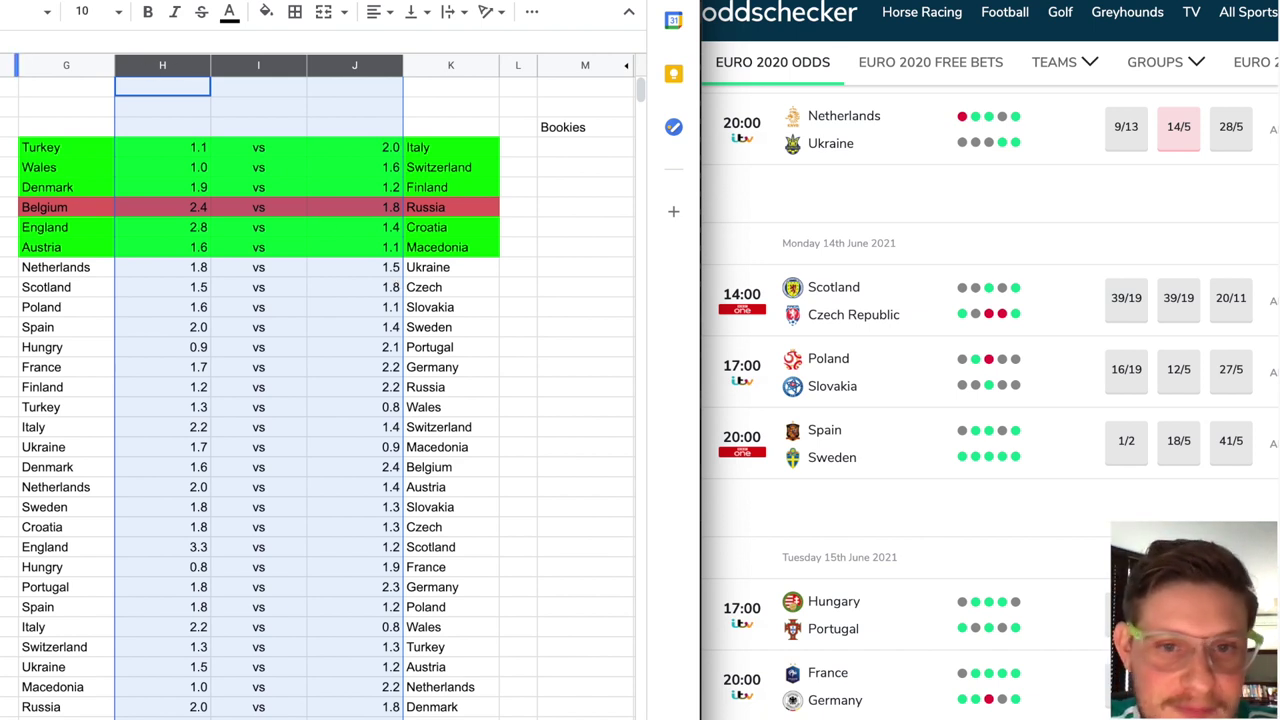
left_click(560, 365)
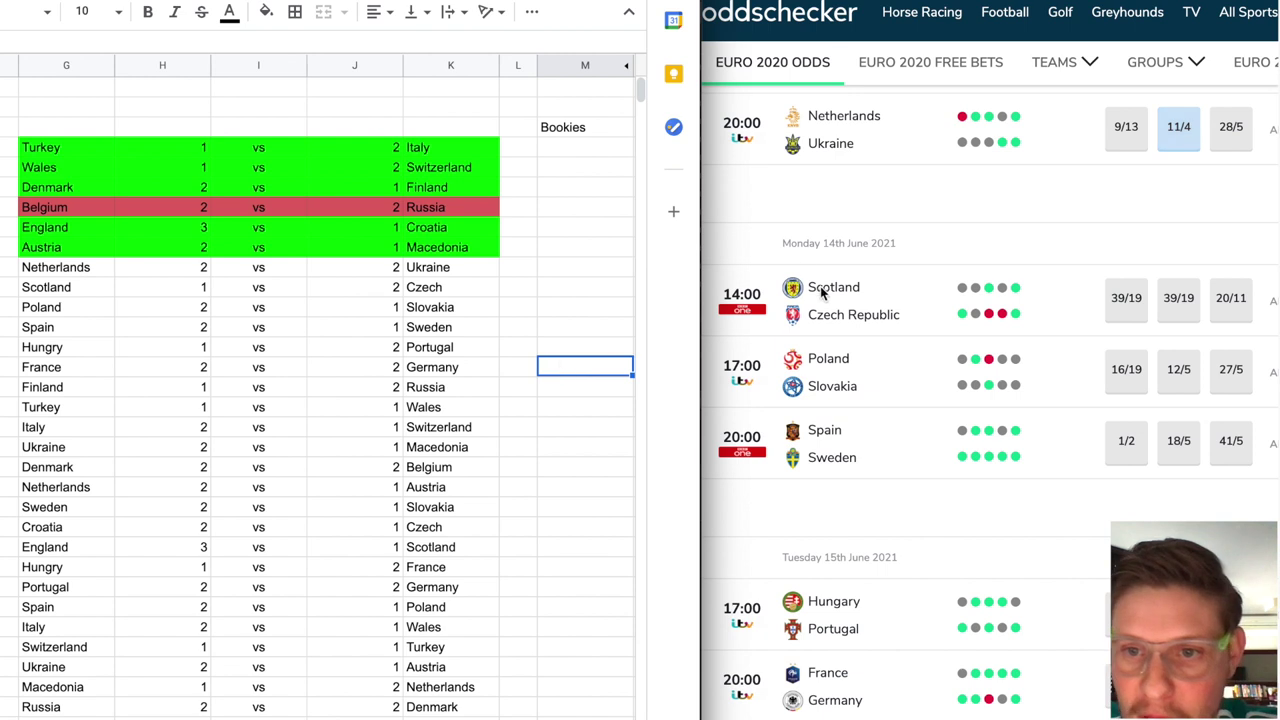
Fill the Netherlands vs Ukraine row from G10 to K10 light red
left_click(70, 277)
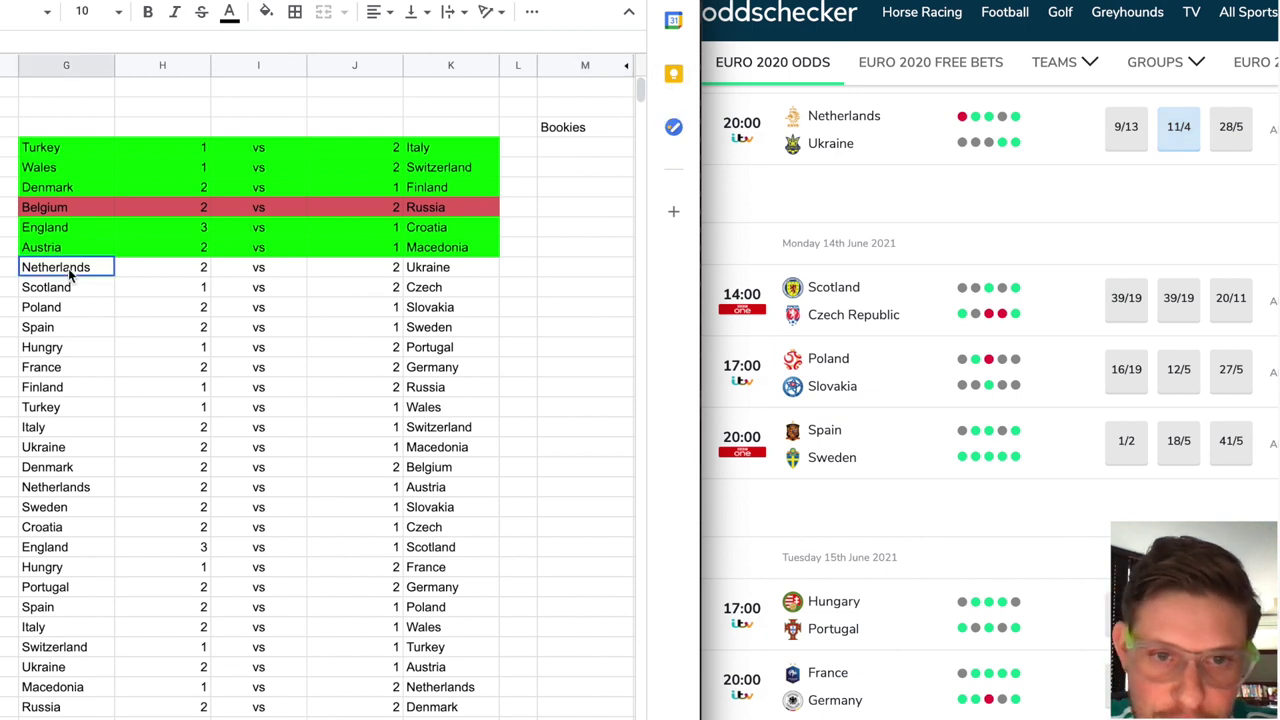
left_click_drag(70, 277, 450, 270)
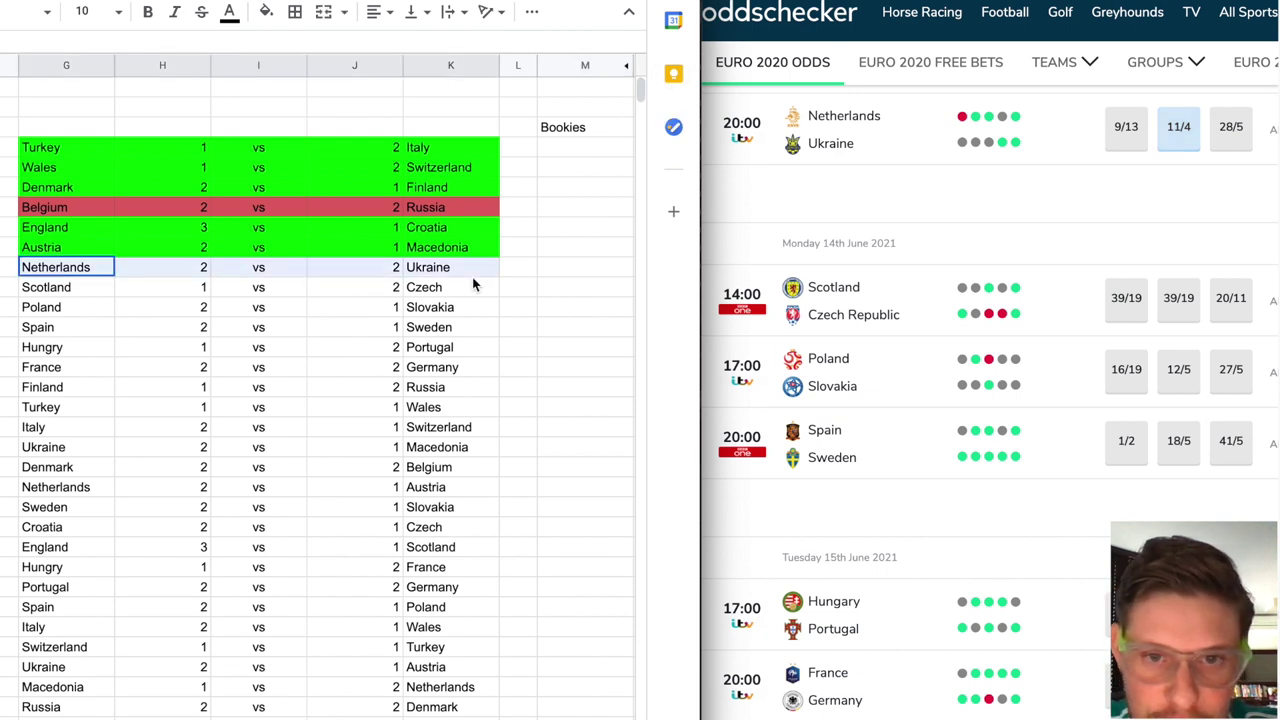
left_click(264, 12)
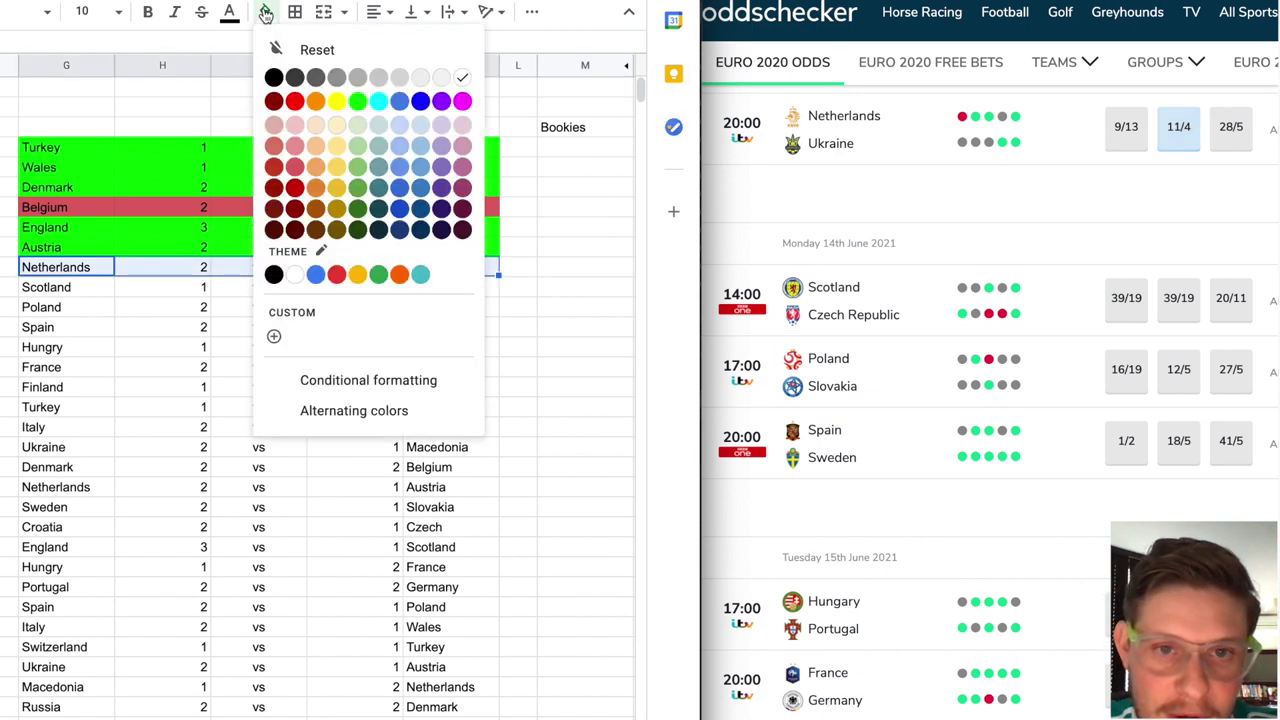
left_click(292, 167)
left_click(258, 405)
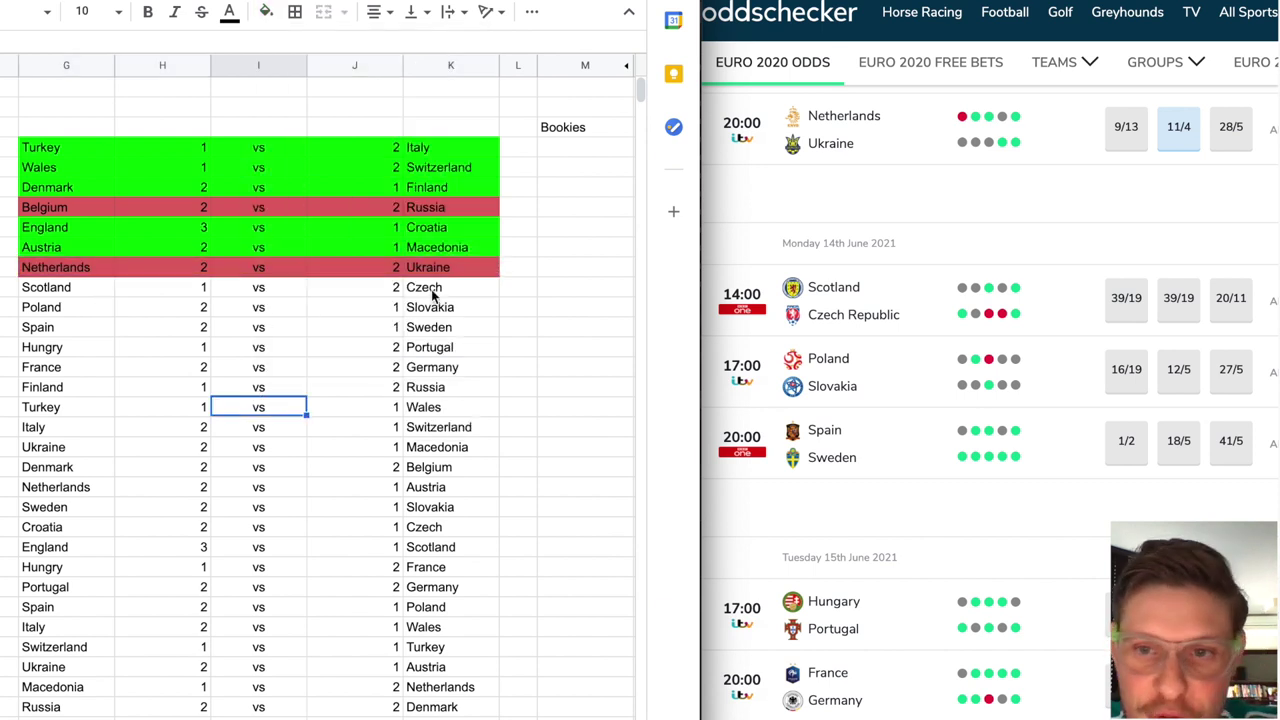
Compare the Scotland vs Czech prediction with the bookmakers' odds and fill its row from G11 to K11 green
scroll(964, 218, "down", 2)
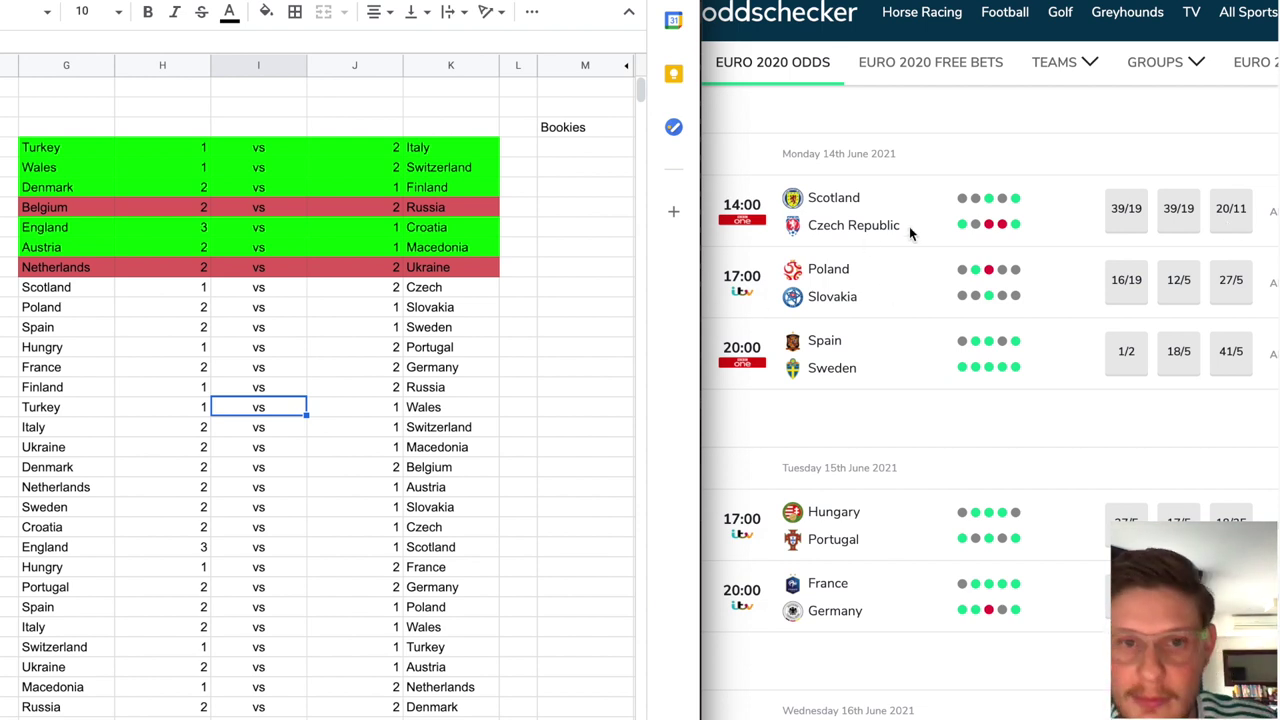
left_click(504, 326)
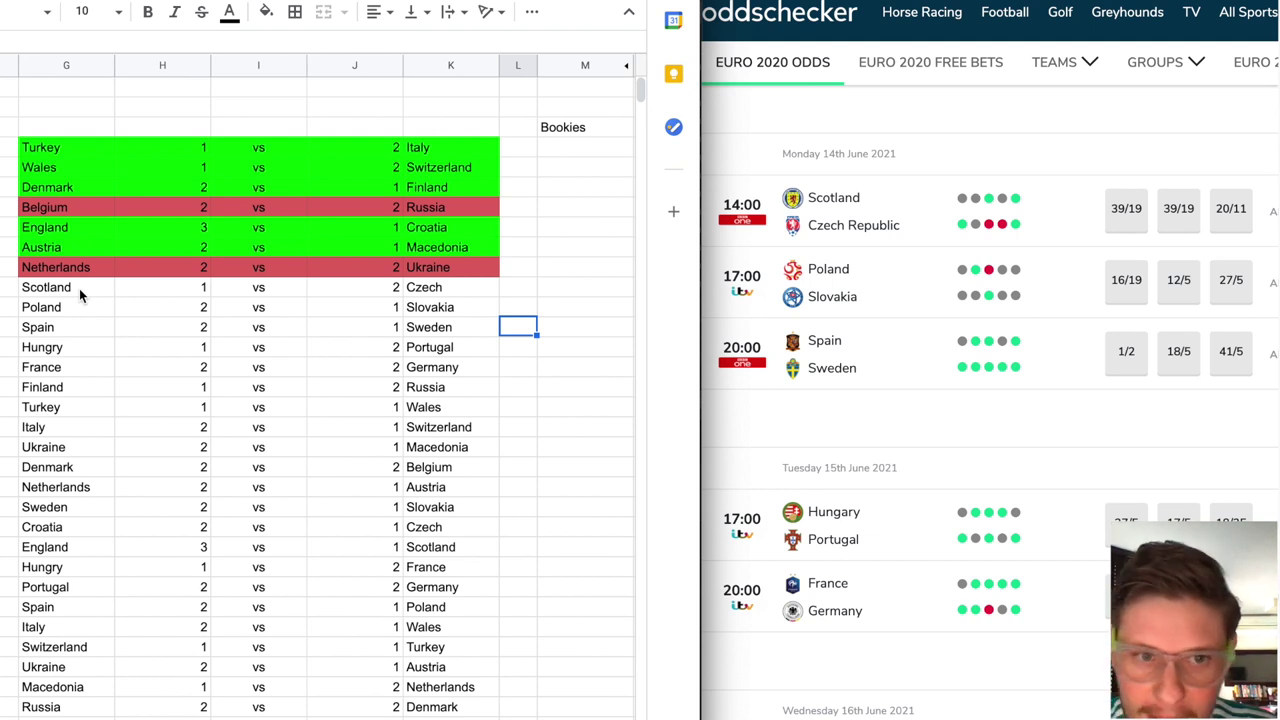
left_click_drag(79, 288, 450, 289)
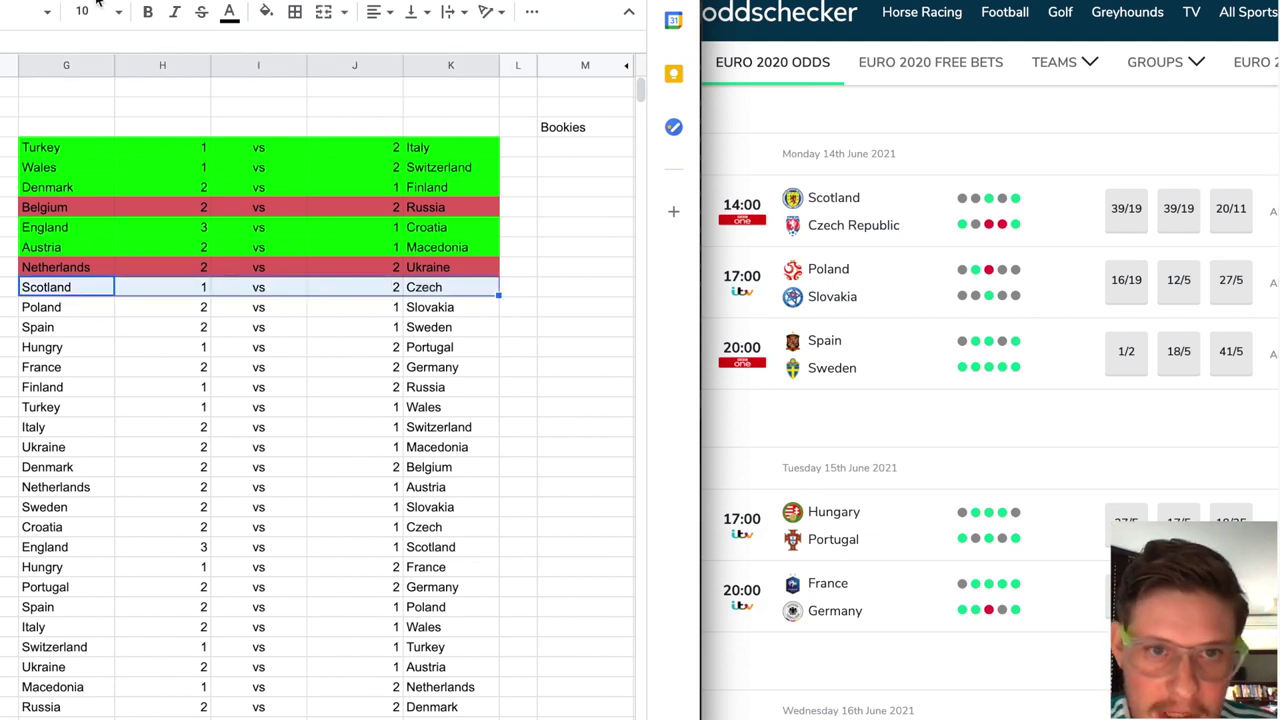
left_click(266, 11)
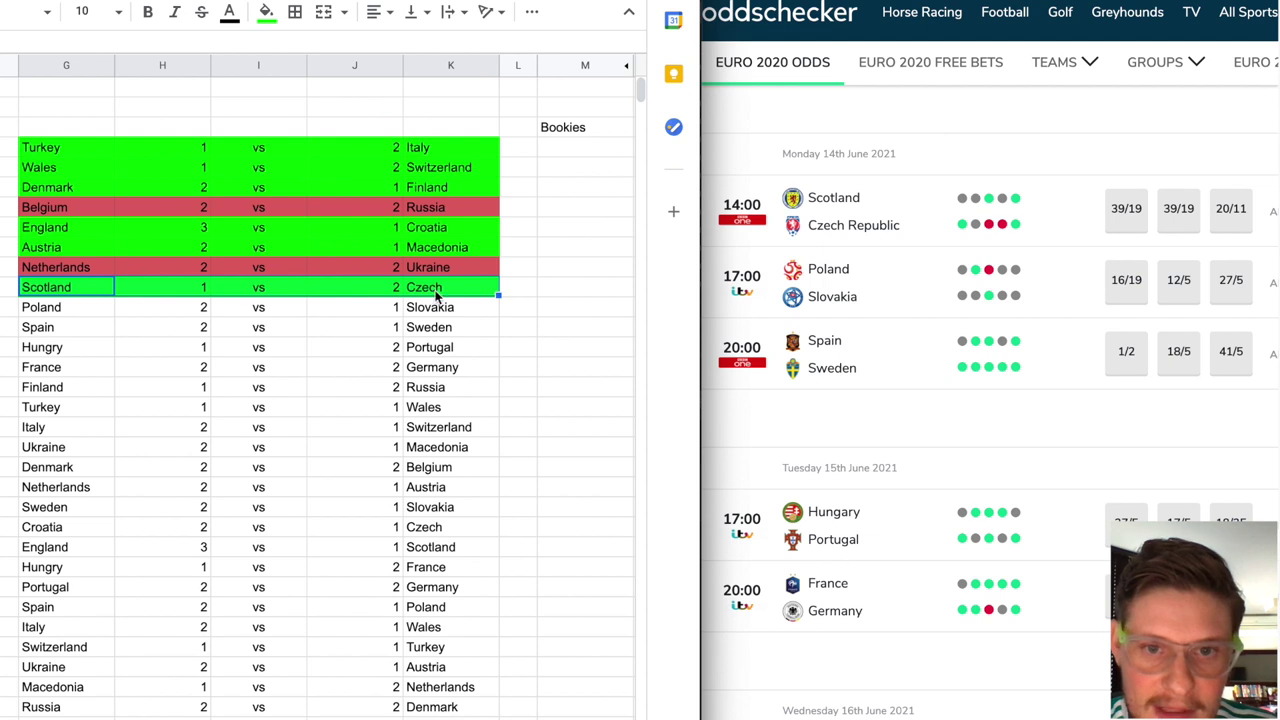
Show columns H to J with one decimal and compare the Scotland vs Czech prediction with the bookmakers' odds
left_click(438, 300)
left_click_drag(151, 64, 339, 73)
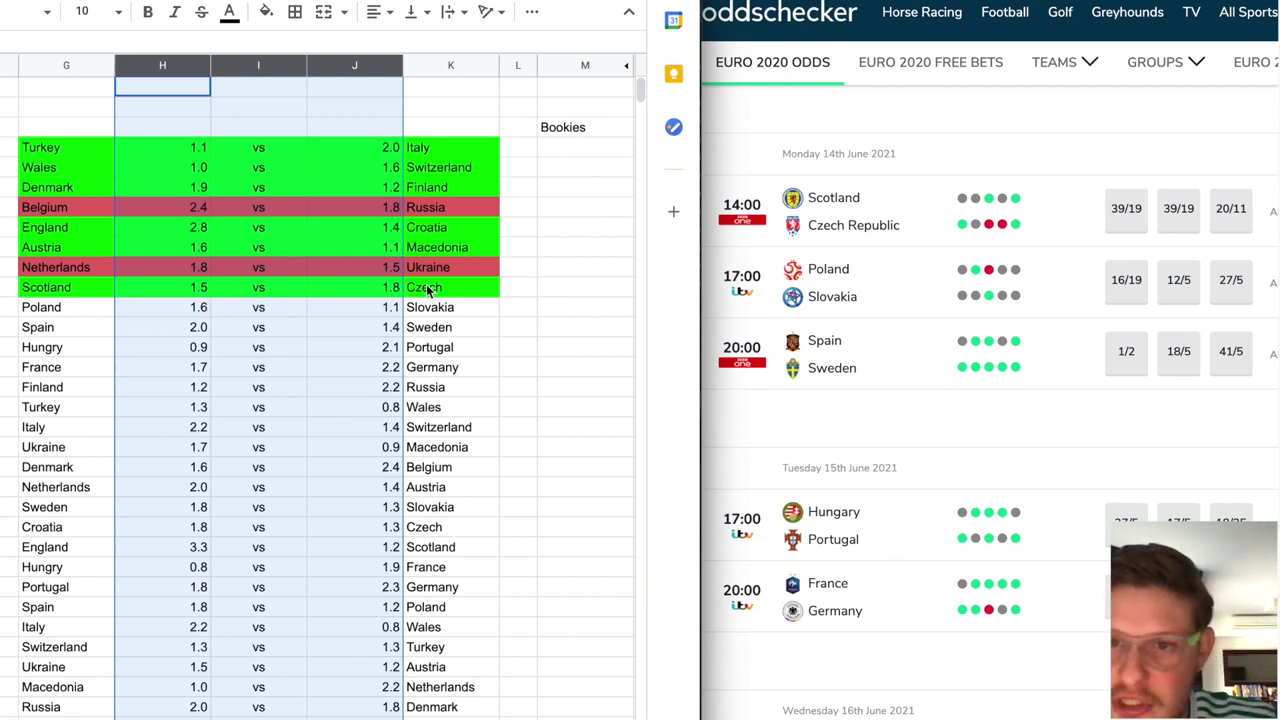
scroll(965, 295, "up", 2)
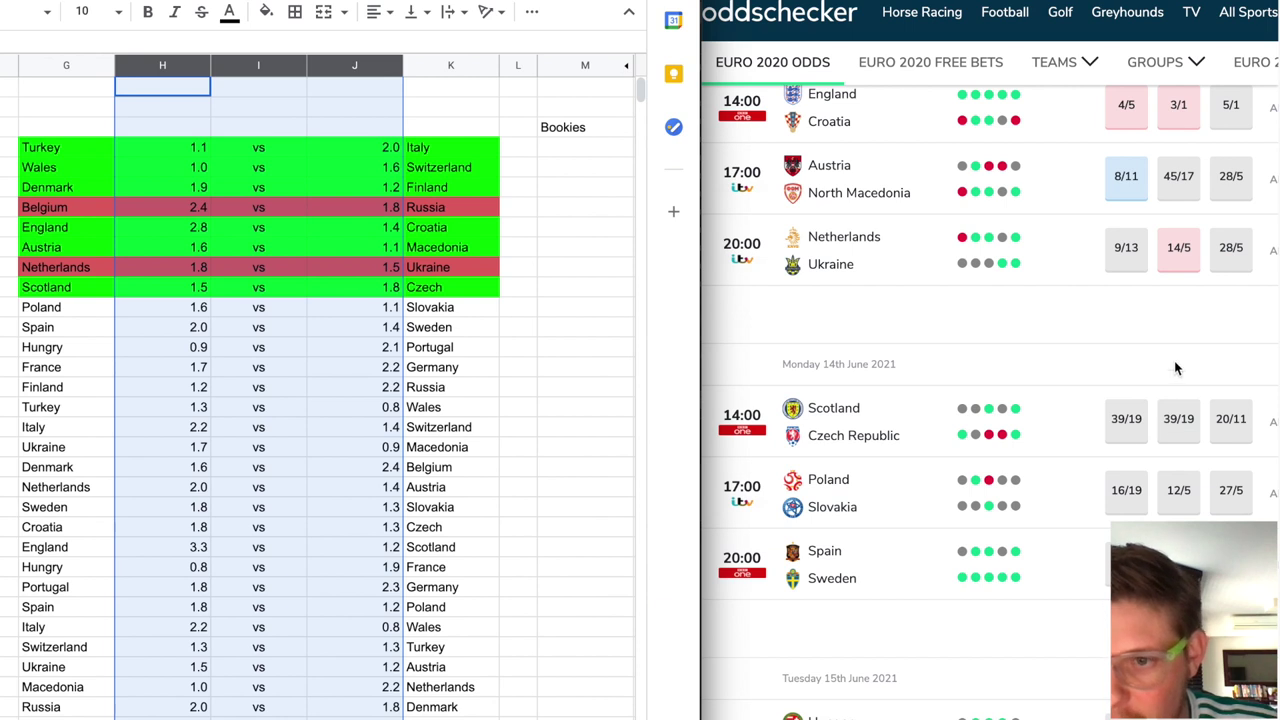
scroll(1172, 364, "down", 2)
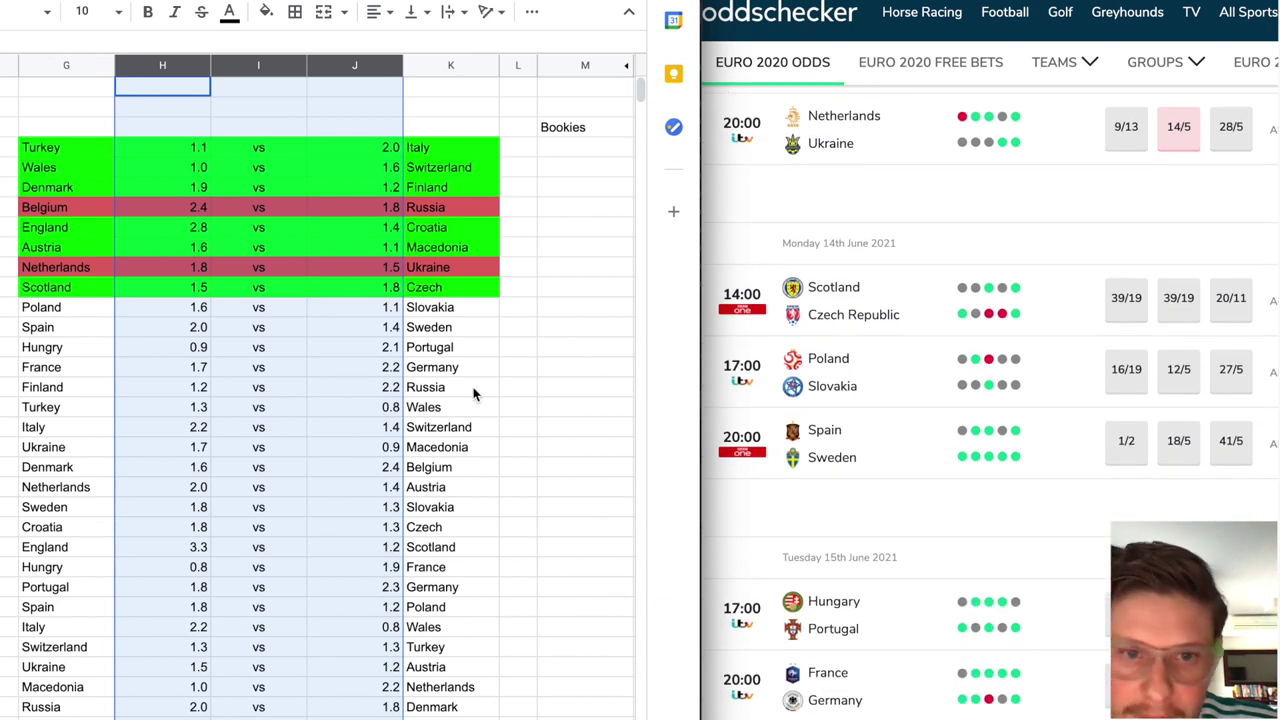
left_click(480, 328)
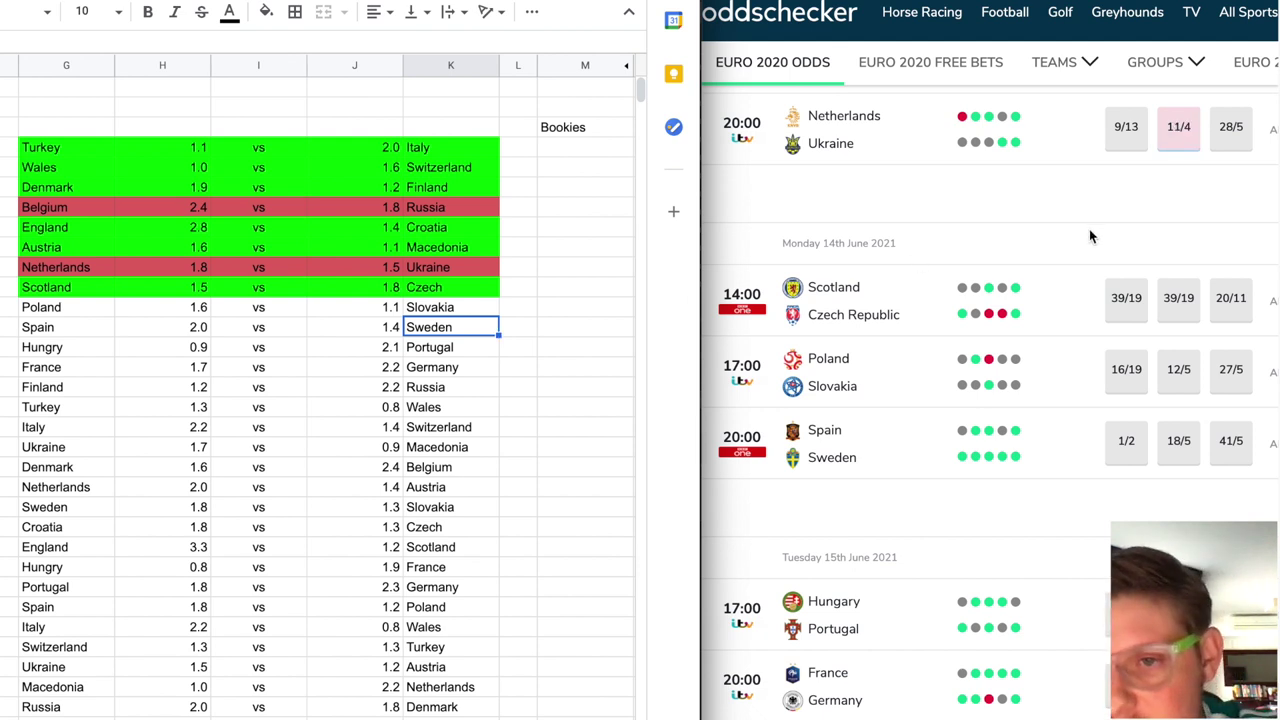
Review the bookmakers' odds for the opening group fixtures from Wales vs Switzerland through France vs Germany
scroll(1015, 231, "down", 2)
scroll(1015, 231, "up", 5)
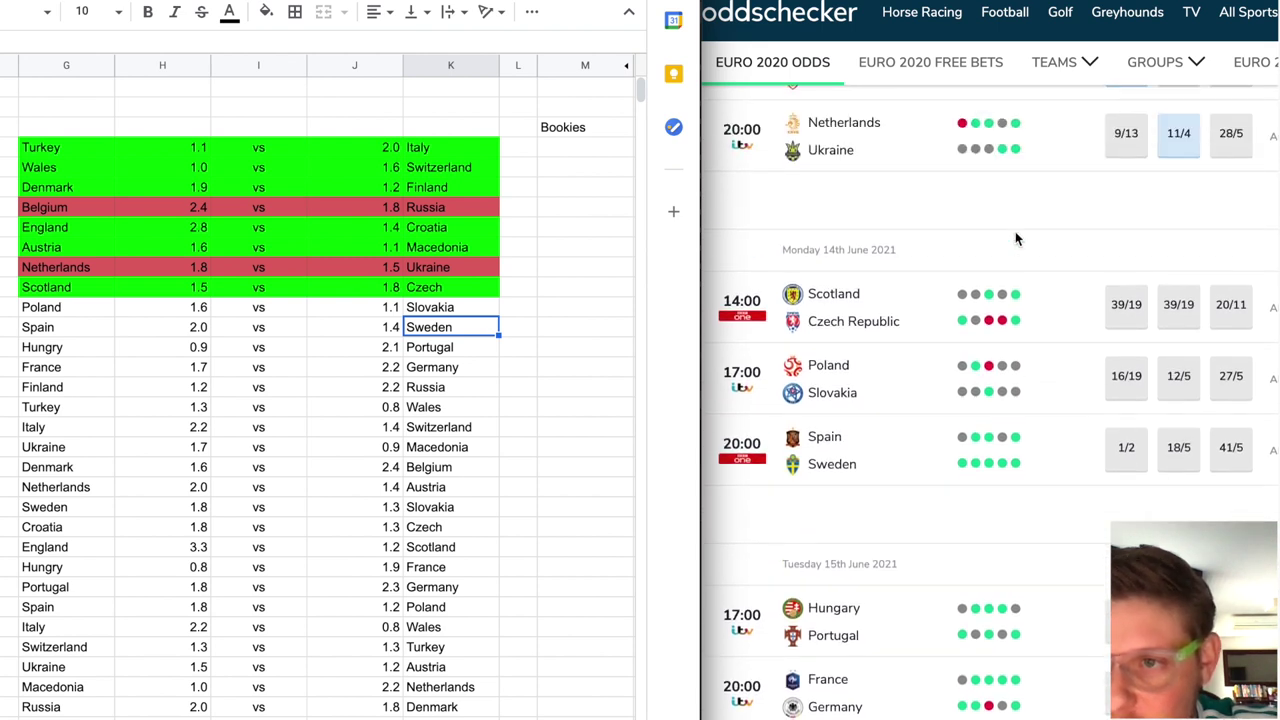
scroll(1015, 231, "up", 1)
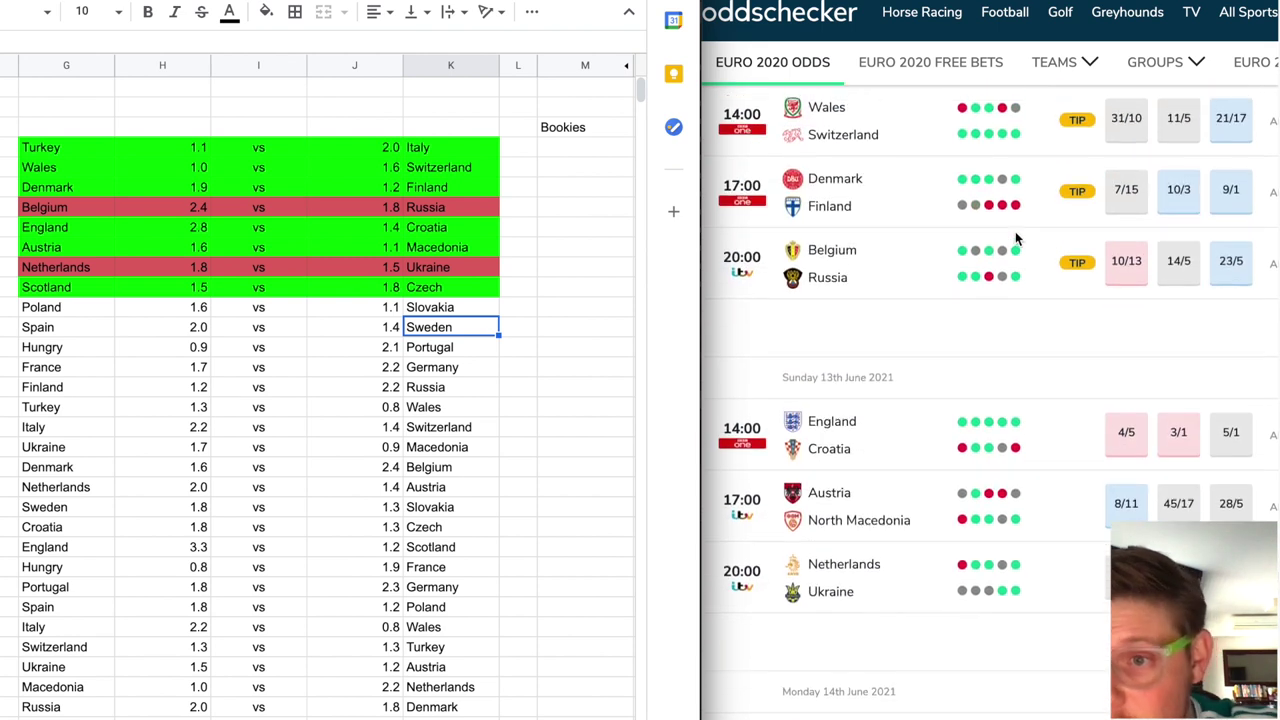
scroll(1015, 238, "down", 3)
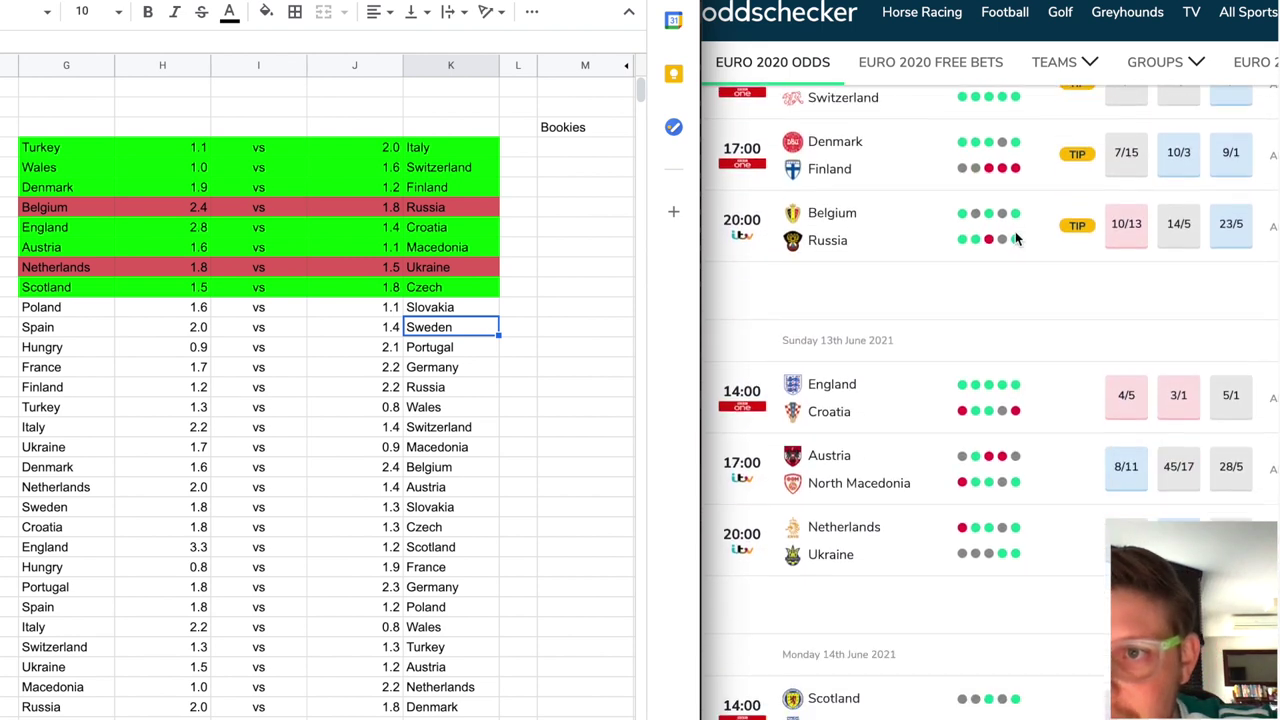
scroll(1058, 361, "down", 4)
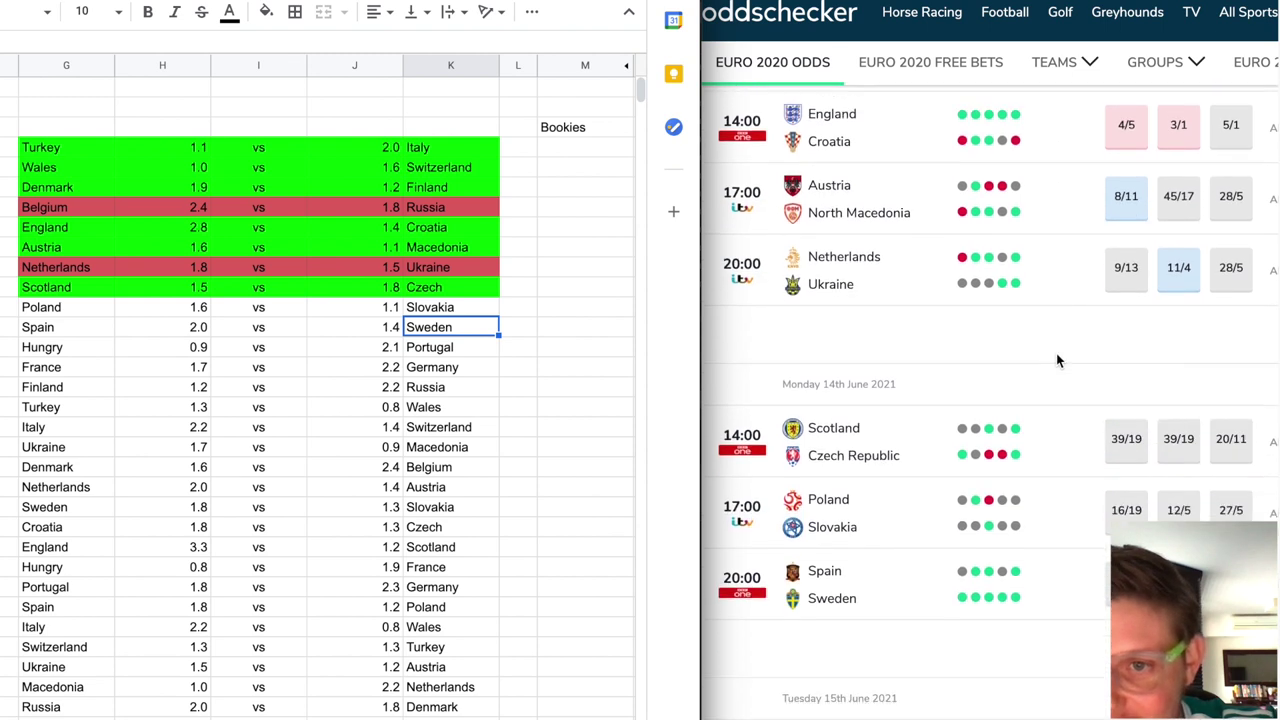
scroll(1058, 361, "down", 2)
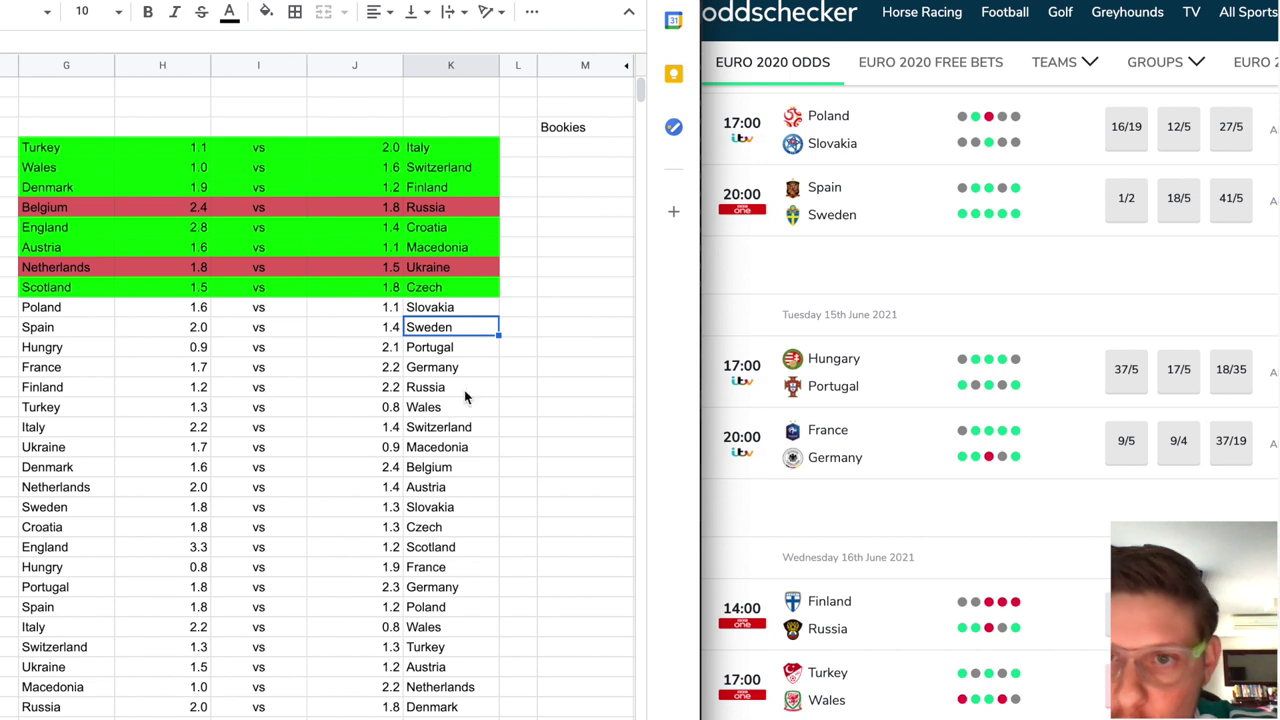
Restore the predicted scores in columns H to J to whole numbers
left_click(279, 436)
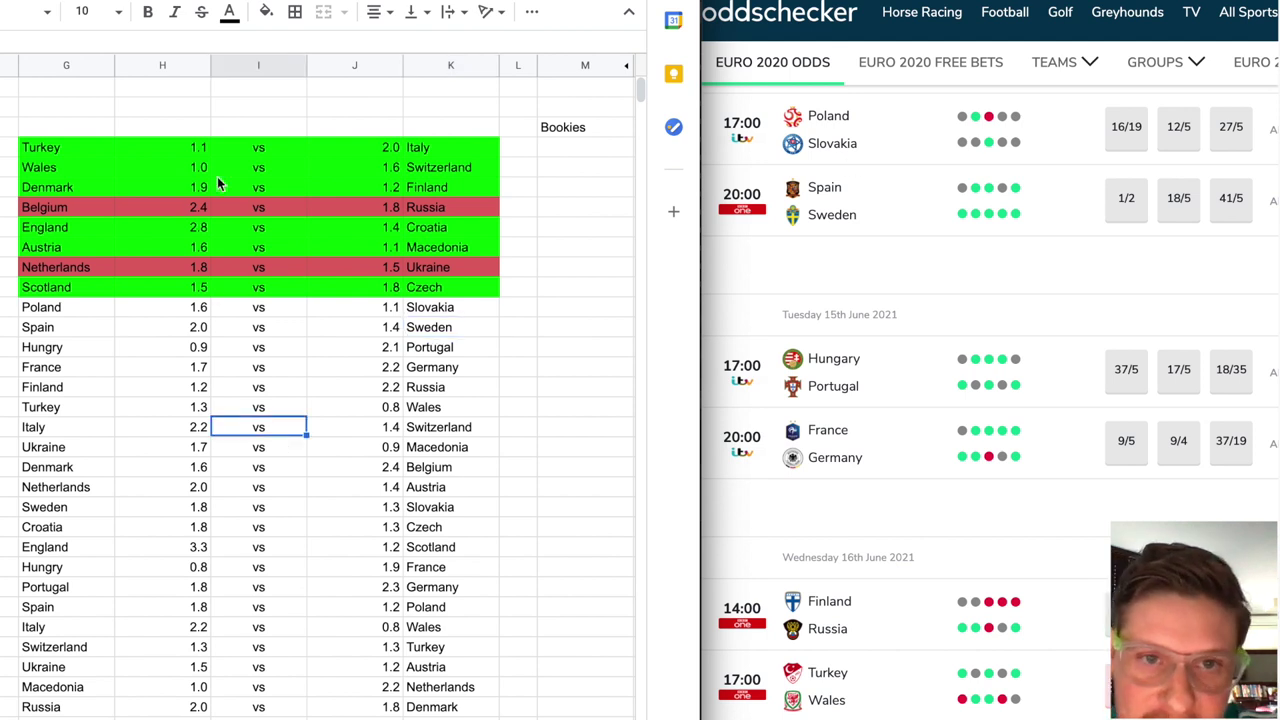
left_click_drag(165, 67, 354, 70)
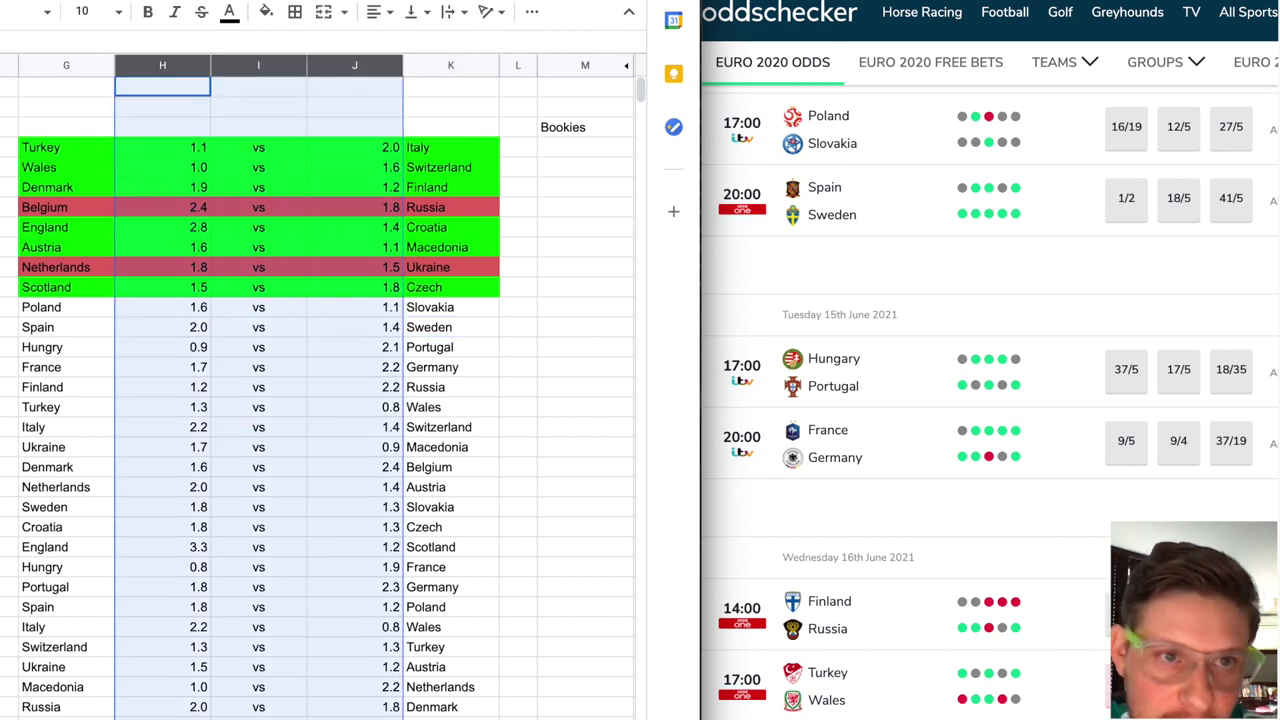
left_click(2, 11)
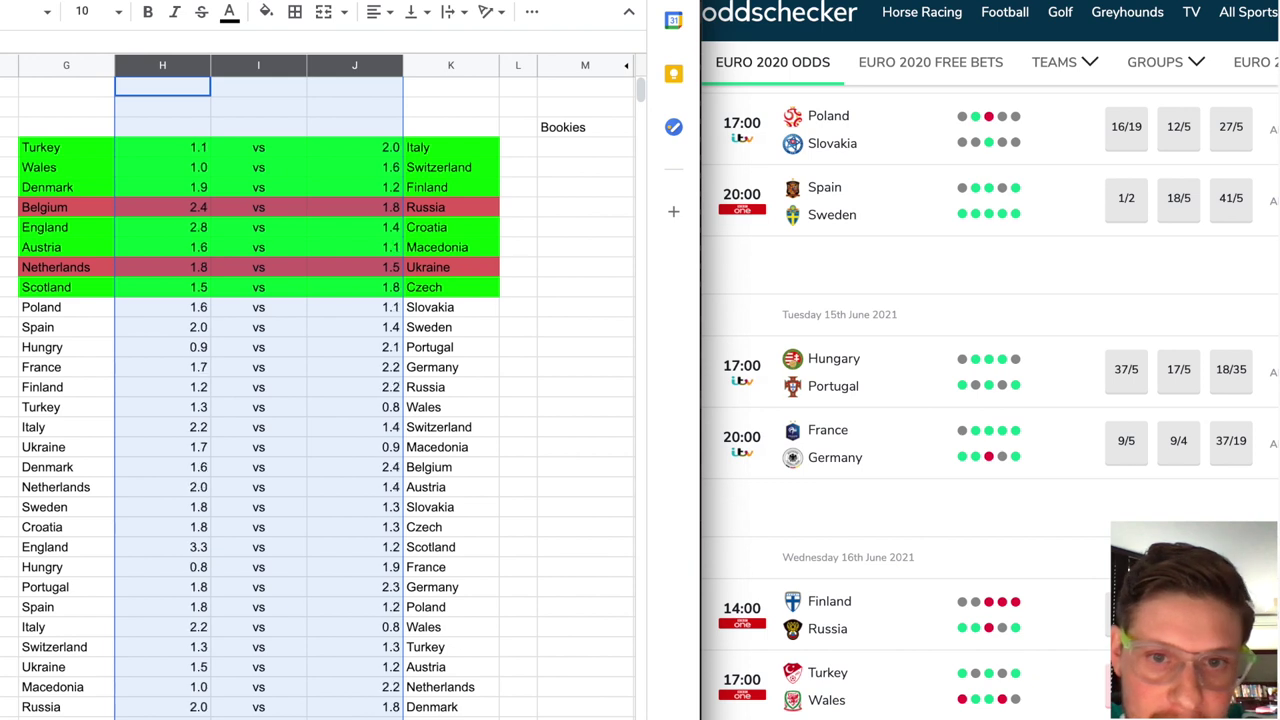
left_click(2, 11)
left_click(486, 405)
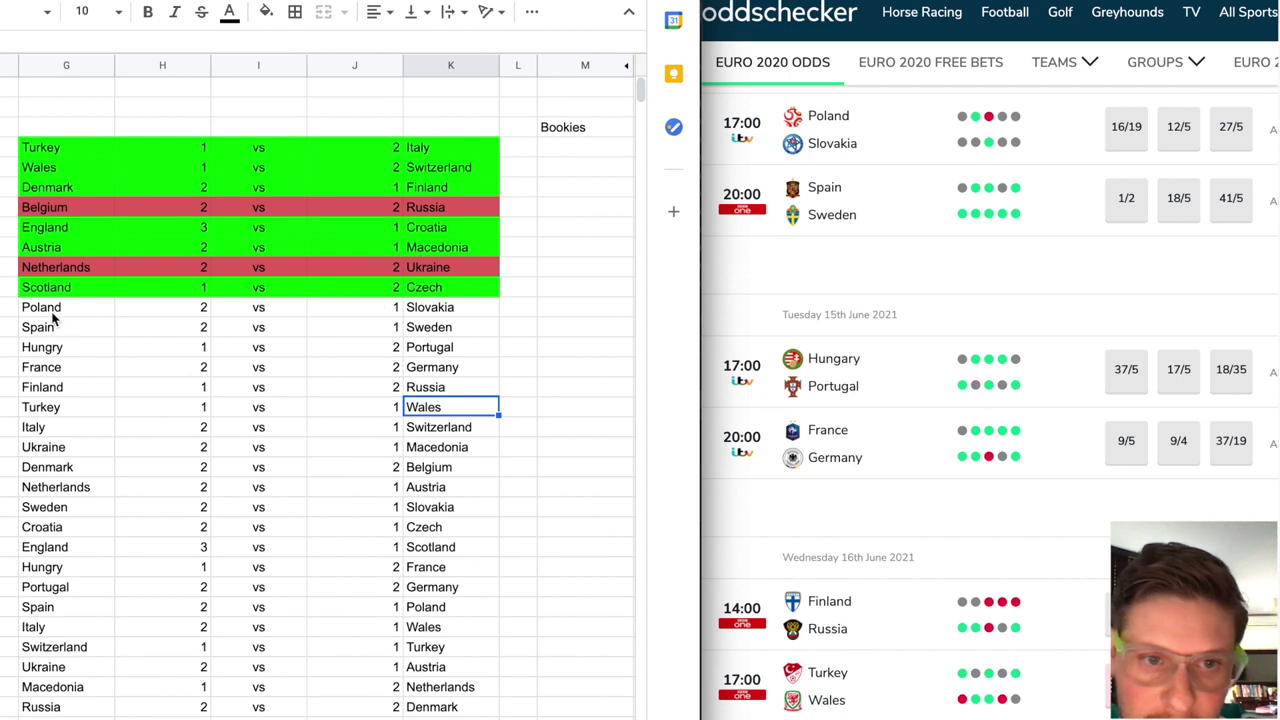
Fill the Poland vs Slovakia row from G12 to K12 green
left_click_drag(60, 310, 423, 318)
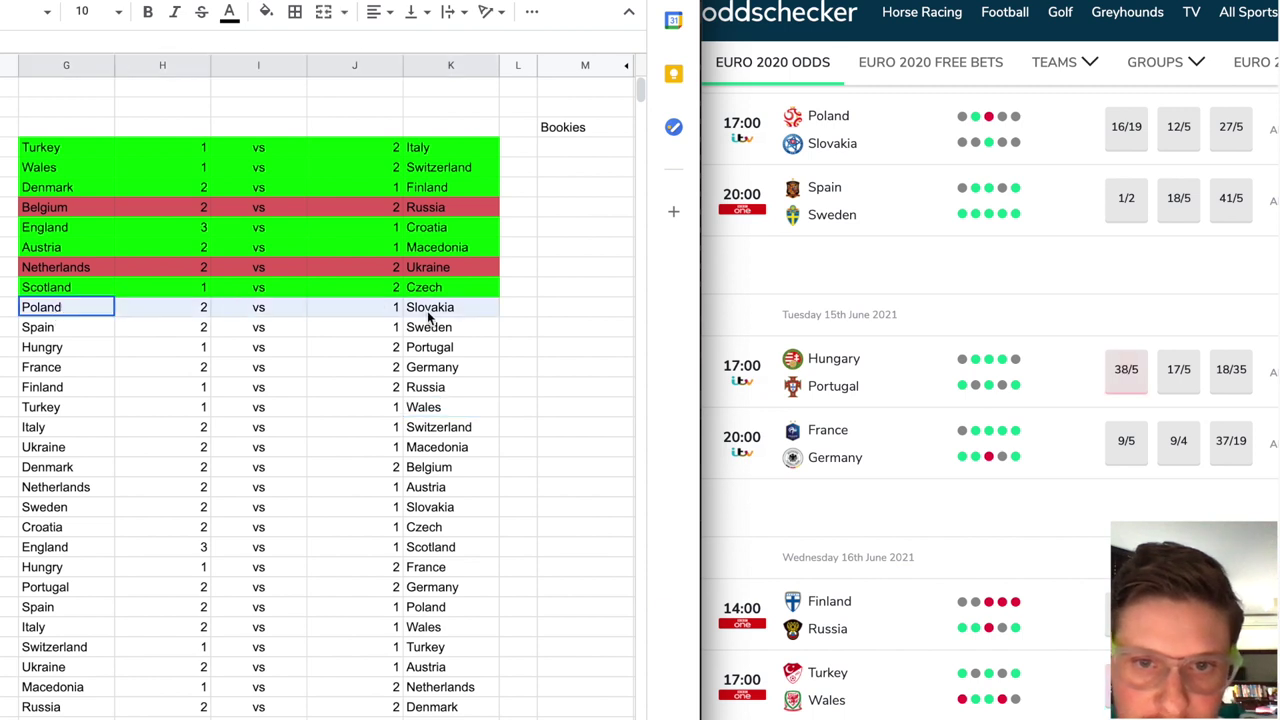
left_click(266, 11)
left_click(356, 104)
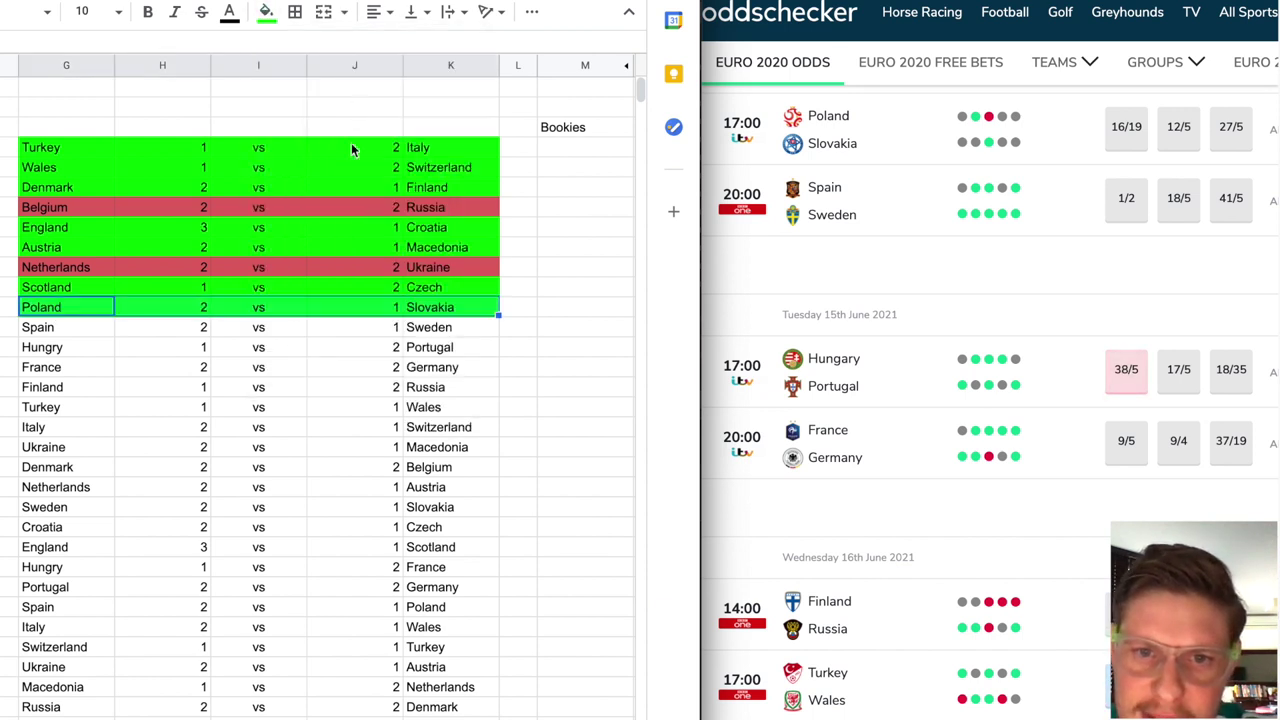
left_click(486, 412)
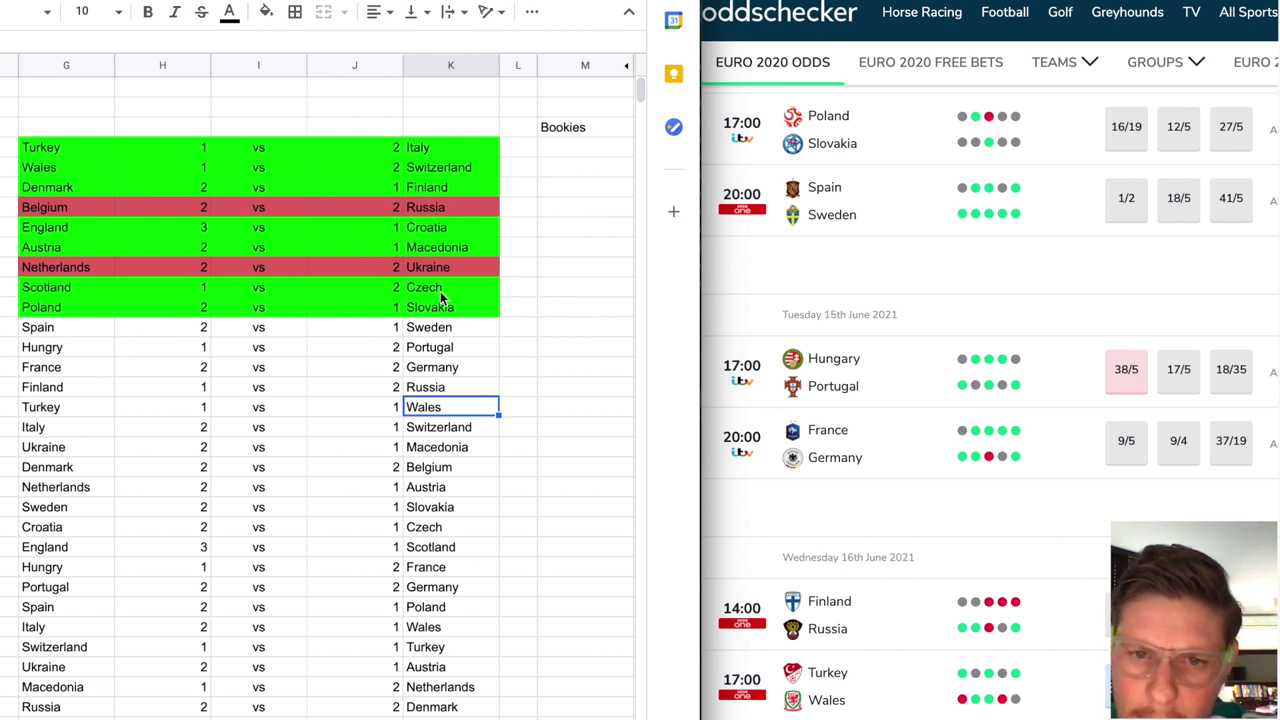
Fill the Spain vs Sweden row from G13 to K13 green
left_click_drag(68, 335, 436, 338)
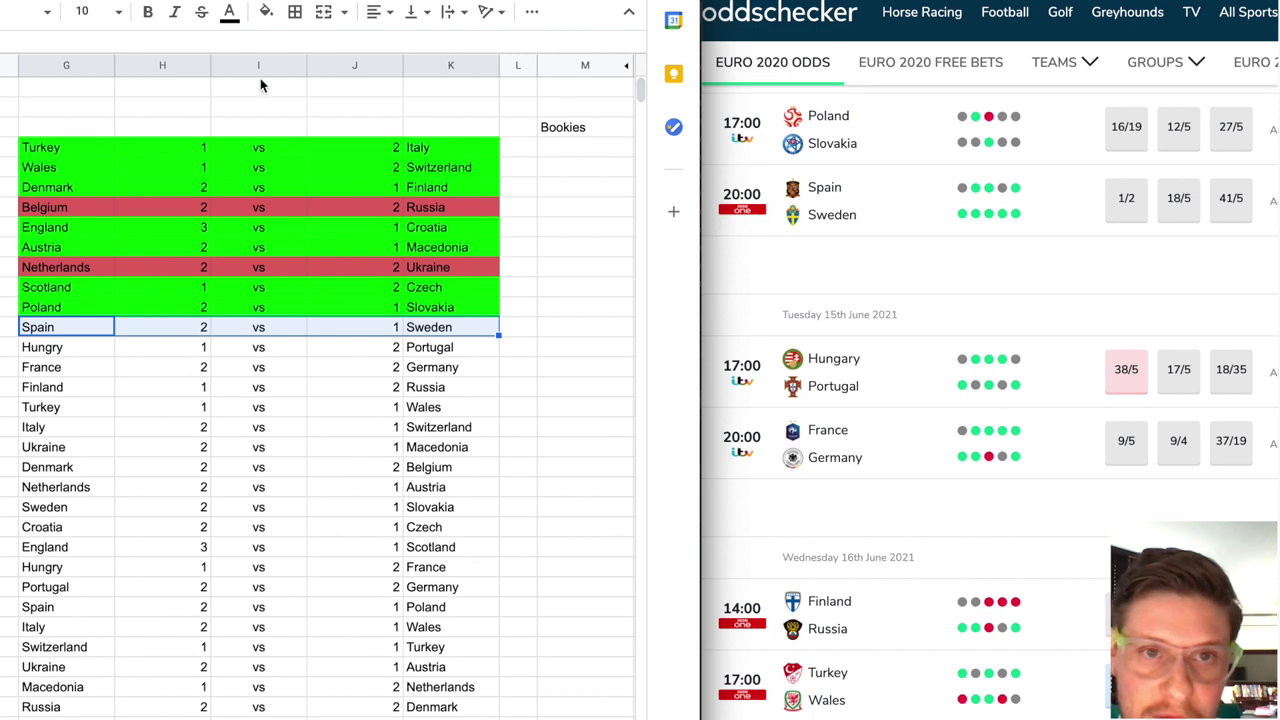
left_click(267, 12)
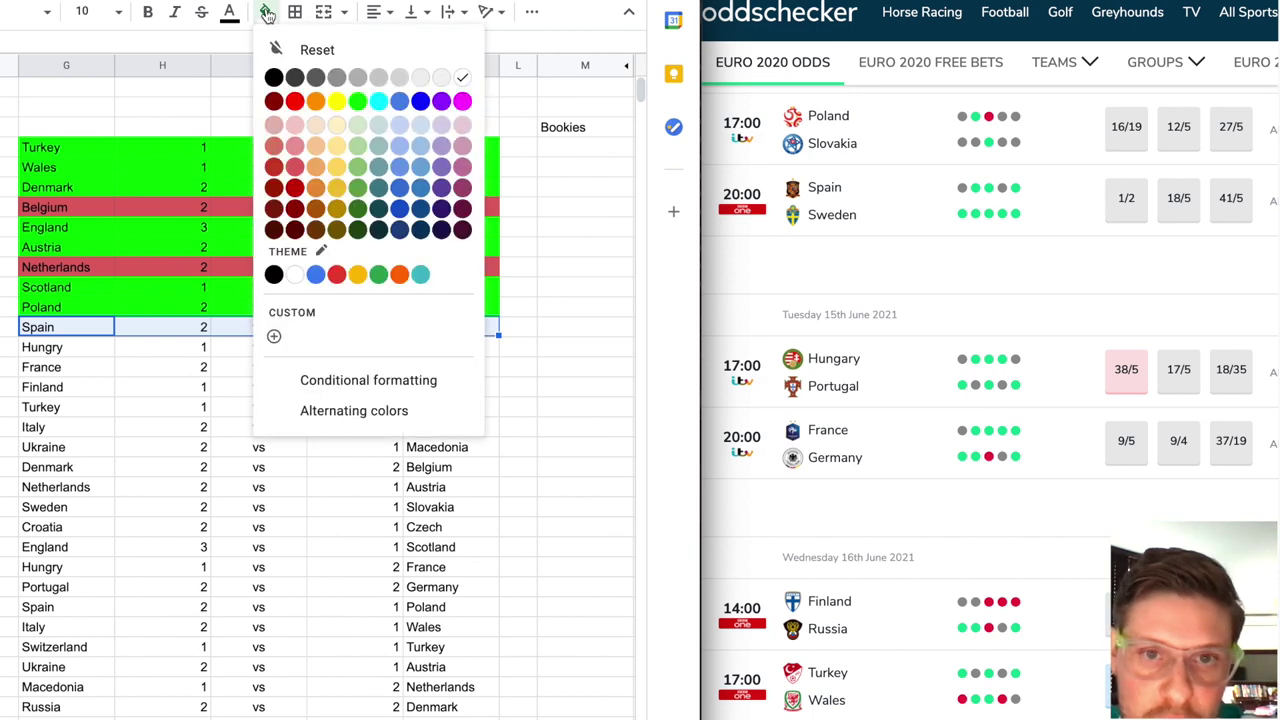
left_click(357, 101)
left_click(339, 408)
Fill the Hungry vs Portugal row from G14 to K14 green
left_click_drag(42, 348, 470, 350)
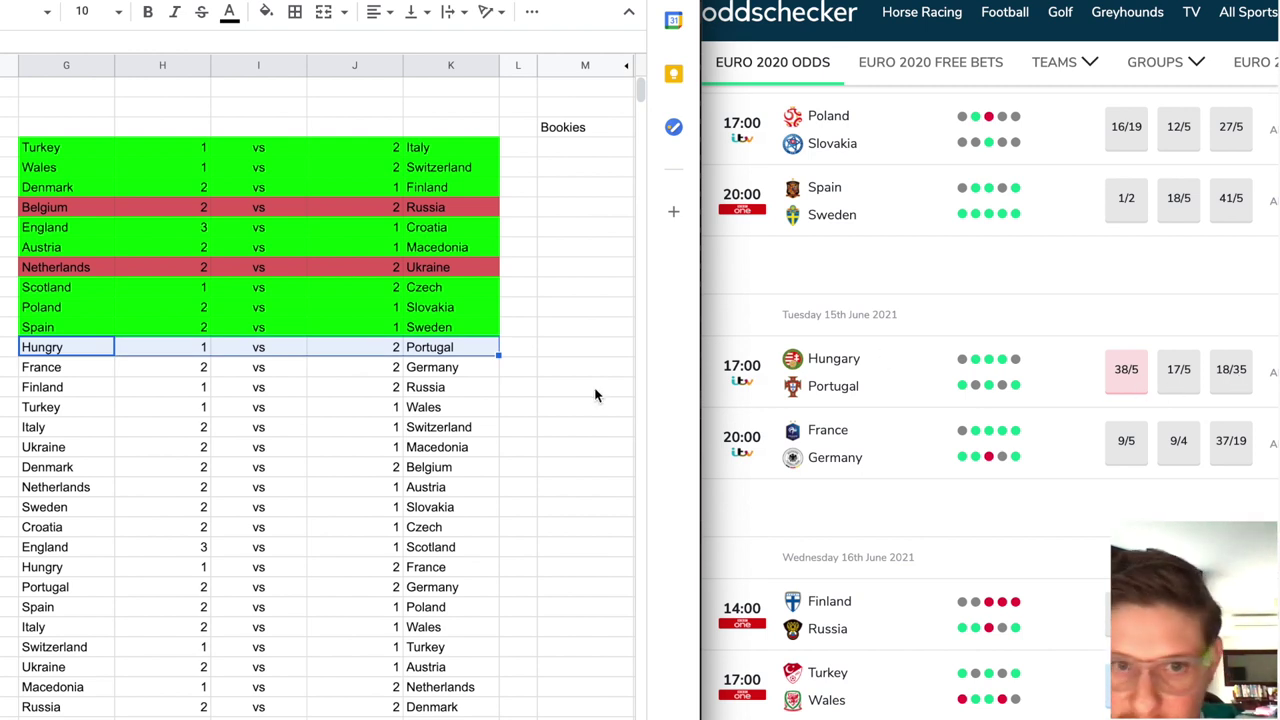
left_click(266, 11)
left_click(362, 107)
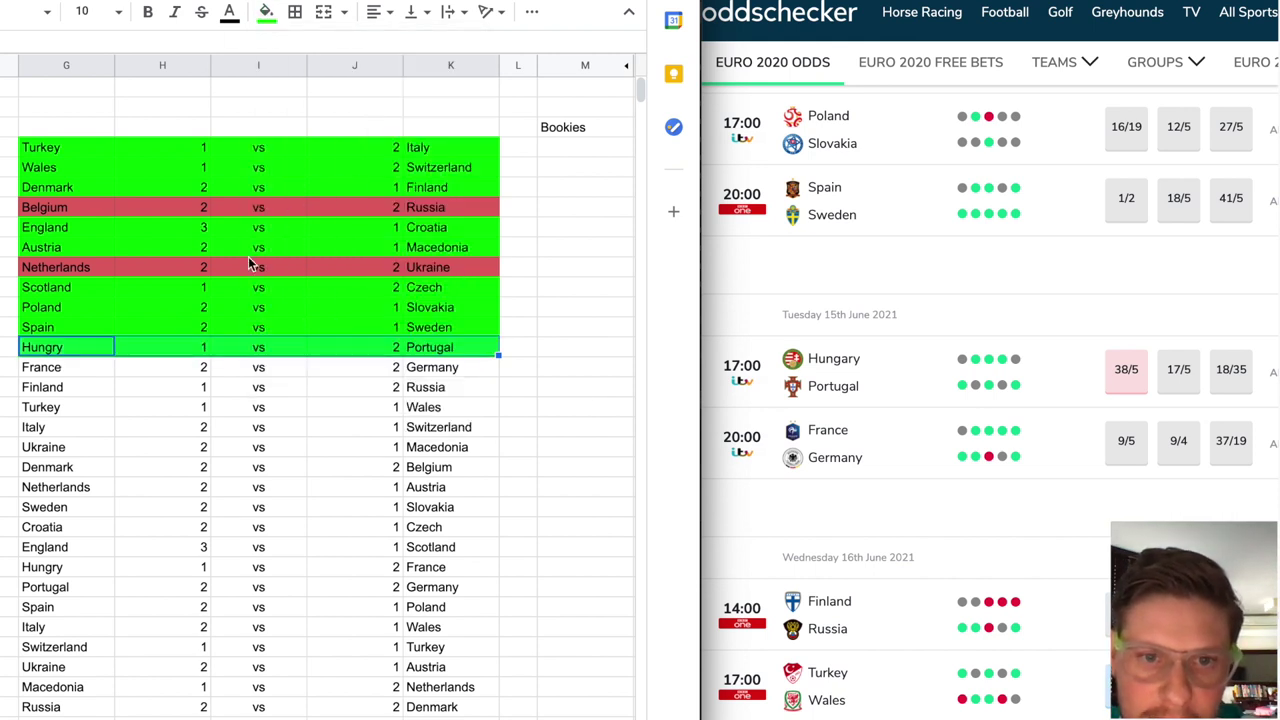
Check columns H to J with one decimal, restore whole numbers, and compare the France vs Germany prediction with the bookmakers' odds
left_click_drag(164, 65, 327, 72)
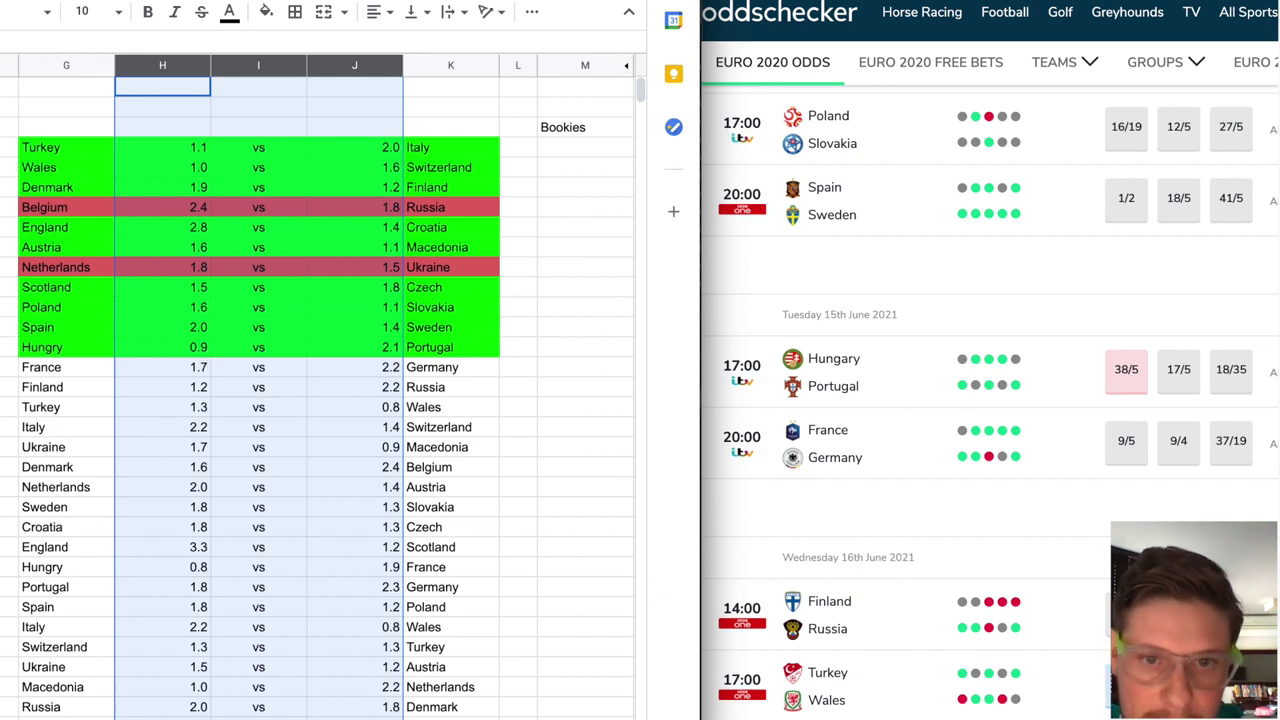
left_click(567, 394)
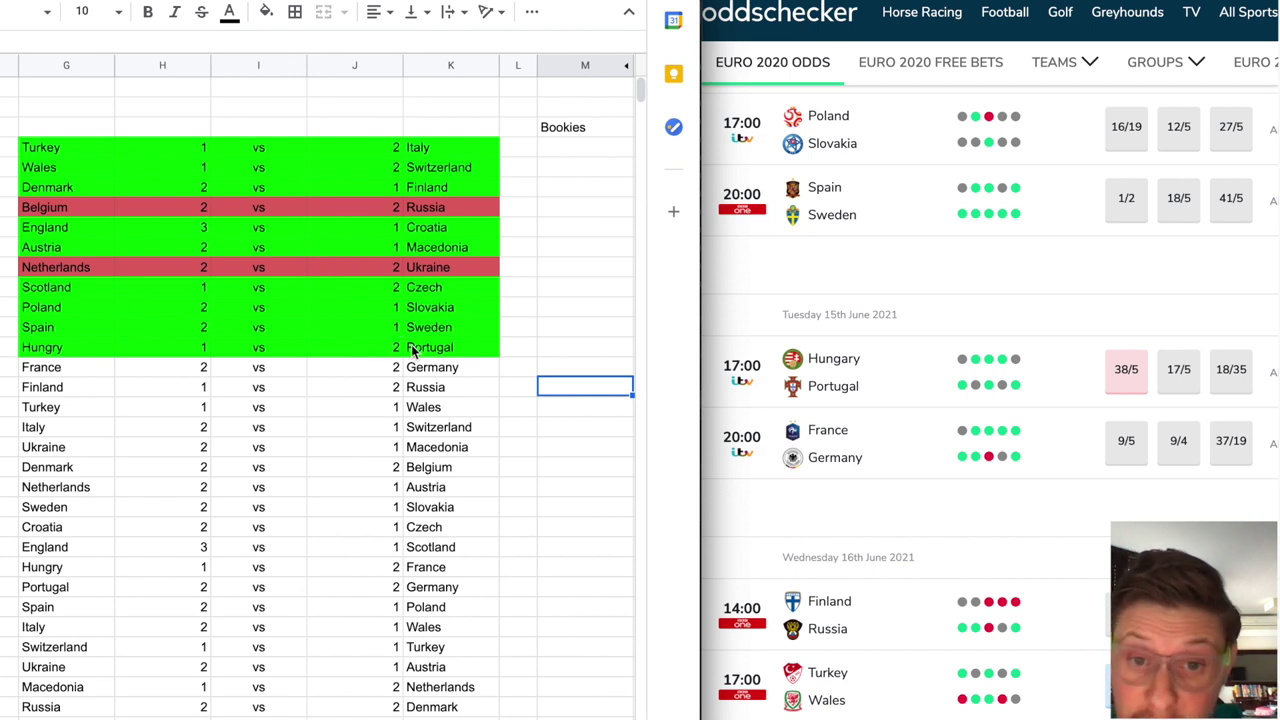
left_click_drag(66, 368, 470, 370)
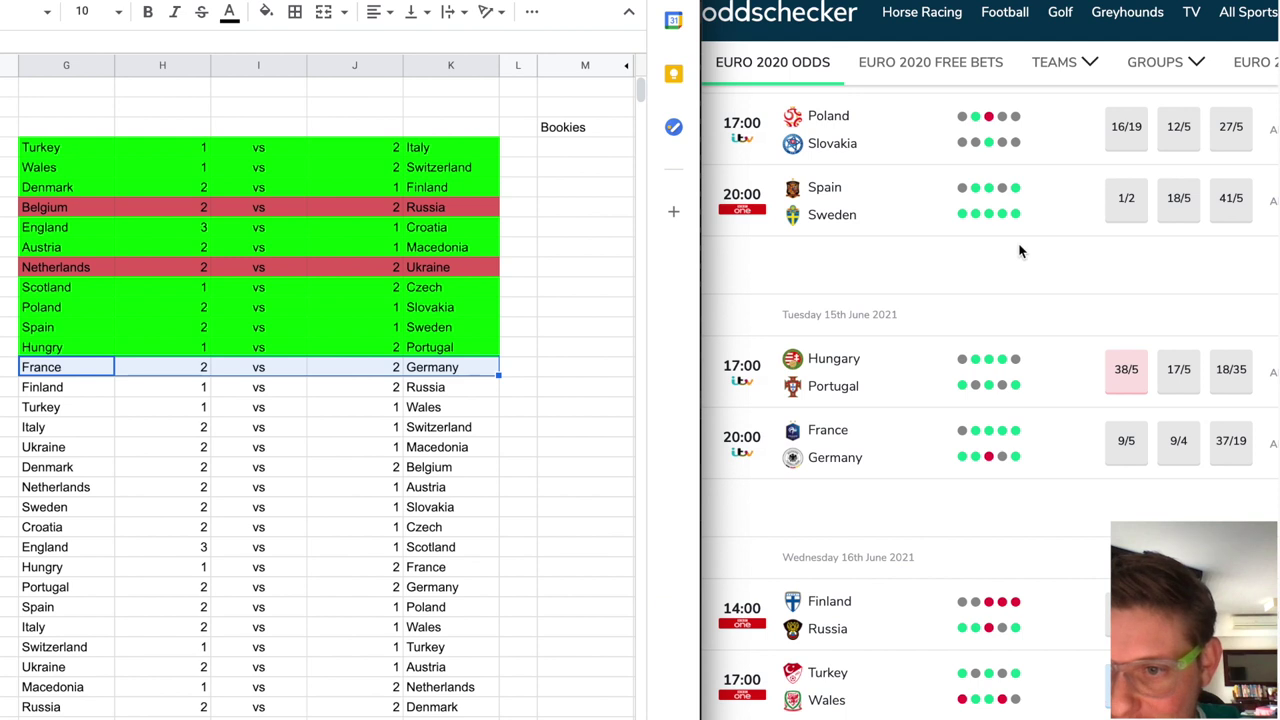
scroll(1017, 251, "down", 2)
scroll(1017, 251, "down", 1)
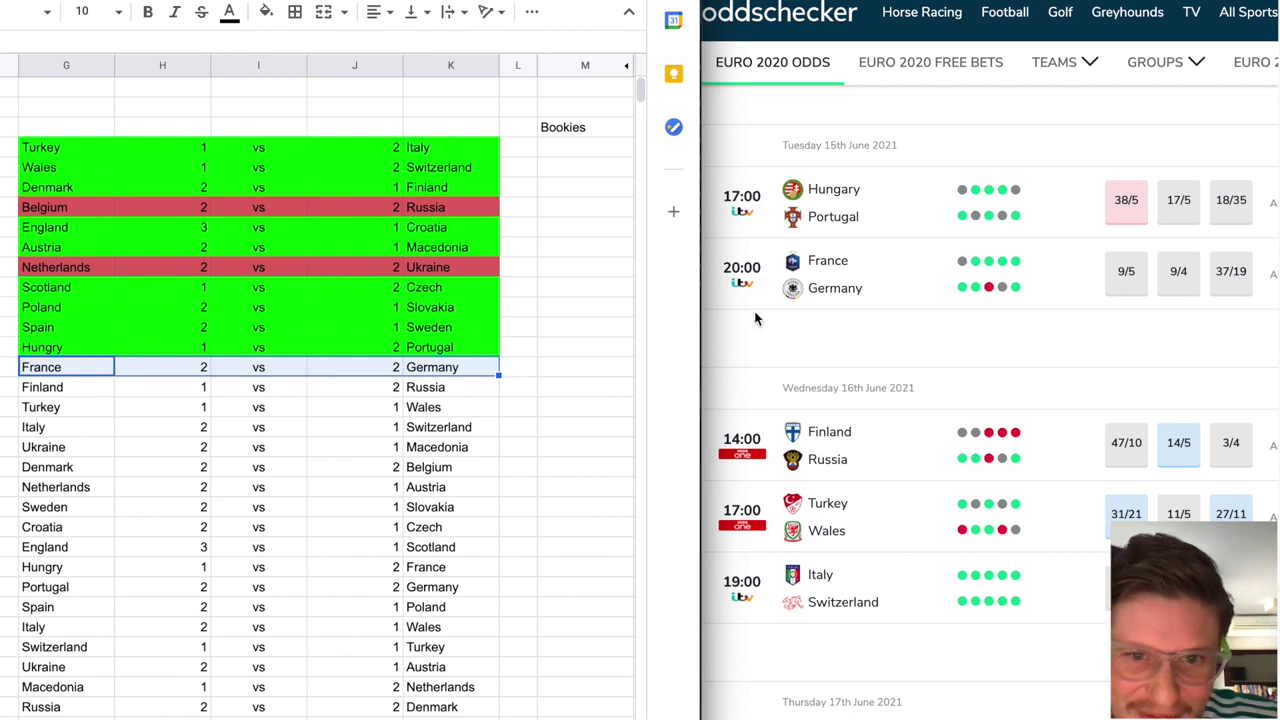
Show columns H to J with one decimal to inspect the France and Germany scores in row 15, and restore whole numbers
left_click(545, 249)
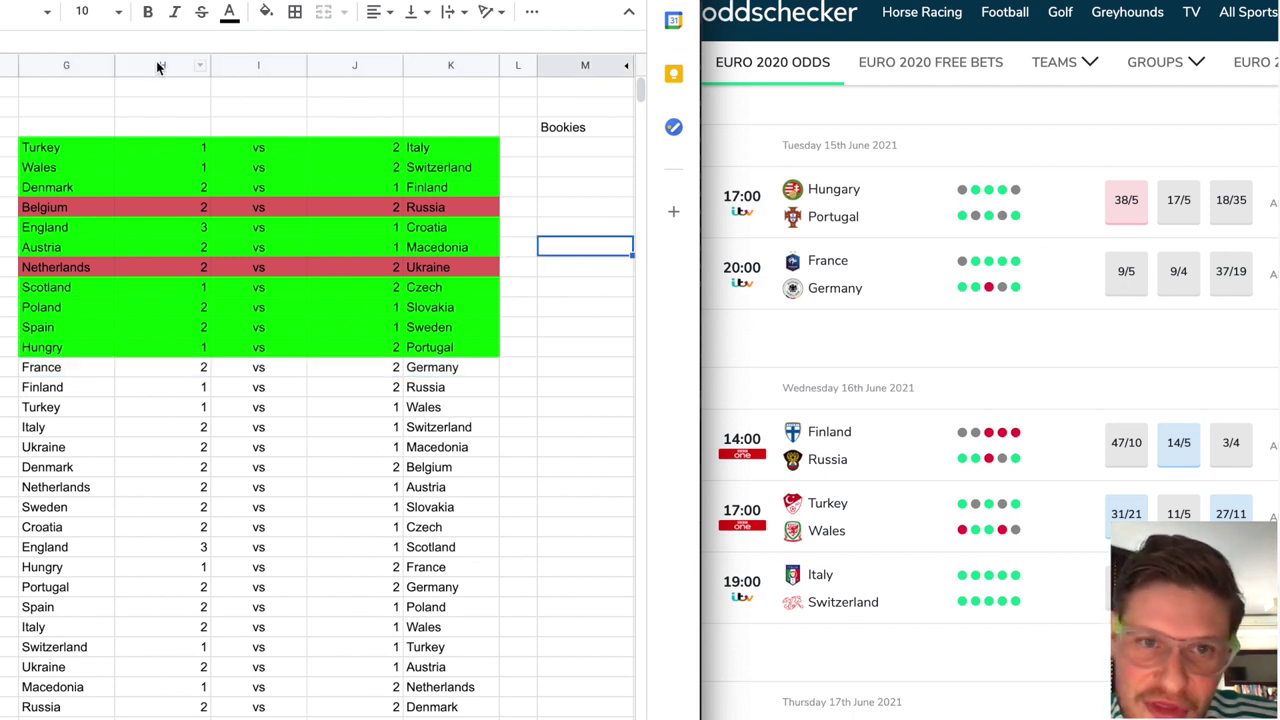
left_click_drag(156, 62, 351, 66)
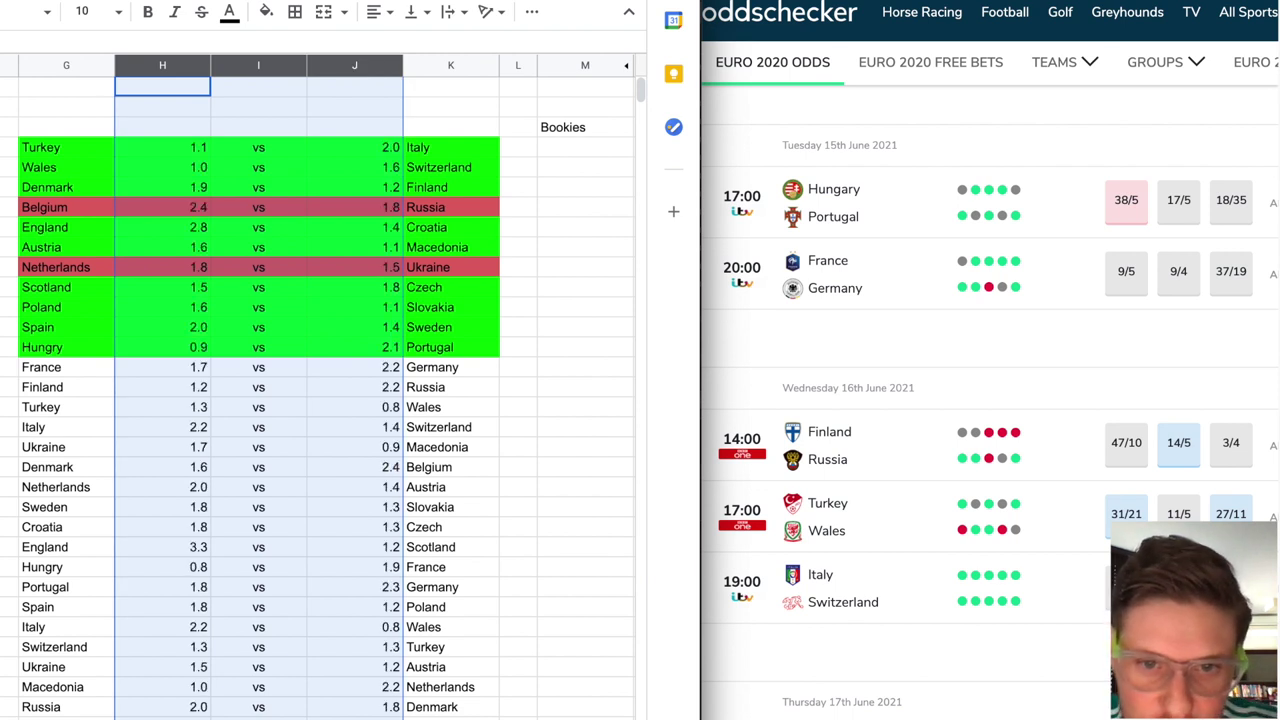
left_click(384, 372)
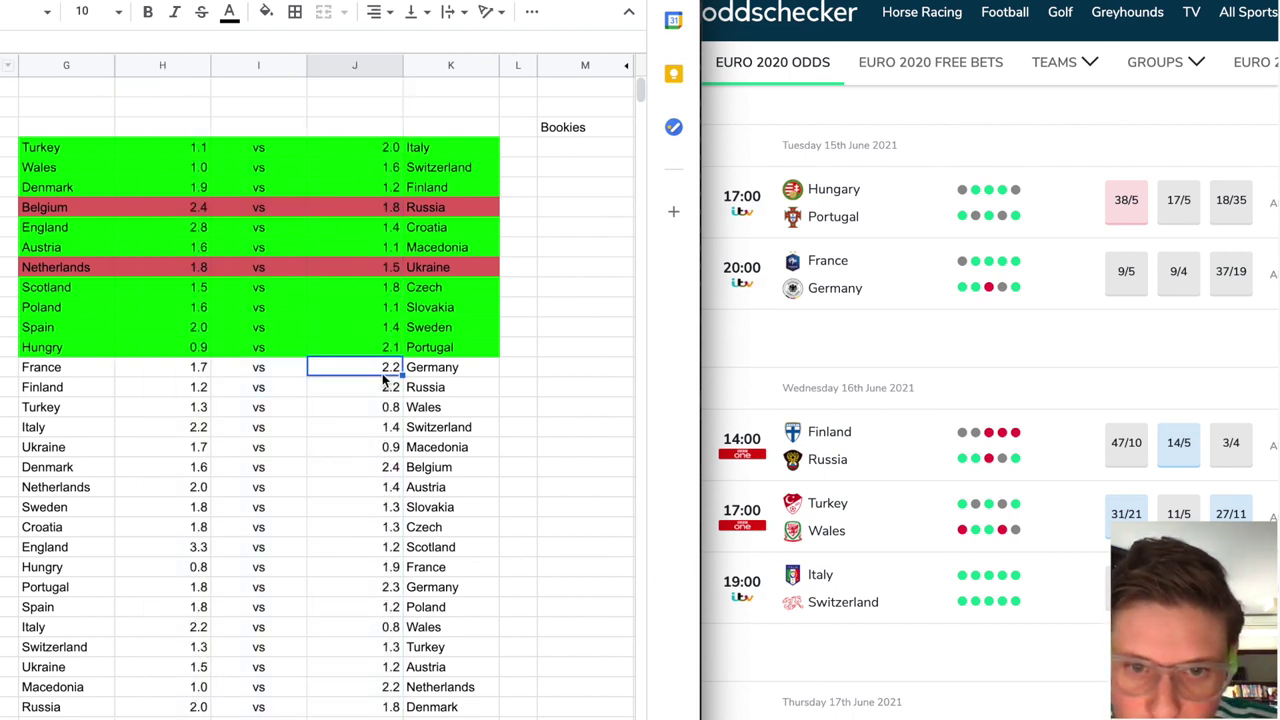
left_click(181, 372)
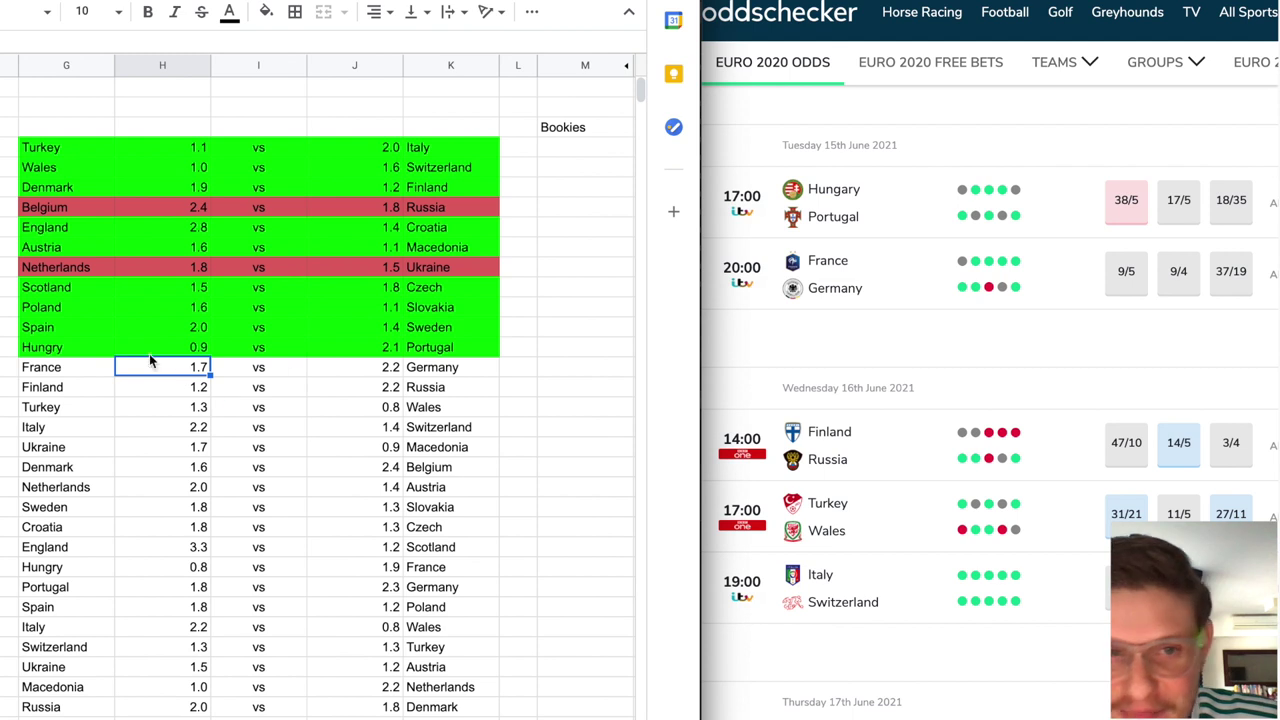
left_click_drag(166, 73, 340, 66)
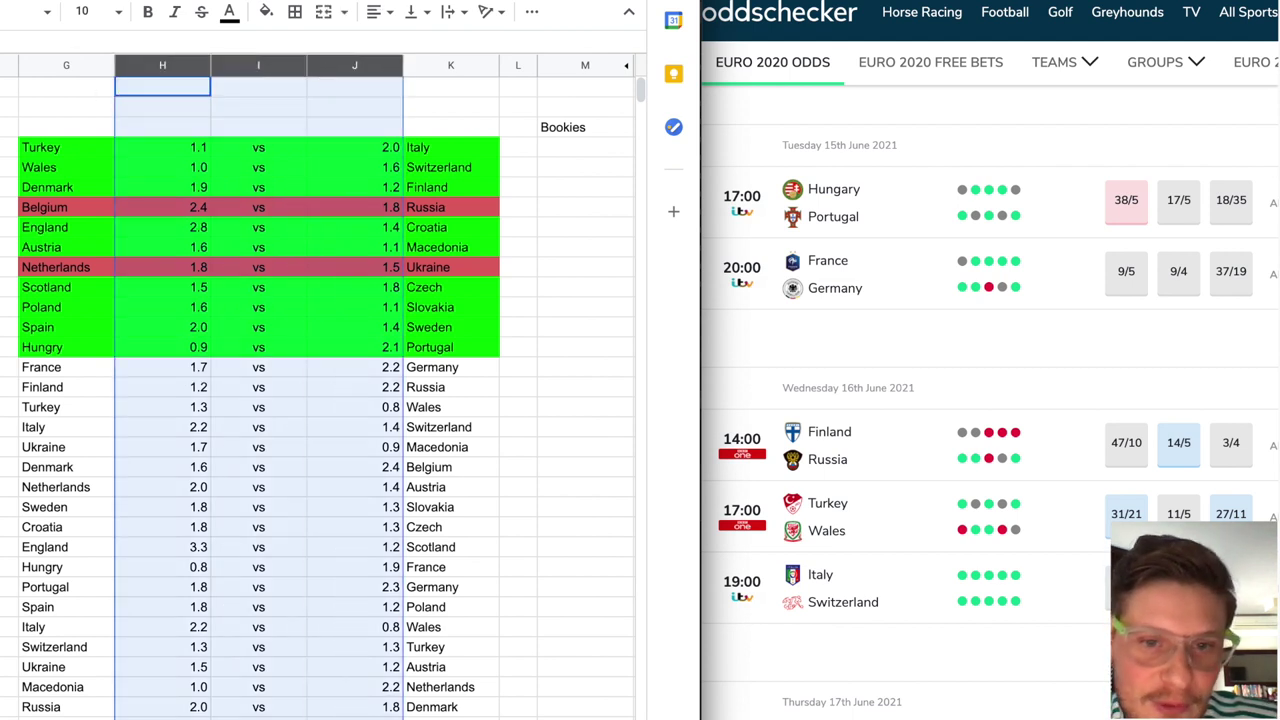
left_click(457, 415)
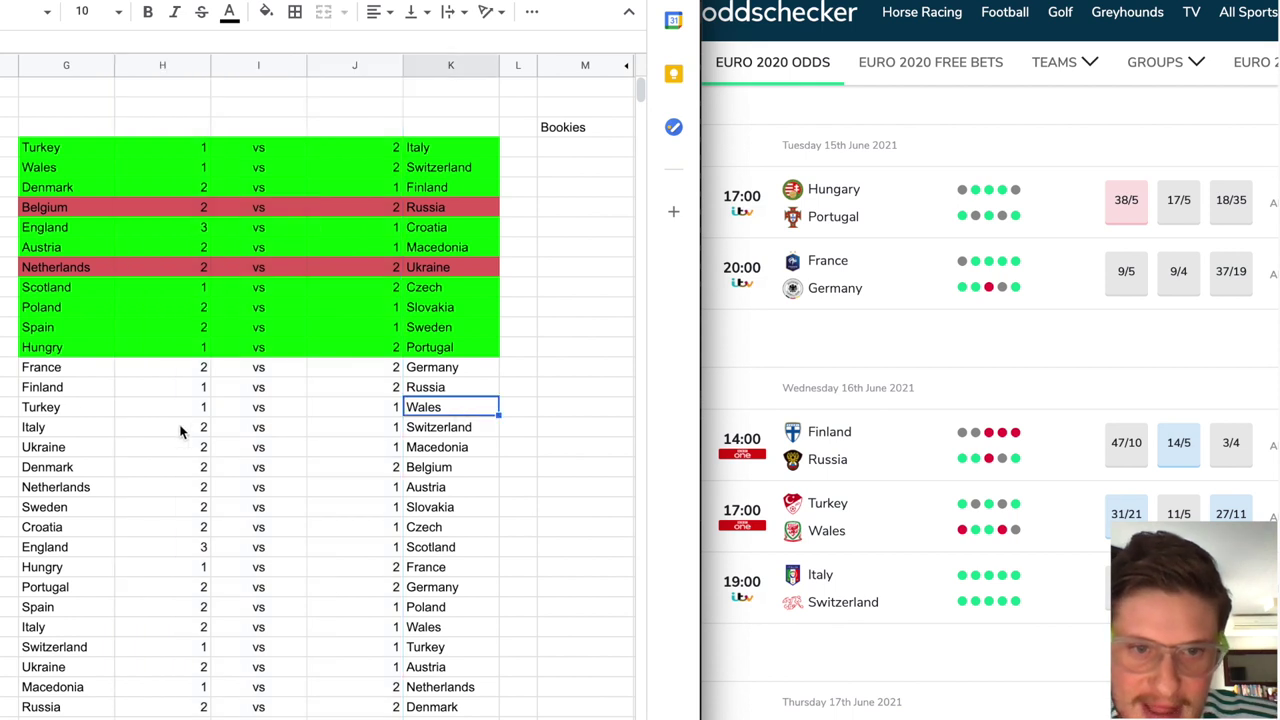
Fill the France vs Germany row from G15 to K15 light red
left_click_drag(52, 370, 430, 373)
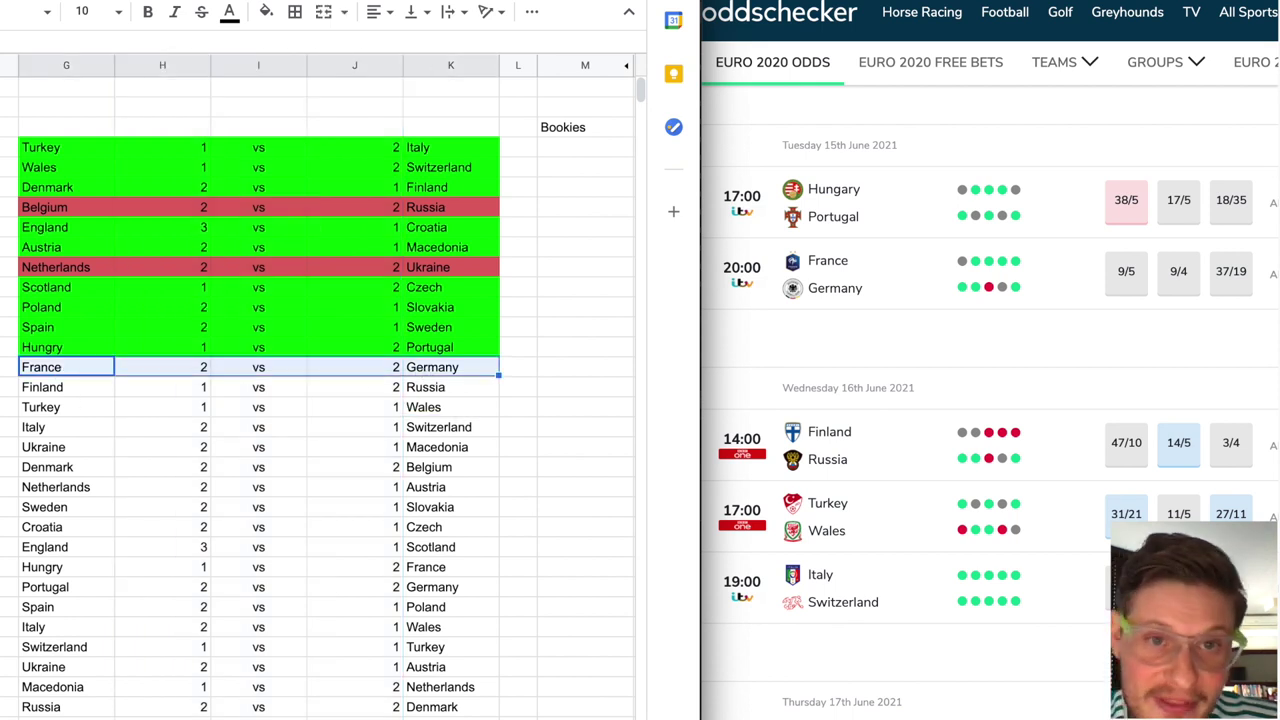
left_click(267, 12)
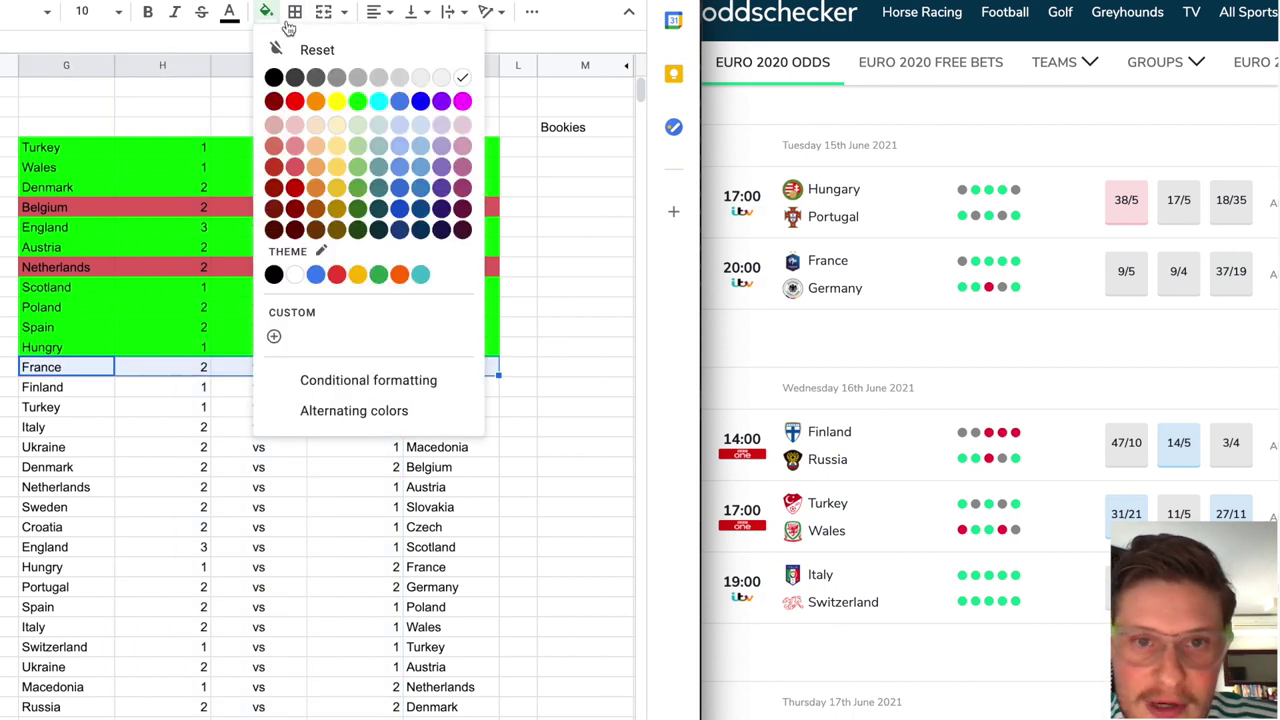
left_click(295, 166)
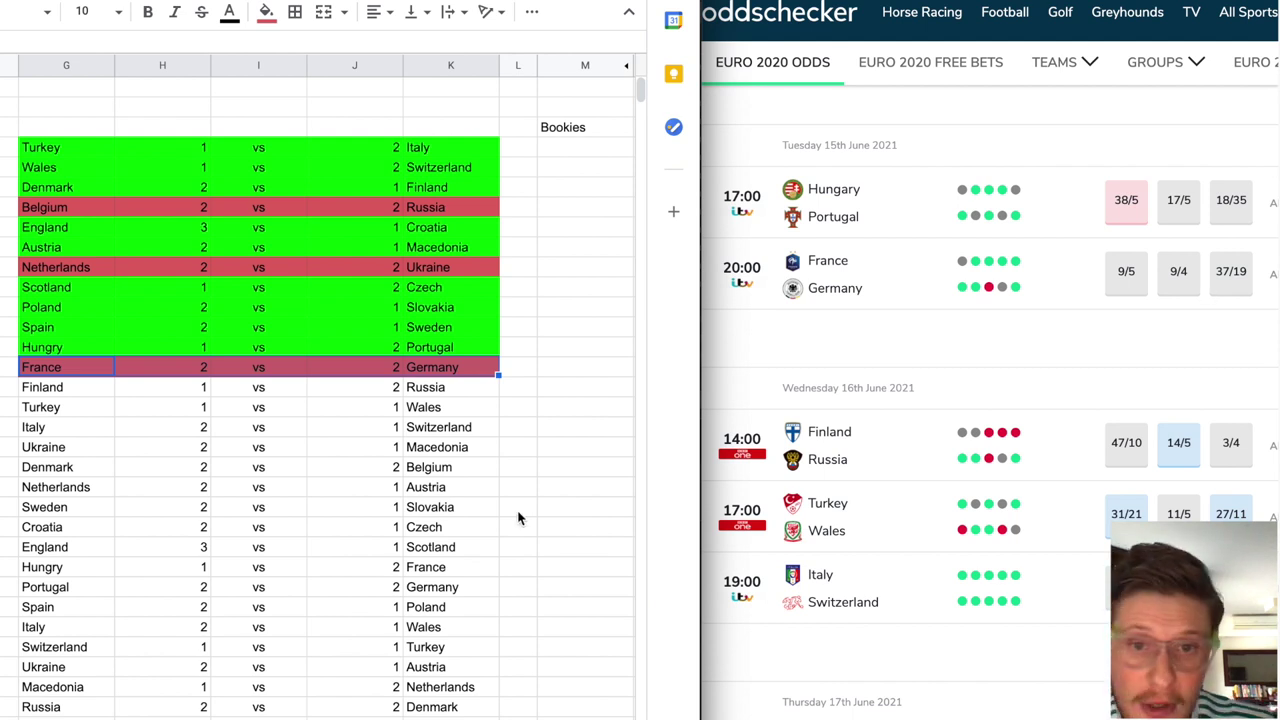
left_click(462, 414)
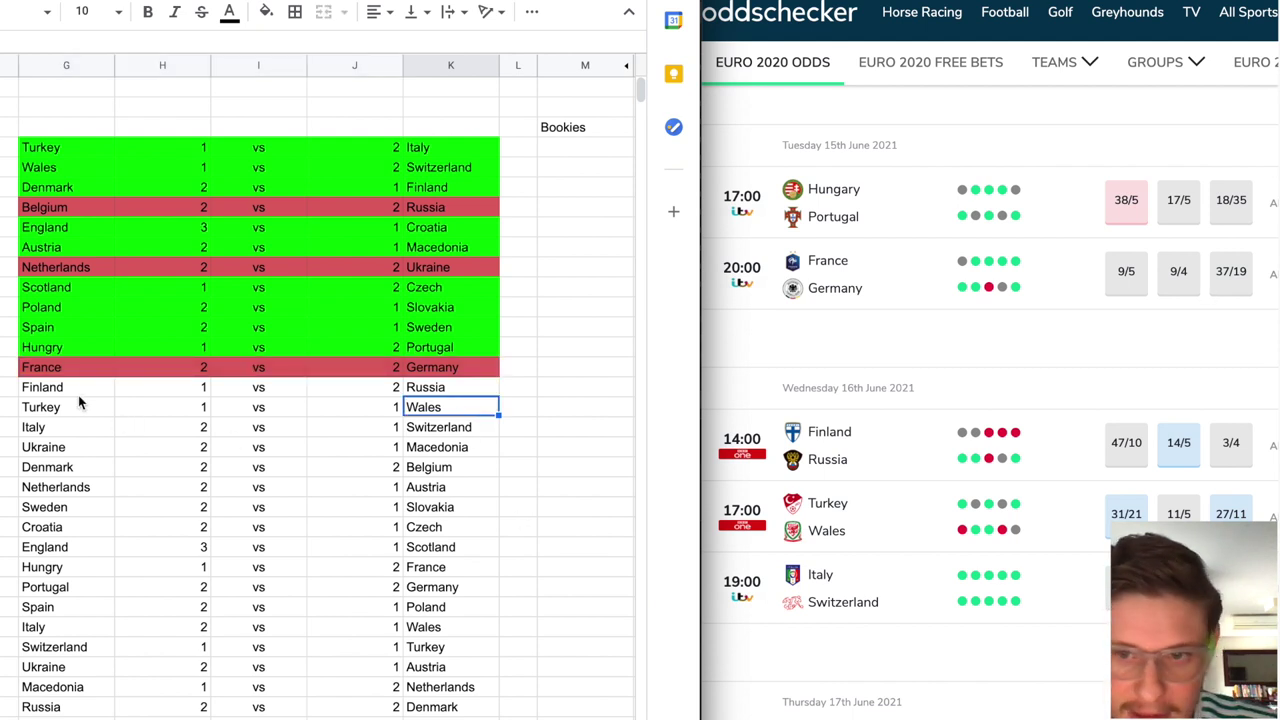
Fill the Finland vs Russia row from G16 to K16 green after checking it against the bookmakers' odds
scroll(1000, 357, "down", 3)
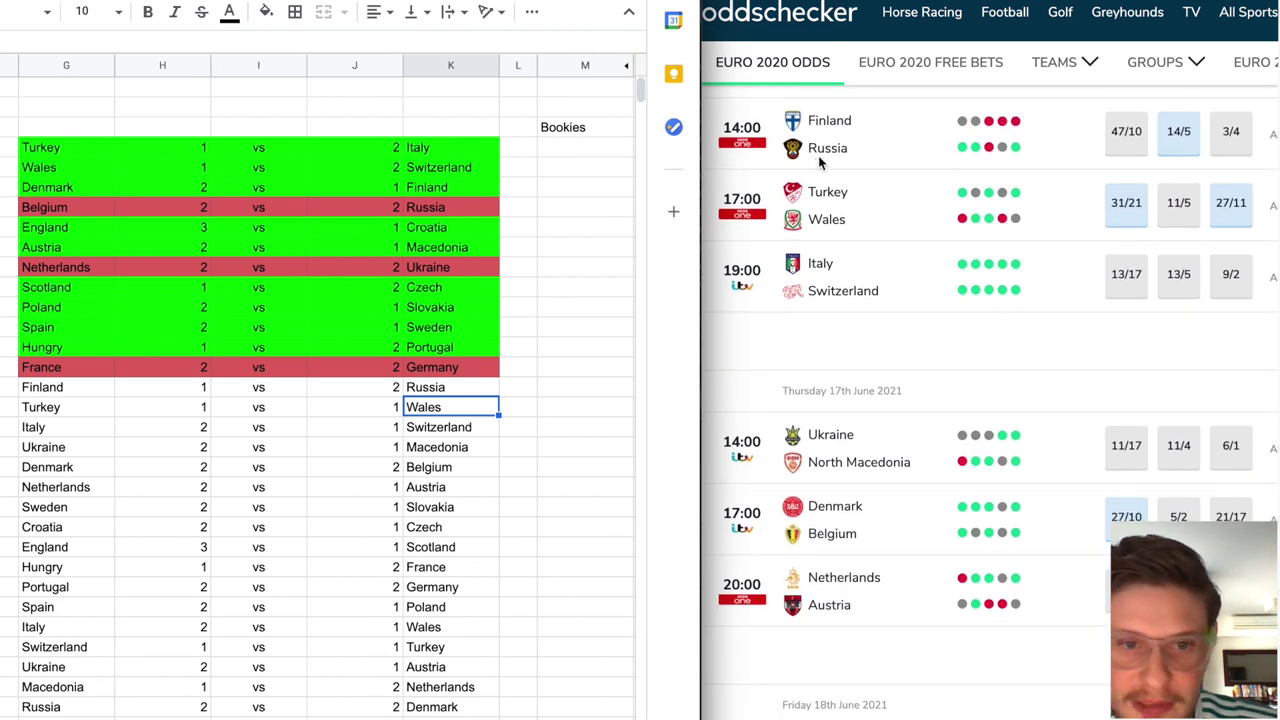
left_click(468, 390)
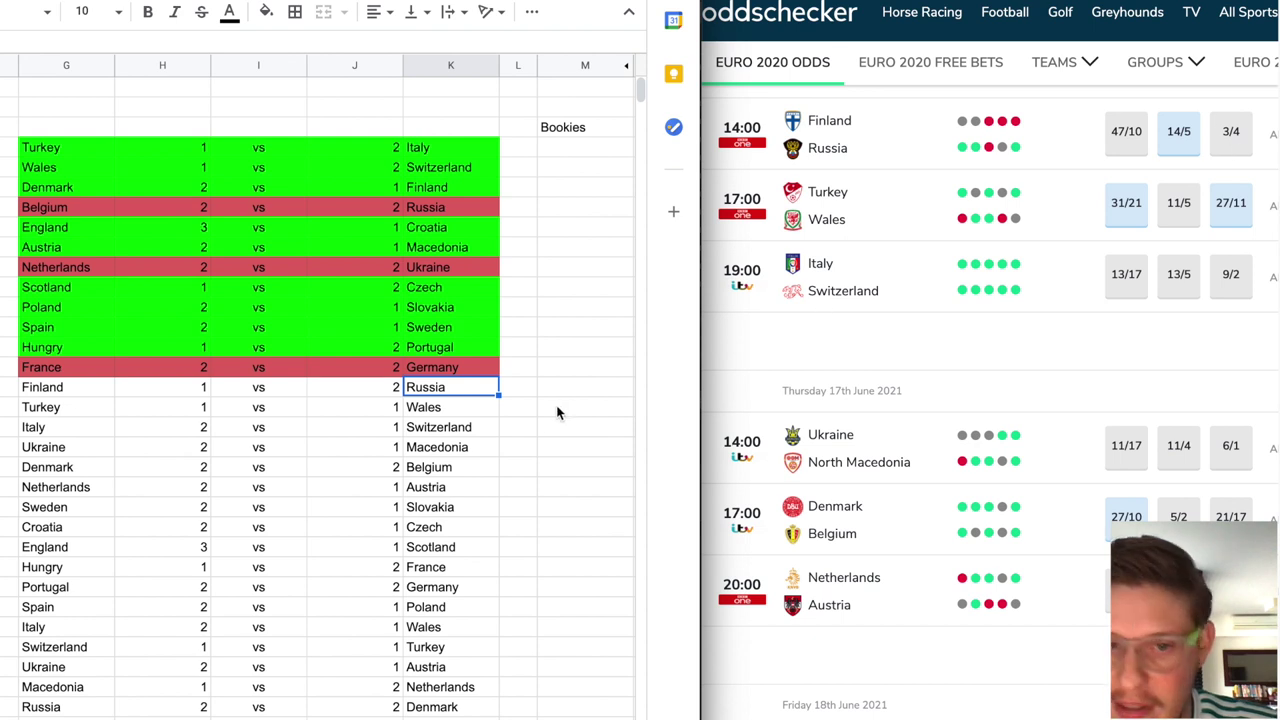
left_click(520, 428)
left_click_drag(424, 392, 65, 390)
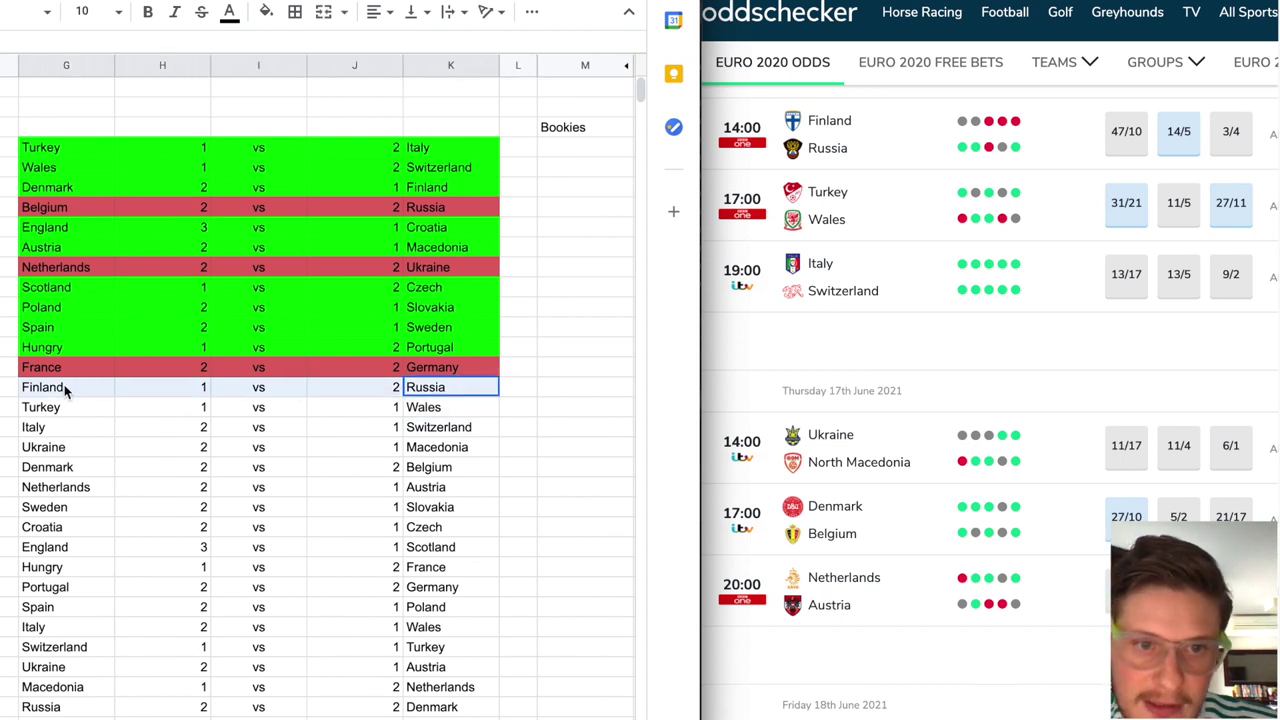
left_click(266, 11)
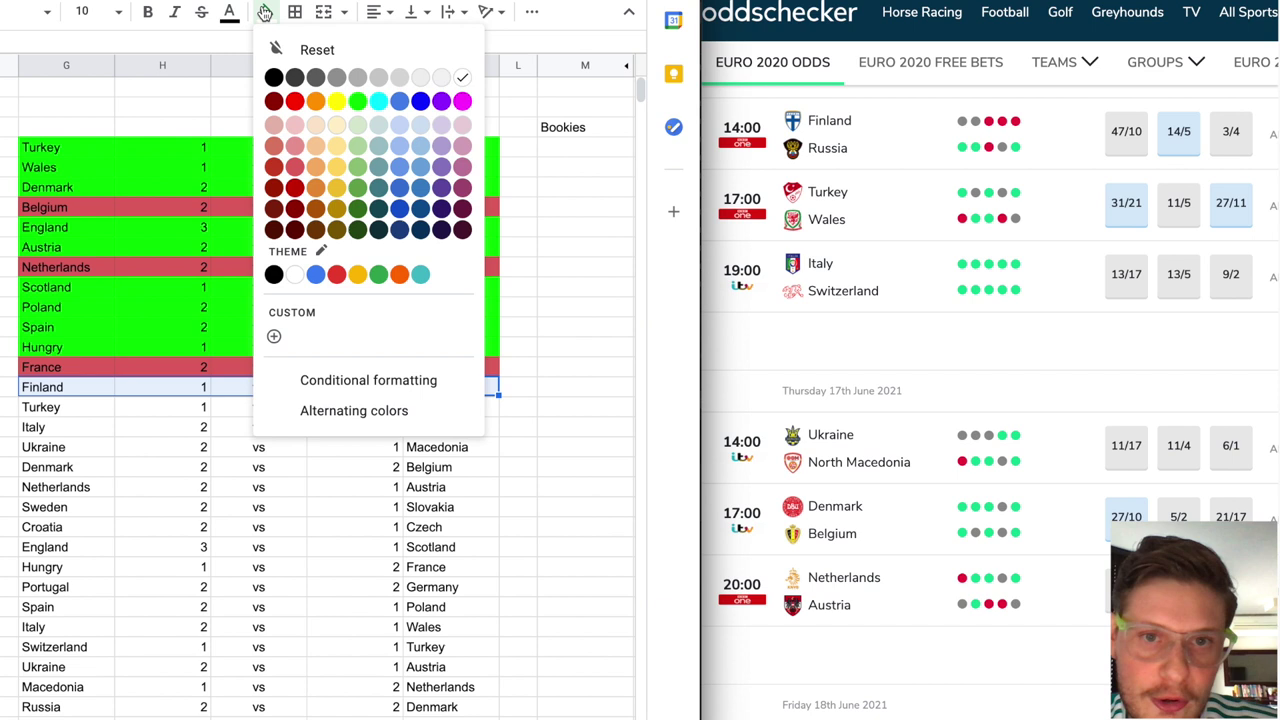
left_click(356, 103)
left_click(356, 443)
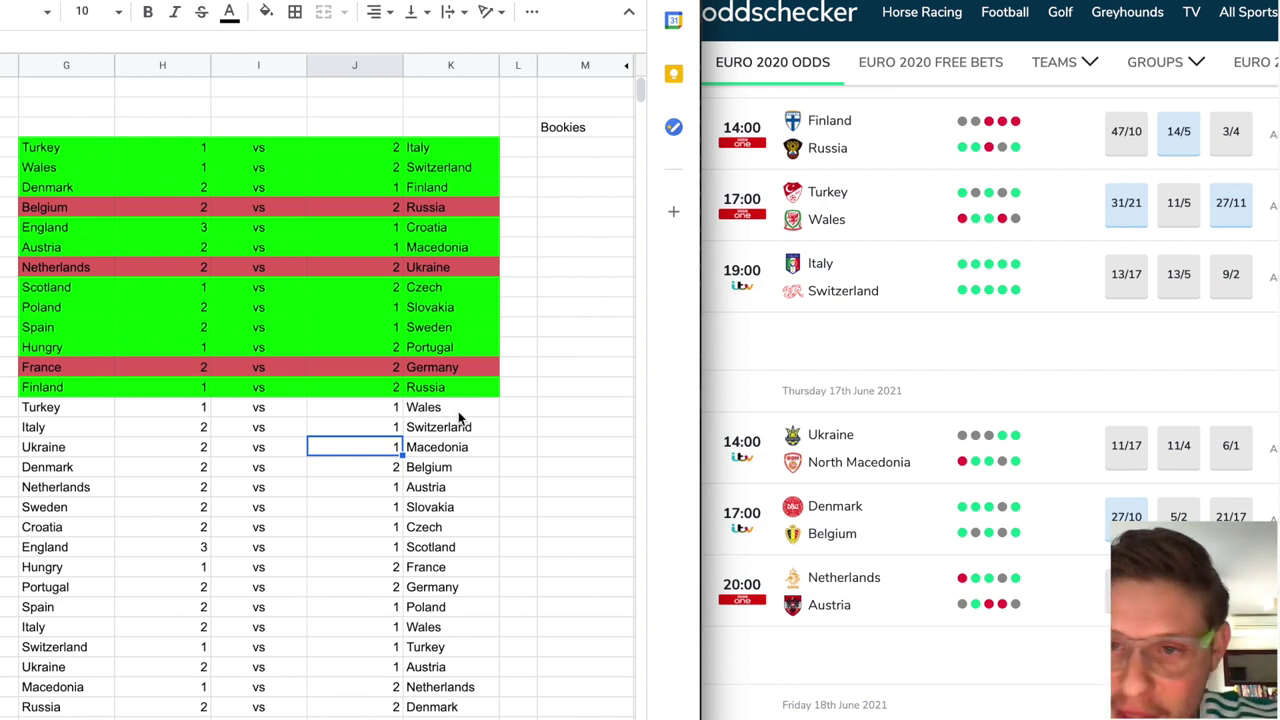
Compare the Turkey vs Wales score prediction with the bookmakers' odds for that fixture
scroll(956, 193, "down", 2)
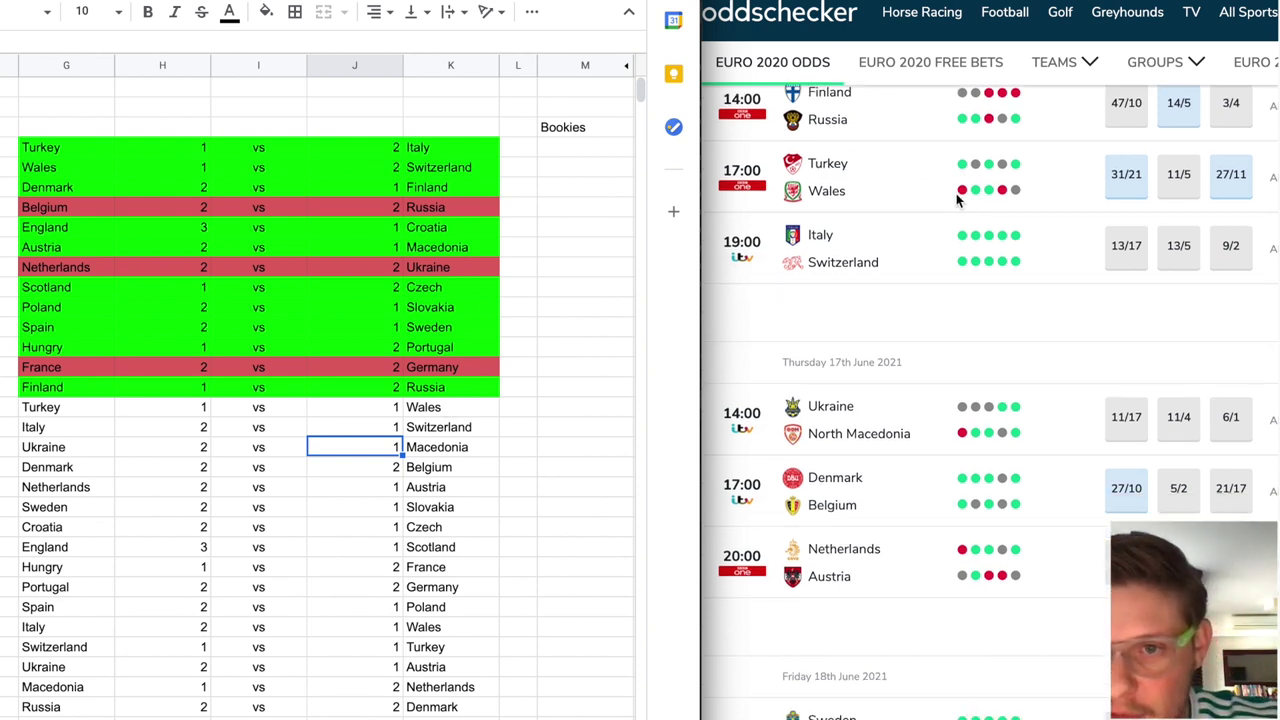
scroll(956, 197, "up", 1)
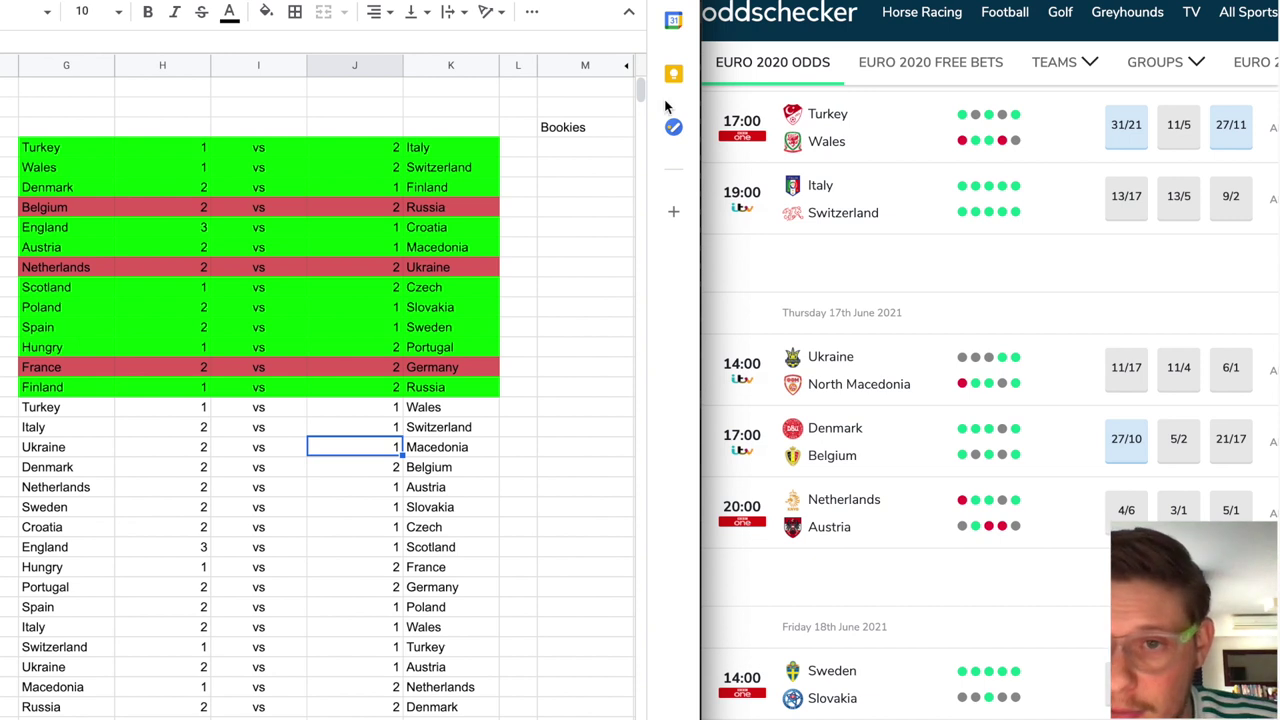
scroll(1037, 113, "down", 1)
scroll(1036, 116, "down", 1)
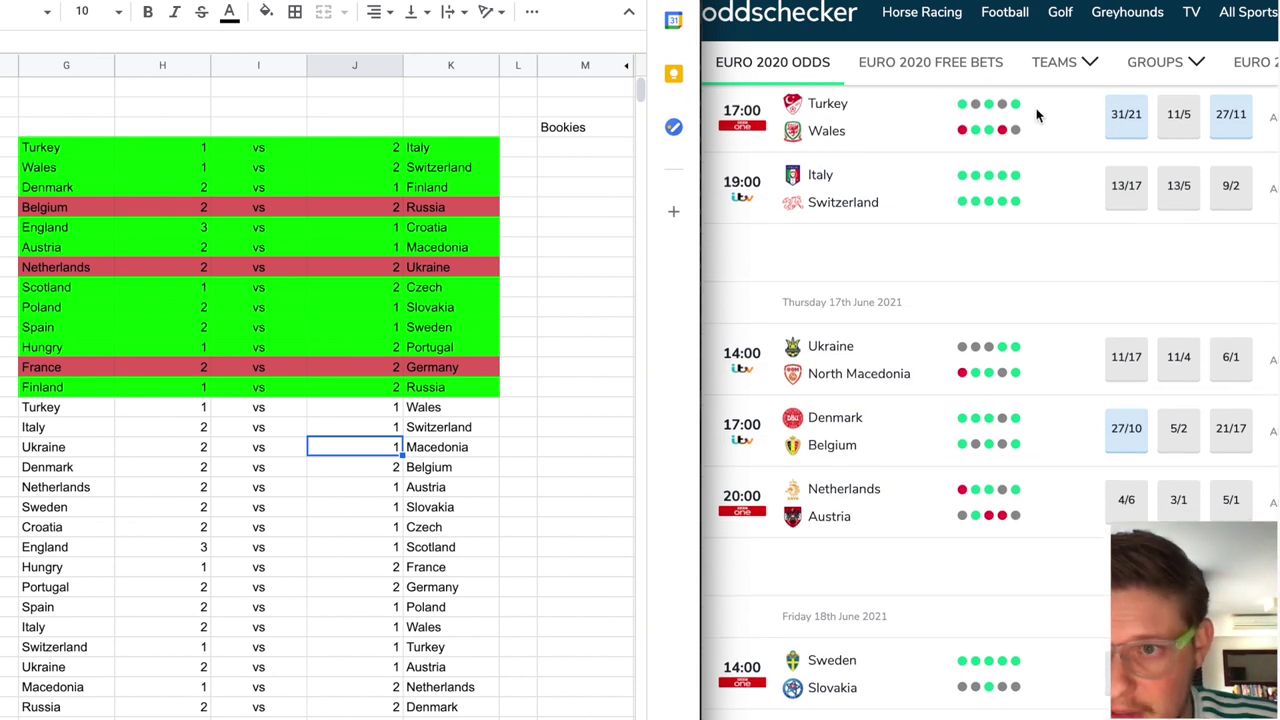
scroll(1036, 116, "up", 1)
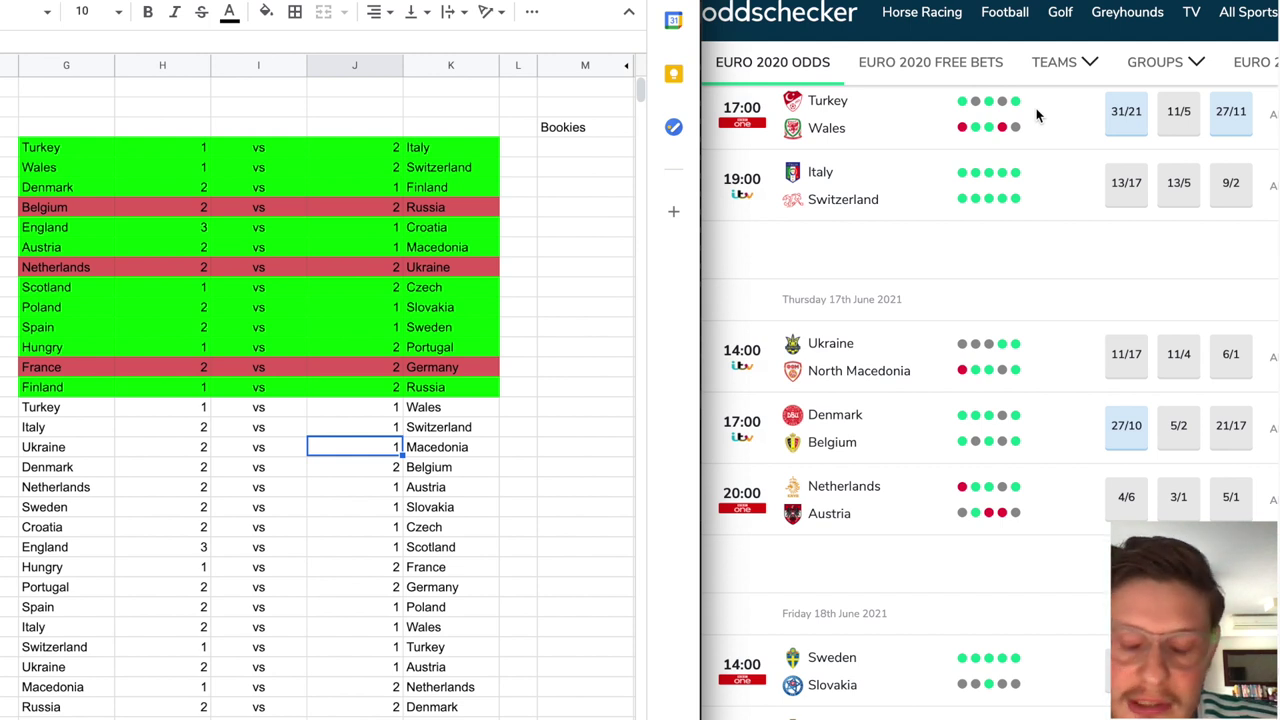
scroll(1036, 116, "down", 1)
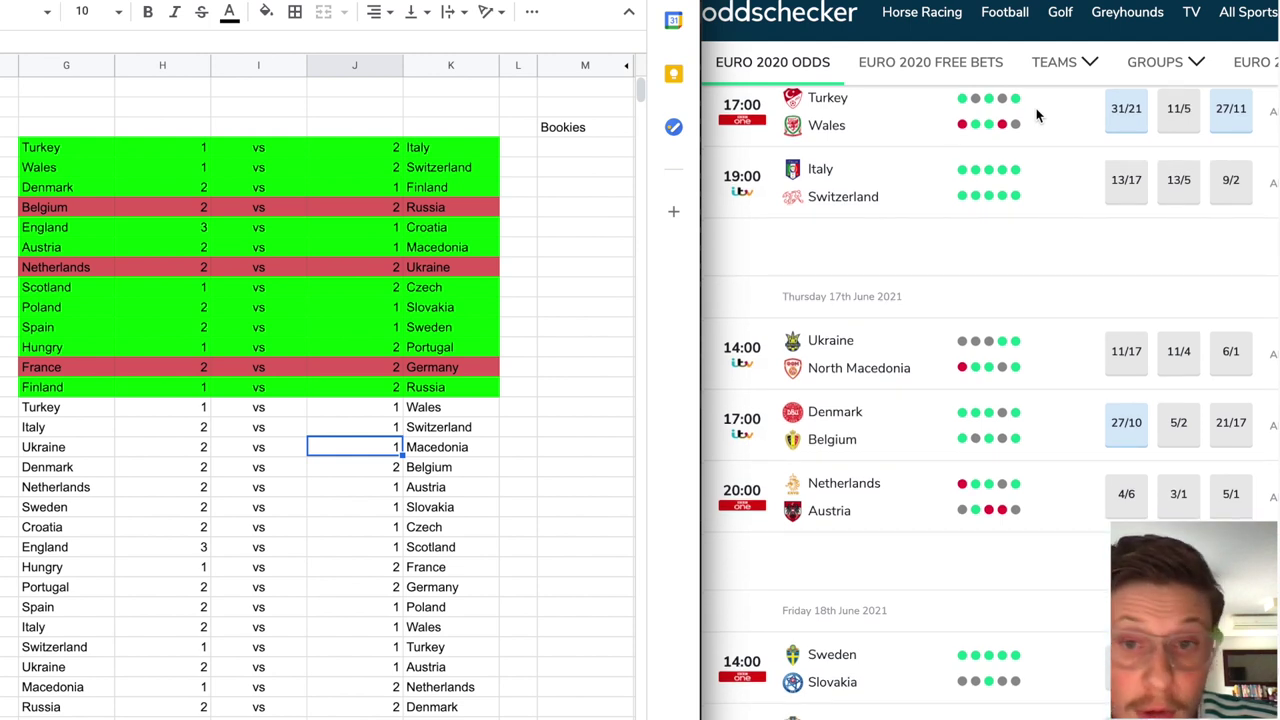
left_click(432, 414)
left_click(84, 412)
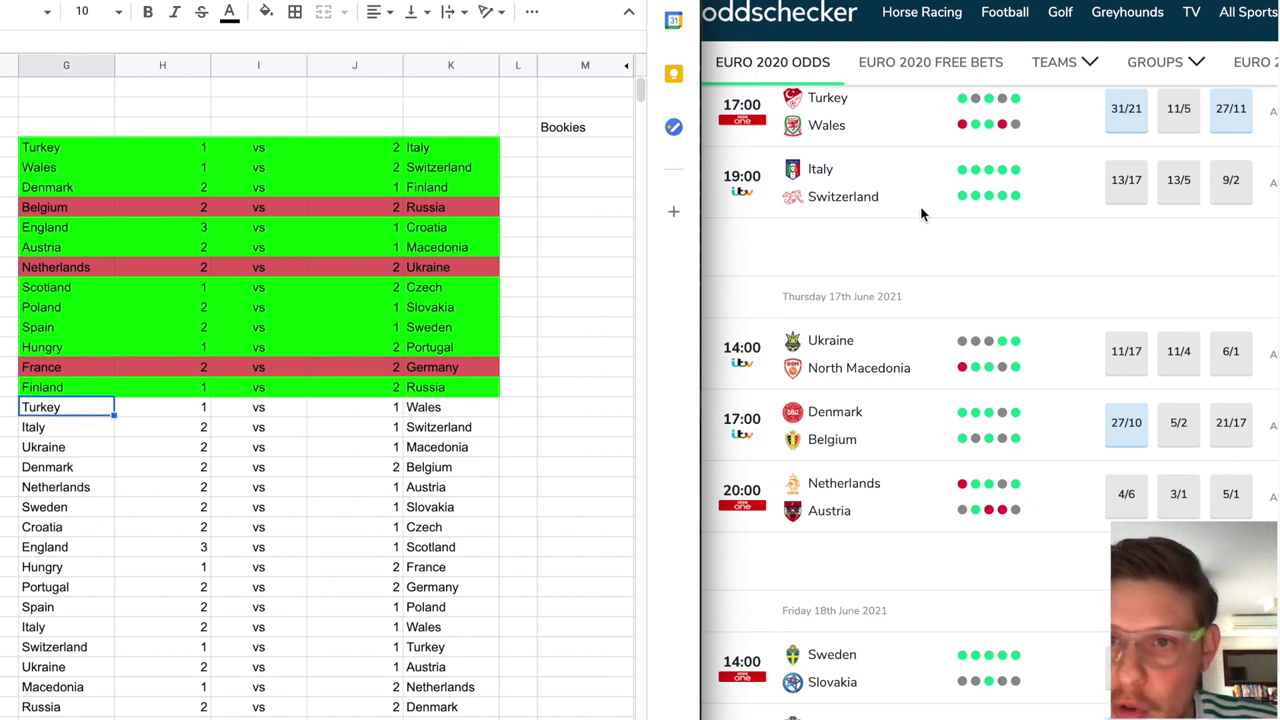
scroll(1086, 233, "up", 1)
scroll(1086, 241, "up", 1)
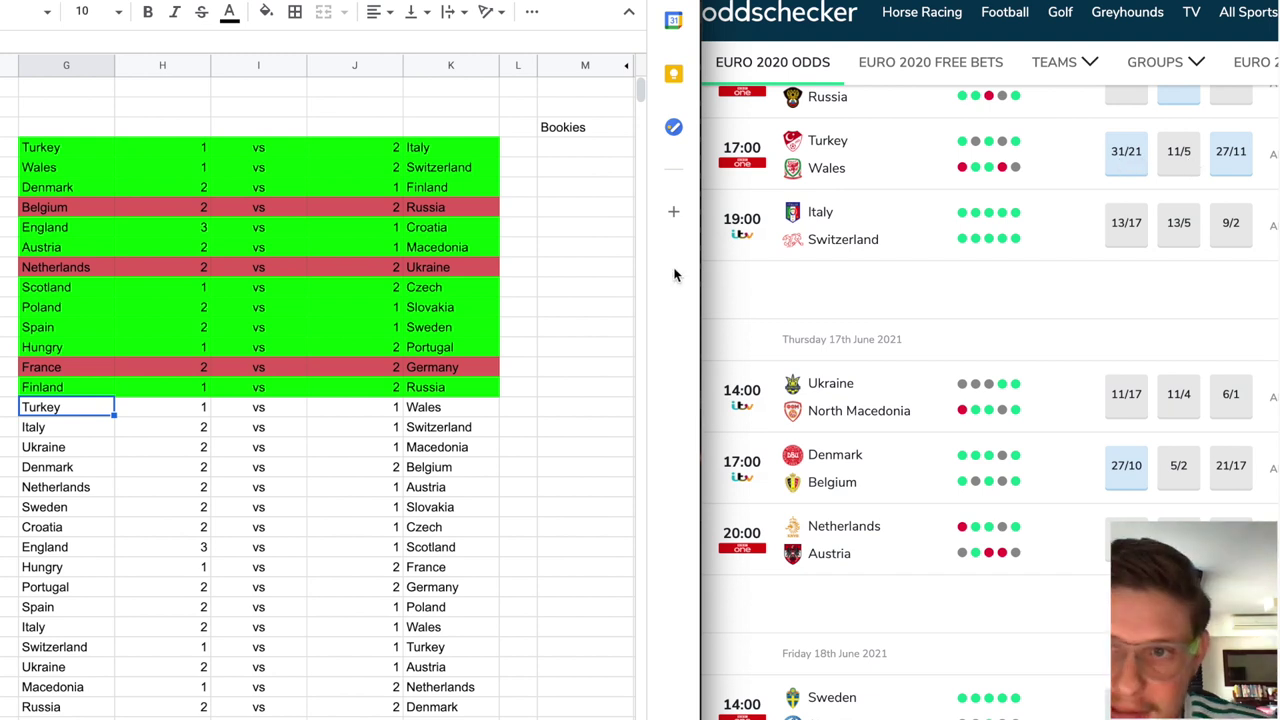
Show the Turkey vs Wales scores in row 17 with one decimal to inspect them, and restore whole numbers
left_click(445, 410)
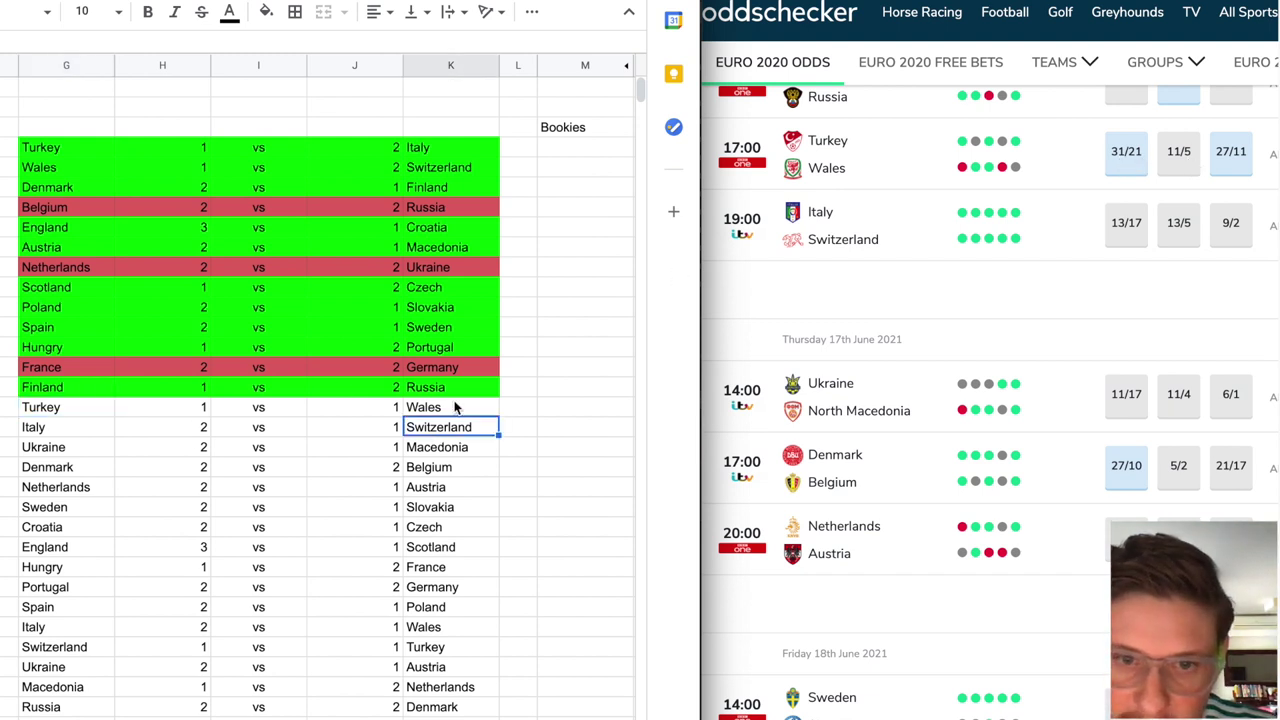
left_click_drag(377, 408, 81, 407)
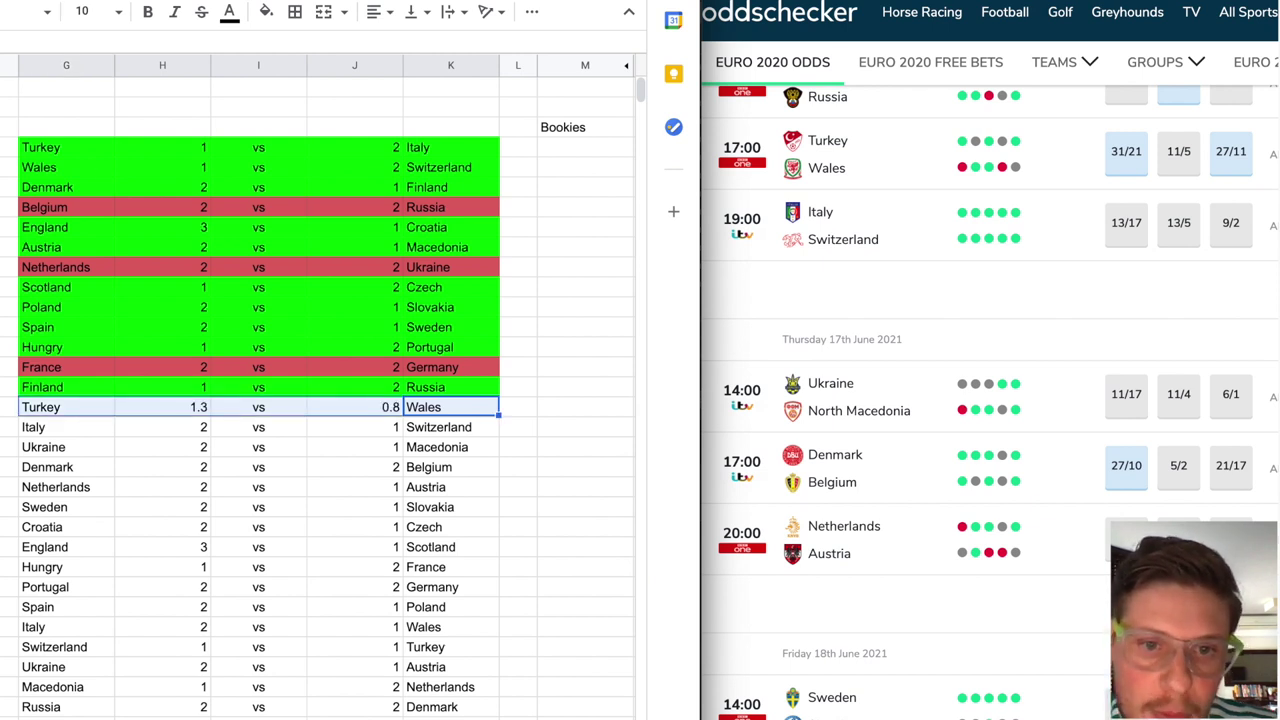
key("ctrl+z")
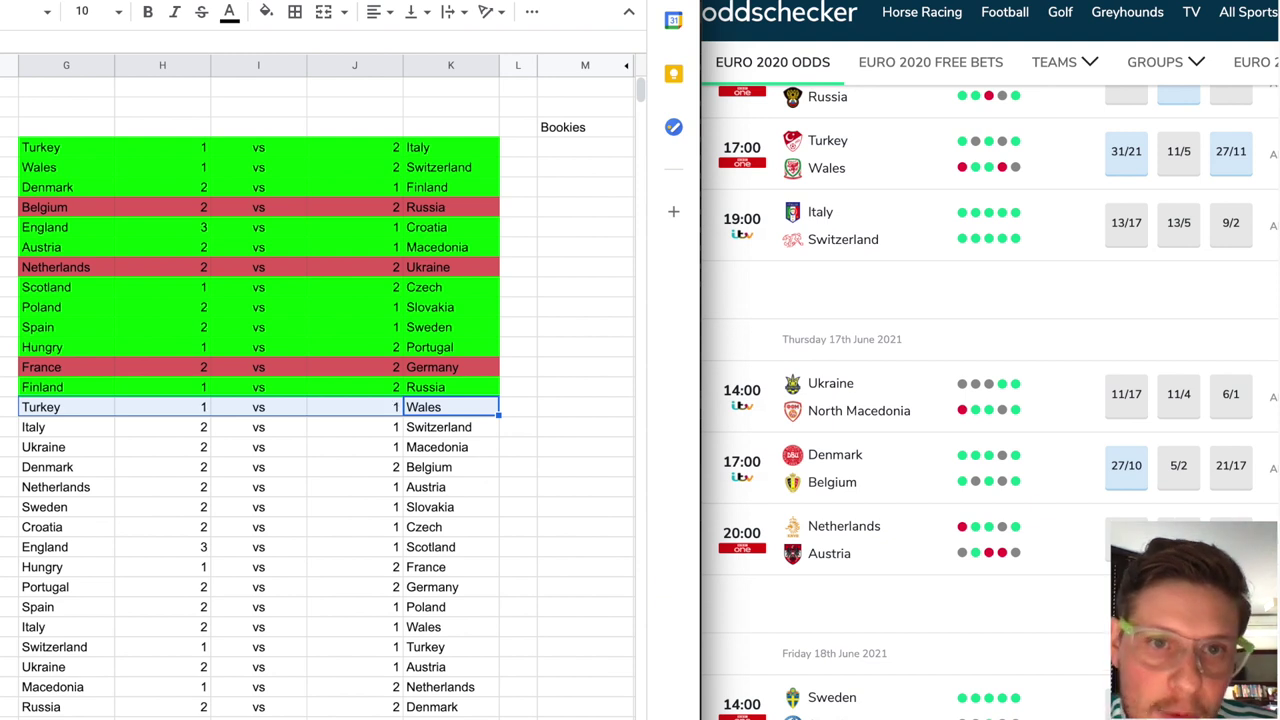
Fill the Turkey vs Wales row from G17 to K17 orange
left_click(266, 12)
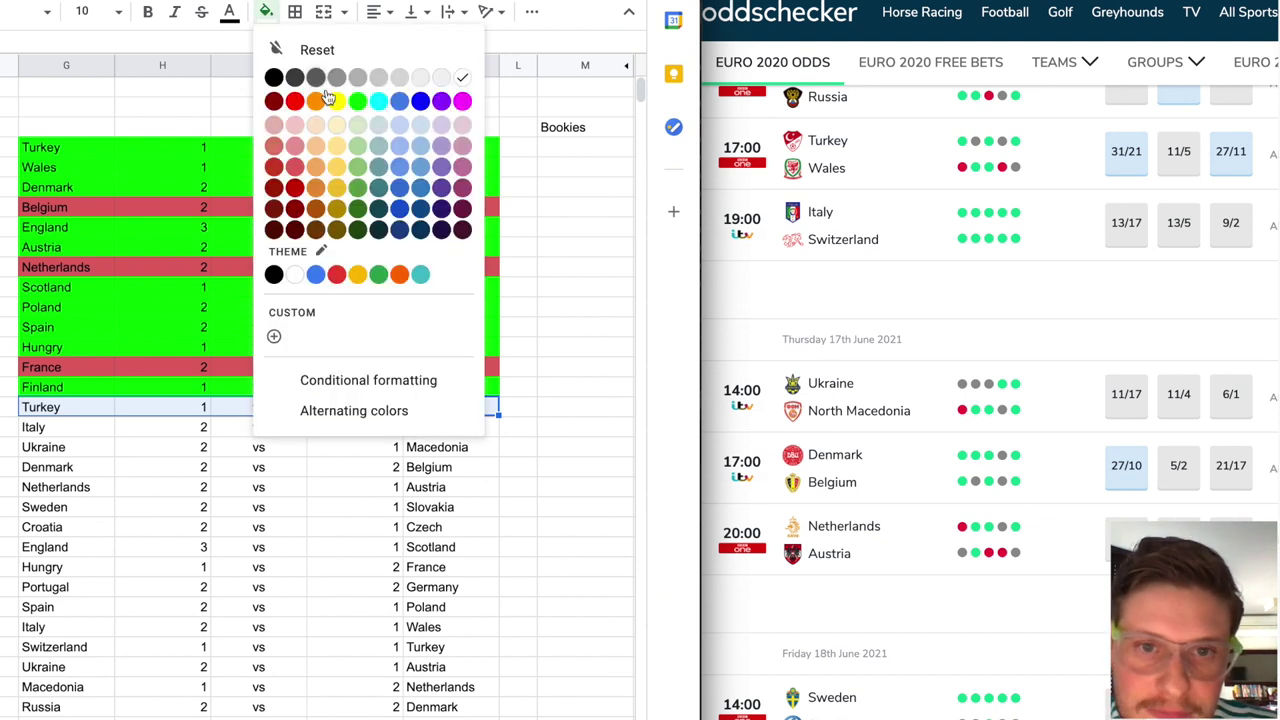
left_click(295, 167)
left_click(266, 12)
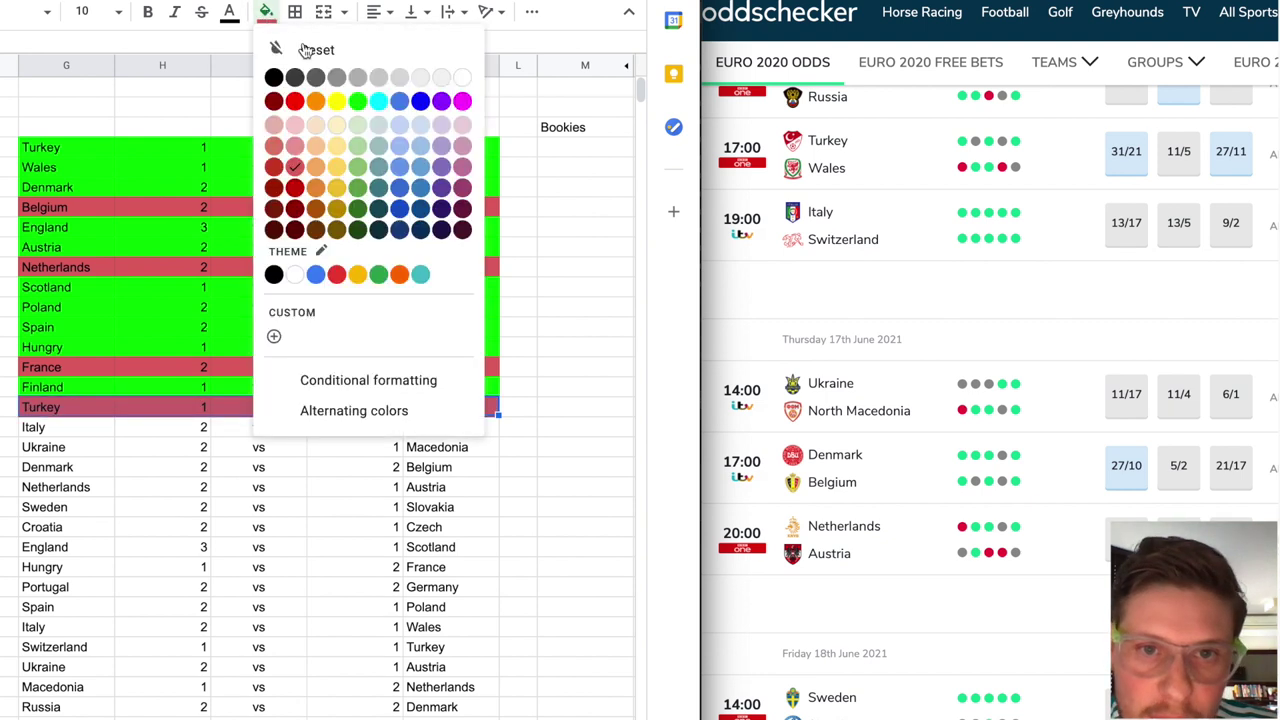
left_click(314, 104)
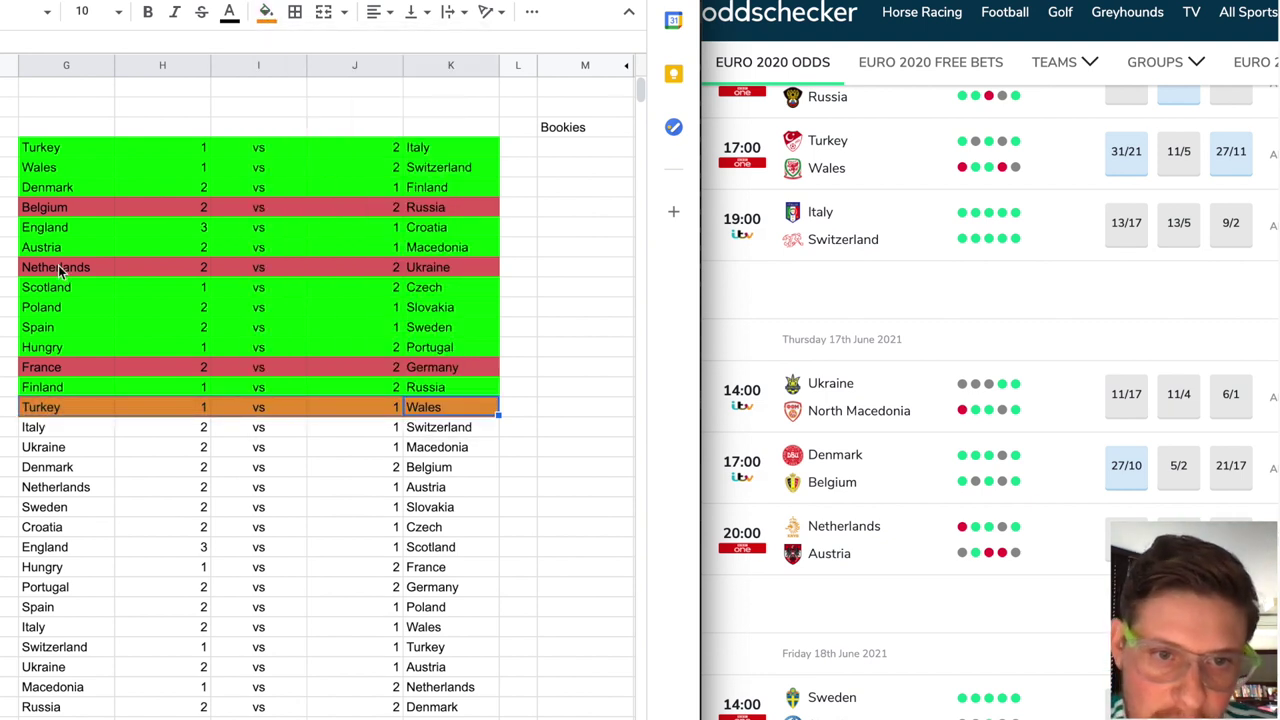
Recolour the Netherlands vs Ukraine and Belgium vs Russia rows orange across columns G to K
left_click_drag(58, 268, 448, 267)
left_click(266, 12)
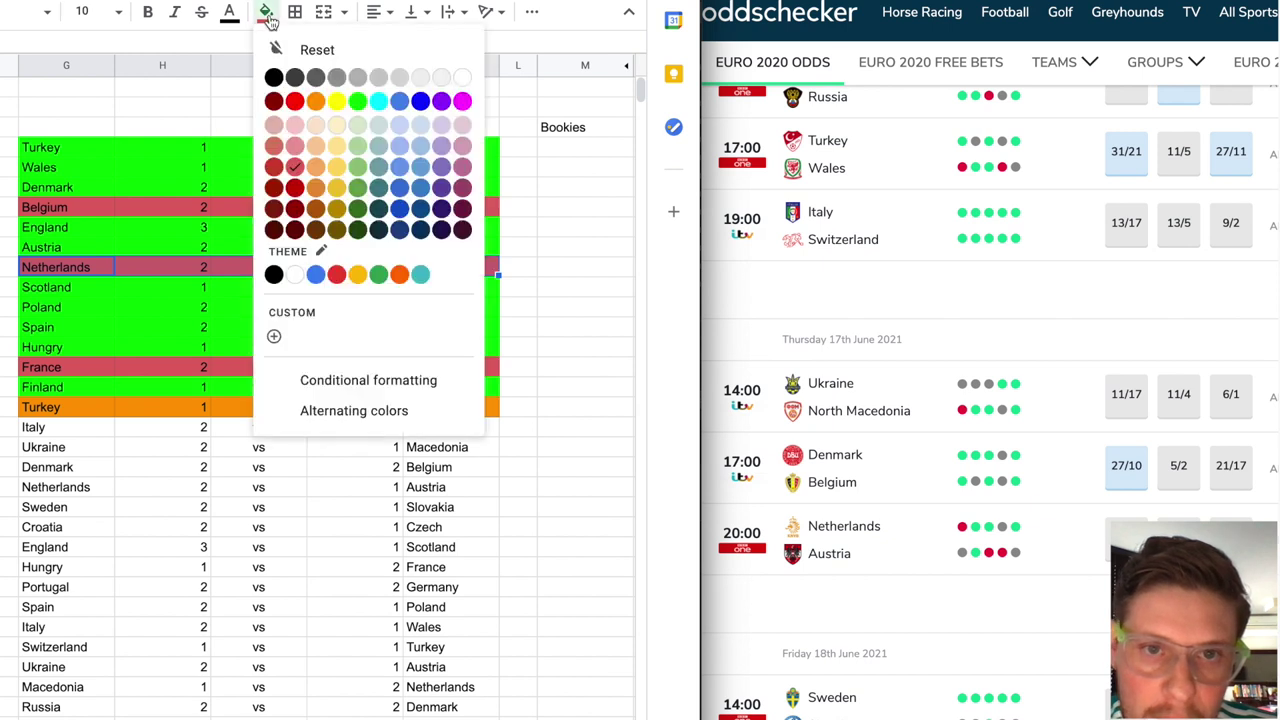
left_click(315, 101)
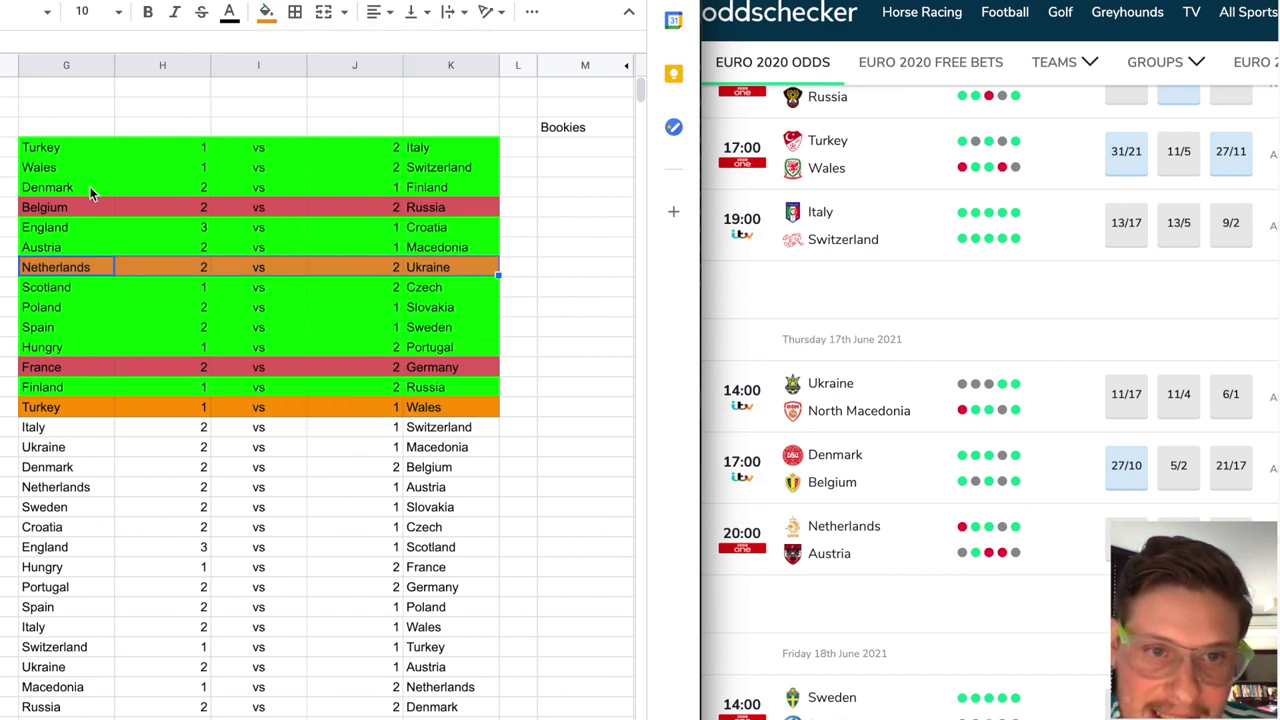
left_click_drag(60, 207, 448, 211)
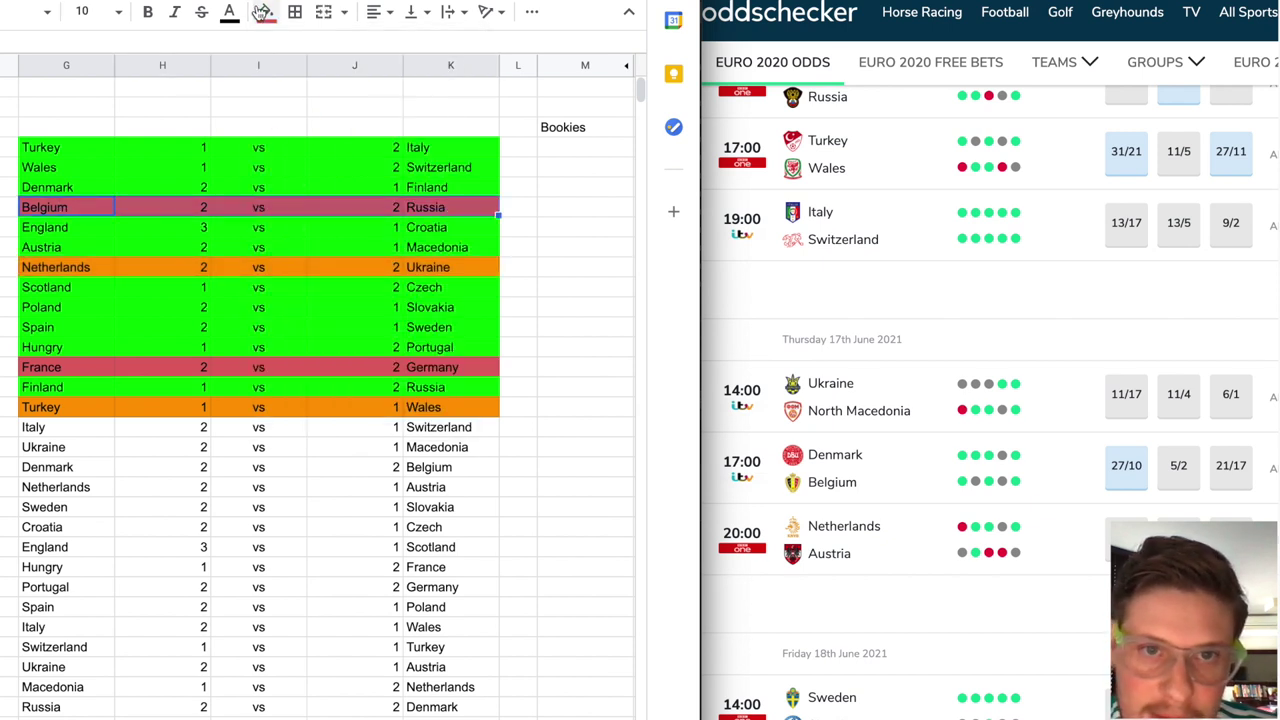
left_click(266, 12)
left_click(315, 103)
left_click(317, 404)
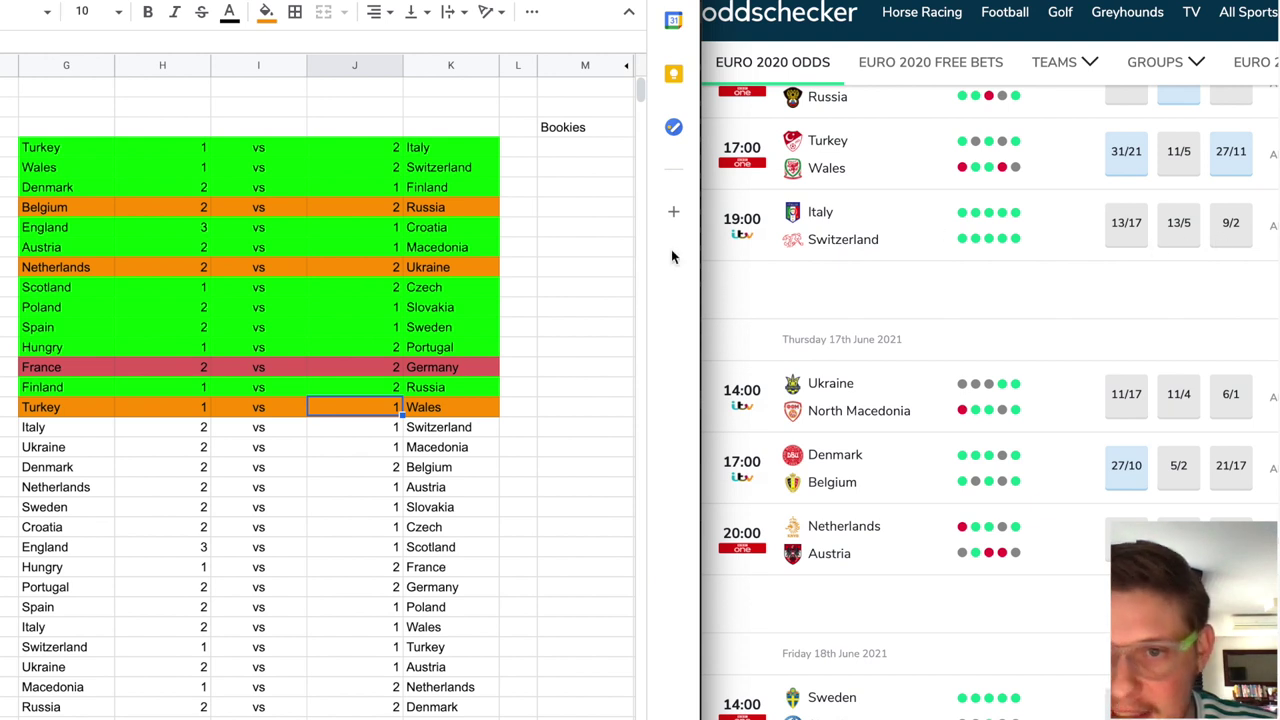
Fill the Italy vs Switzerland row from G18 to K18 green
left_click(199, 487)
left_click_drag(68, 435, 457, 432)
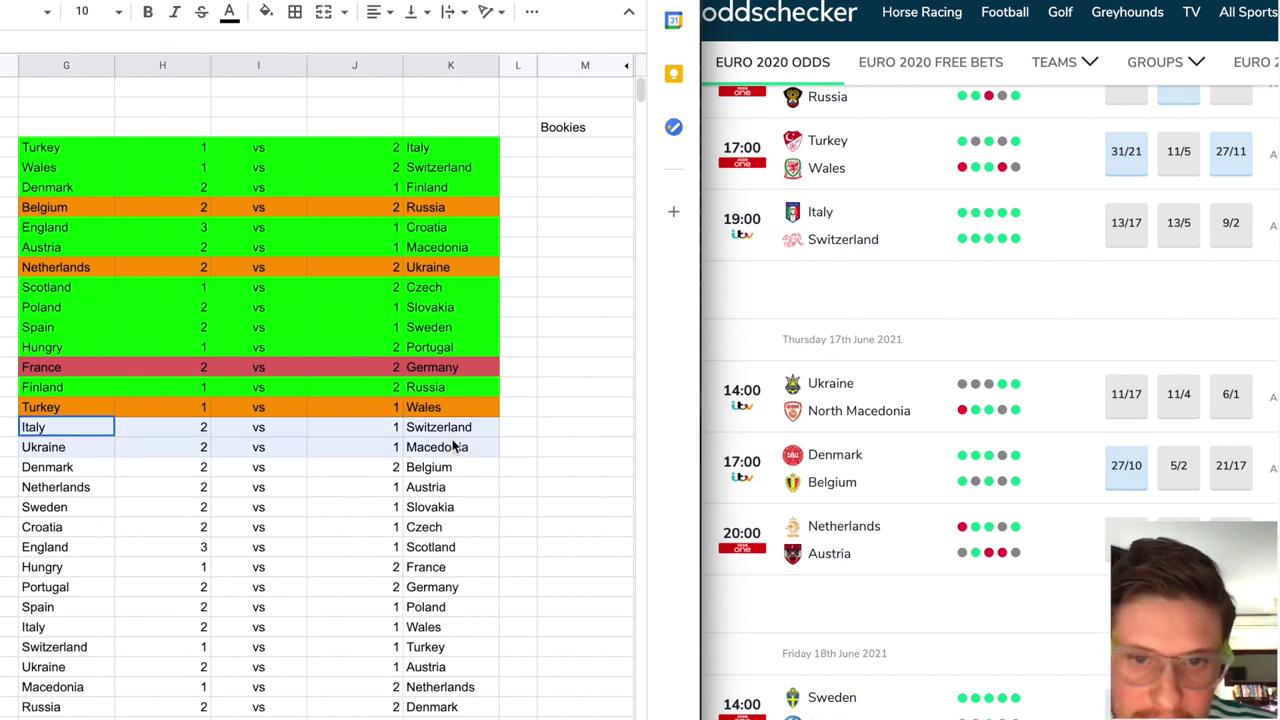
left_click(268, 12)
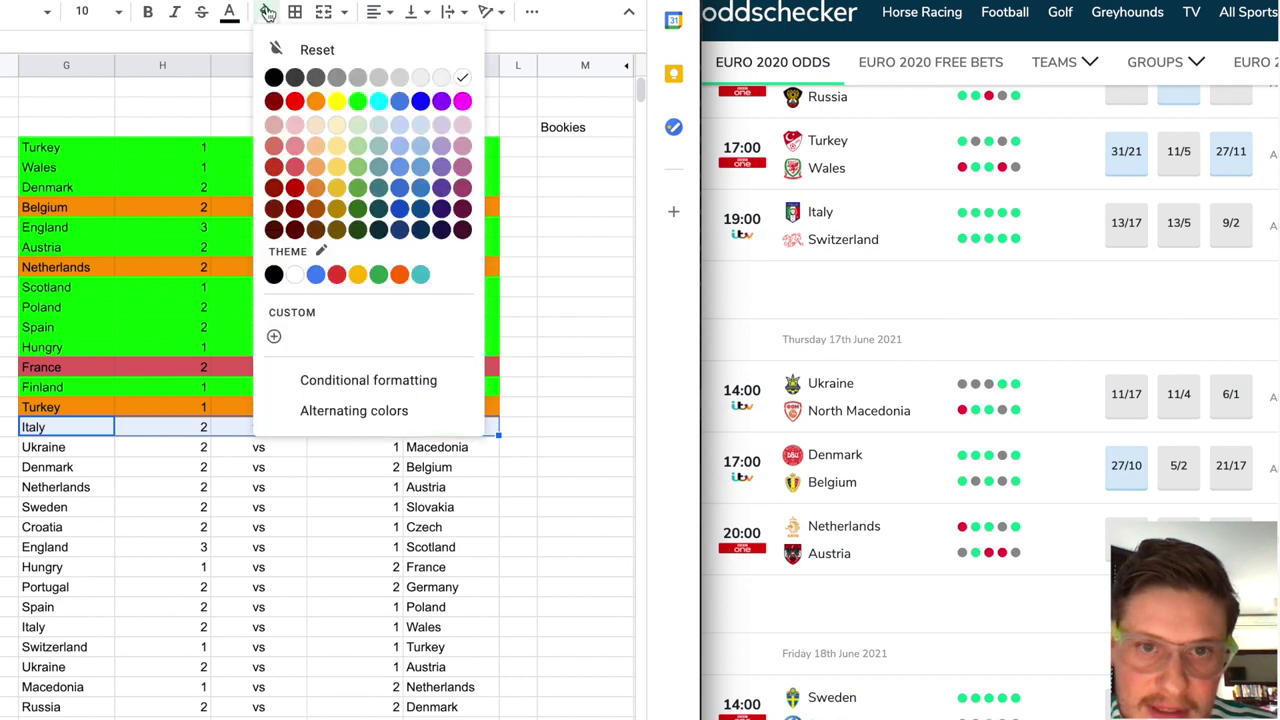
left_click(357, 100)
left_click(283, 514)
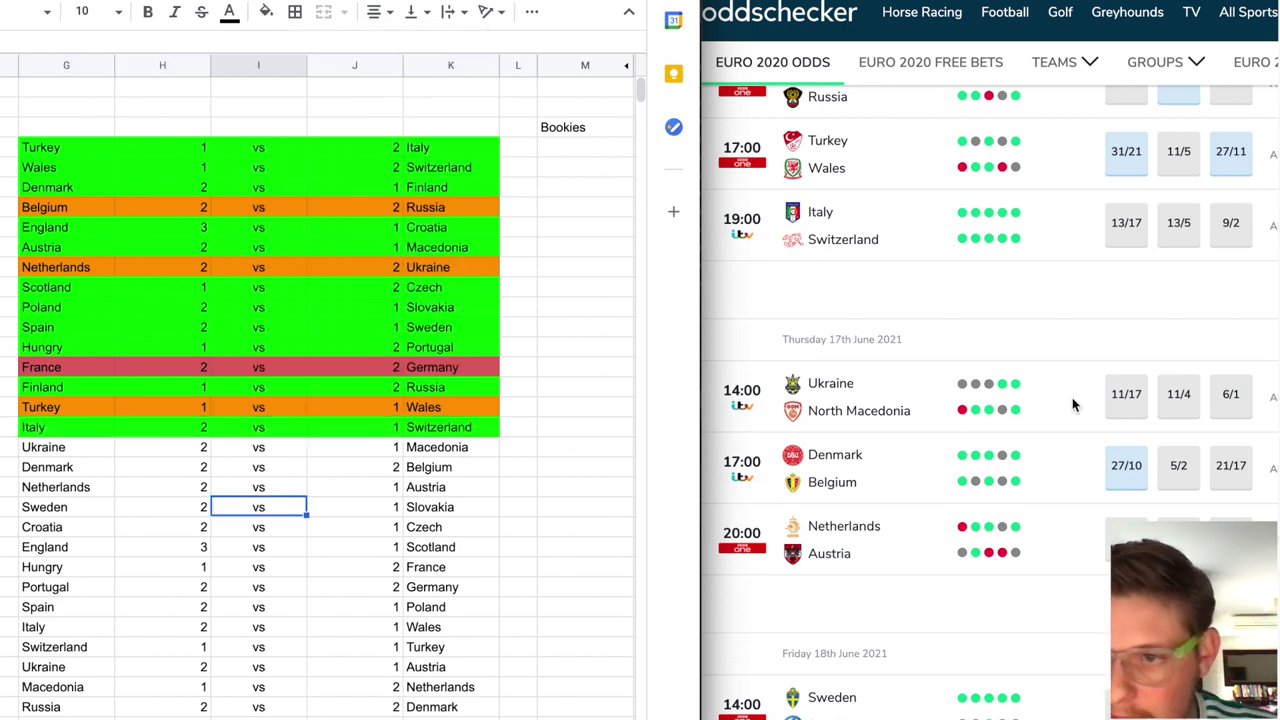
Fill the Ukraine vs Macedonia row from G19 to K19 green
left_click_drag(64, 447, 457, 449)
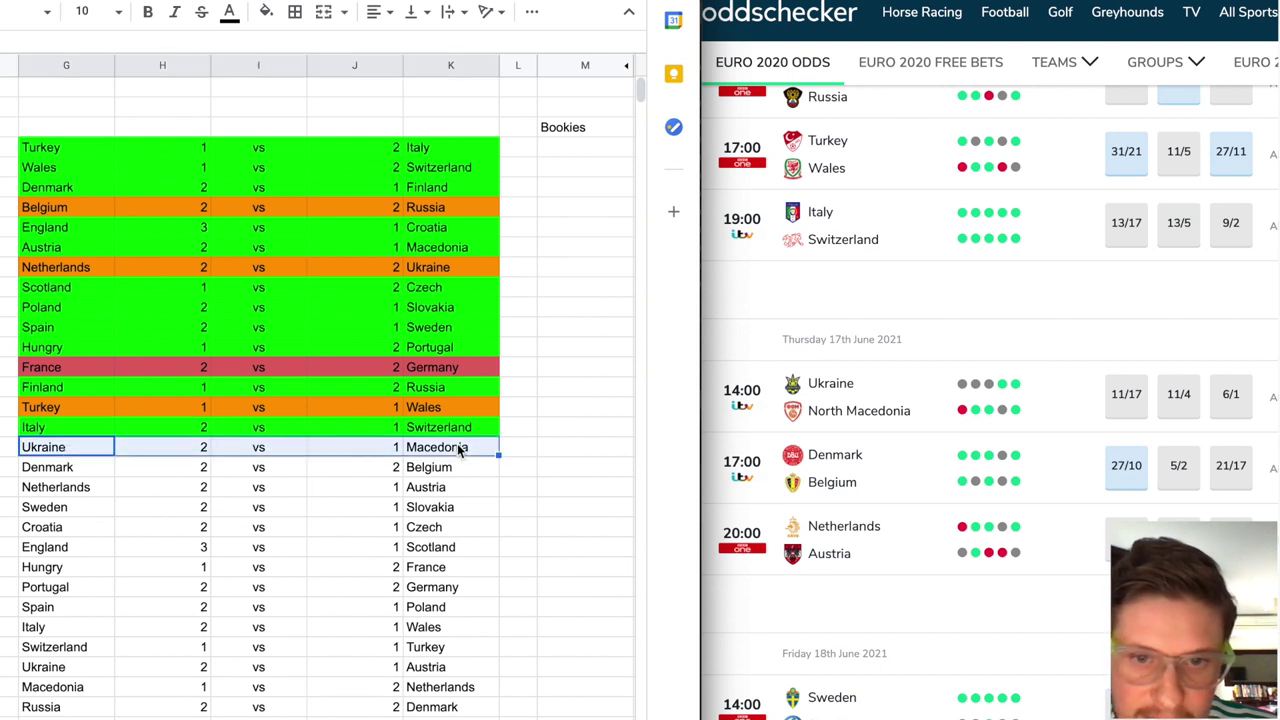
left_click(266, 11)
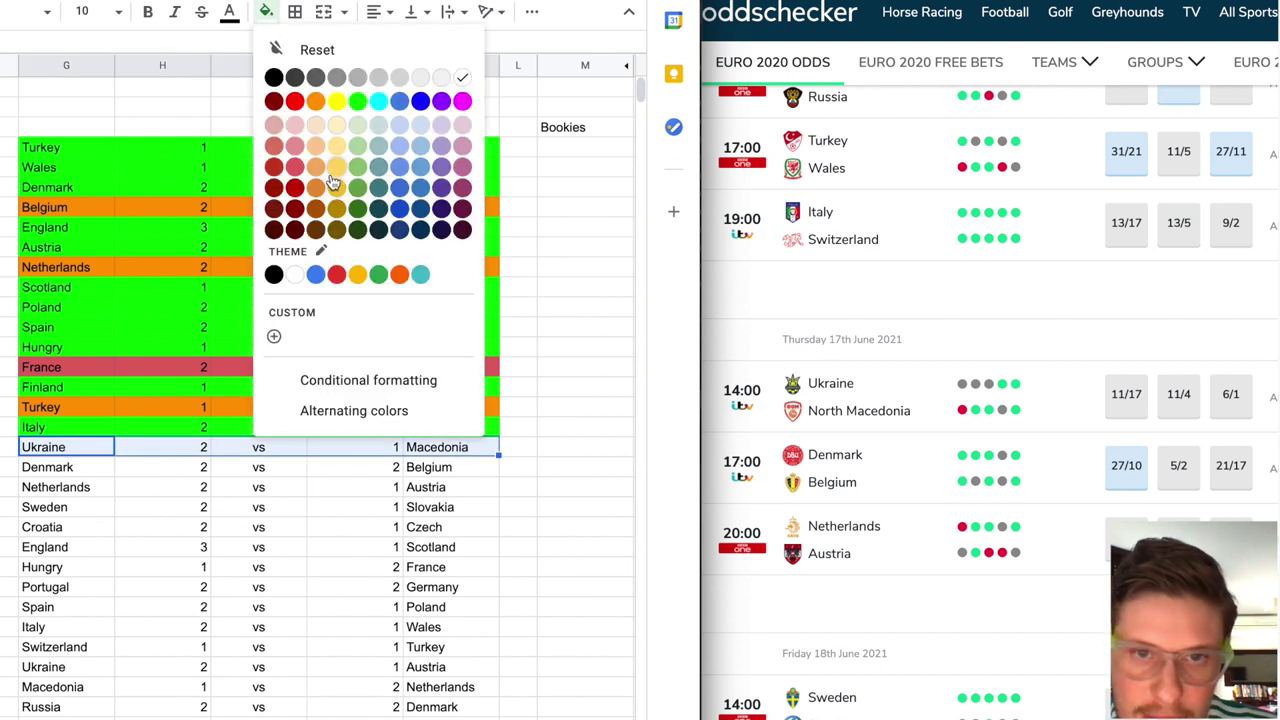
left_click(358, 101)
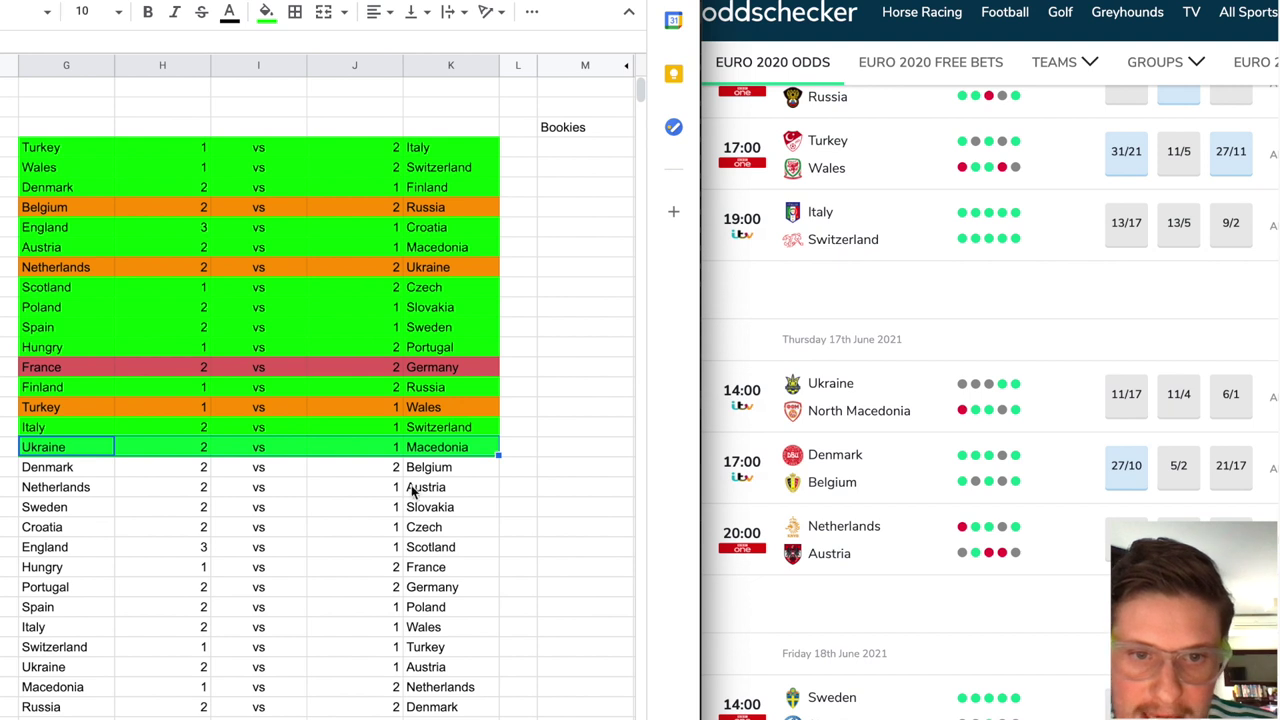
Show the Denmark vs Belgium scores in row 20 with one decimal to inspect them, and restore whole numbers
left_click_drag(25, 467, 413, 472)
left_click(5, 11)
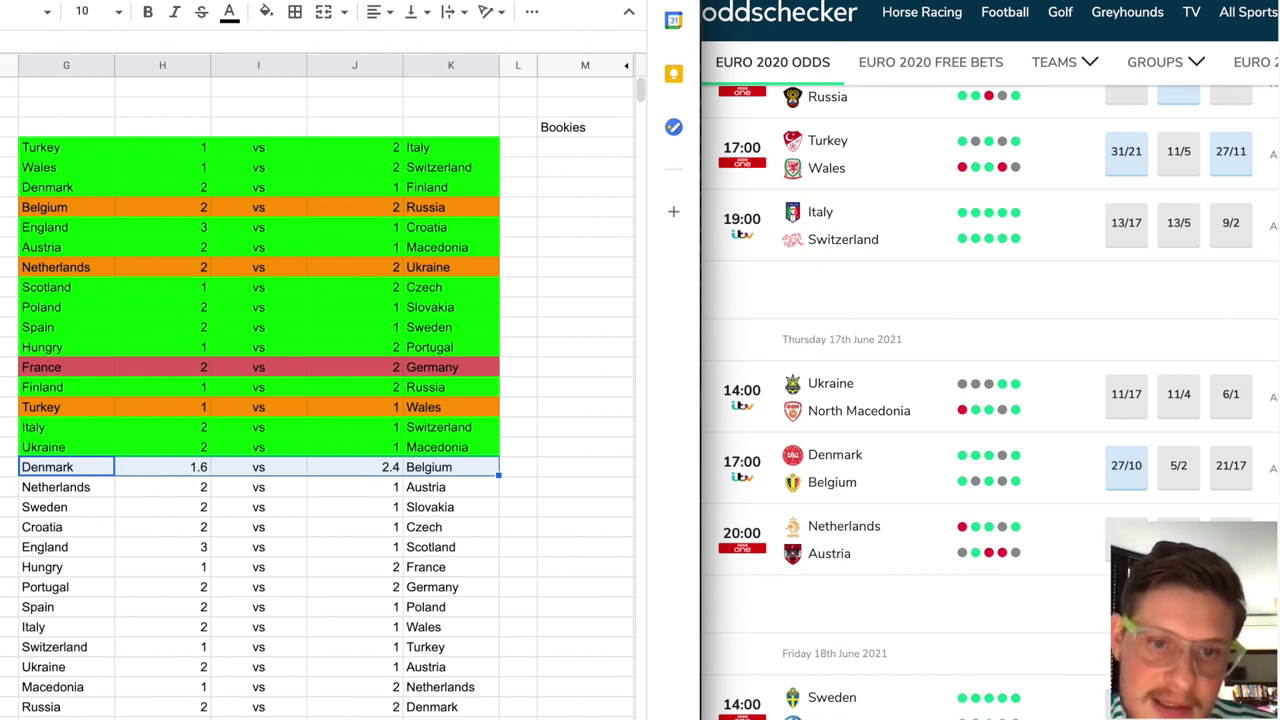
key("ctrl+z")
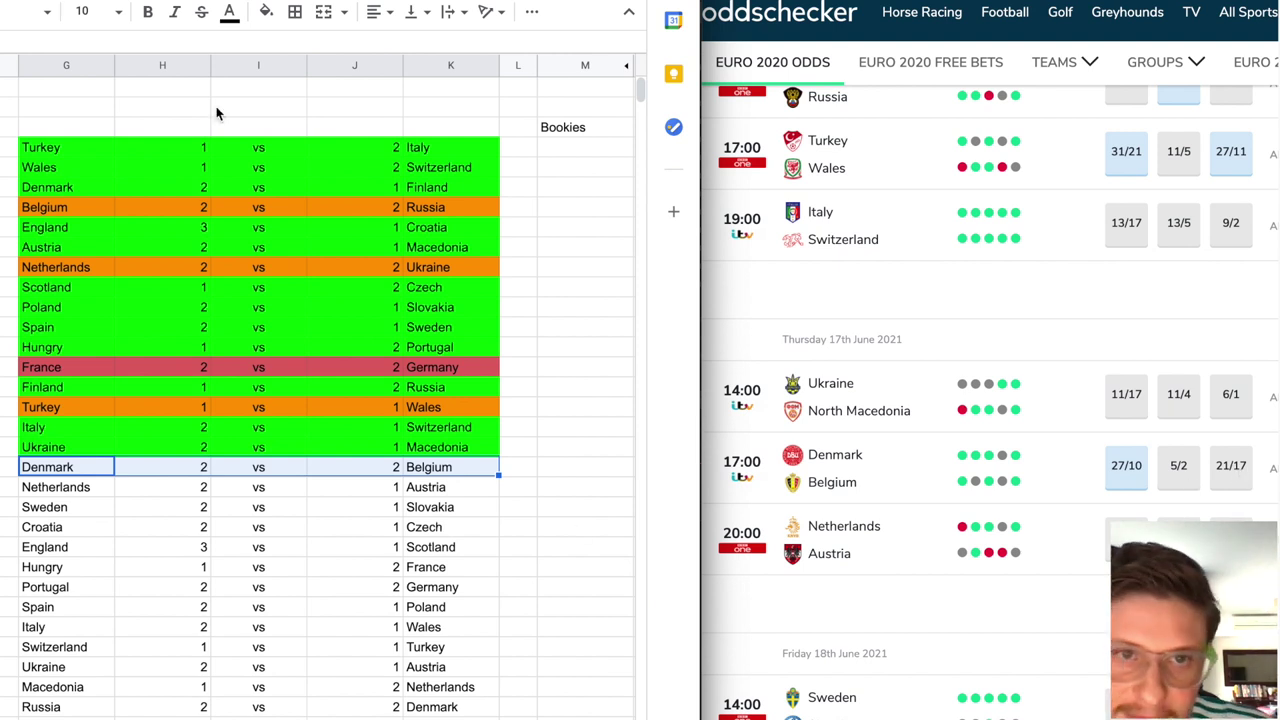
Fill the Denmark vs Belgium row from G20 to K20 orange
left_click(266, 14)
left_click(315, 101)
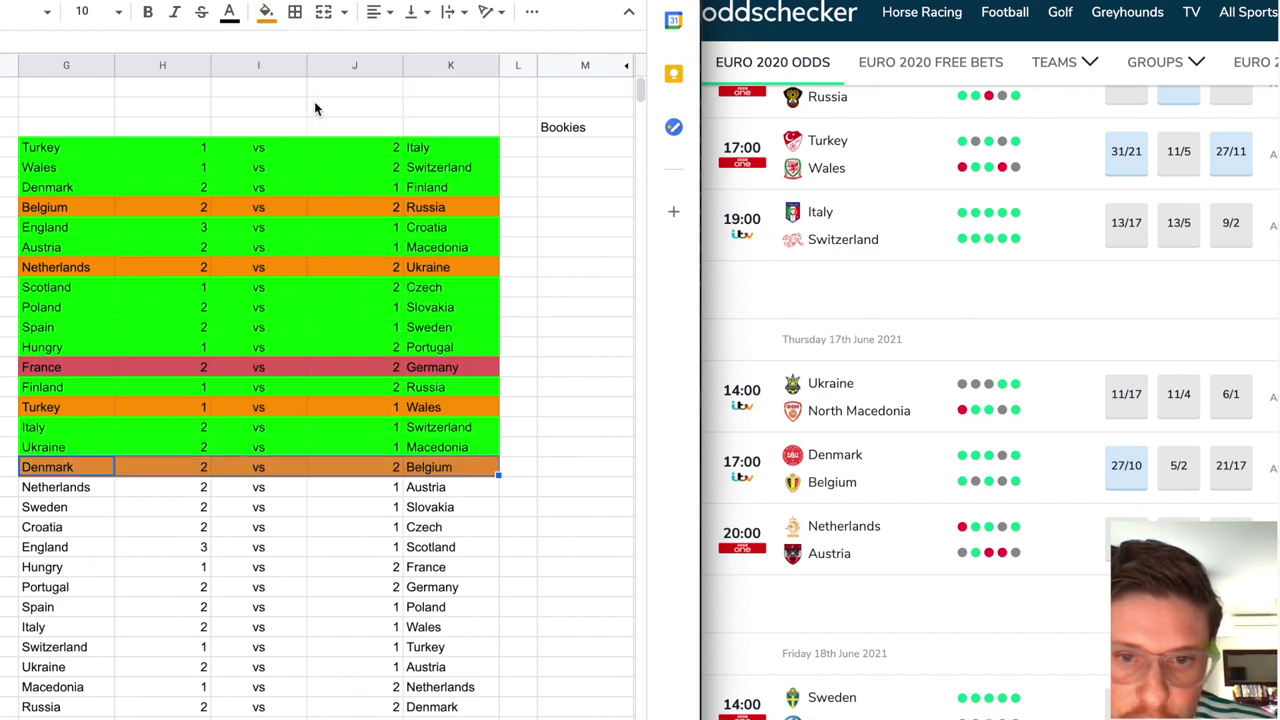
left_click(276, 567)
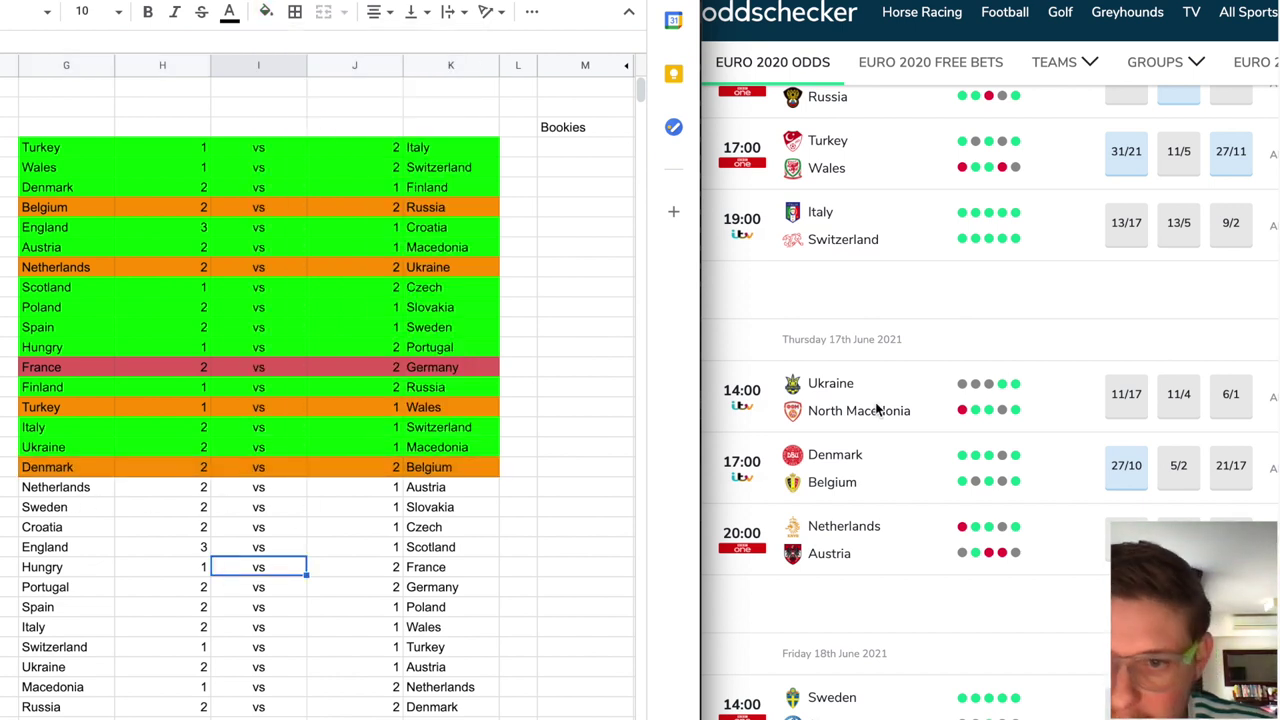
Examine the bookmakers' odds from Netherlands vs Austria onward and review the France vs Germany row
scroll(1084, 327, "down", 4)
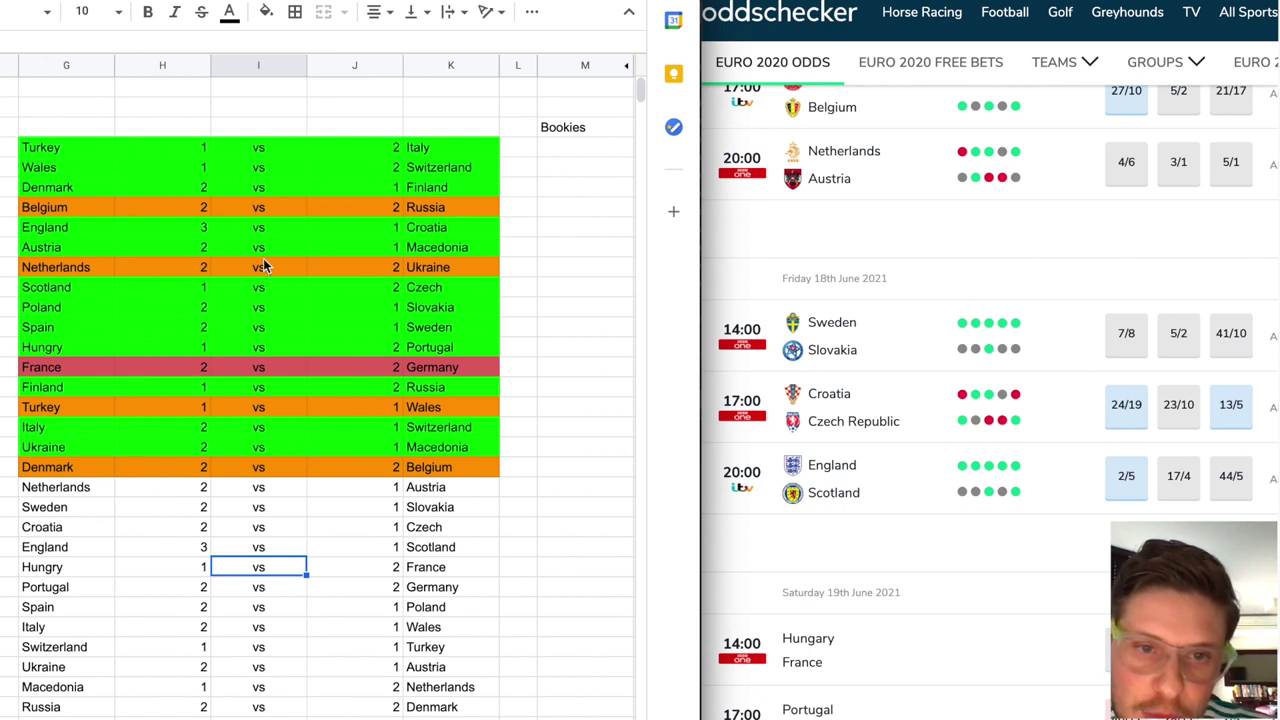
left_click_drag(57, 370, 455, 371)
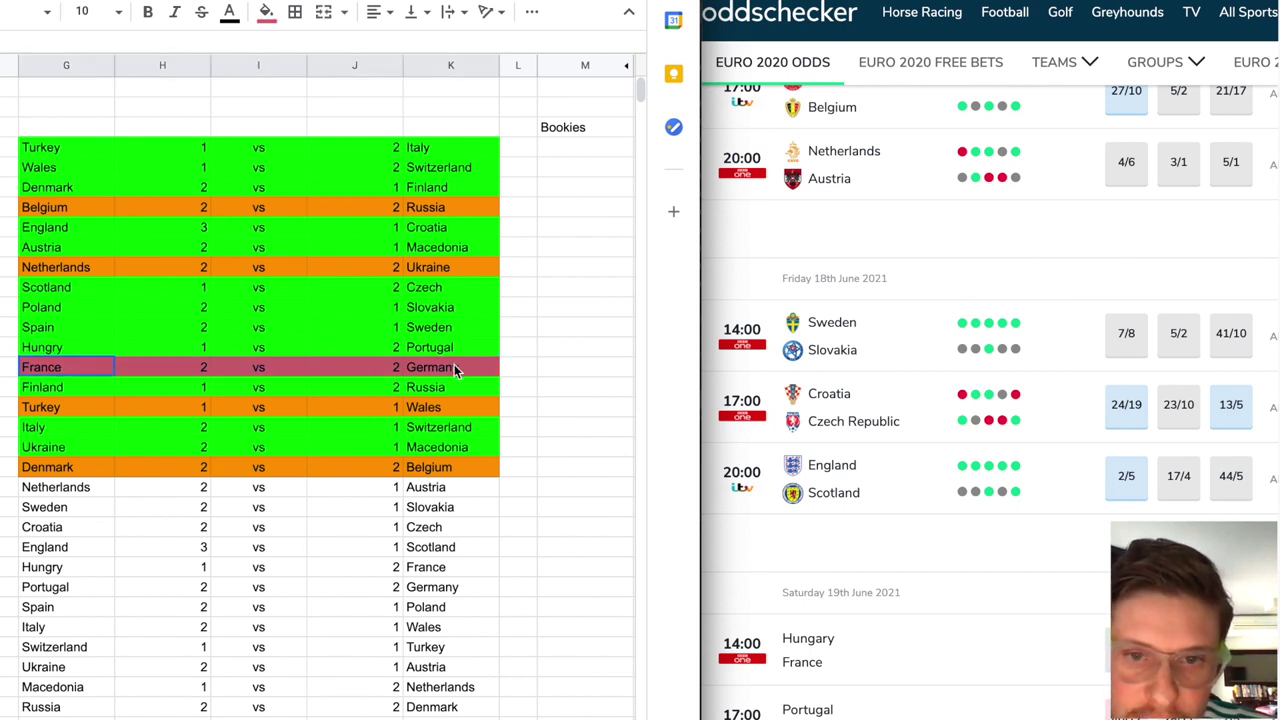
left_click(431, 451)
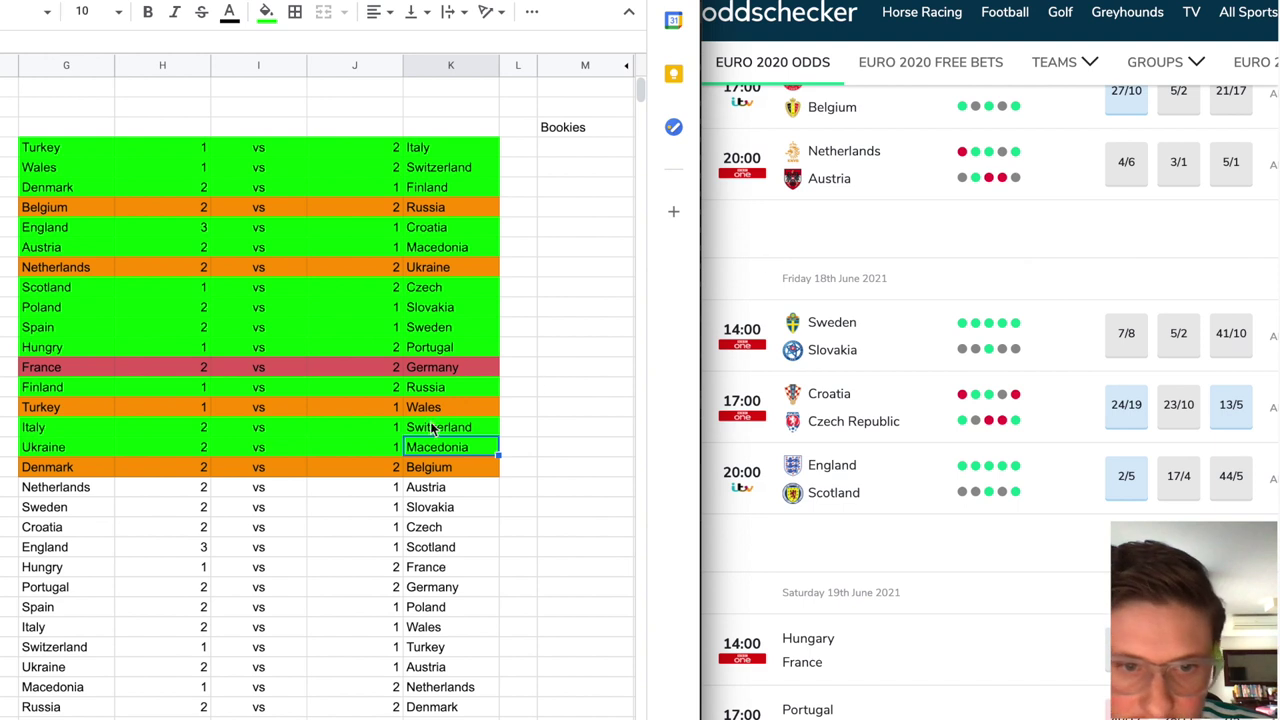
Fill the Netherlands vs Austria row bright green across columns G to K
left_click_drag(80, 488, 418, 489)
left_click(266, 12)
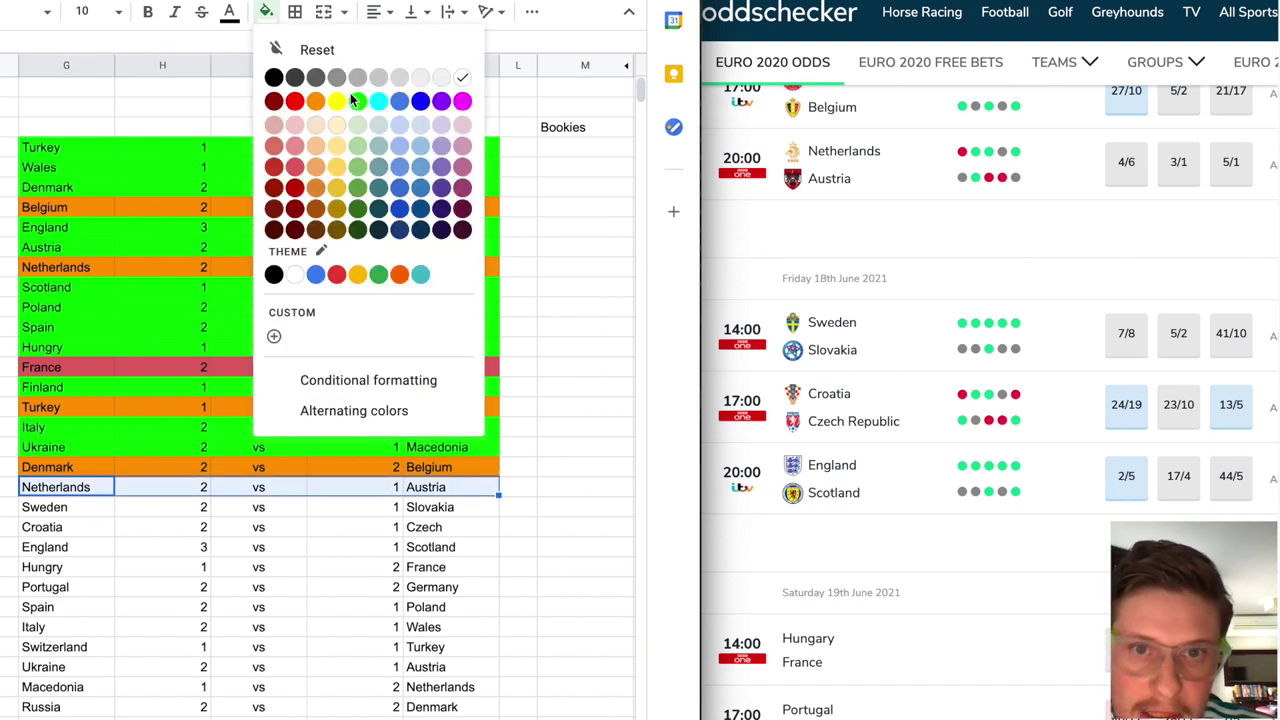
left_click(357, 101)
left_click(231, 544)
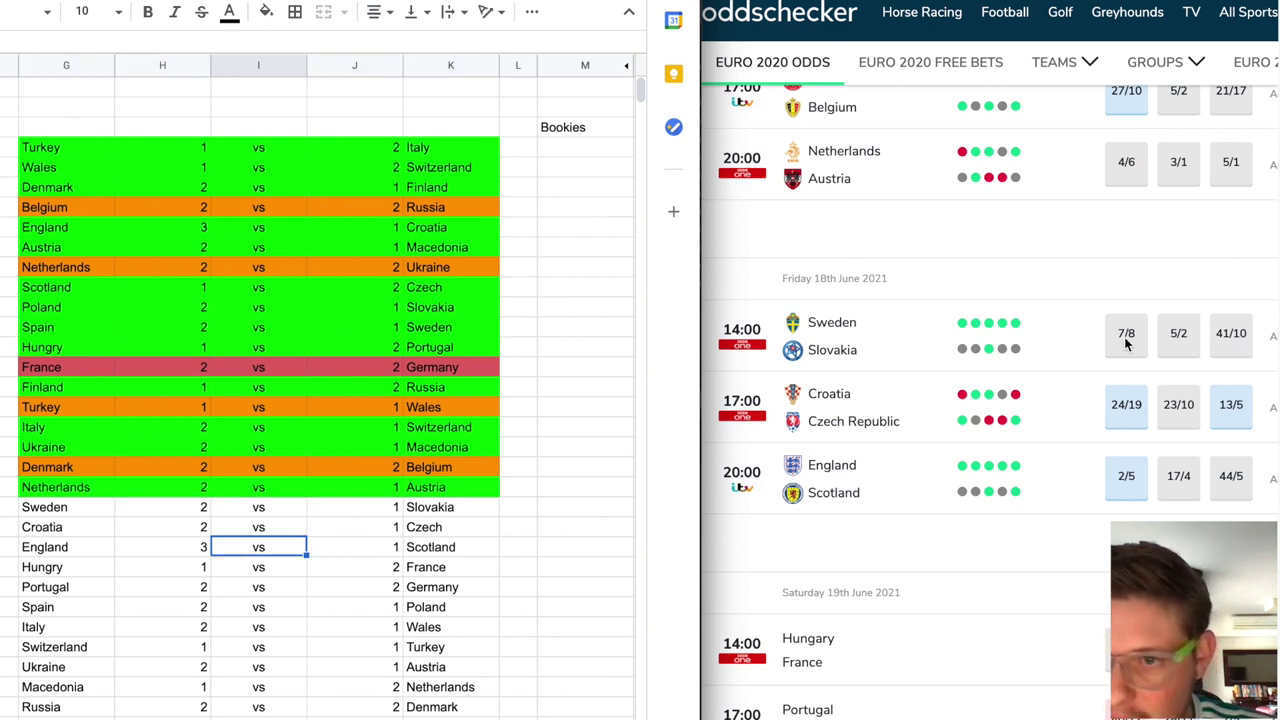
Fill the Sweden vs Slovakia row bright green across columns G to K
left_click(68, 507)
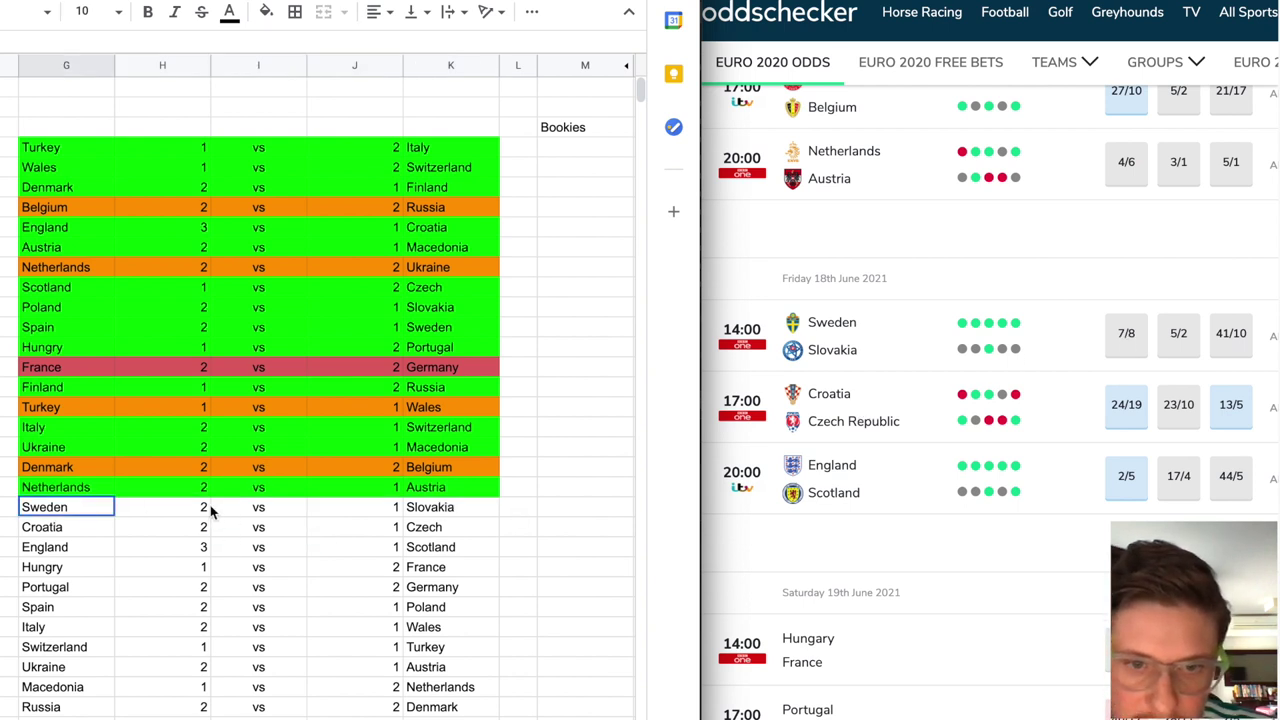
left_click(444, 525, "shift")
left_click(444, 509, "shift")
left_click(266, 11)
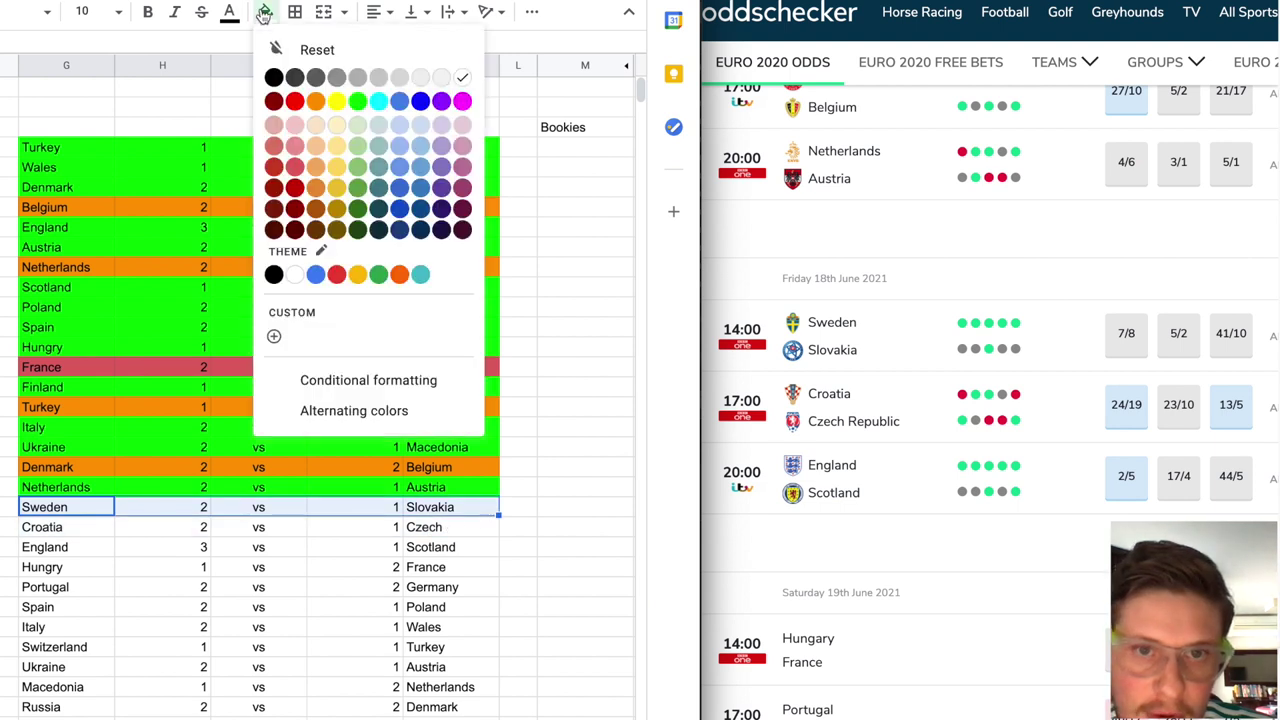
left_click(358, 101)
left_click(359, 568)
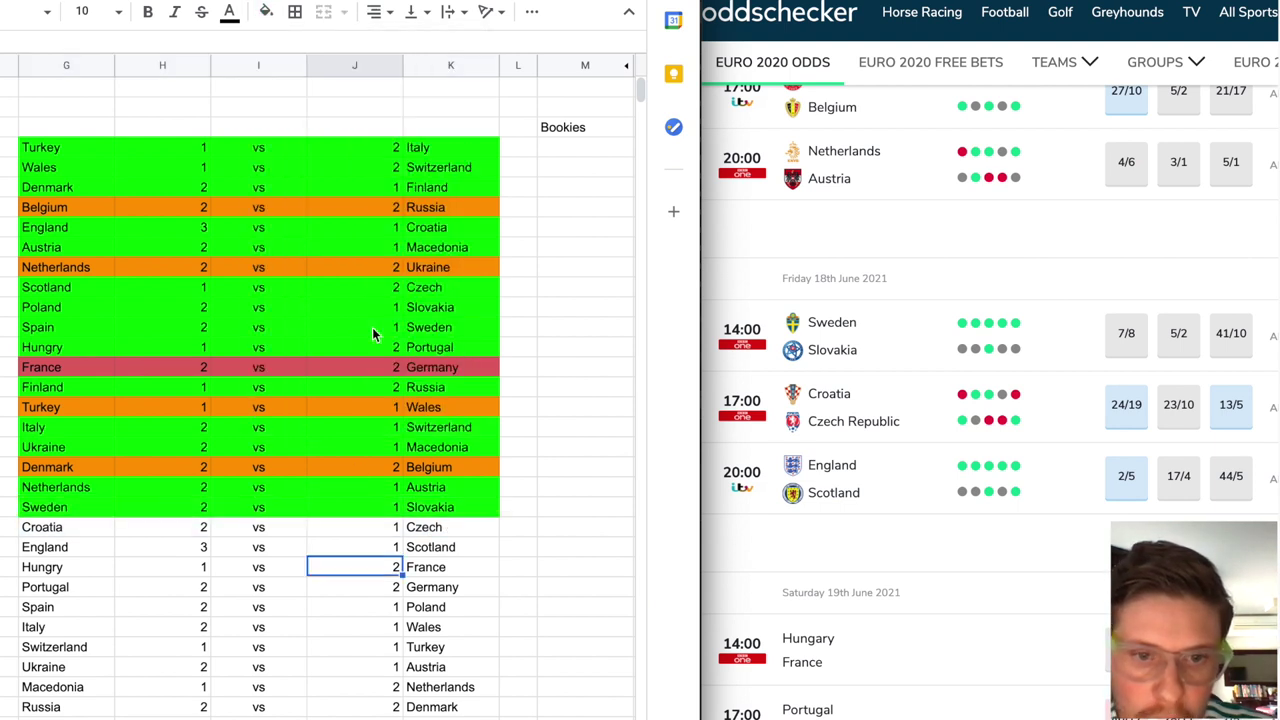
Check the Croatia vs Czech Republic odds and fill the Croatia vs Czech row bright green across columns G to K
scroll(372, 327, "down", 3)
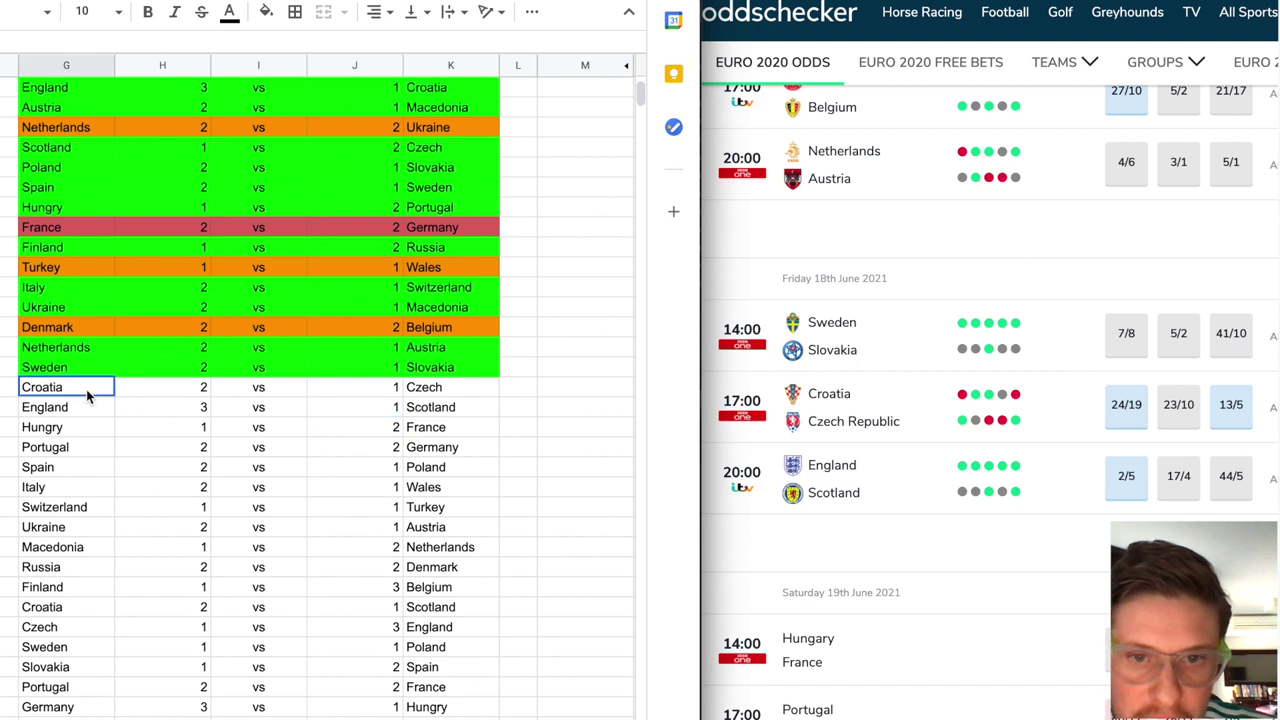
left_click_drag(98, 389, 420, 395)
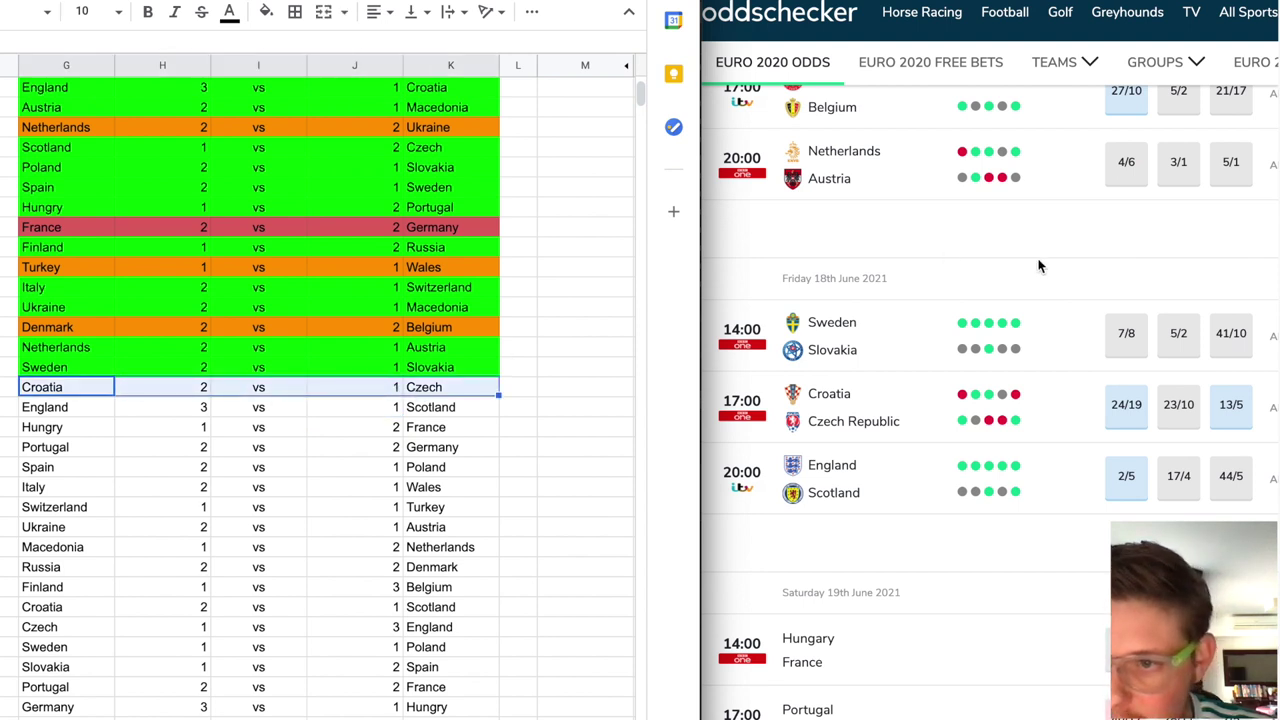
scroll(1037, 266, "down", 1)
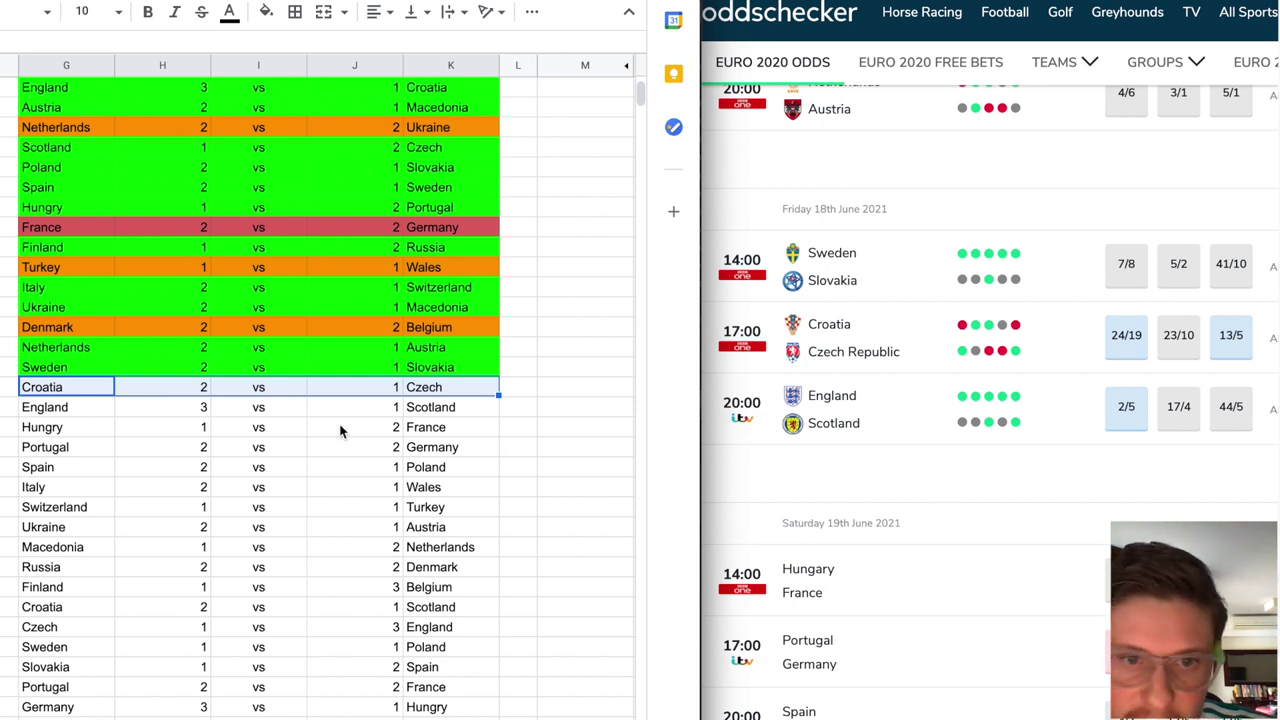
left_click(266, 11)
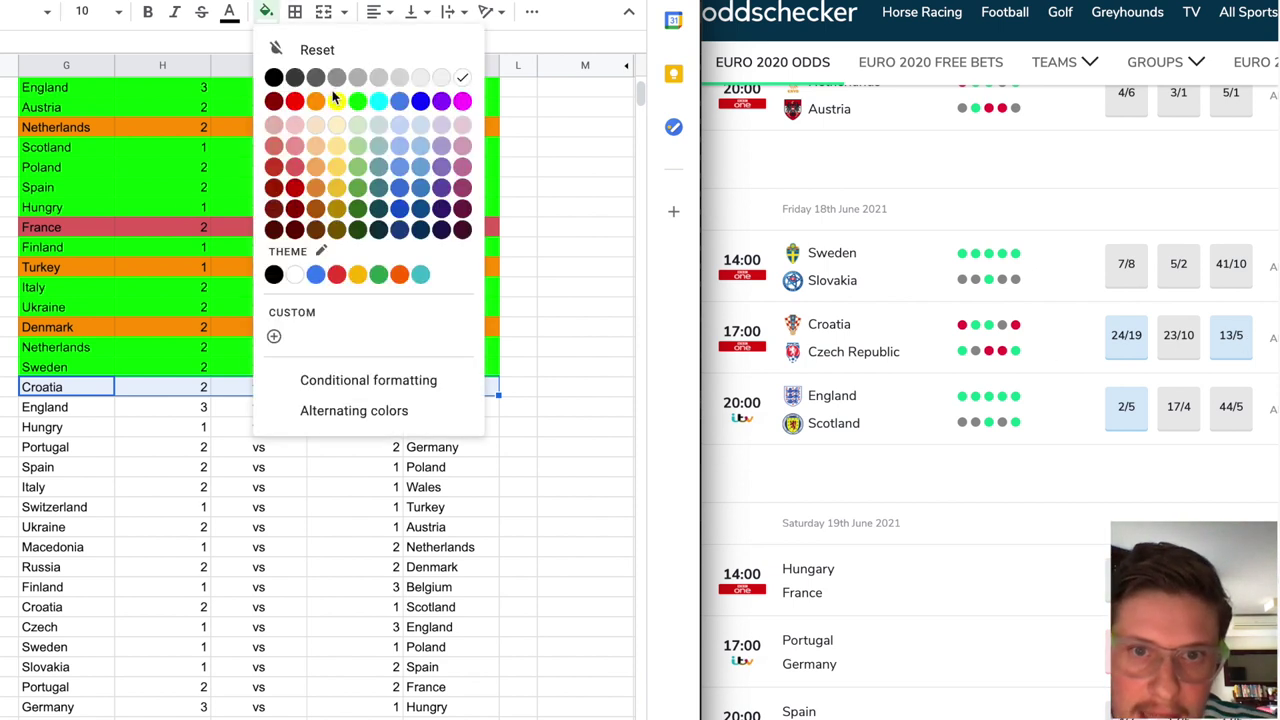
left_click(357, 101)
left_click(217, 432)
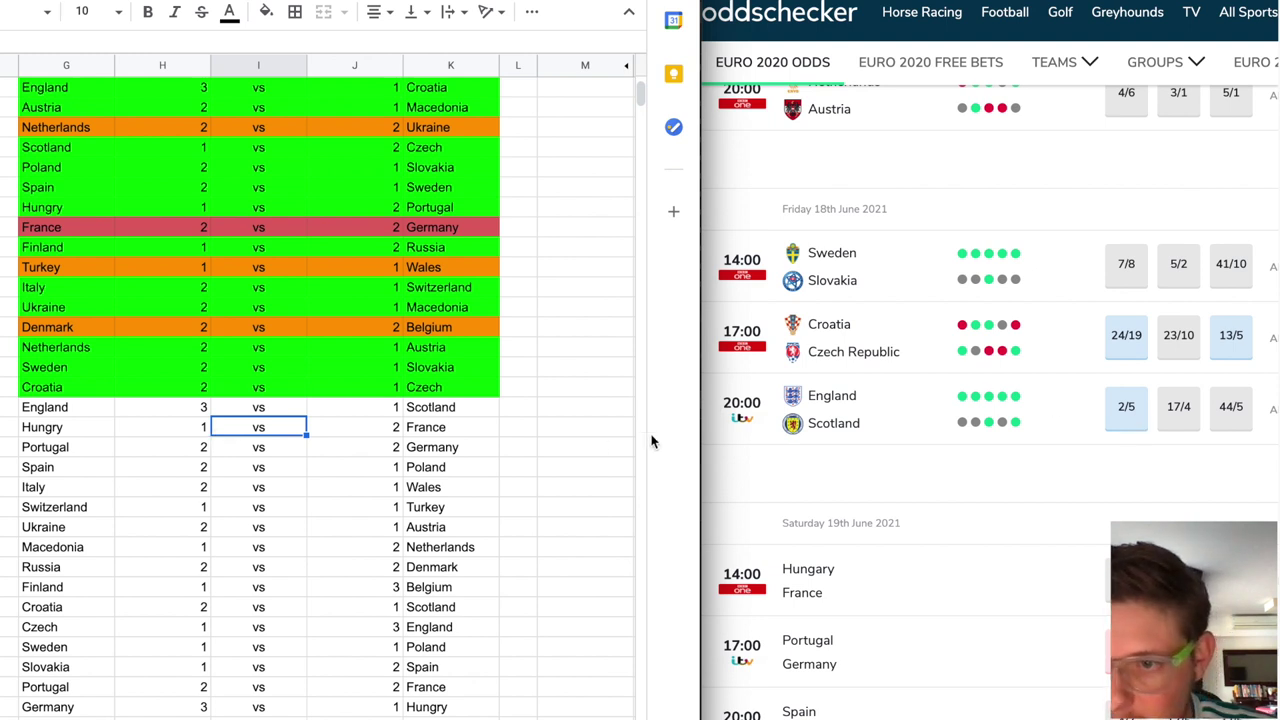
Fill the England vs Scotland row bright green across columns G to K
left_click_drag(78, 405, 422, 406)
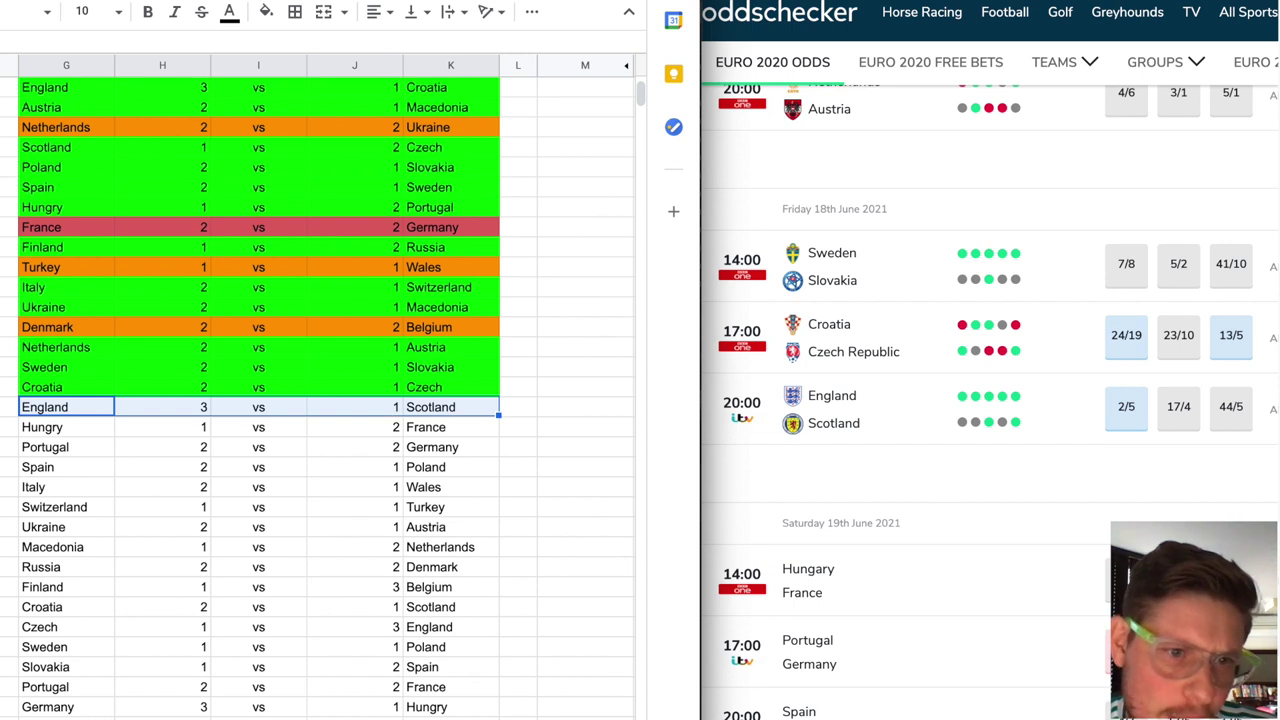
left_click(266, 11)
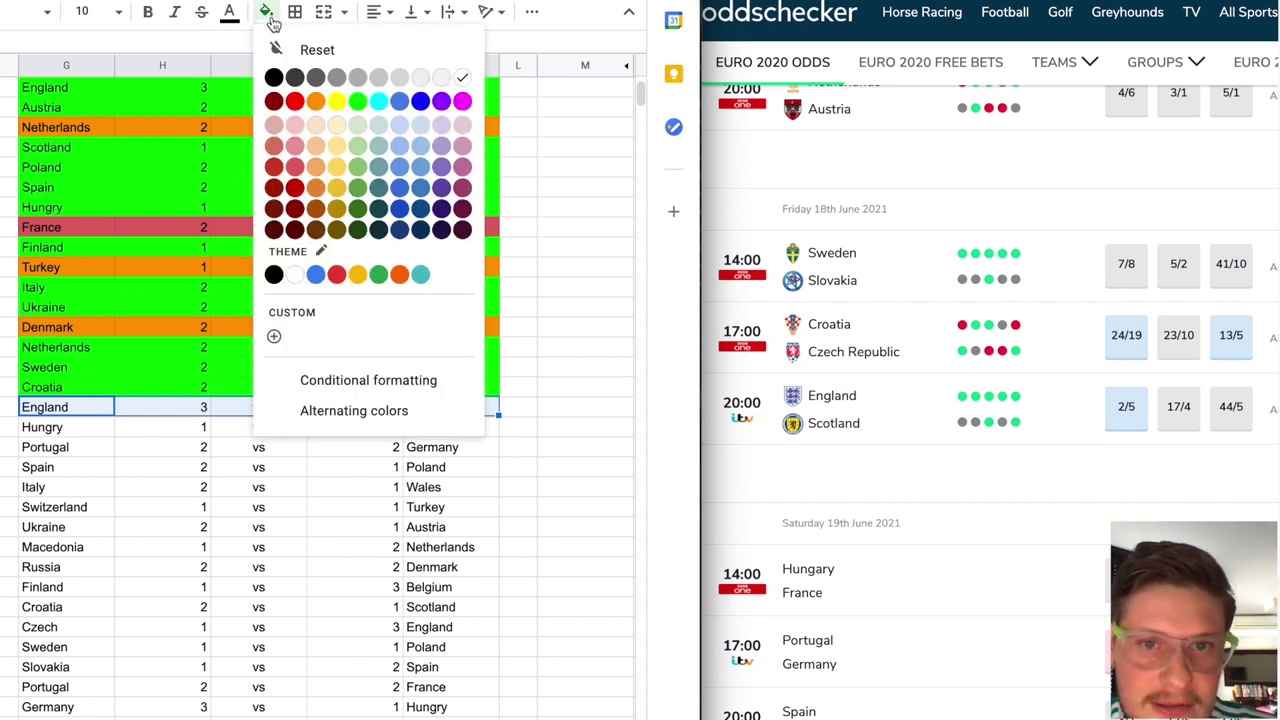
left_click(359, 110)
left_click(298, 486)
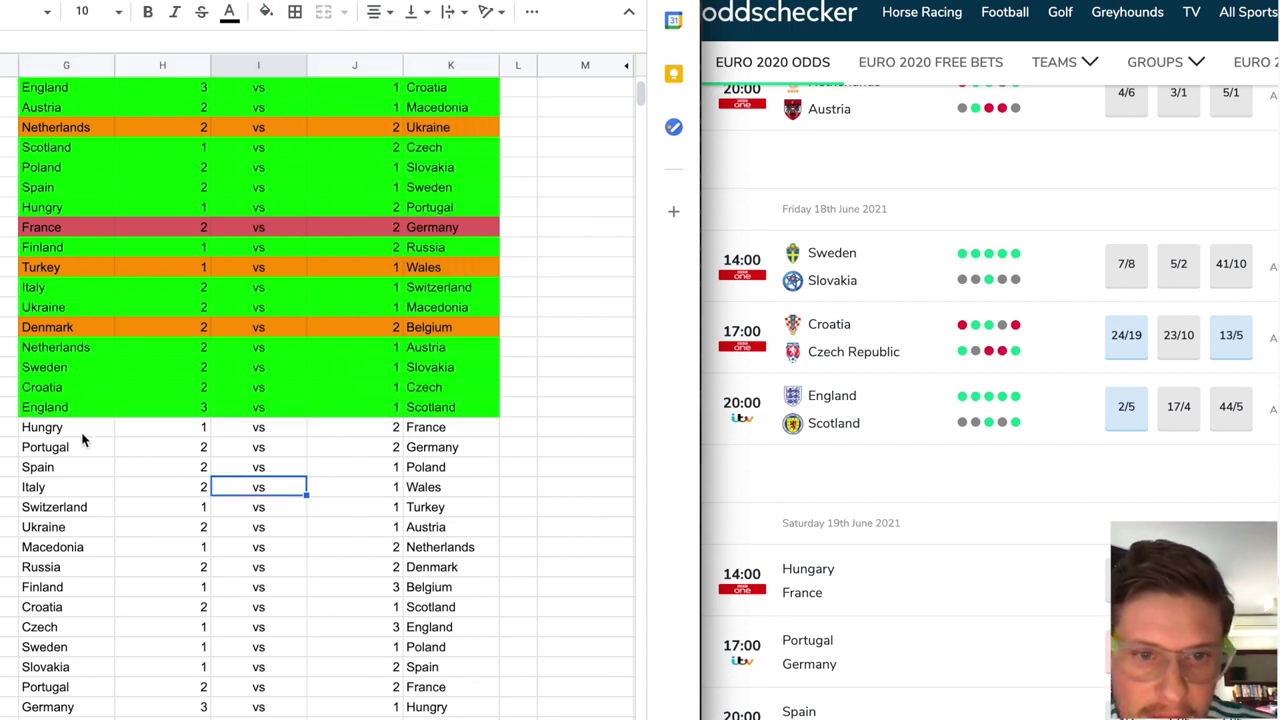
Check the Hungary vs France odds and fill the Hungry vs France row bright green across columns G to K
left_click_drag(80, 432, 470, 430)
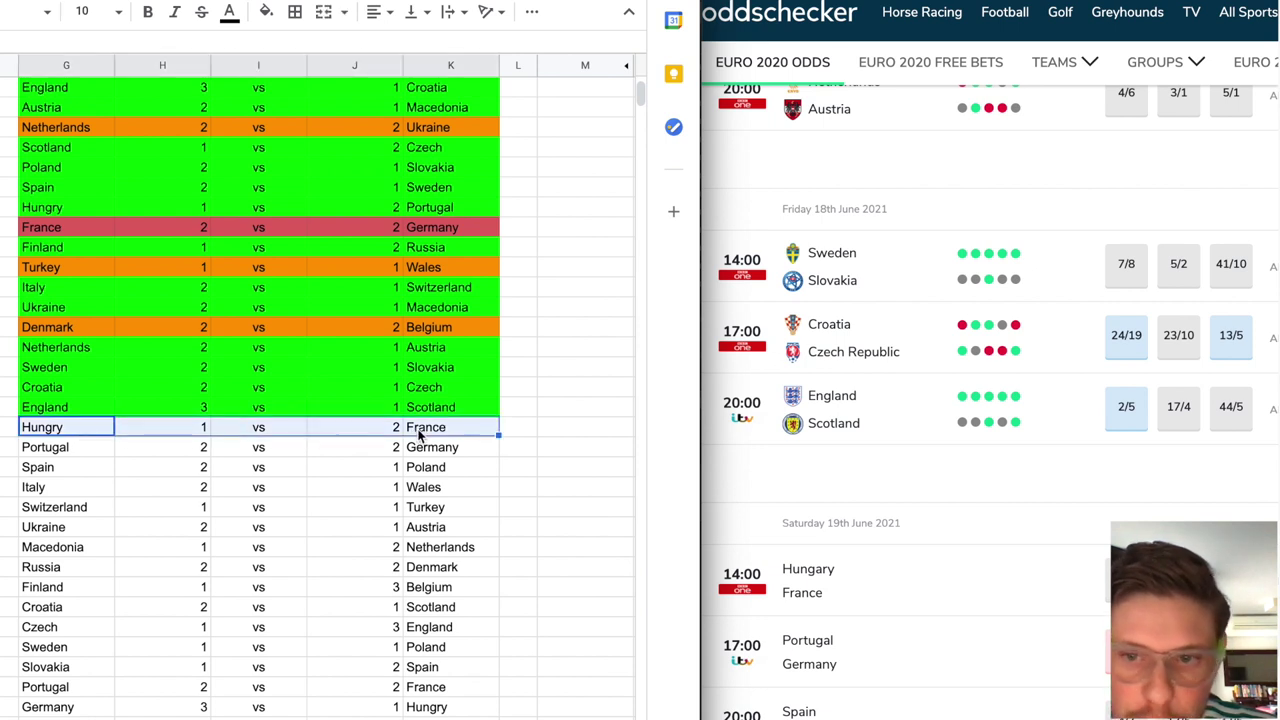
scroll(964, 276, "down", 3)
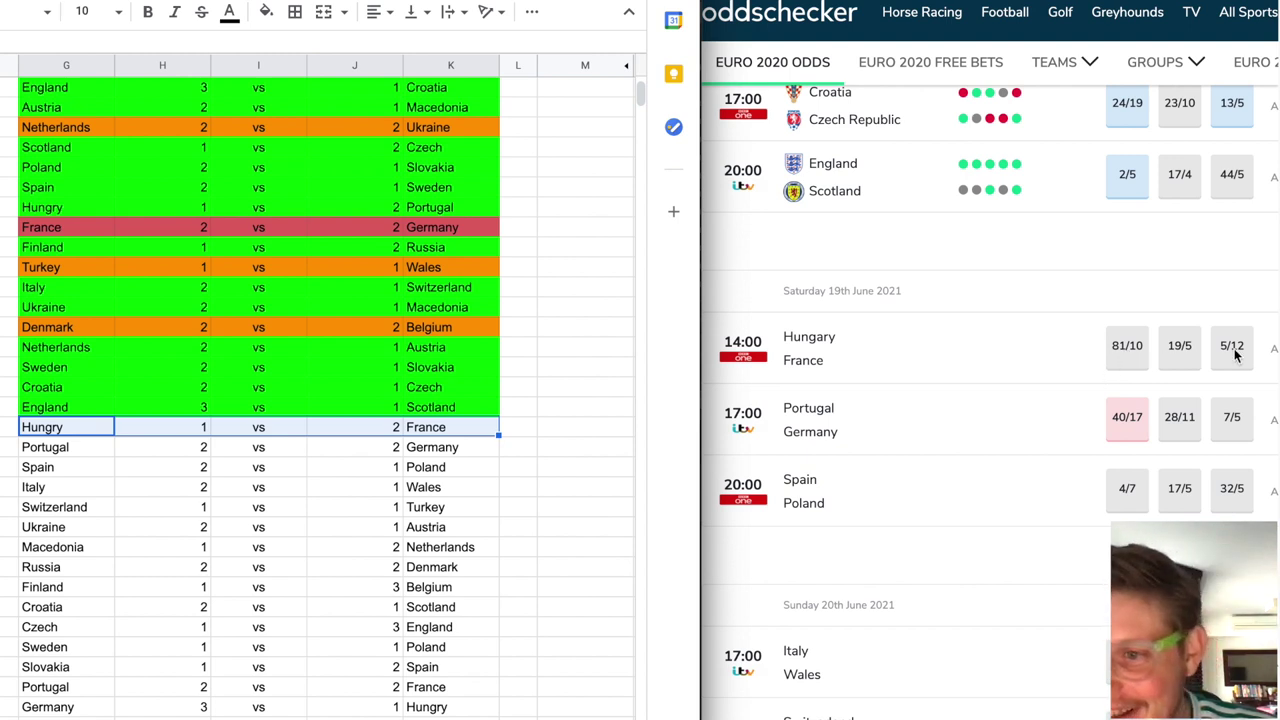
left_click(266, 11)
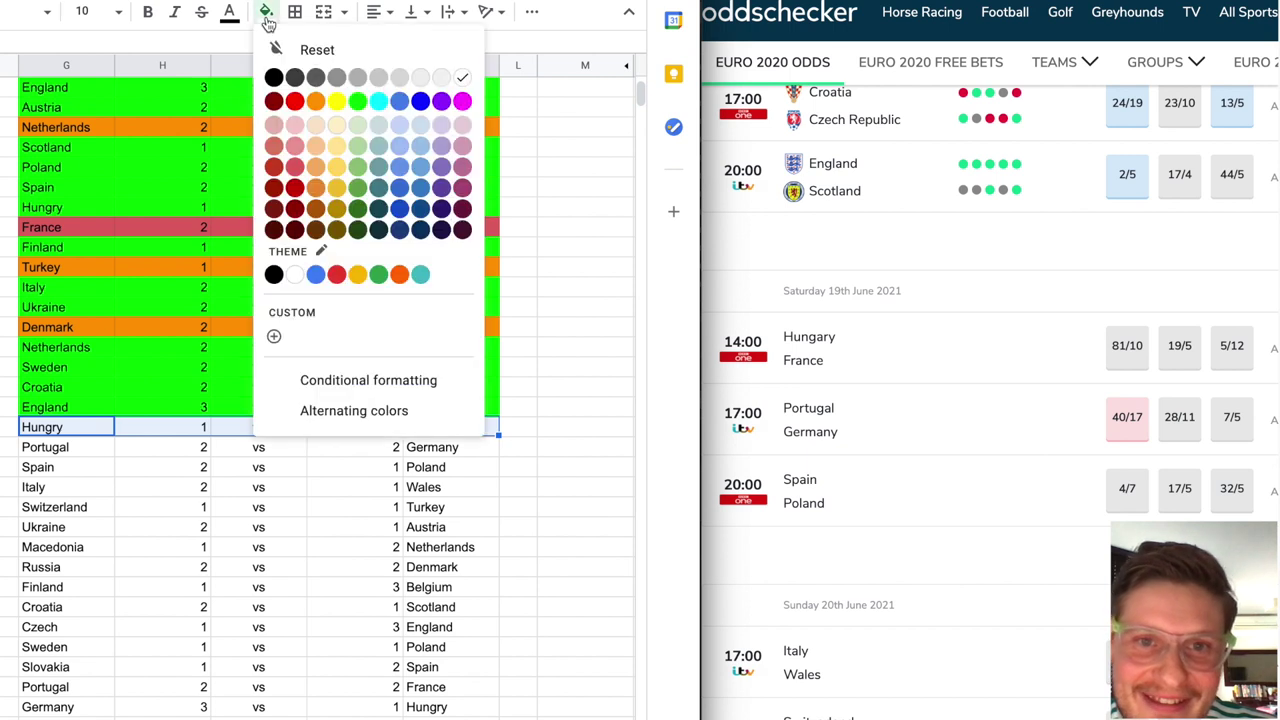
left_click(353, 106)
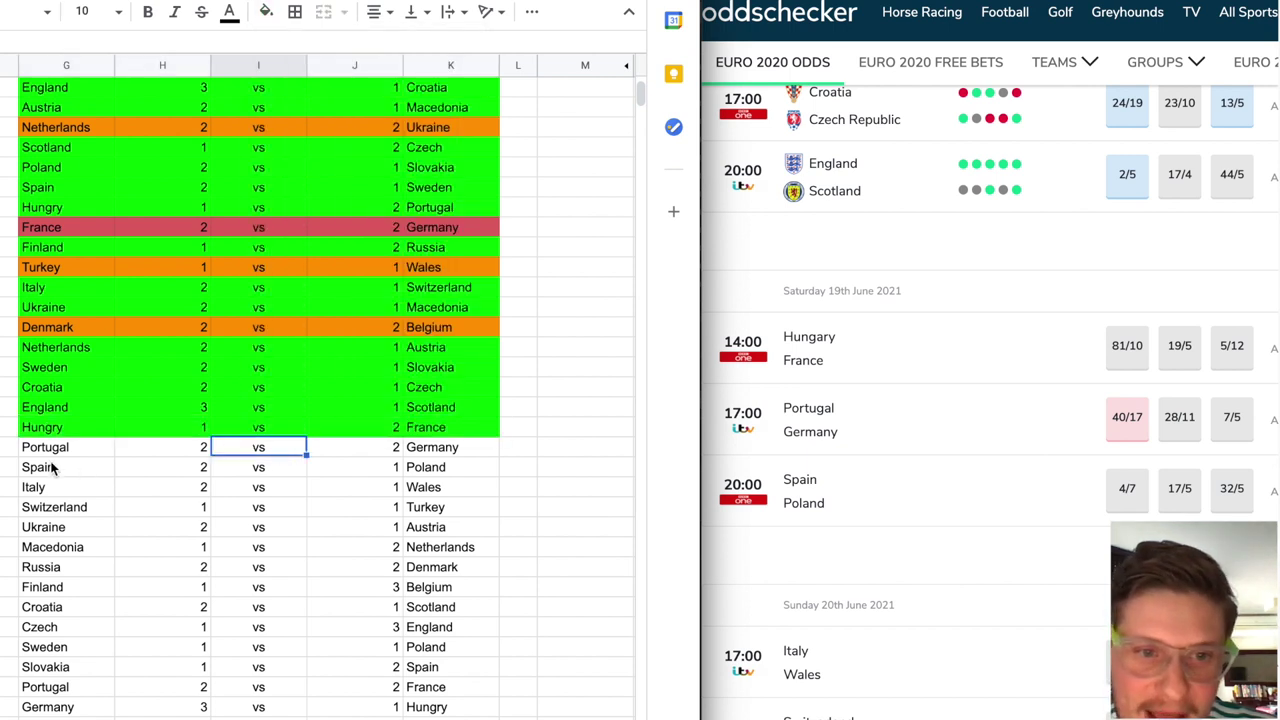
Inspect the Portugal vs Germany scores with one decimal, restoring whole numbers, and fill the row orange across columns G to K
left_click_drag(53, 446, 435, 457)
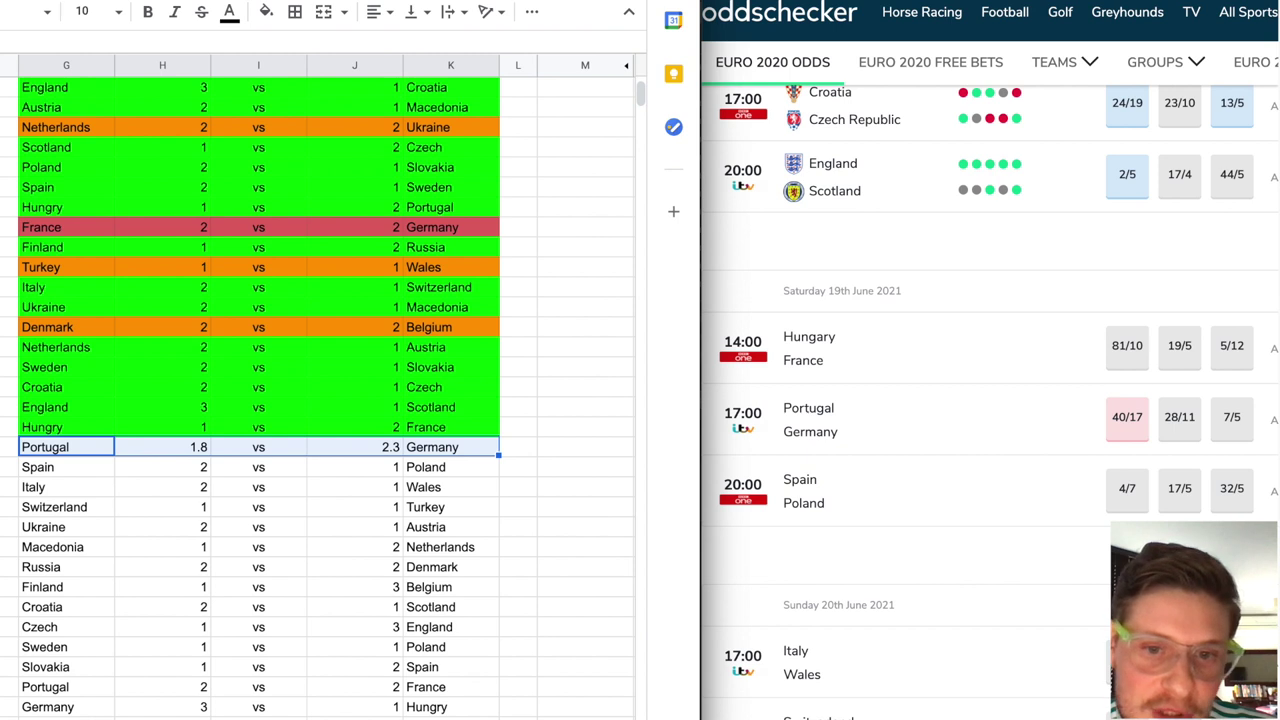
key("ctrl+z")
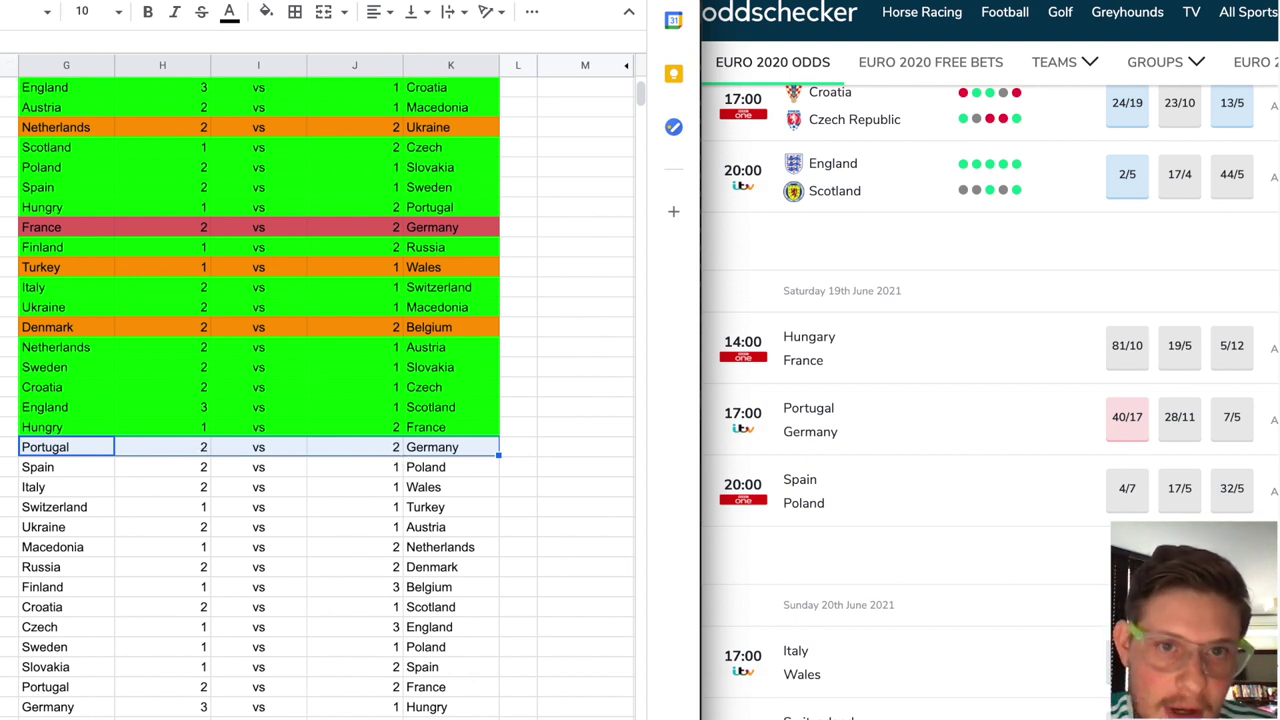
left_click(265, 11)
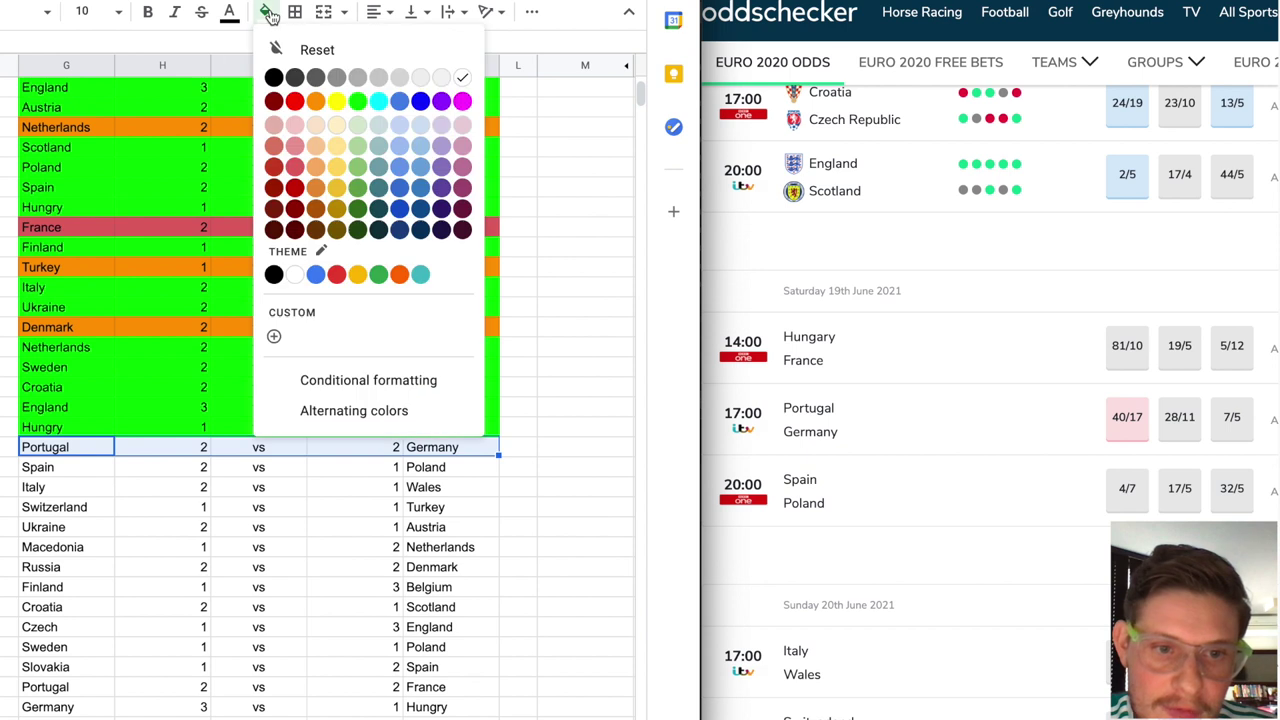
left_click(316, 101)
left_click(239, 486)
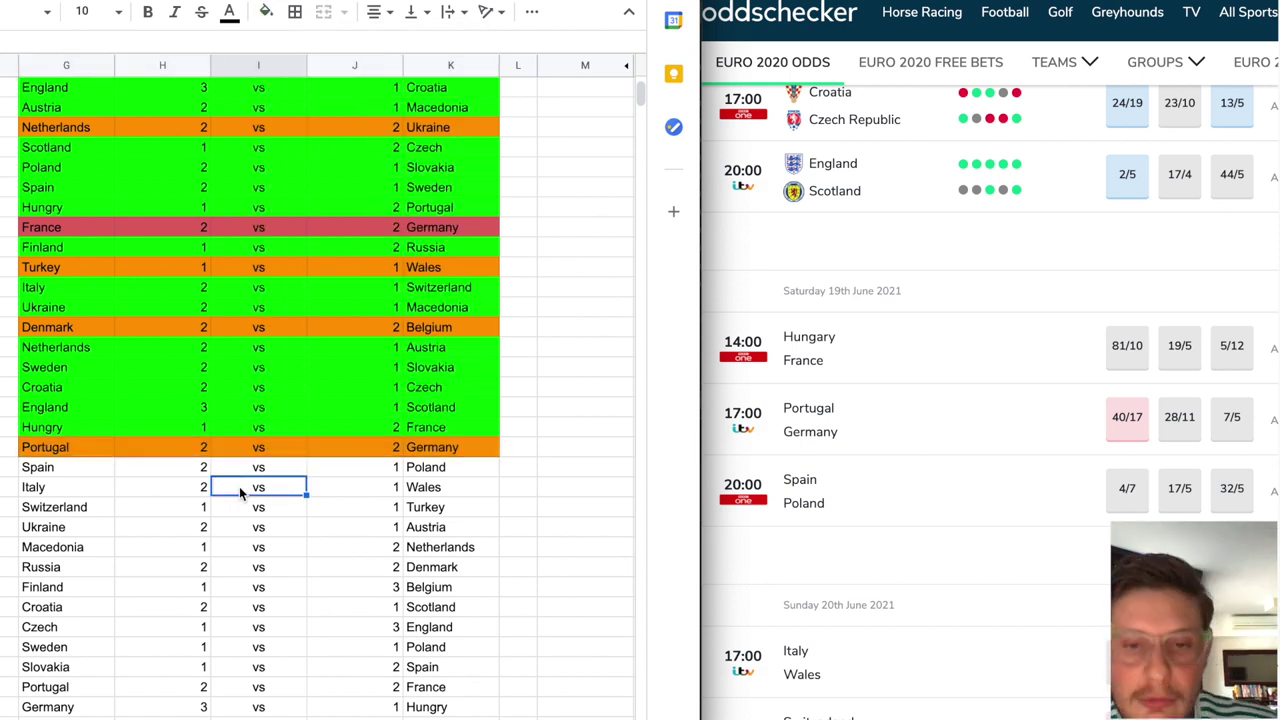
Fill the Spain vs Poland row bright green across columns G to K
left_click(342, 487)
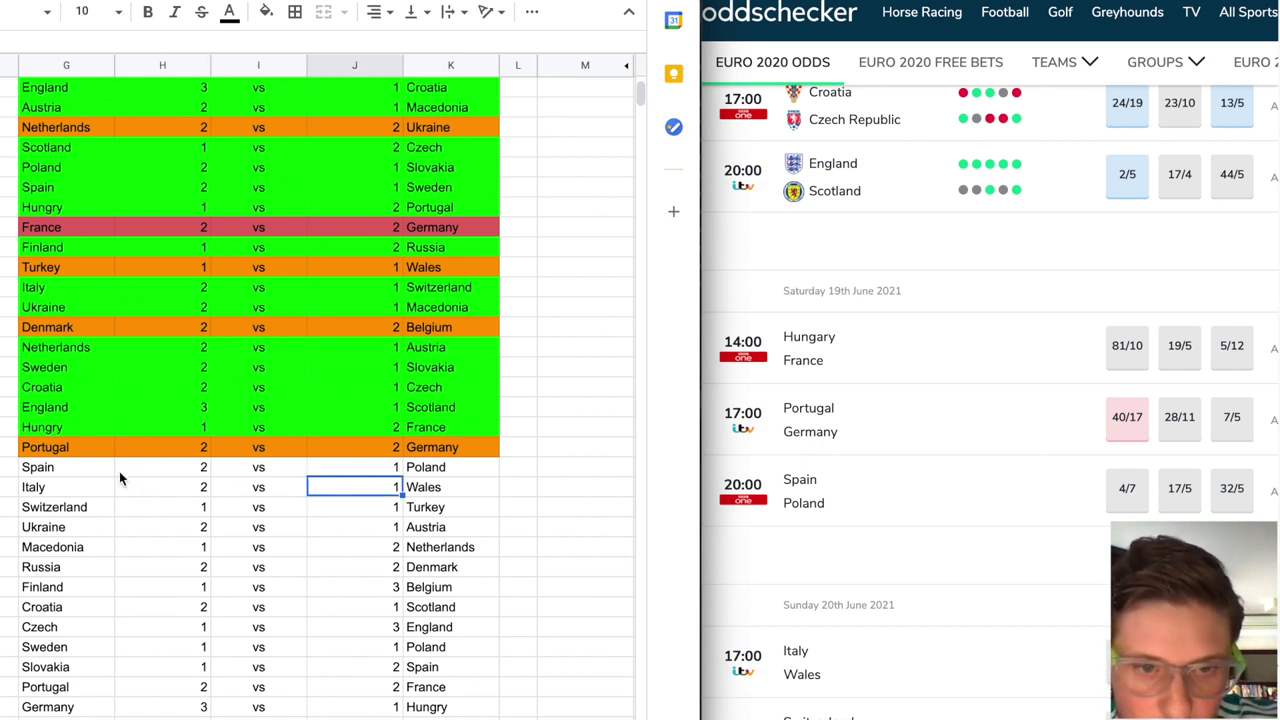
left_click(77, 470)
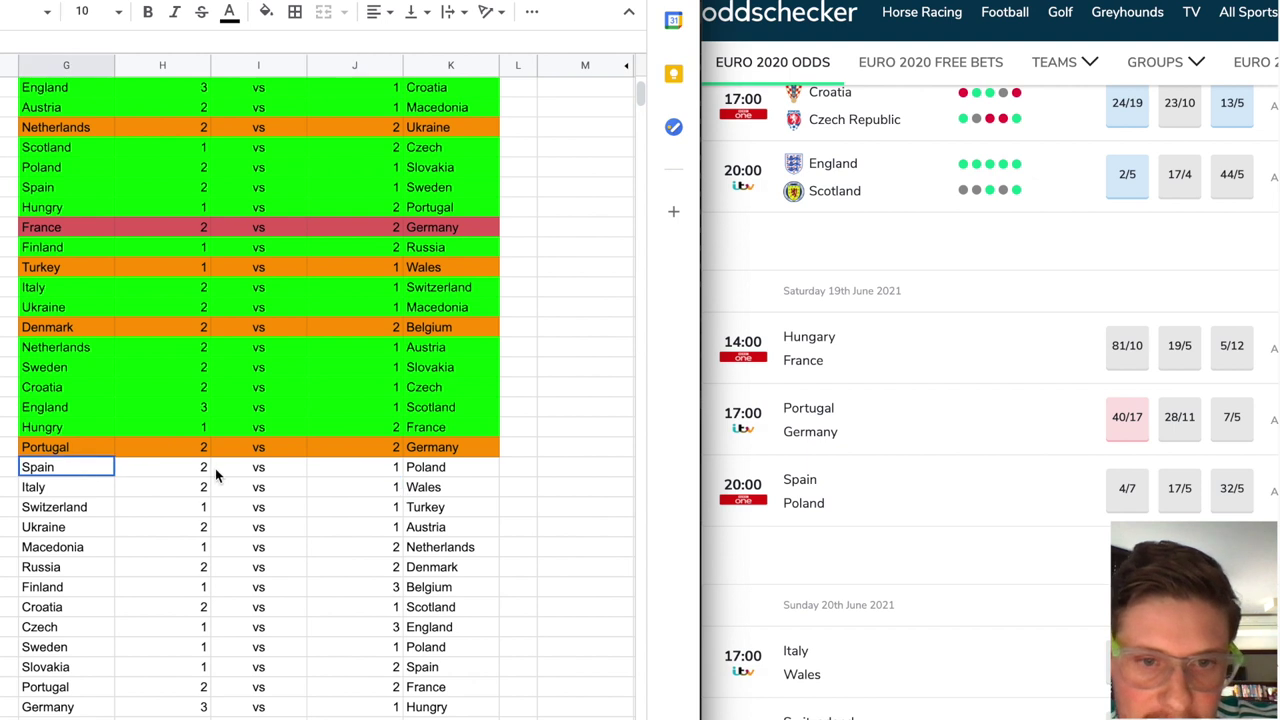
left_click_drag(437, 477, 445, 470)
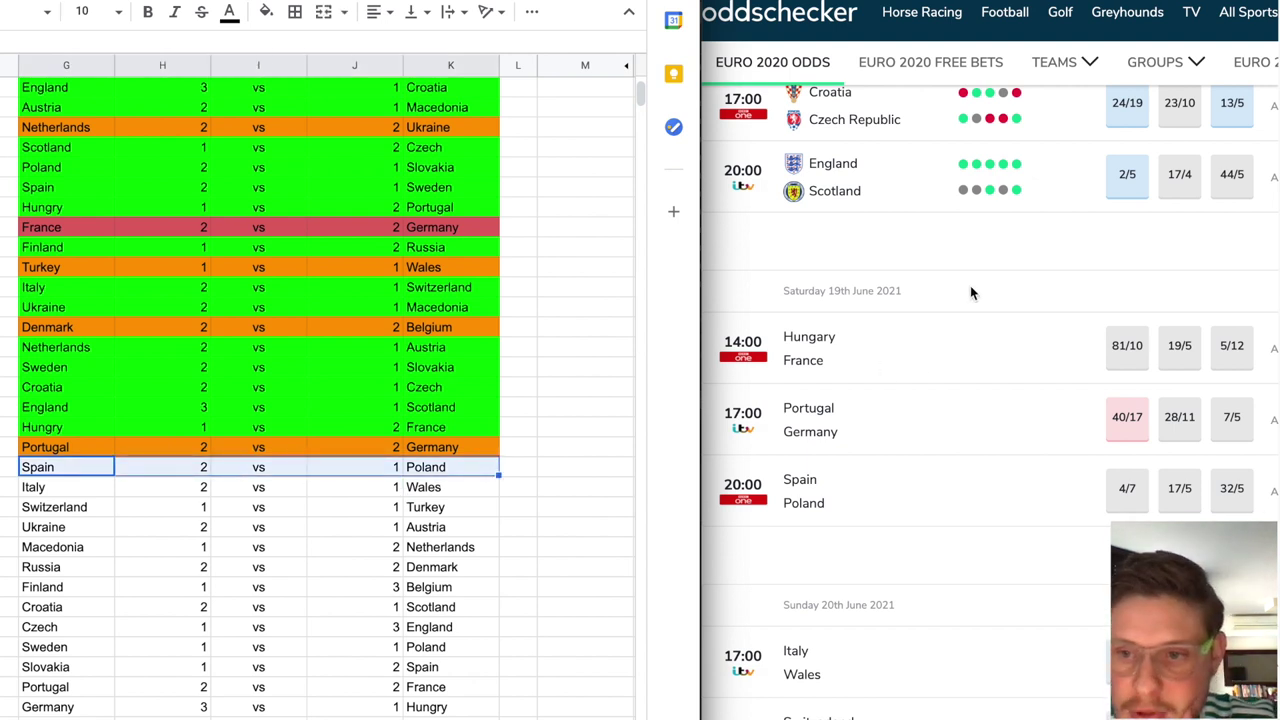
scroll(980, 279, "down", 2)
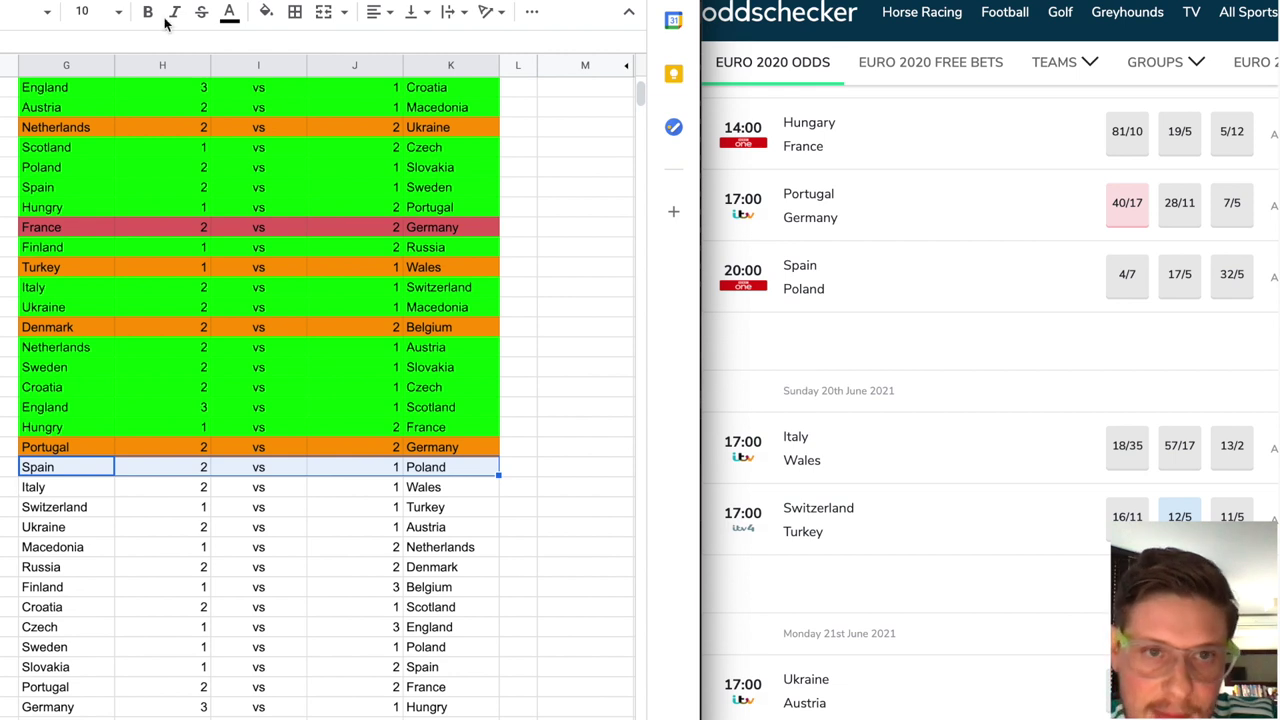
left_click(262, 12)
left_click(354, 100)
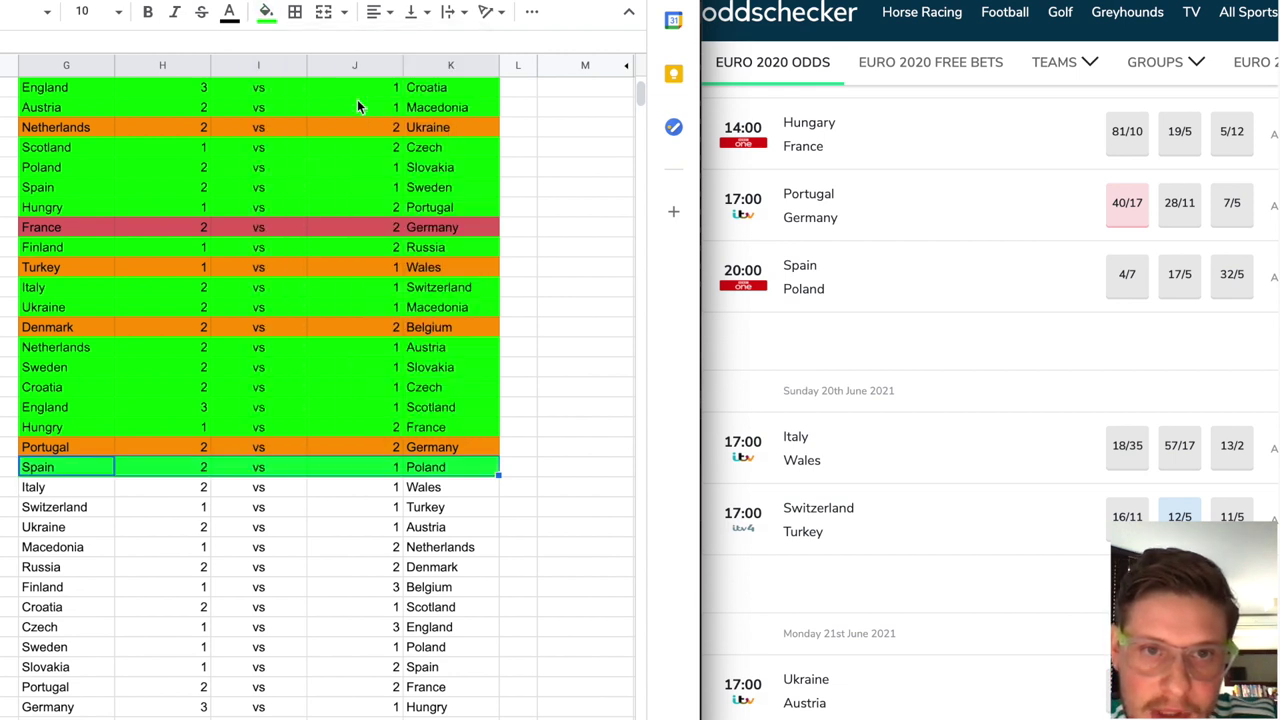
Check the Italy vs Wales odds and fill the Italy vs Wales row bright green across columns G to K
left_click_drag(55, 488, 403, 492)
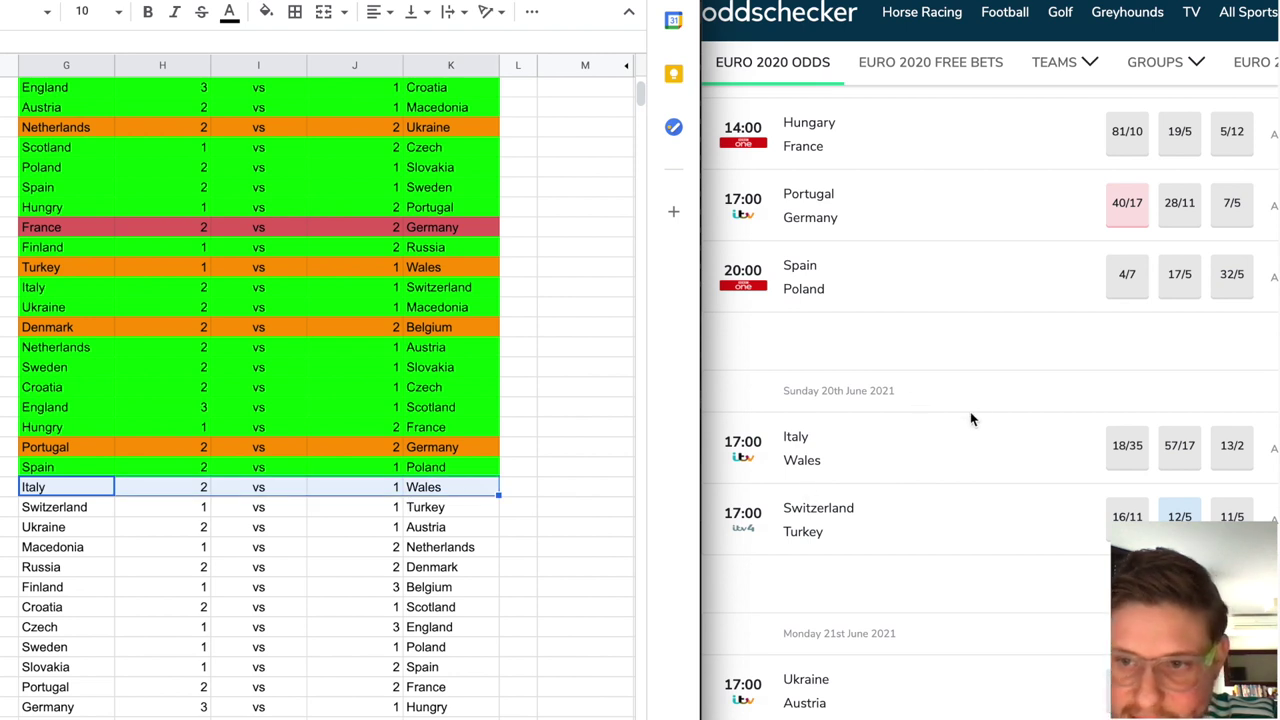
scroll(1017, 369, "down", 1)
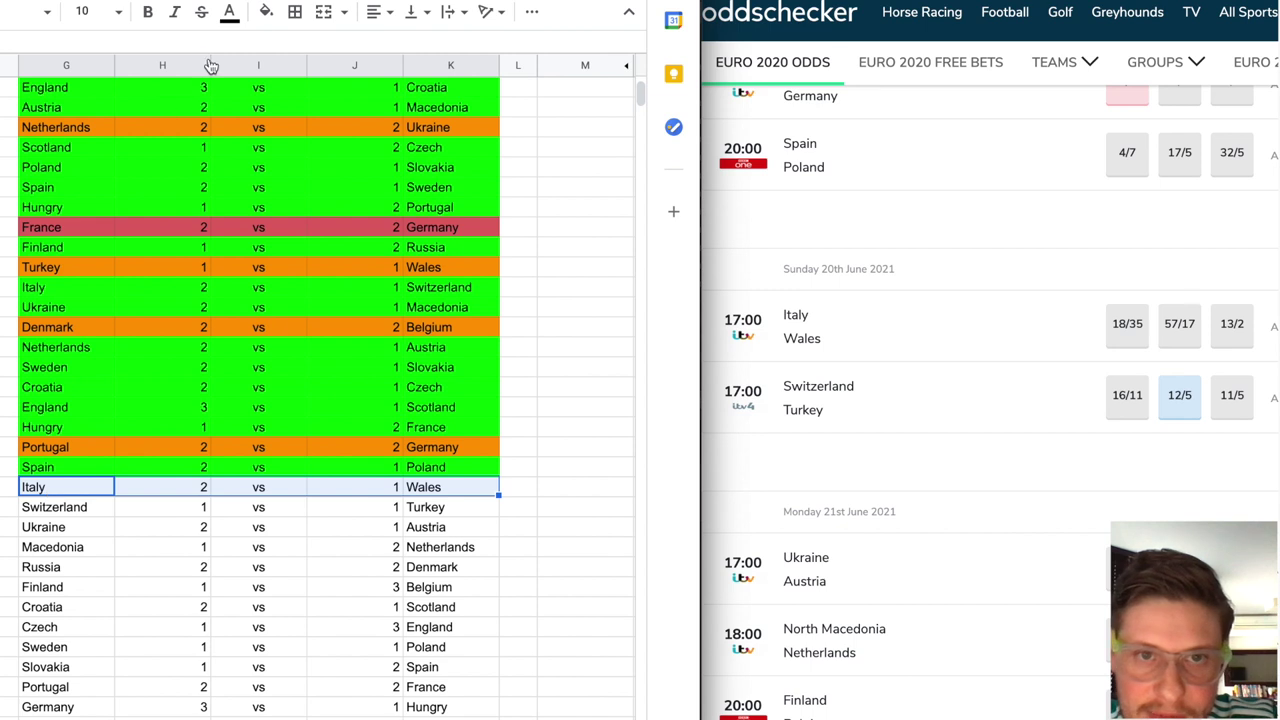
left_click(266, 11)
left_click(359, 97)
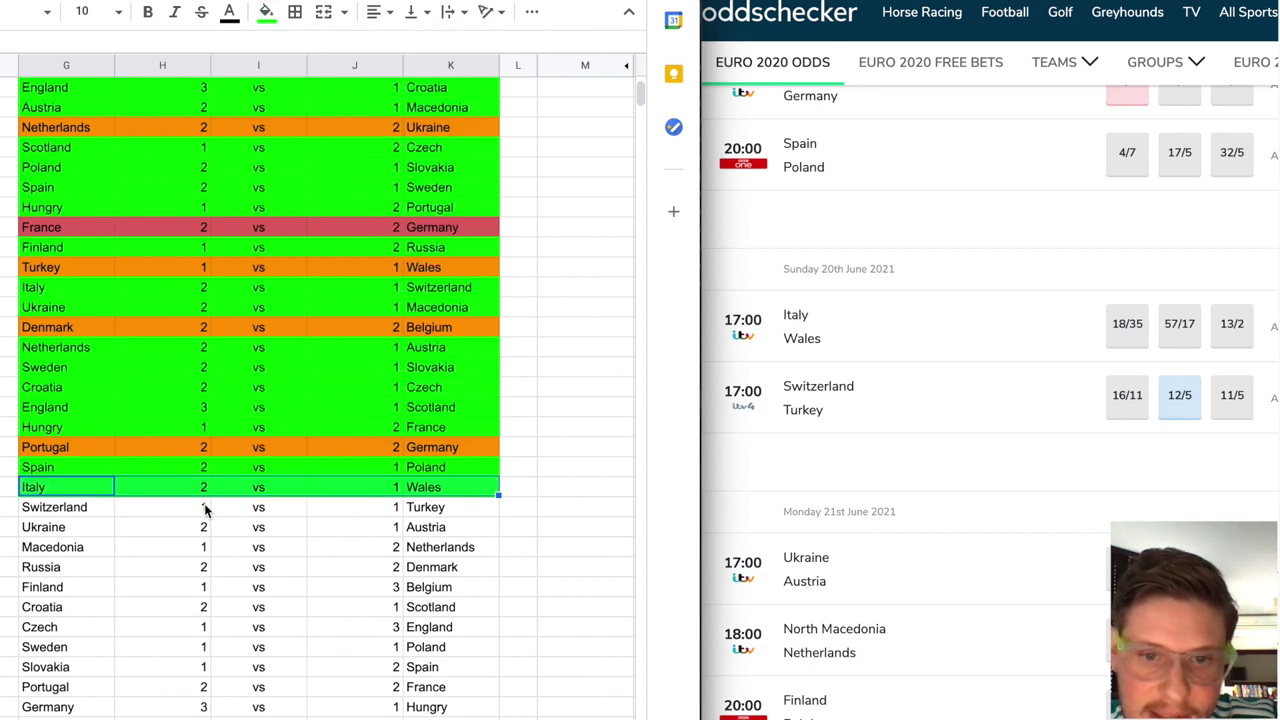
Inspect the Switzerland vs Turkey scores with one decimal, restoring whole numbers, and fill columns G to K the France vs Germany row's muted red
left_click(205, 510)
left_click_drag(60, 507, 416, 508)
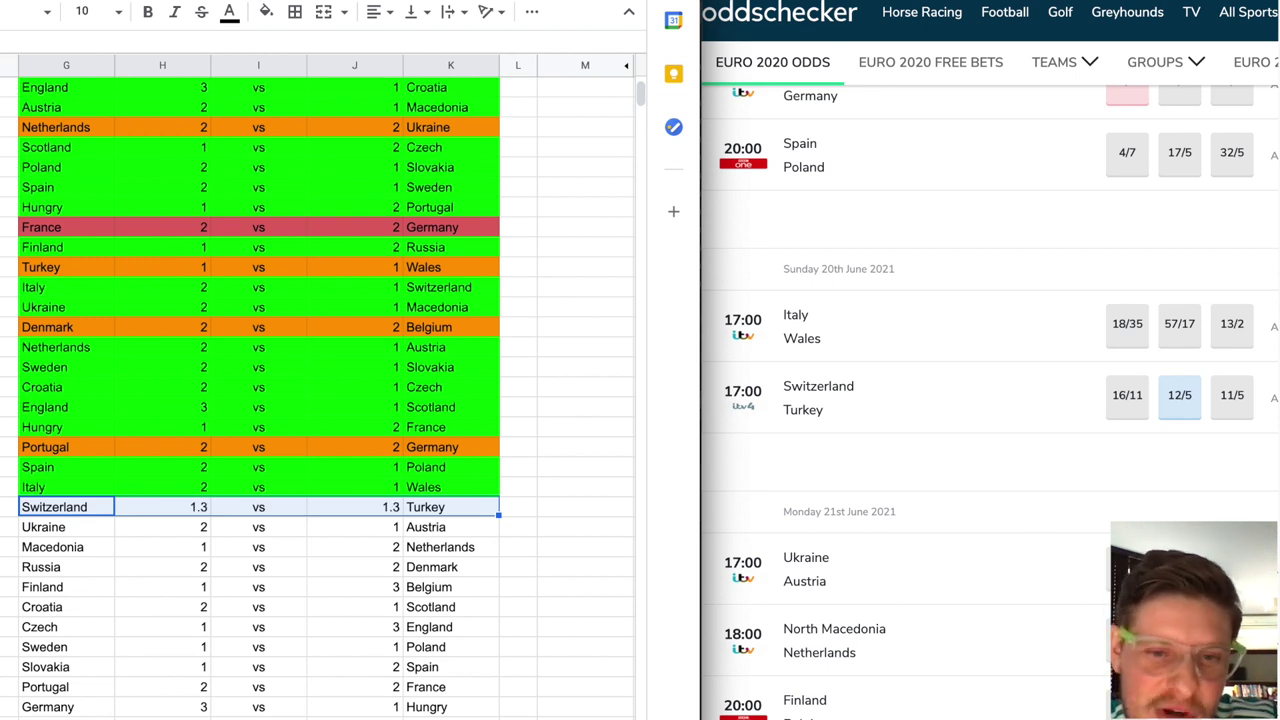
key("ctrl+z")
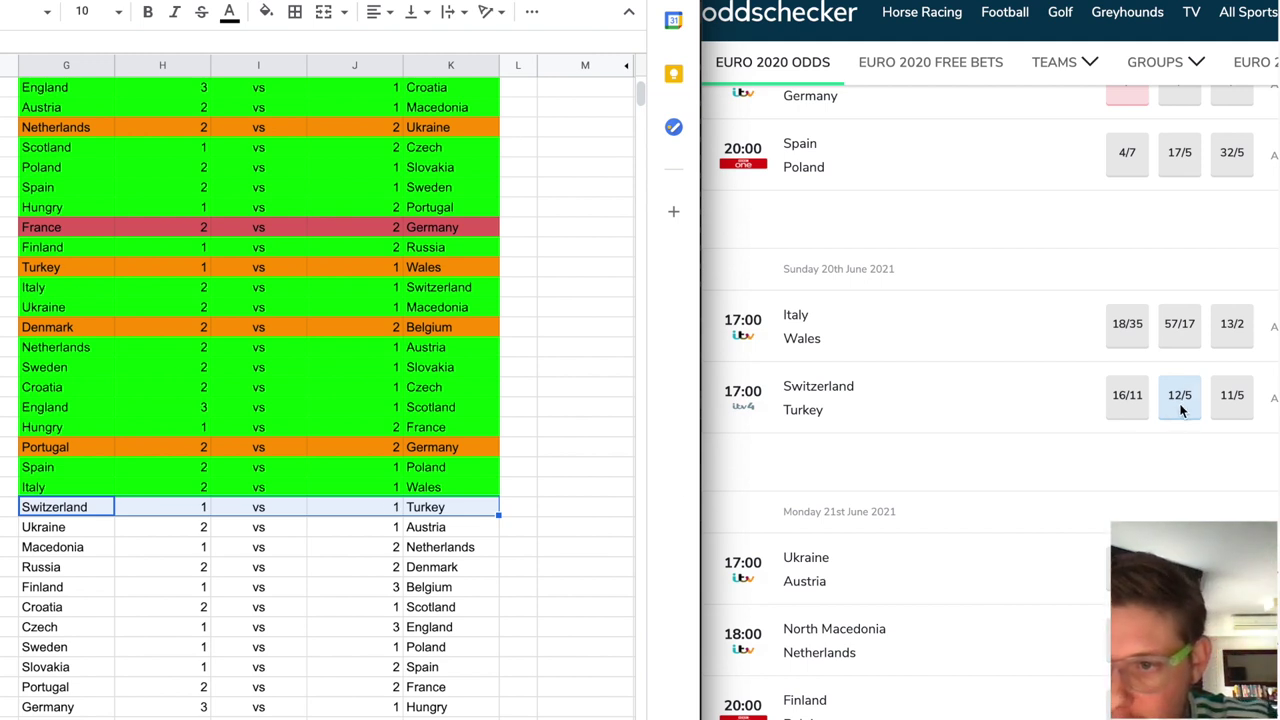
scroll(1178, 273, "down", 1)
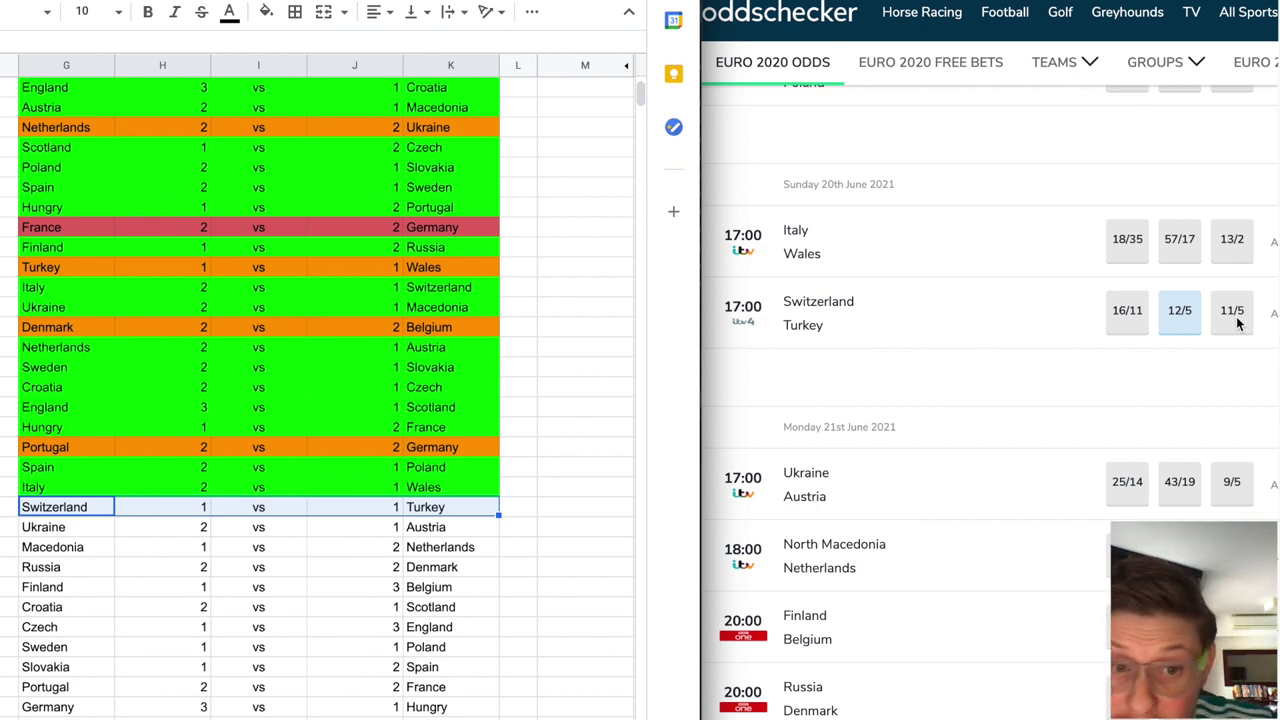
left_click(266, 14)
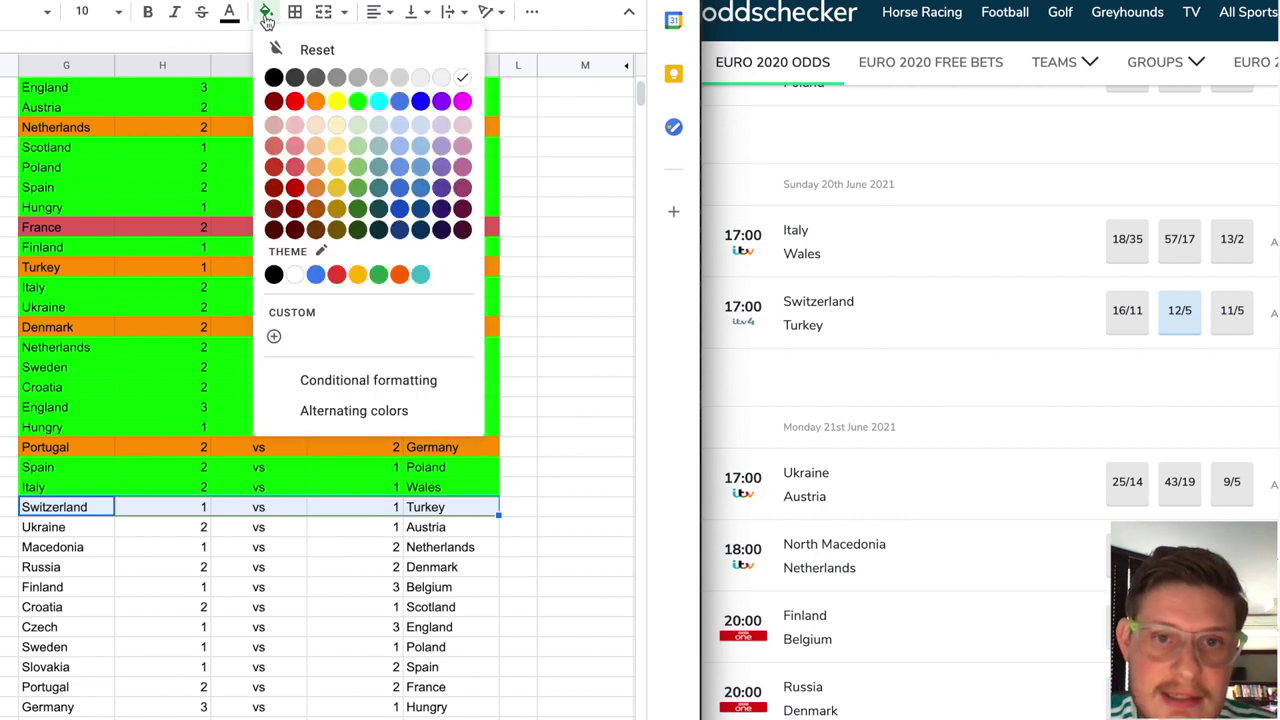
left_click(295, 165)
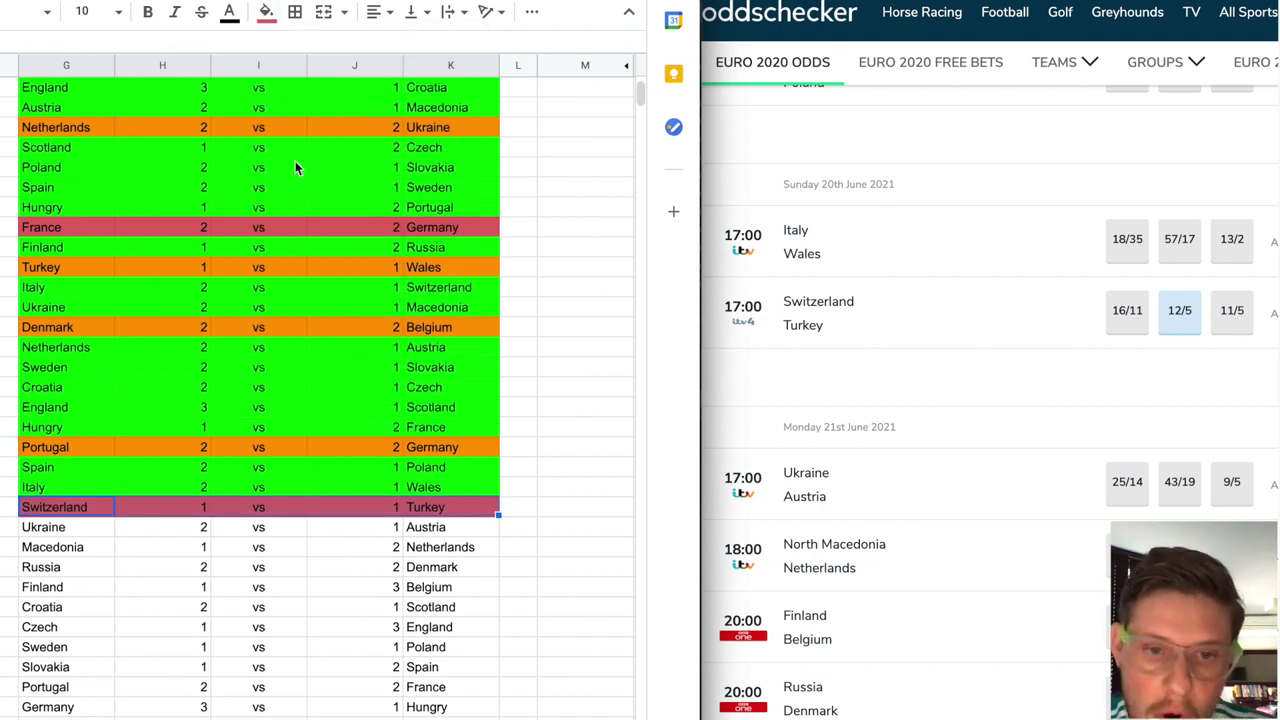
left_click(112, 549)
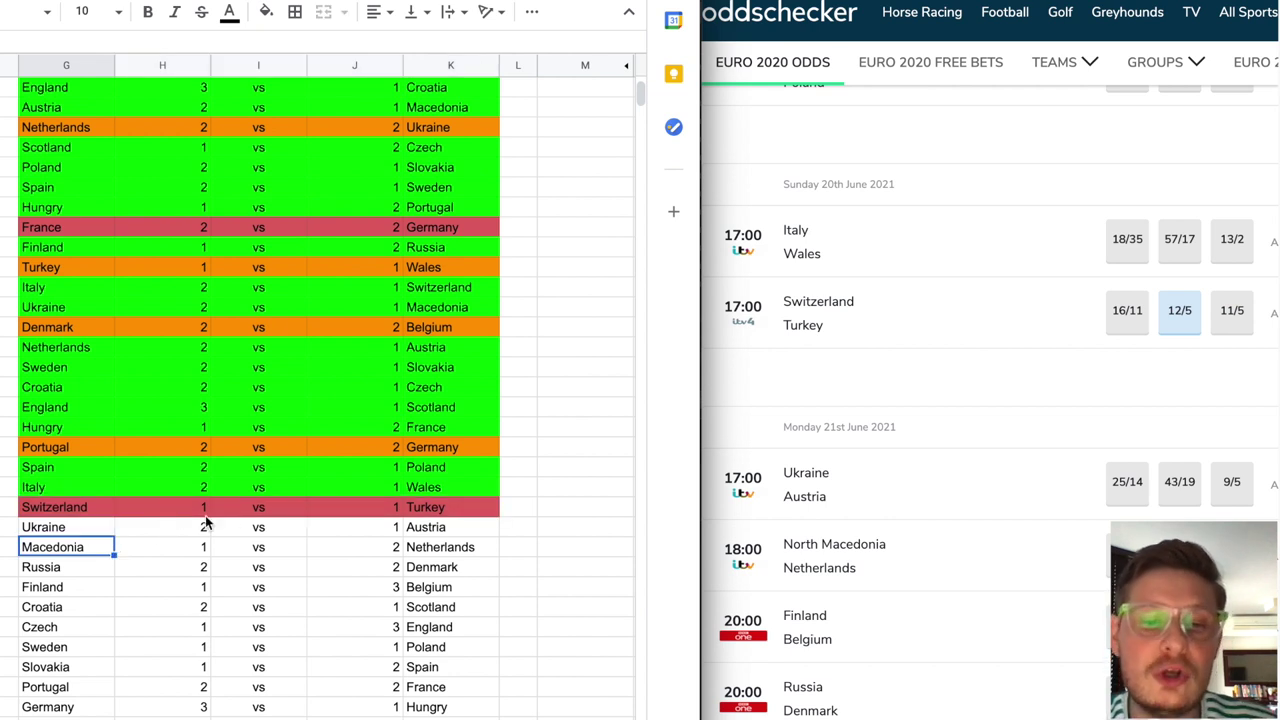
Check the Ukraine vs Austria odds and fill the Ukraine vs Austria row bright green across columns G to K
left_click(57, 508)
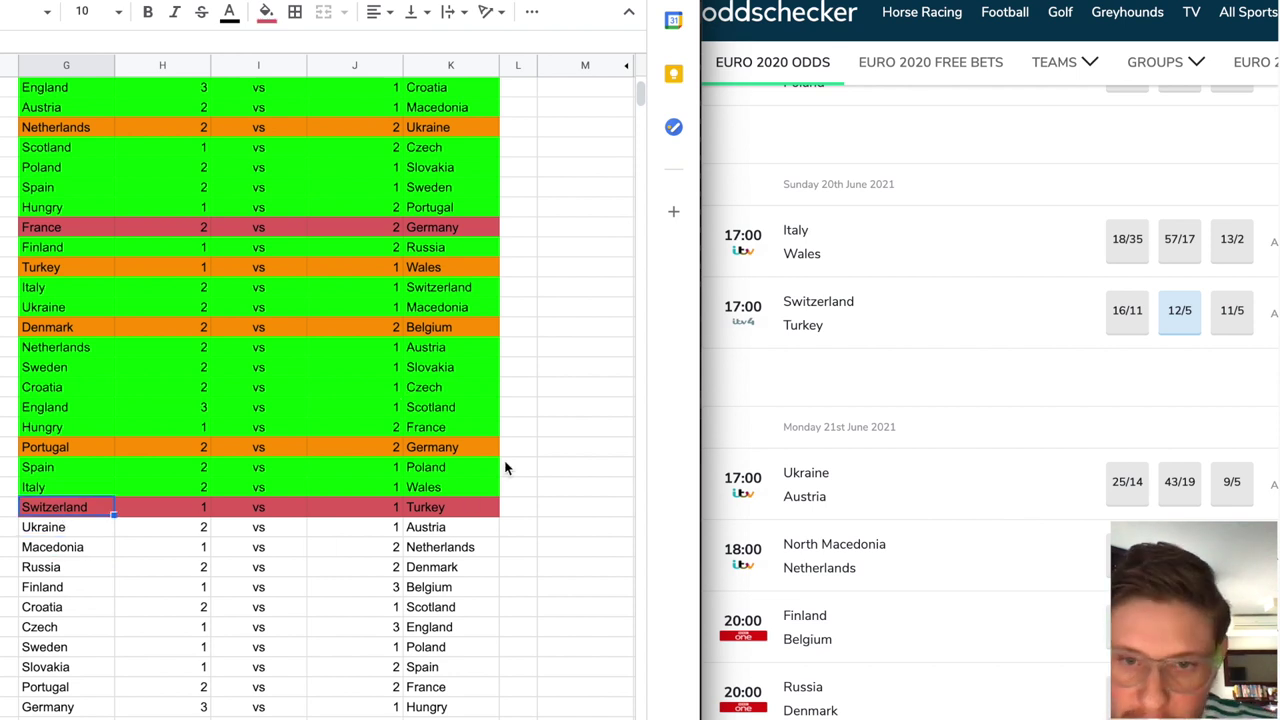
scroll(879, 338, "down", 2)
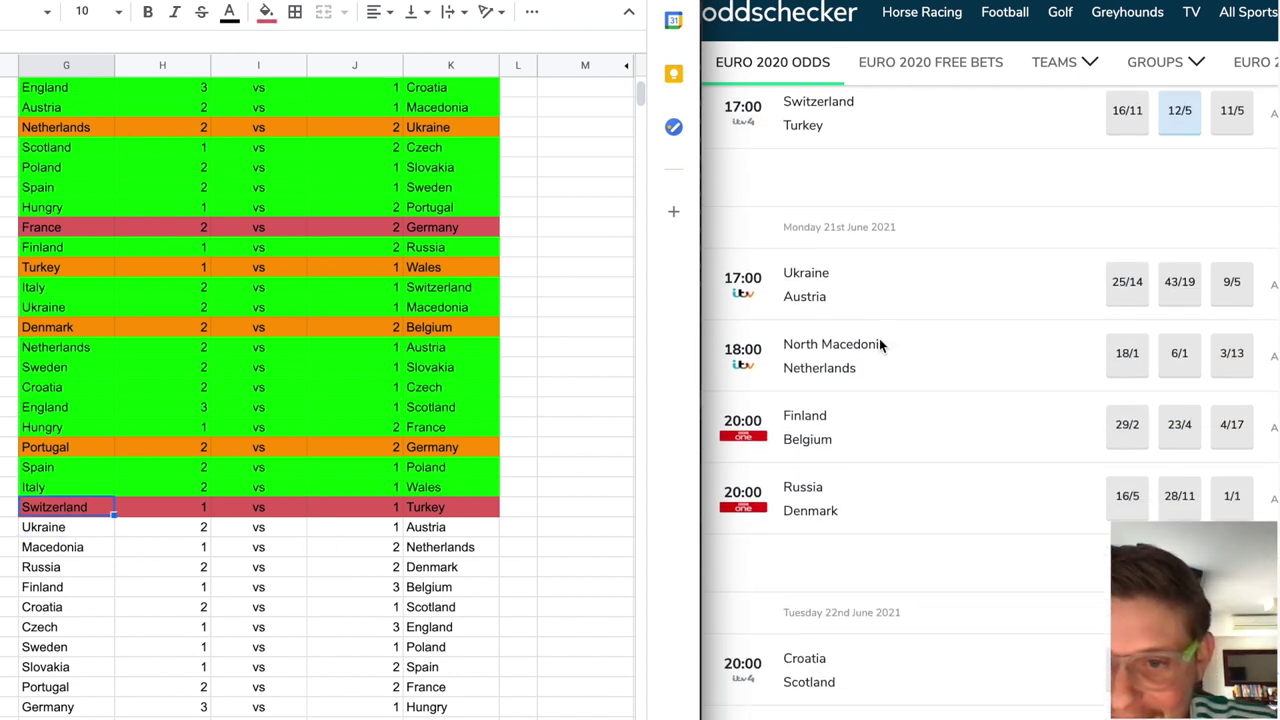
scroll(879, 338, "down", 1)
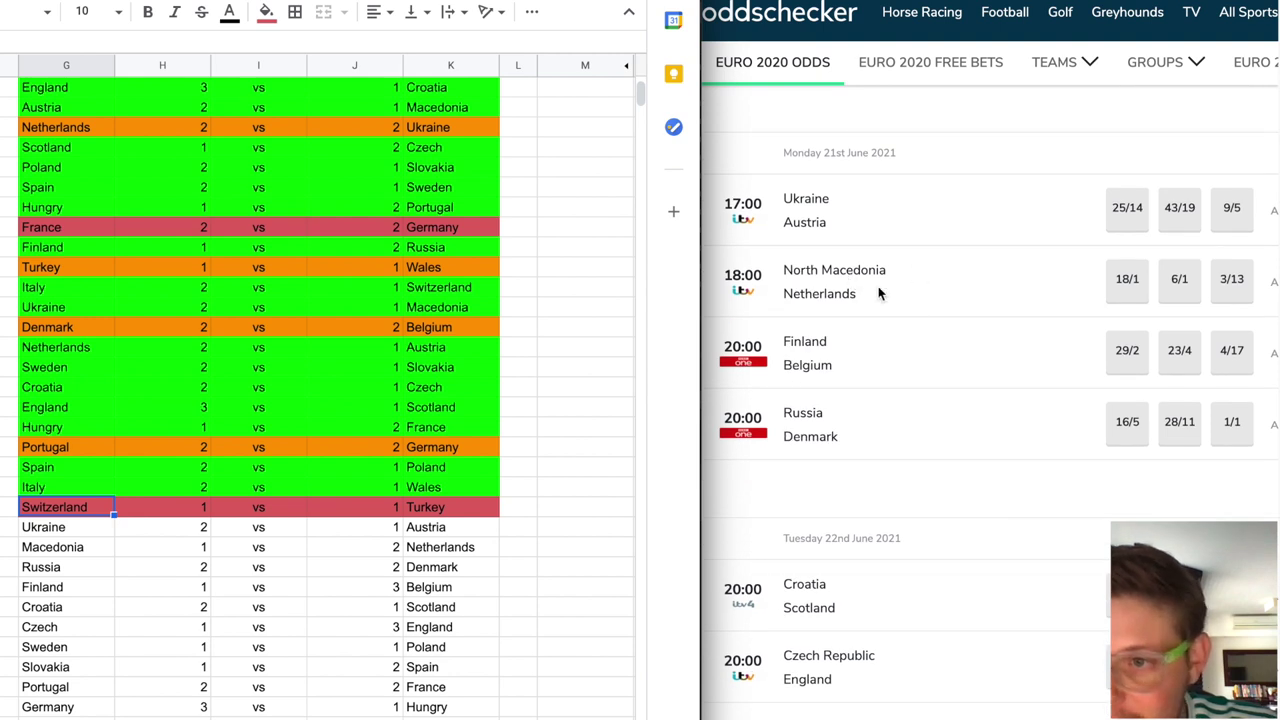
left_click(91, 530)
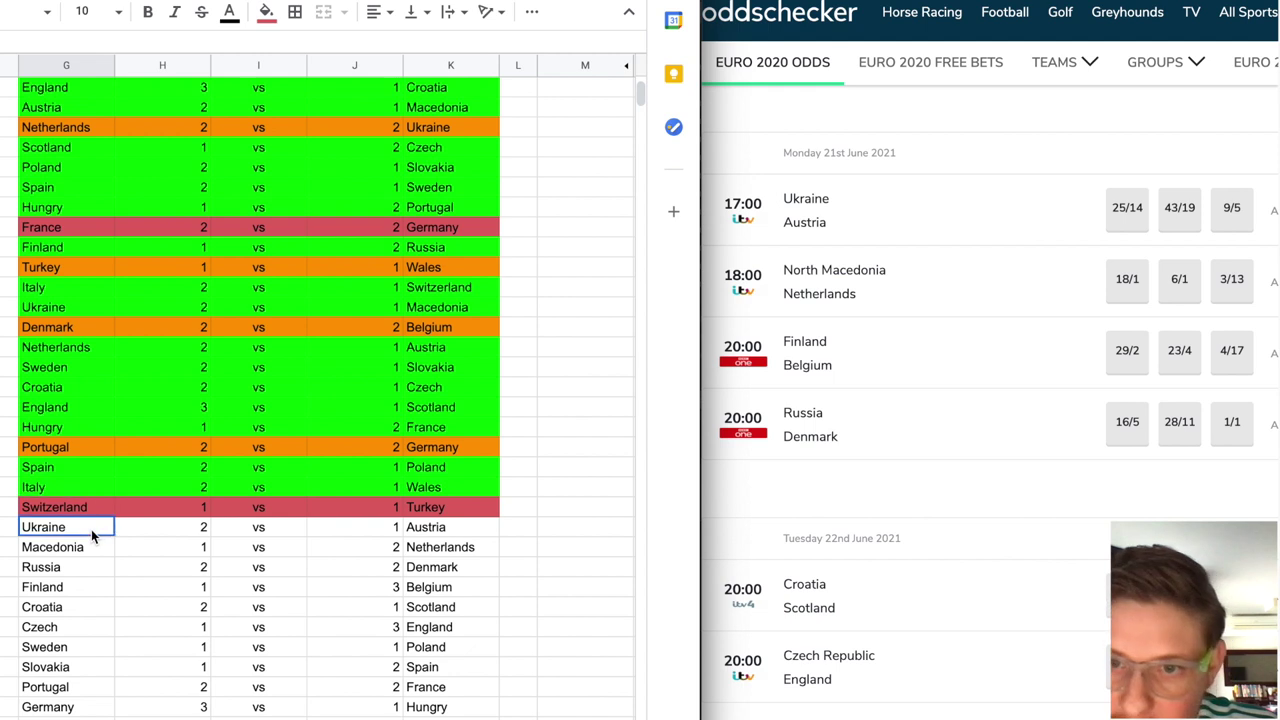
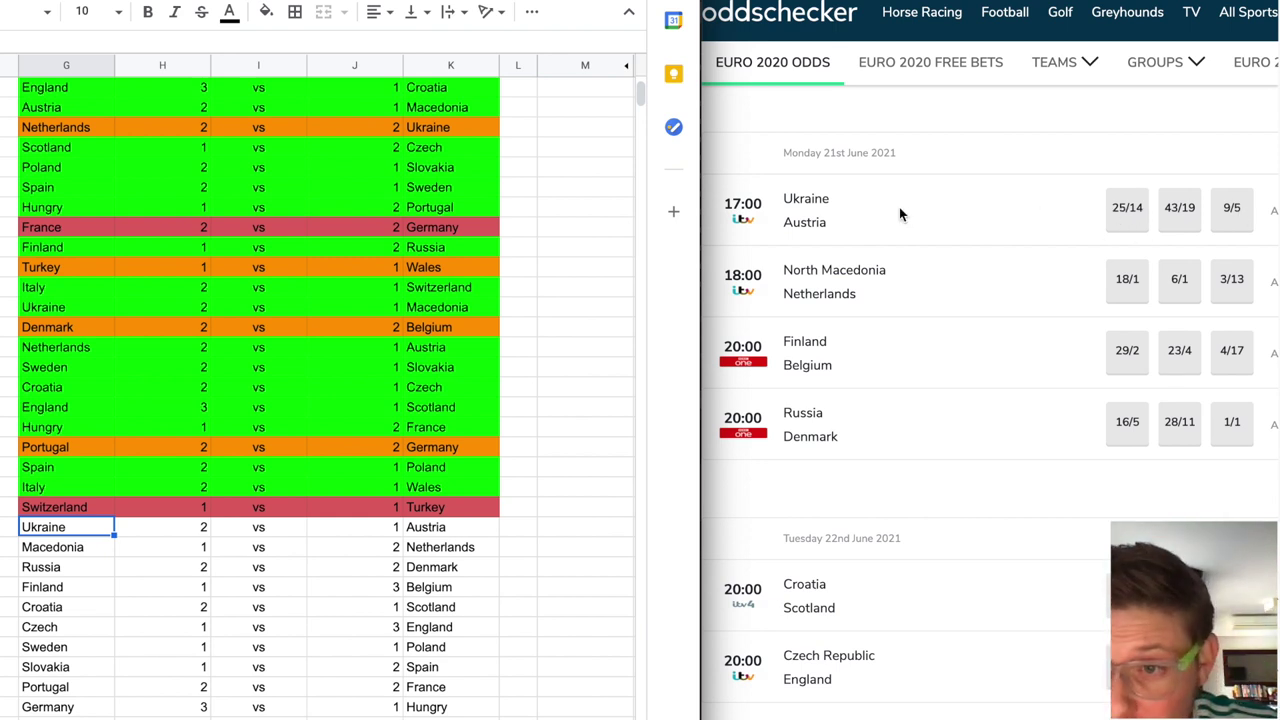
left_click_drag(425, 530, 82, 535)
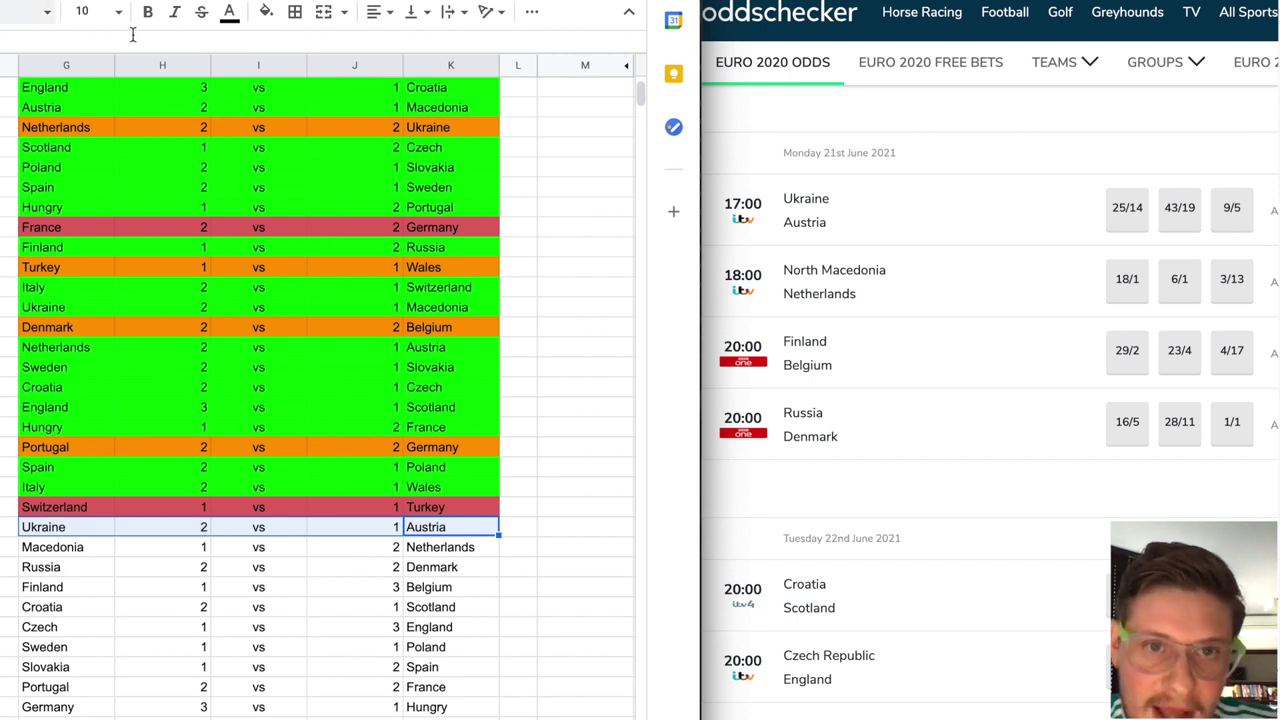
left_click(266, 12)
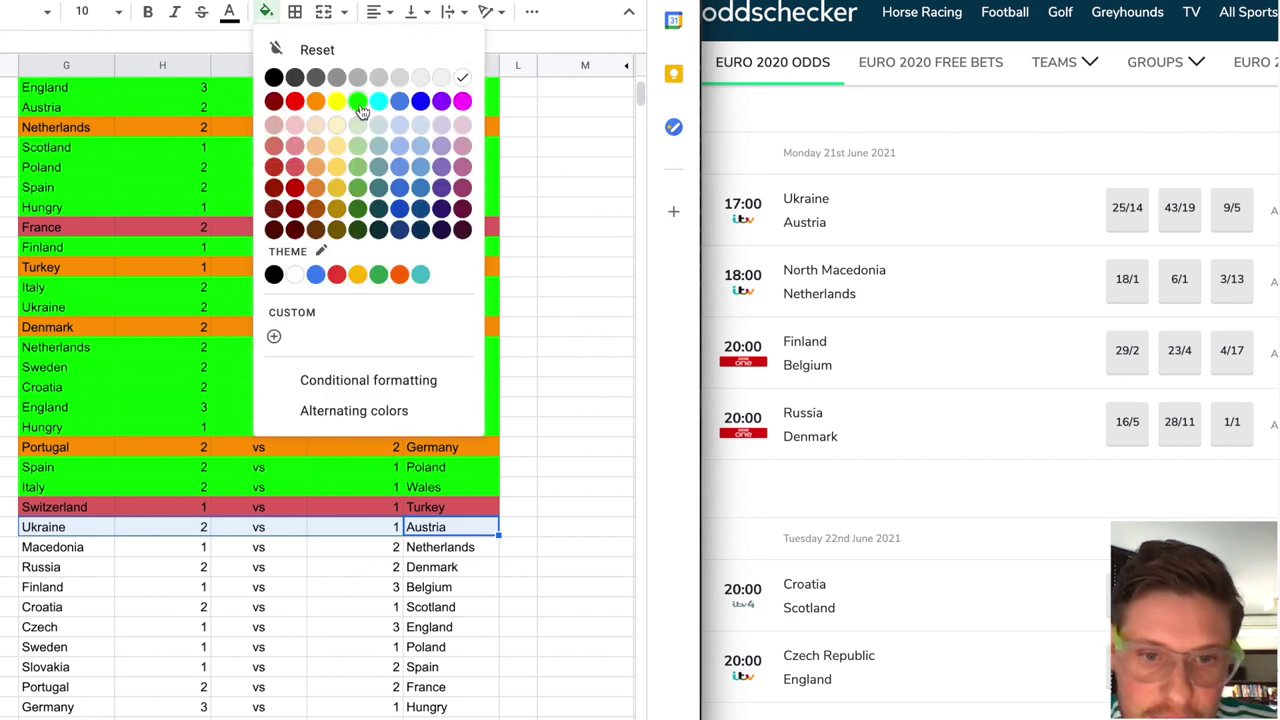
left_click(358, 101)
left_click(312, 609)
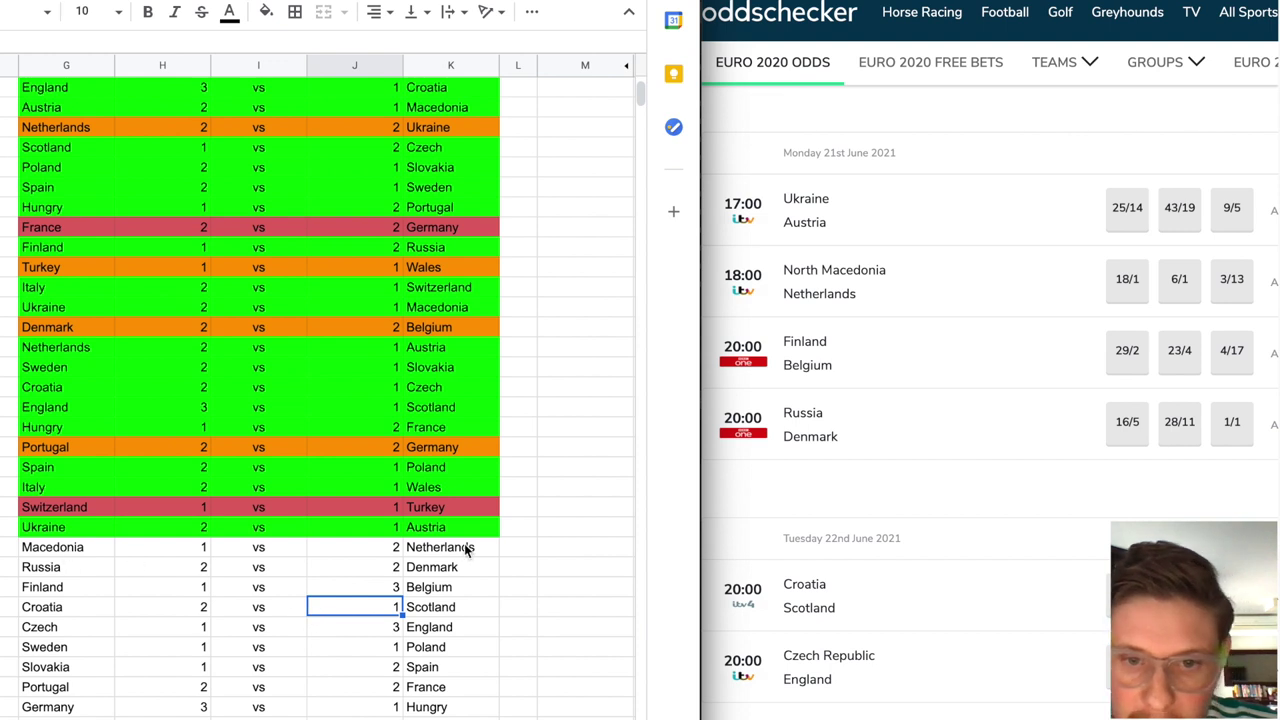
Fill the Macedonia vs Netherlands row bright green across columns G to K
left_click_drag(462, 550, 64, 547)
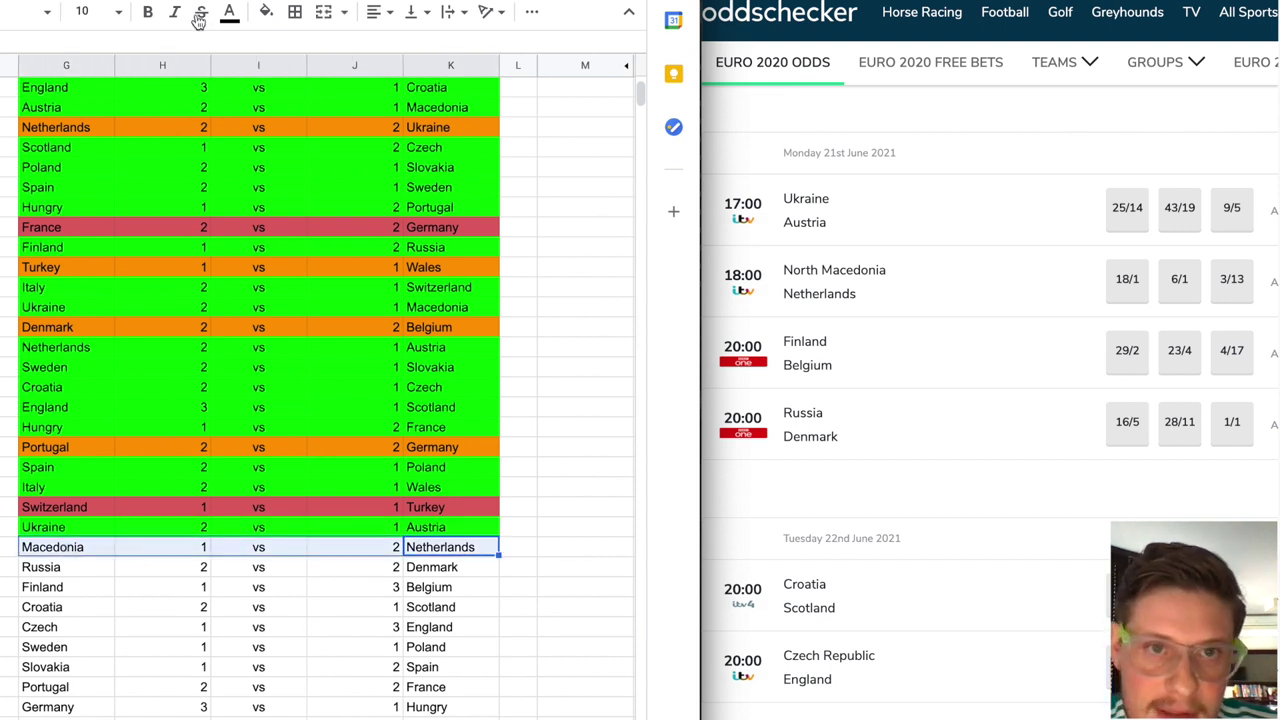
left_click(266, 11)
left_click(357, 101)
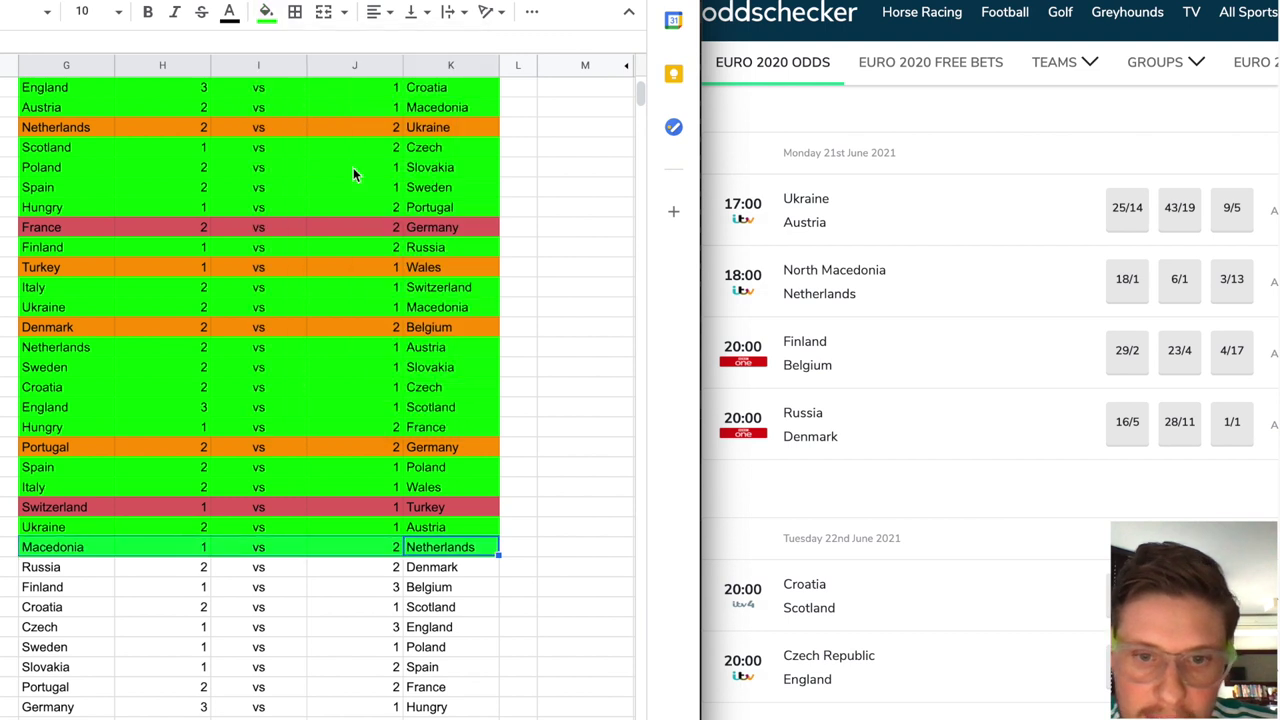
left_click(386, 615)
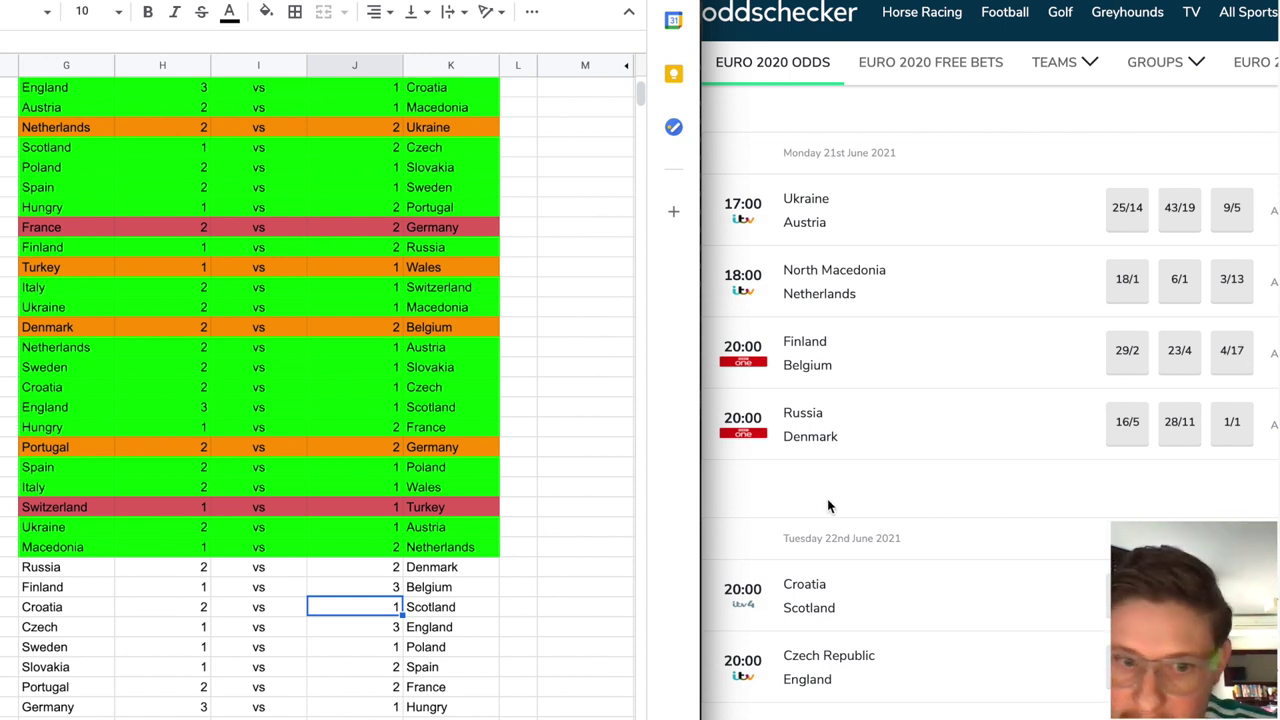
Fill the Finland vs Belgium row bright green across columns G to K
left_click_drag(58, 567, 476, 553)
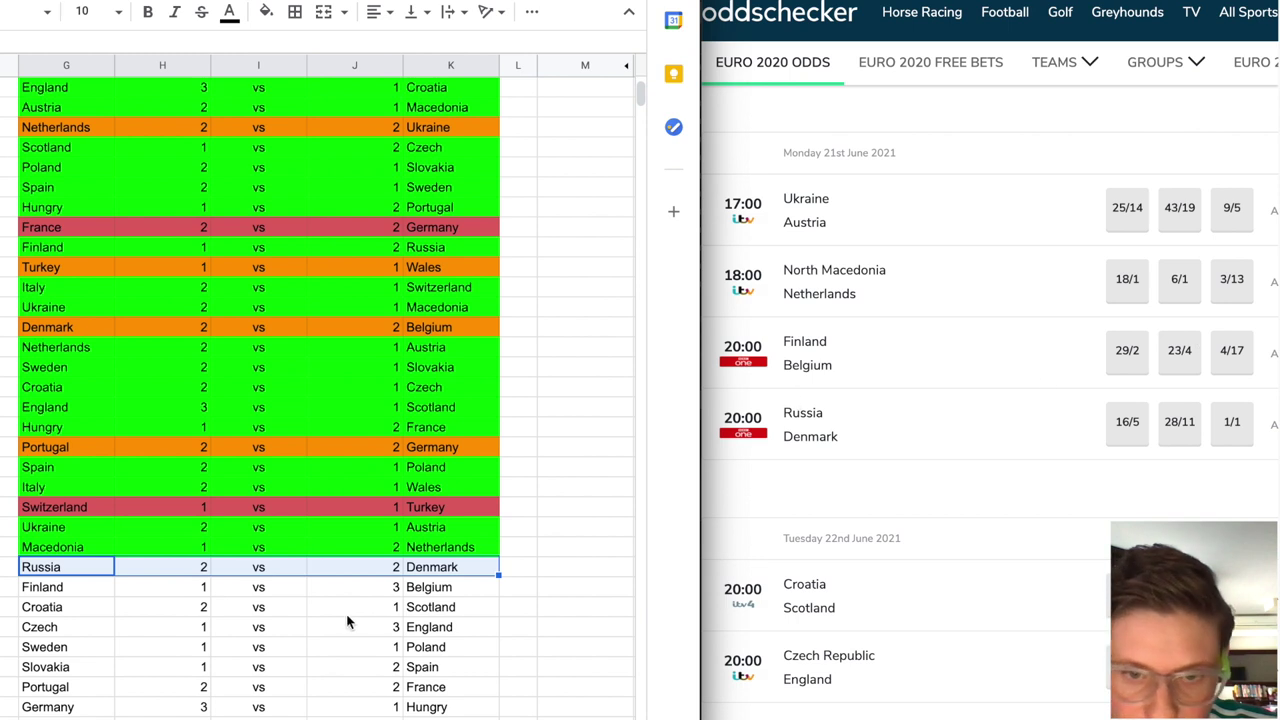
left_click_drag(425, 588, 355, 588)
left_click(75, 594, "shift")
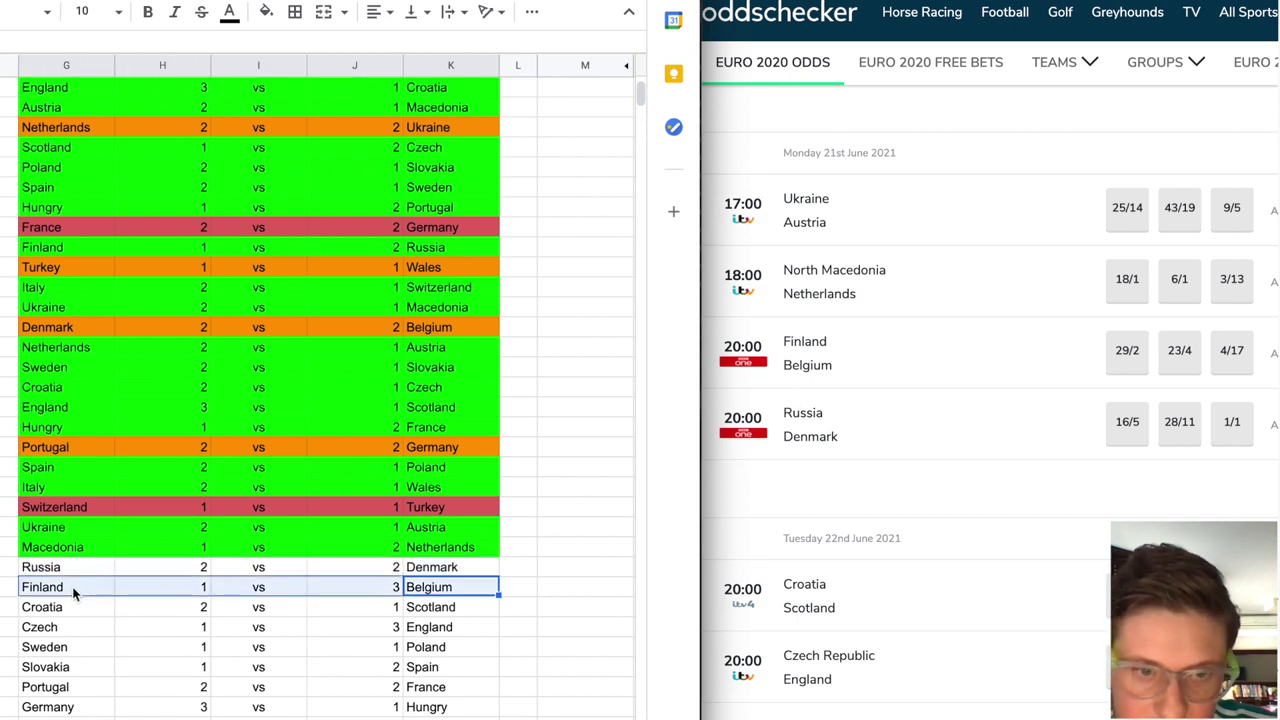
left_click(266, 11)
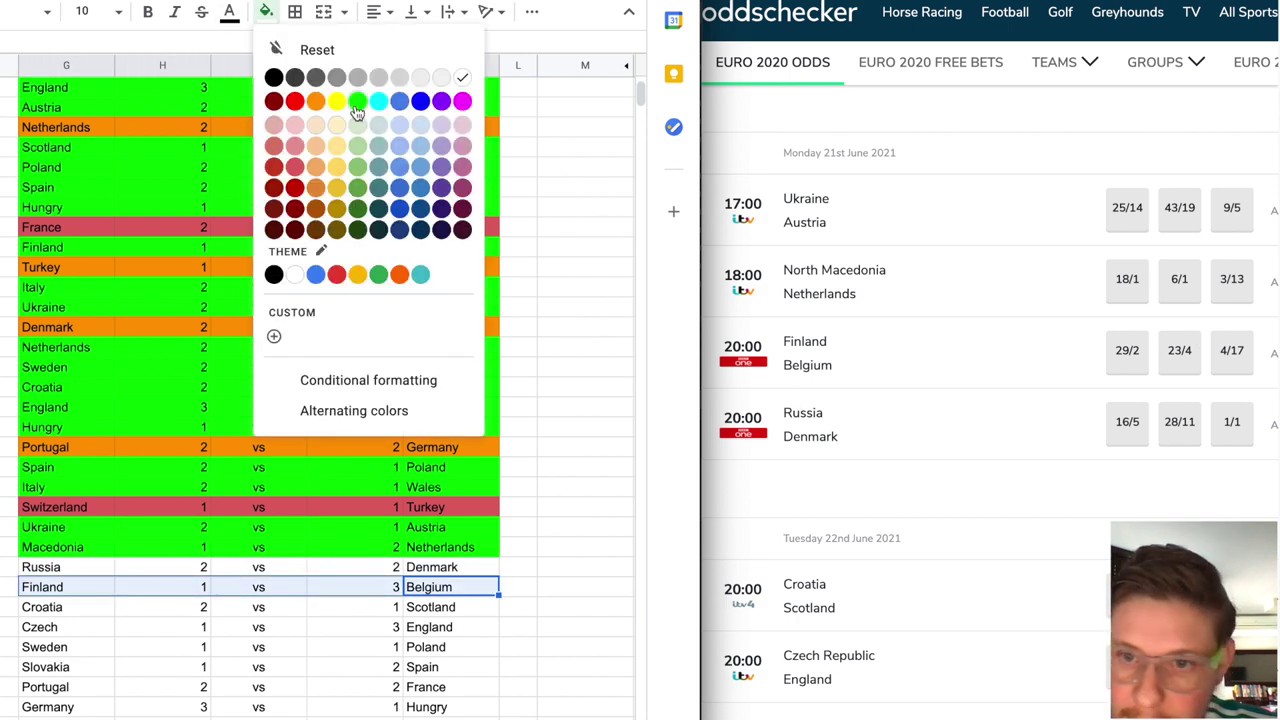
left_click(358, 101)
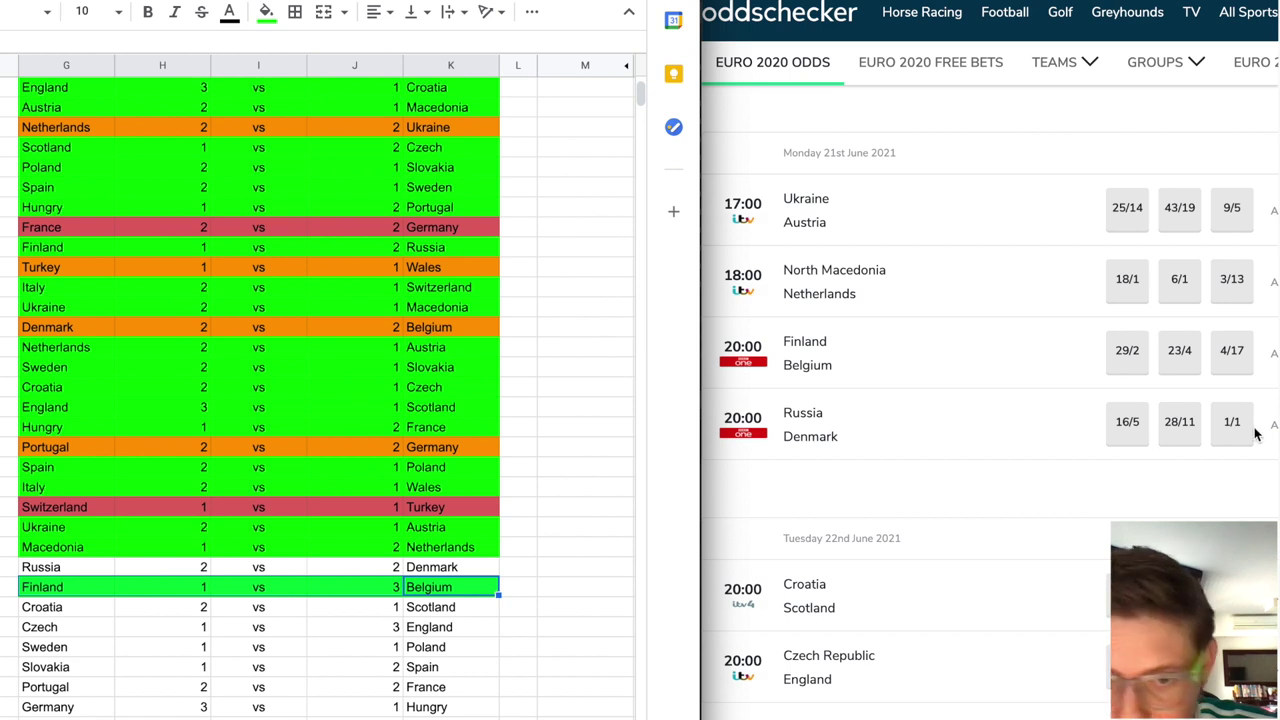
Inspect the Russia vs Denmark scores with one decimal, restoring whole numbers, and fill the row the Switzerland vs Turkey row's muted red across columns G to K
left_click(437, 567)
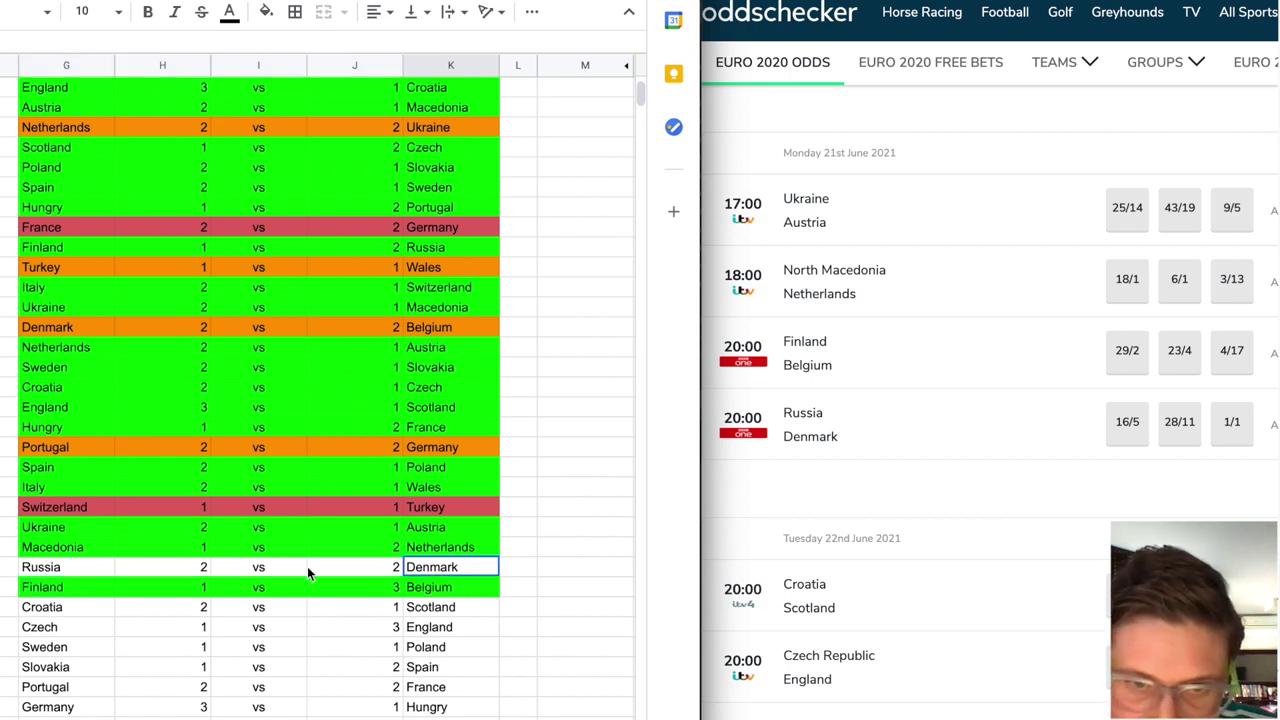
left_click(89, 567, "shift")
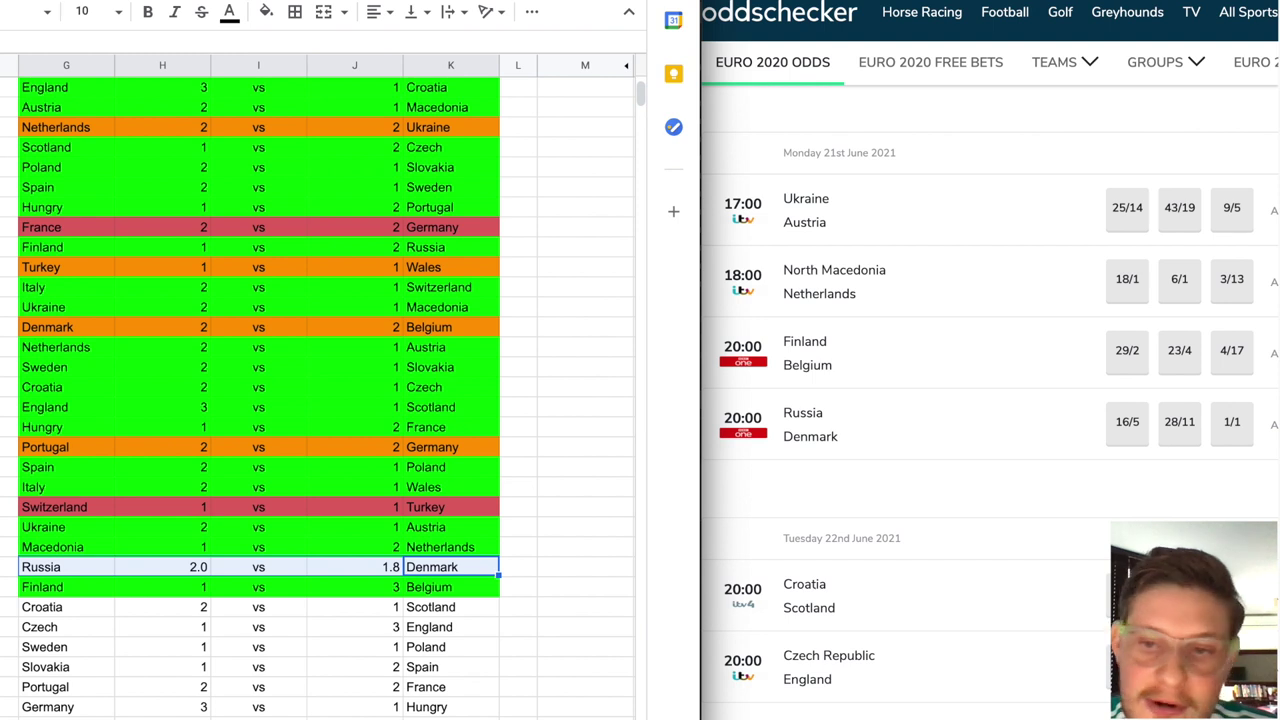
key("ctrl+z")
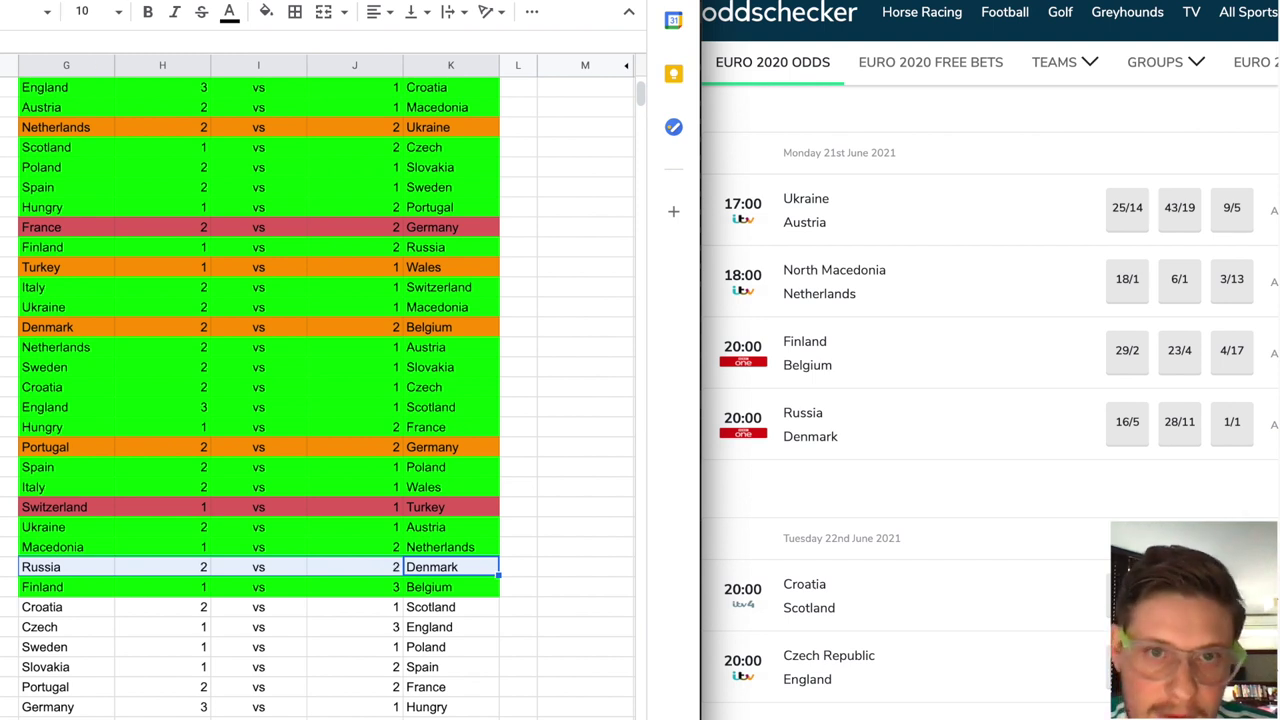
left_click(266, 12)
left_click(295, 166)
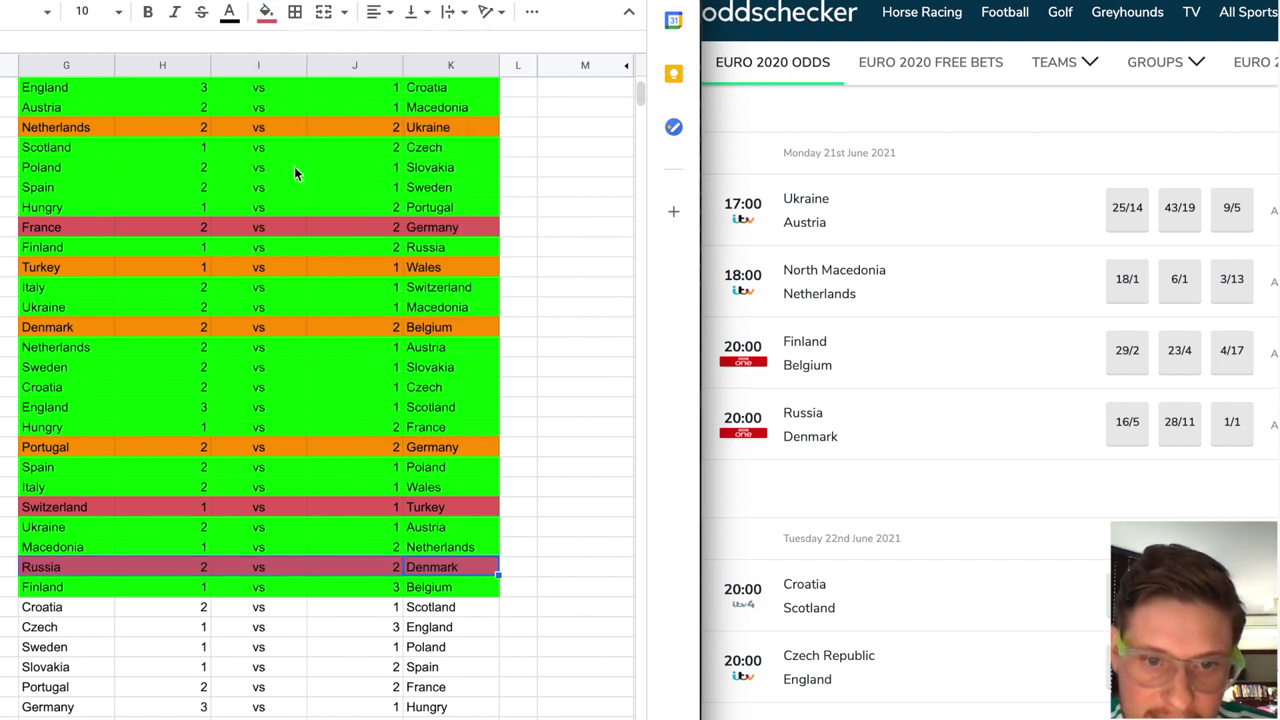
left_click(294, 420)
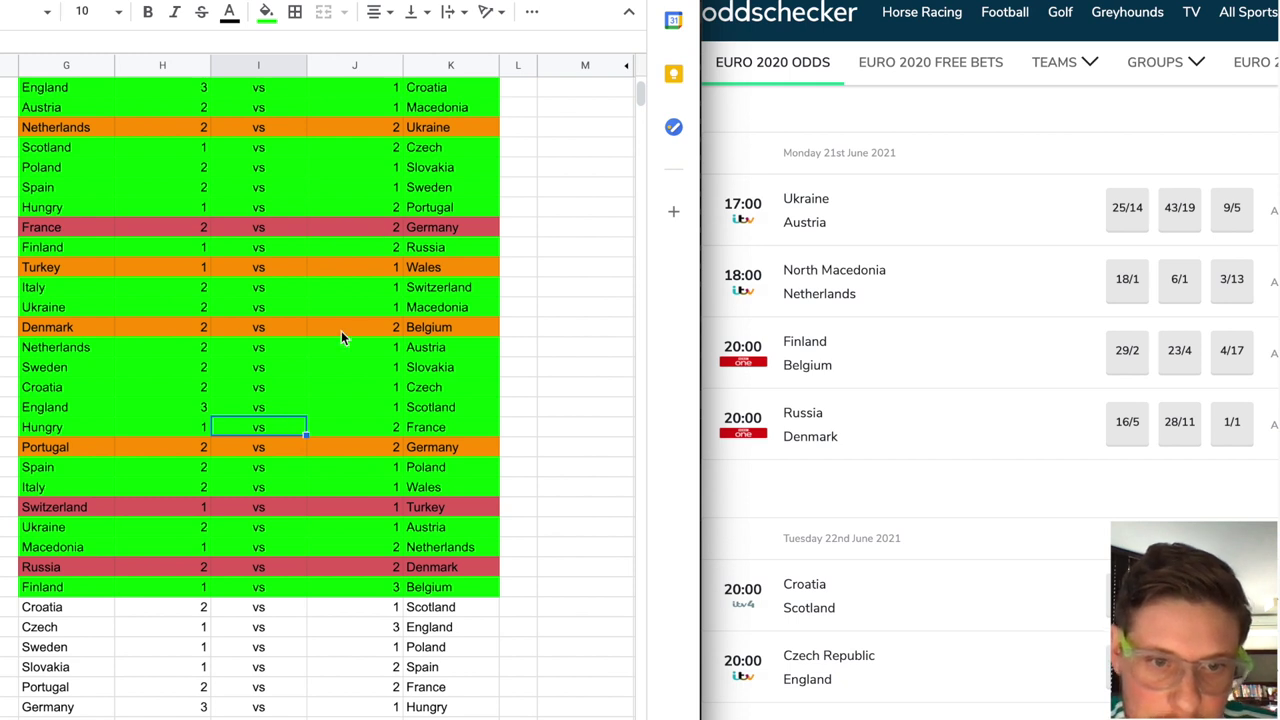
Check the Croatia vs Scotland odds and fill the Croatia vs Scotland row bright green across columns G to K
scroll(341, 331, "up", 2)
scroll(341, 331, "down", 5)
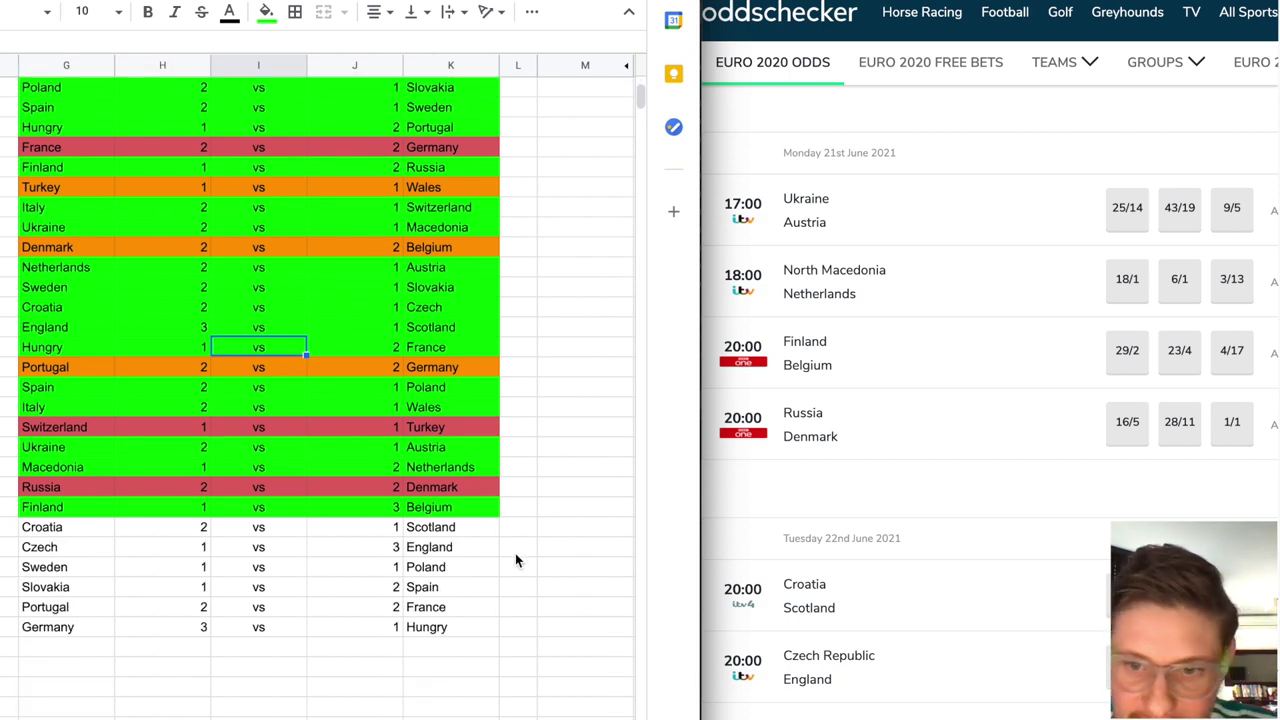
scroll(966, 363, "down", 3)
scroll(966, 365, "down", 1)
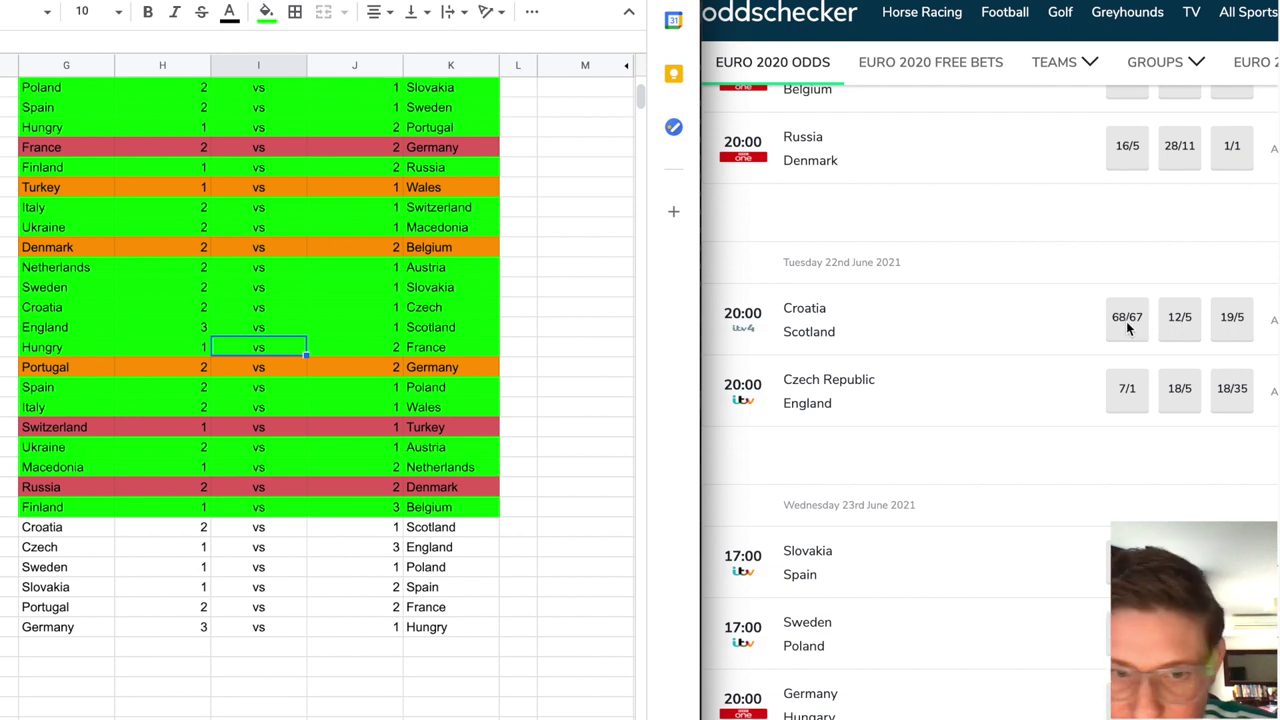
left_click_drag(418, 529, 77, 529)
left_click(266, 11)
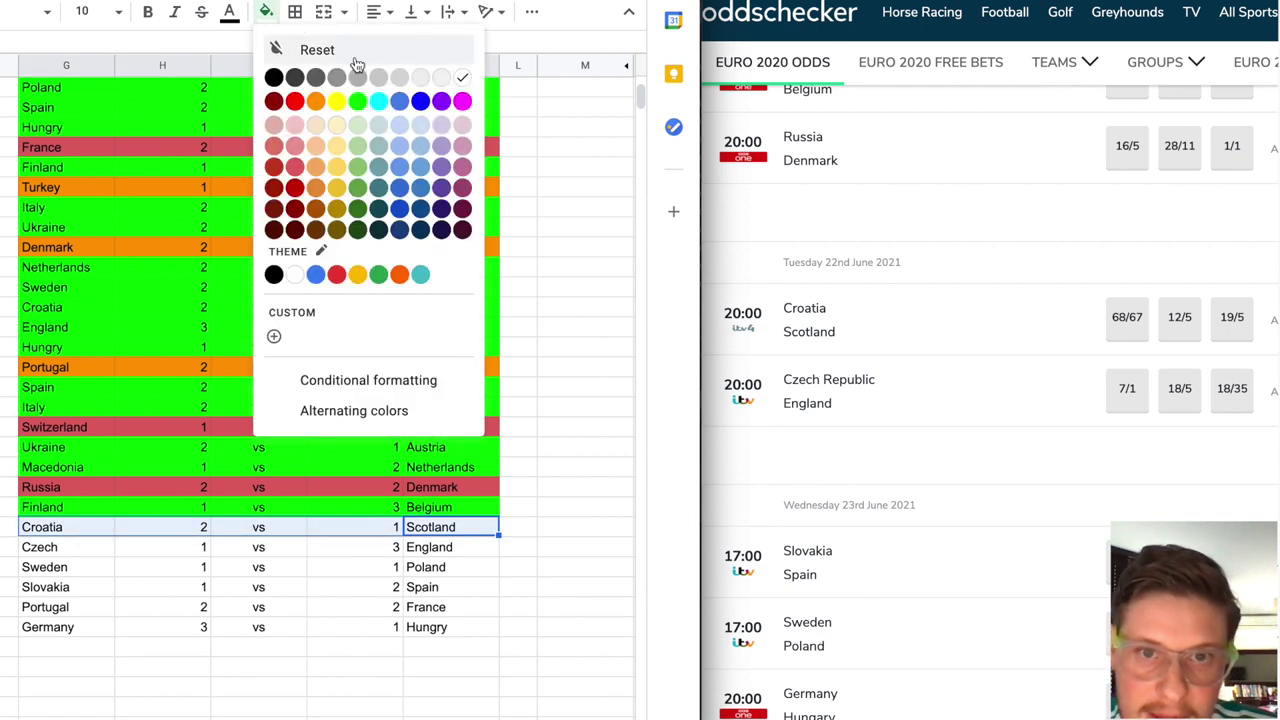
left_click(359, 101)
left_click(226, 563)
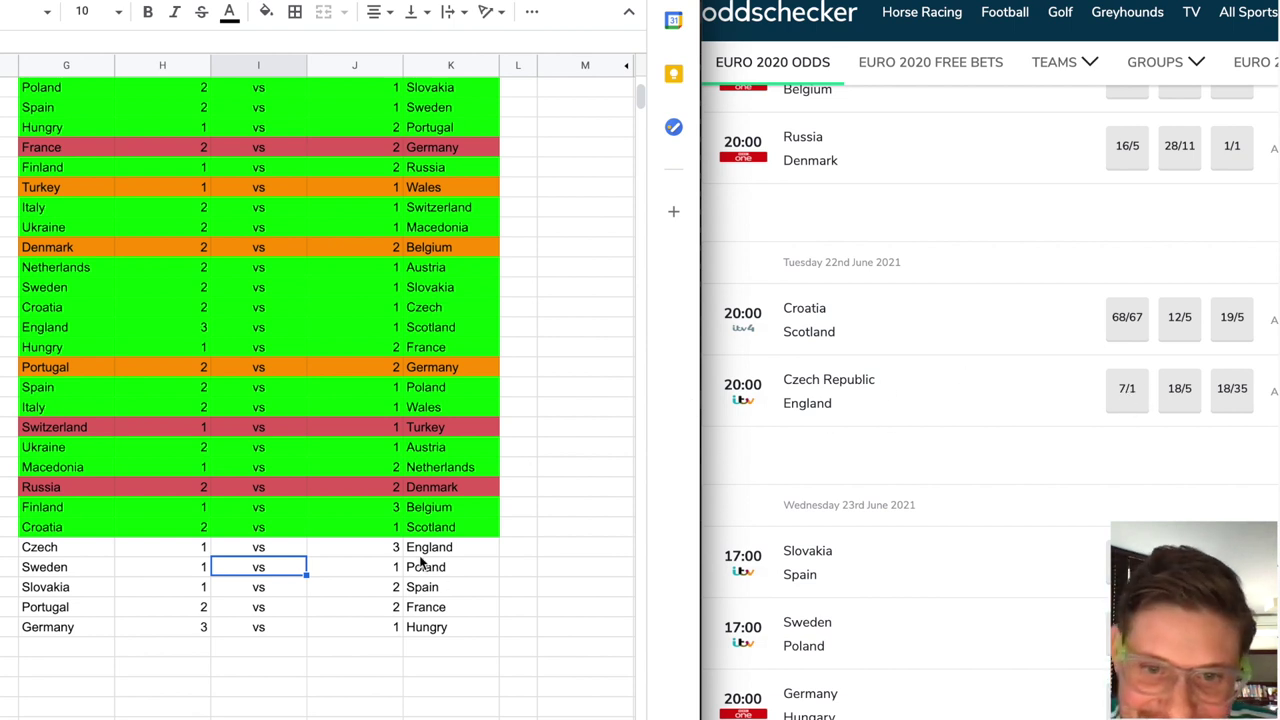
Fill the Czech vs England row bright green across columns G to K
left_click_drag(429, 547, 82, 547)
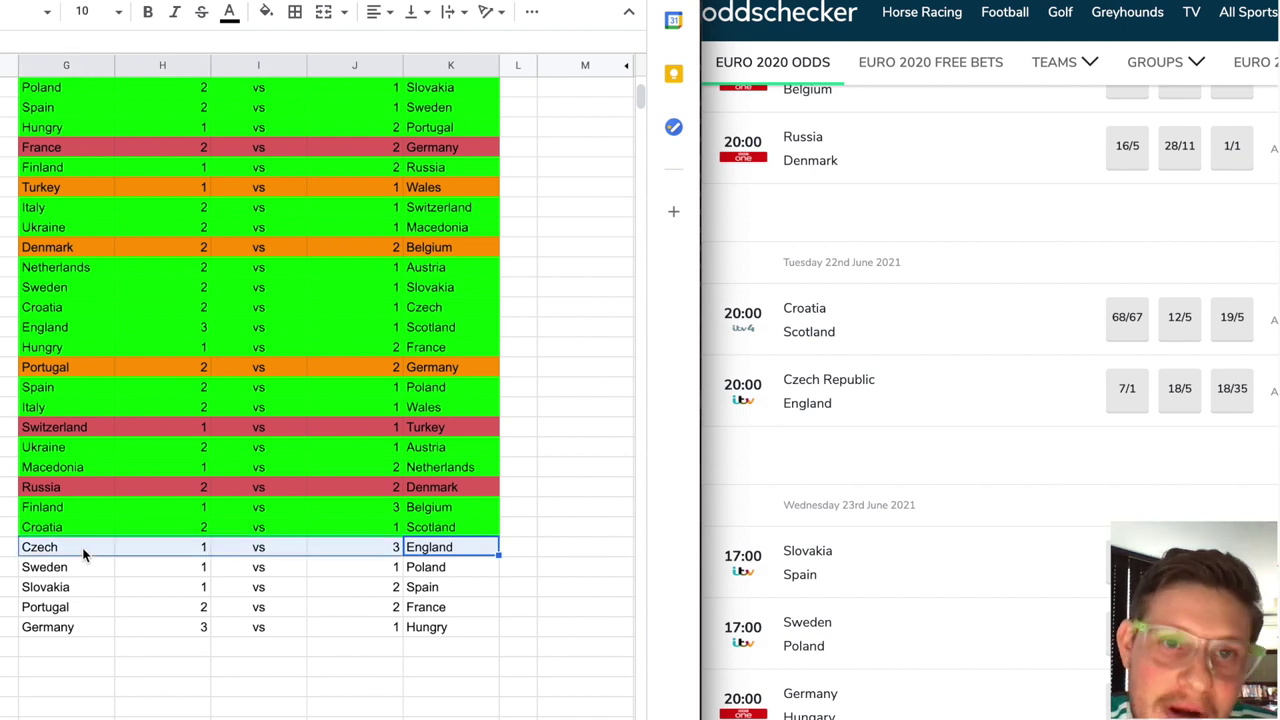
left_click(270, 13)
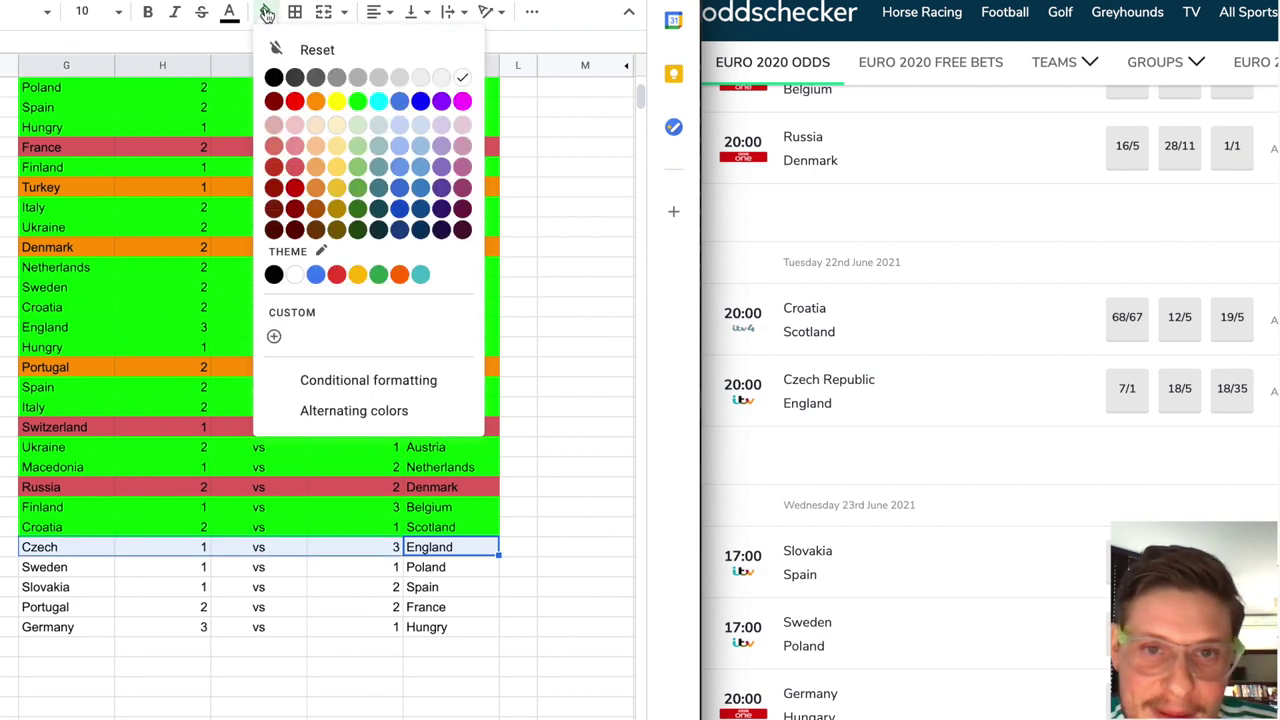
left_click(358, 103)
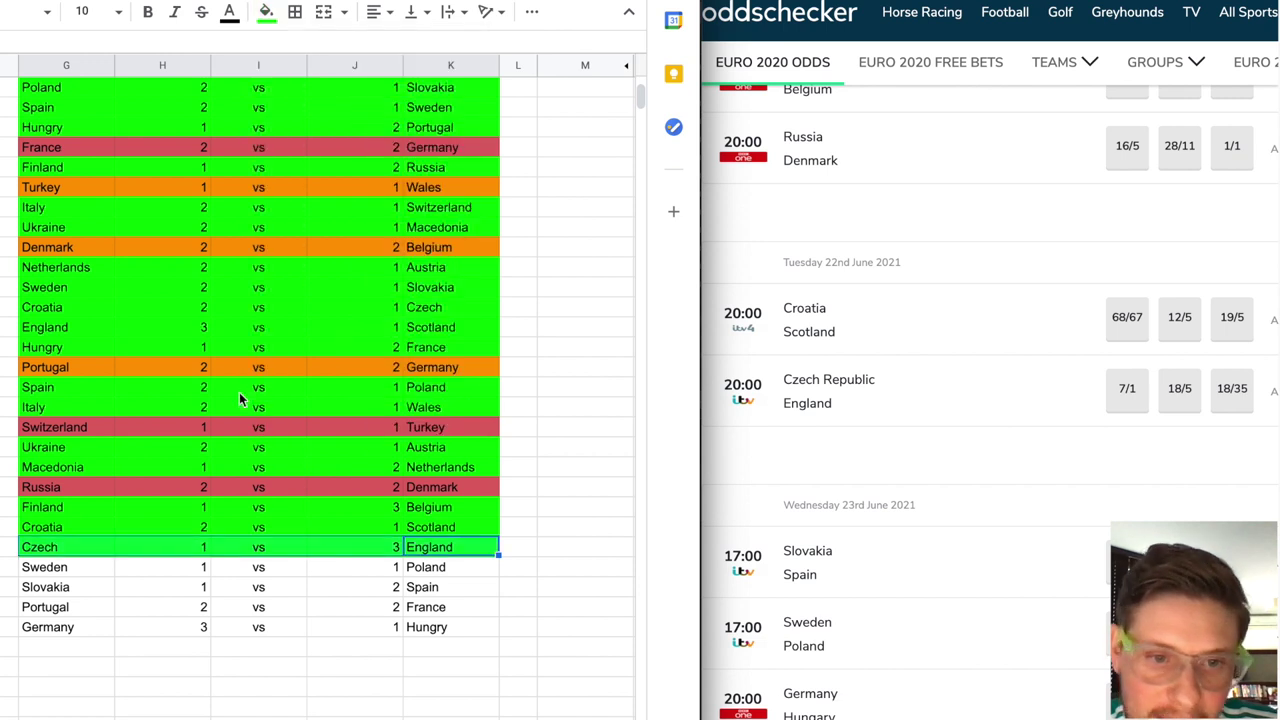
left_click(296, 329)
Inspect the Sweden vs Poland scores with one decimal, restoring whole numbers, and fill the row the Russia vs Denmark row's muted red across columns G to K
scroll(352, 265, "down", 1)
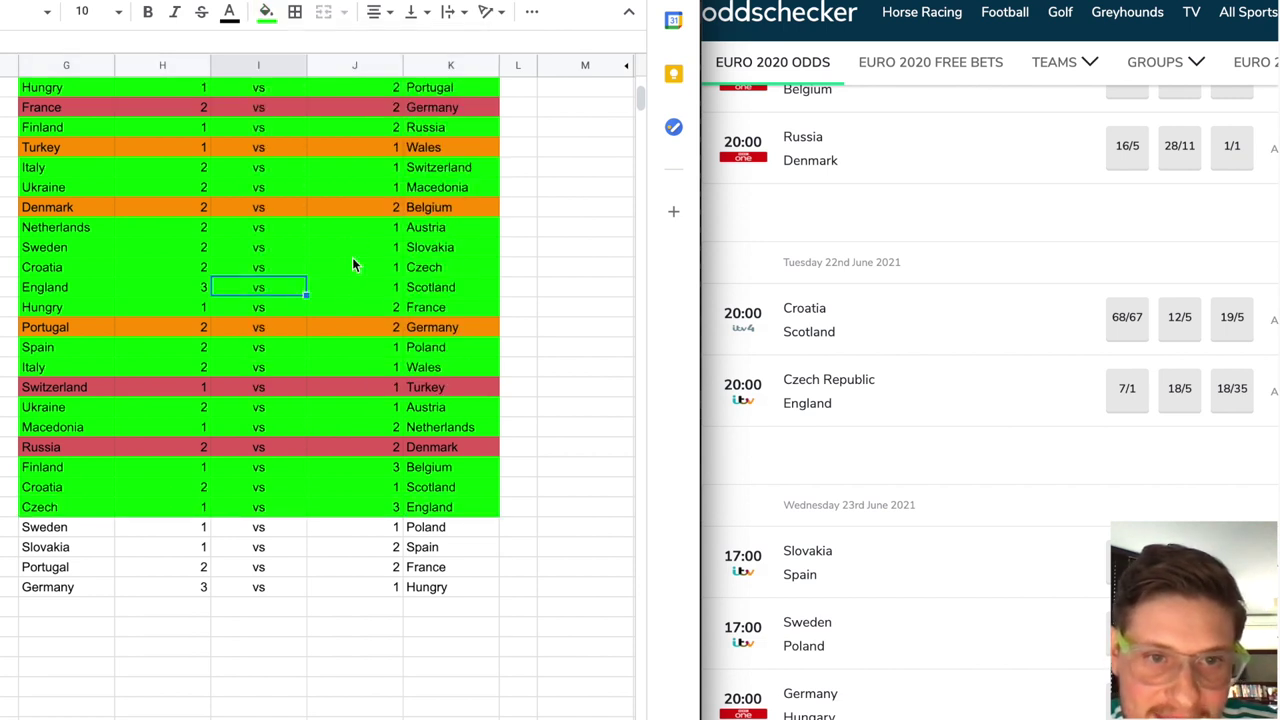
left_click(64, 507)
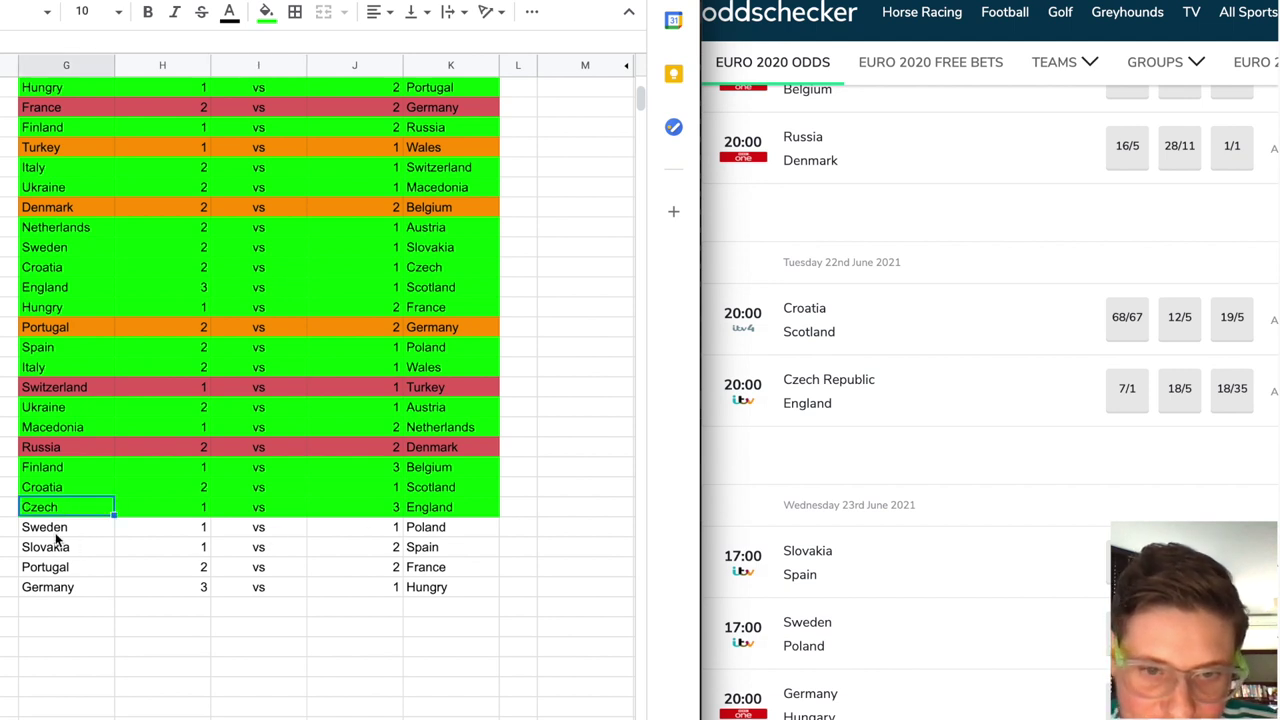
left_click_drag(55, 530, 420, 525)
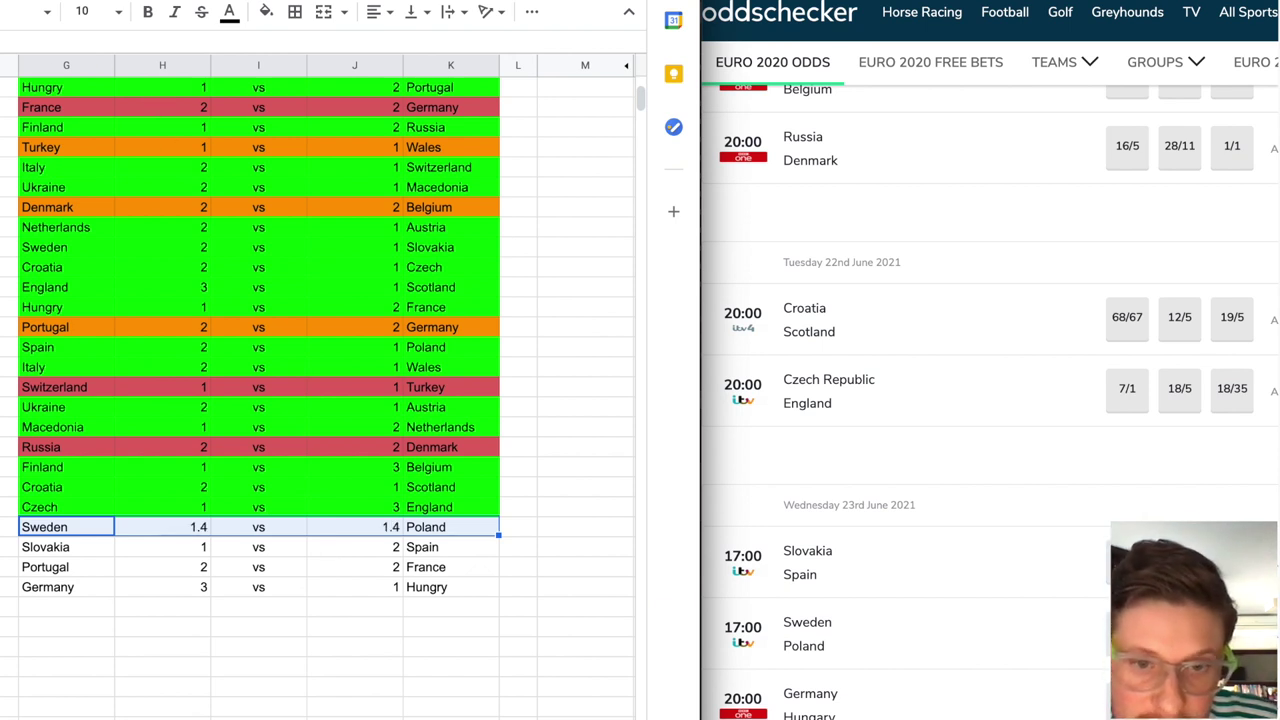
left_click(266, 14)
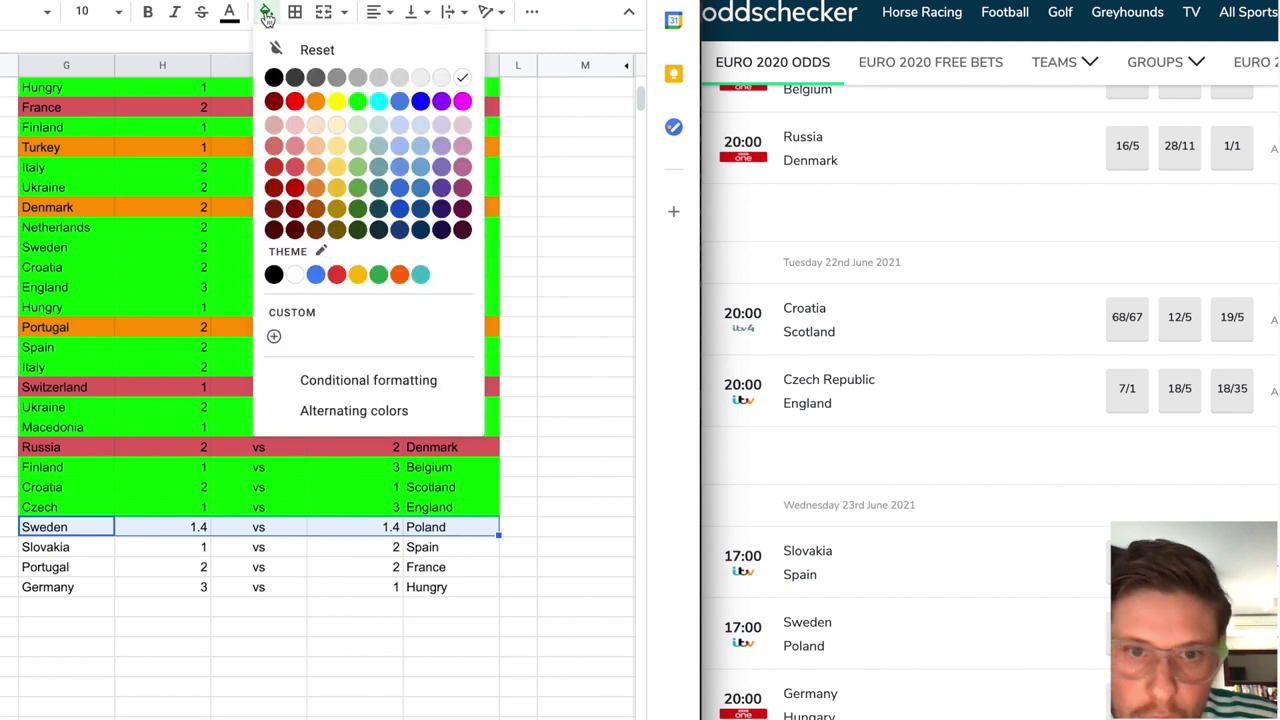
left_click(296, 168)
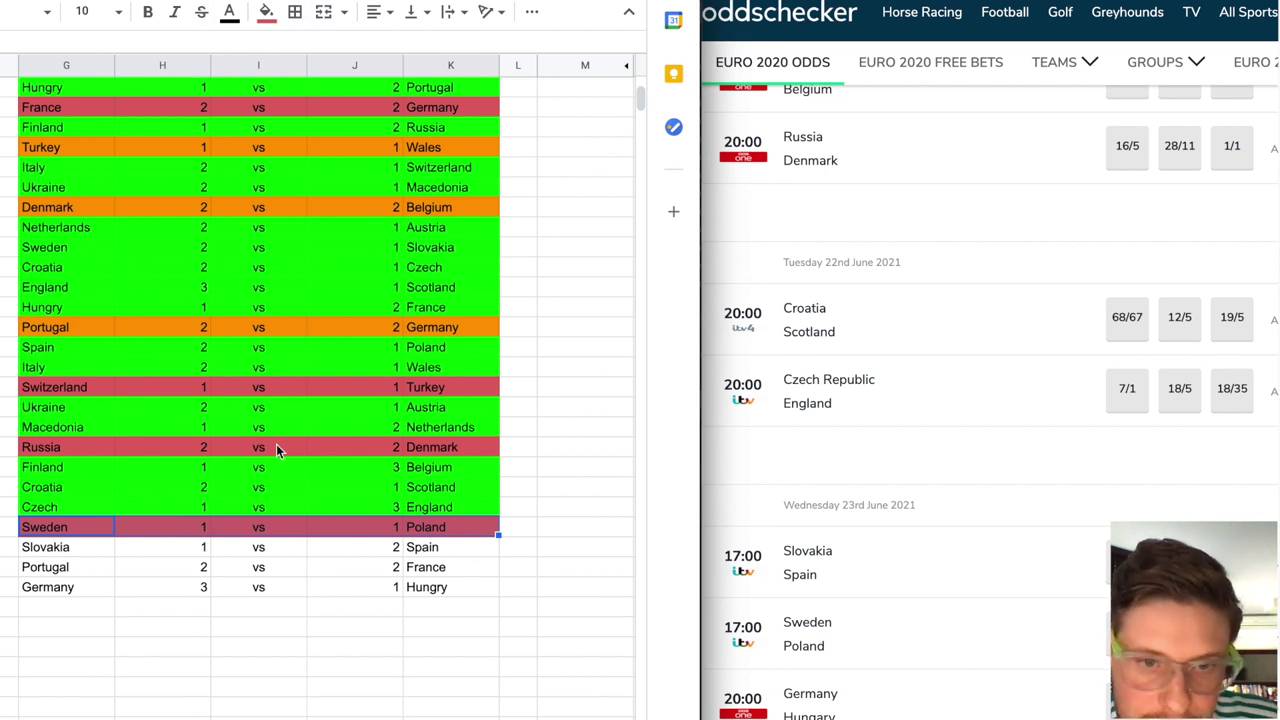
left_click(174, 549)
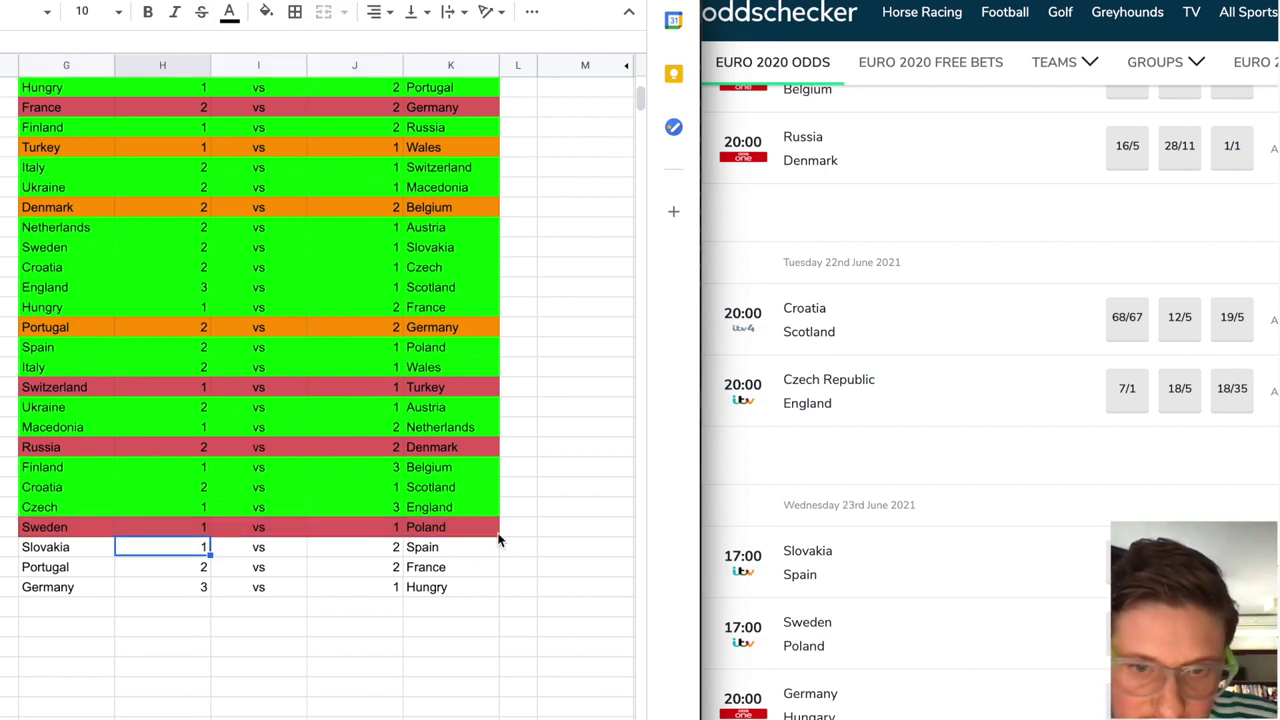
Check the Slovakia vs Spain odds and fill the Slovakia vs Spain row bright green across columns G to K
scroll(874, 550, "down", 2)
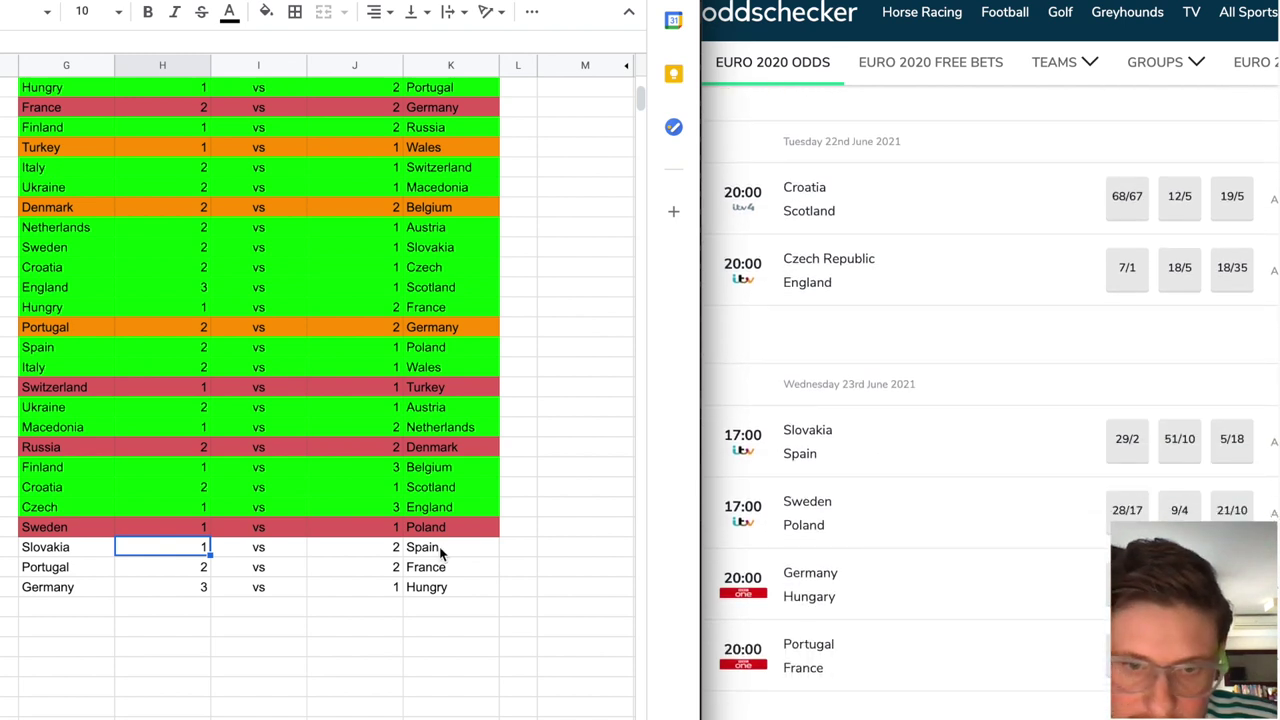
left_click_drag(466, 549, 90, 557)
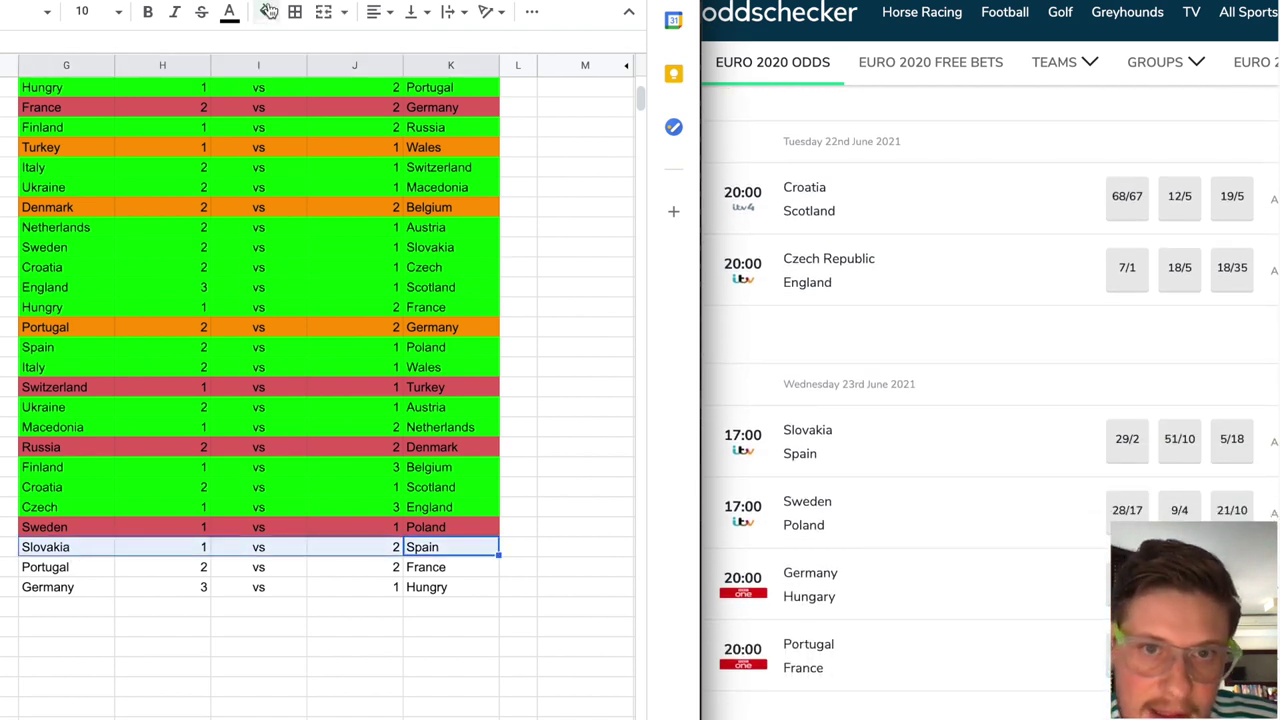
left_click(266, 11)
left_click(357, 101)
left_click(509, 410)
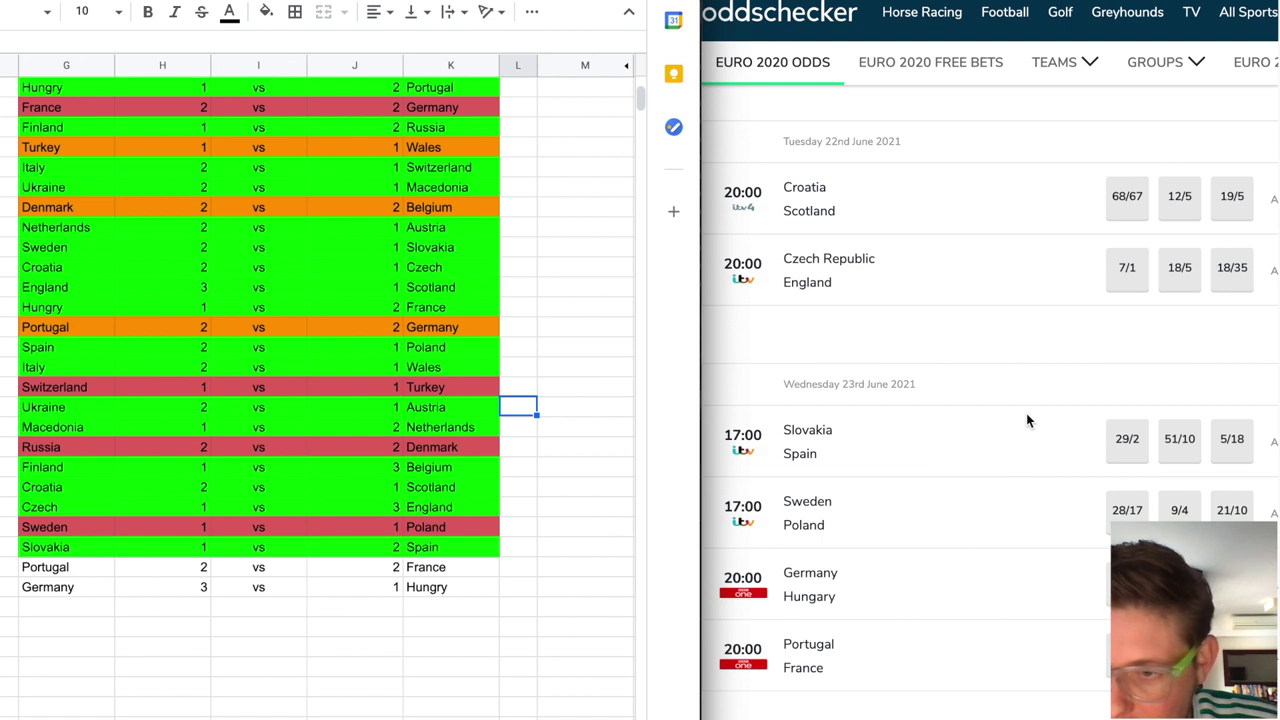
Inspect the Portugal vs France scores with one decimal, restoring whole numbers, and fill the row the Sweden vs Poland row's muted red across columns G to K
scroll(1026, 420, "down", 1)
scroll(1026, 415, "down", 2)
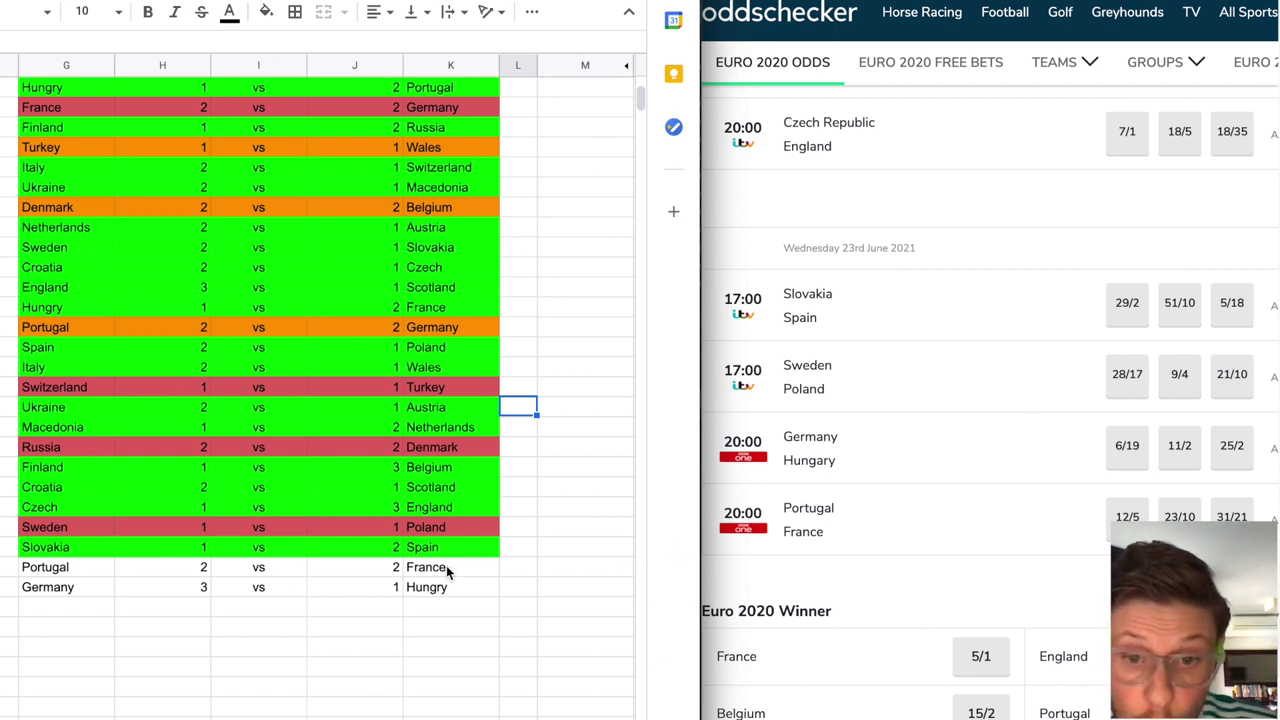
left_click_drag(446, 565, 88, 564)
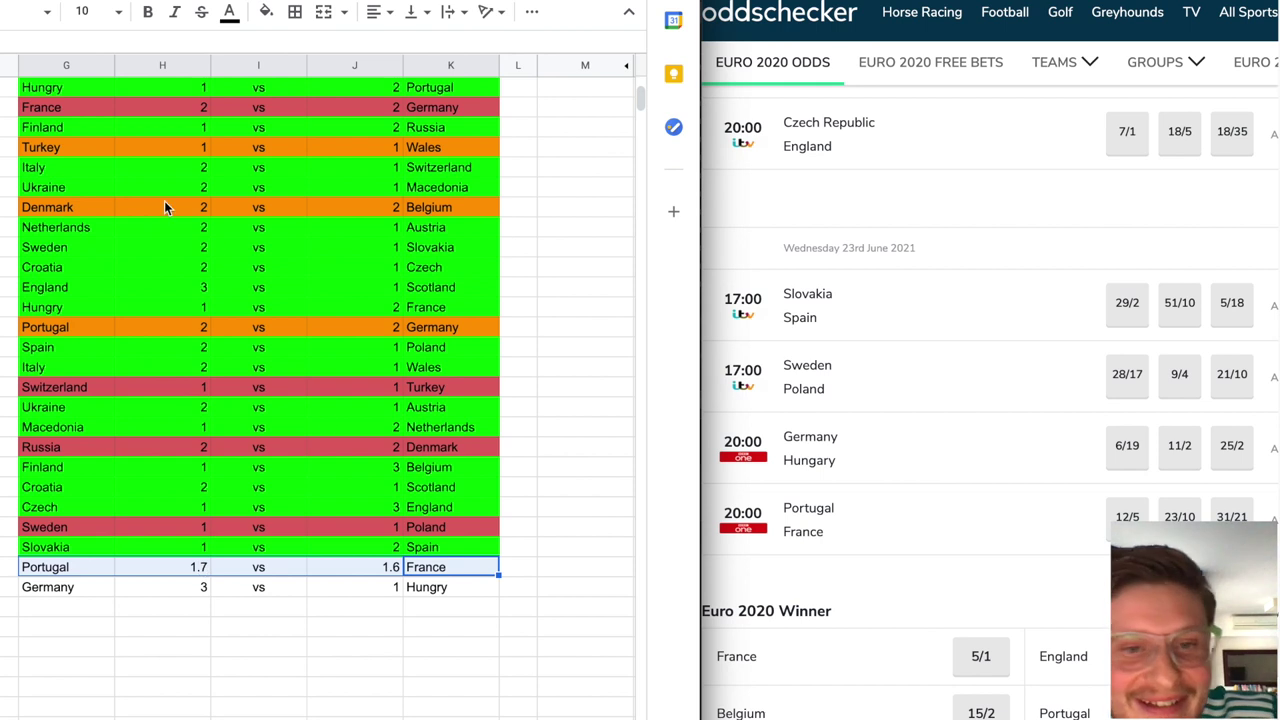
key("ctrl+z")
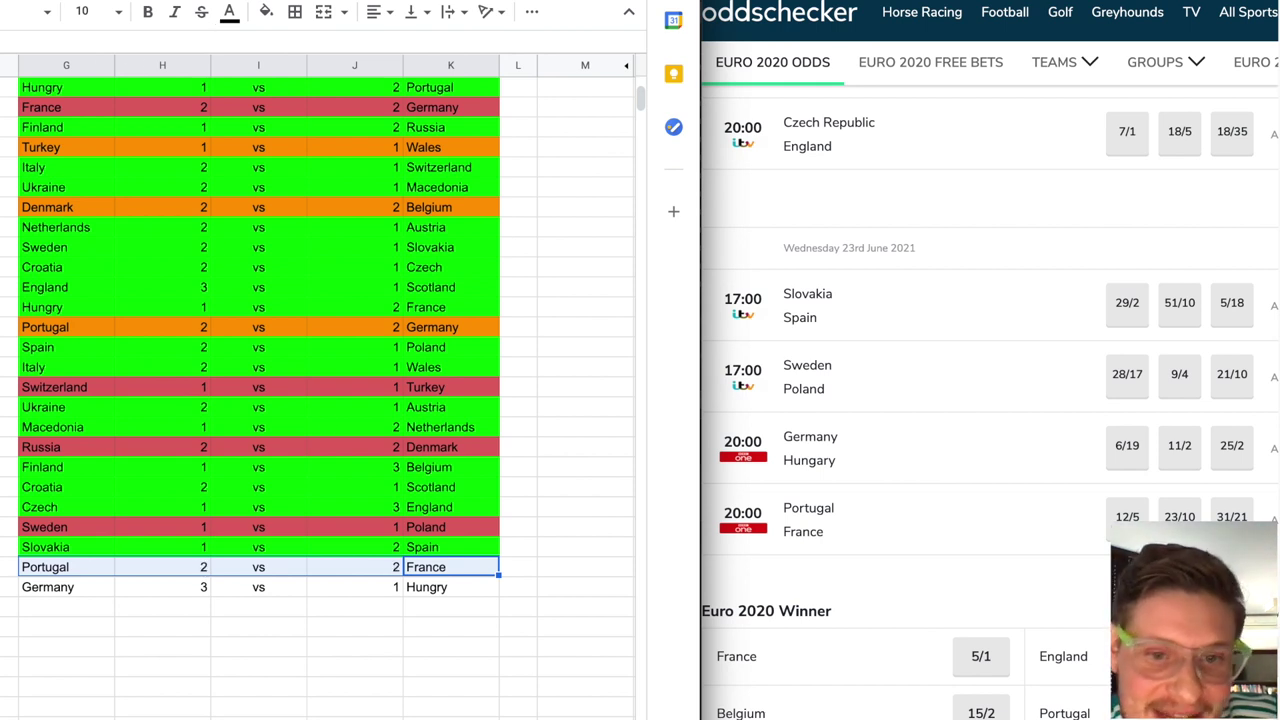
left_click(266, 12)
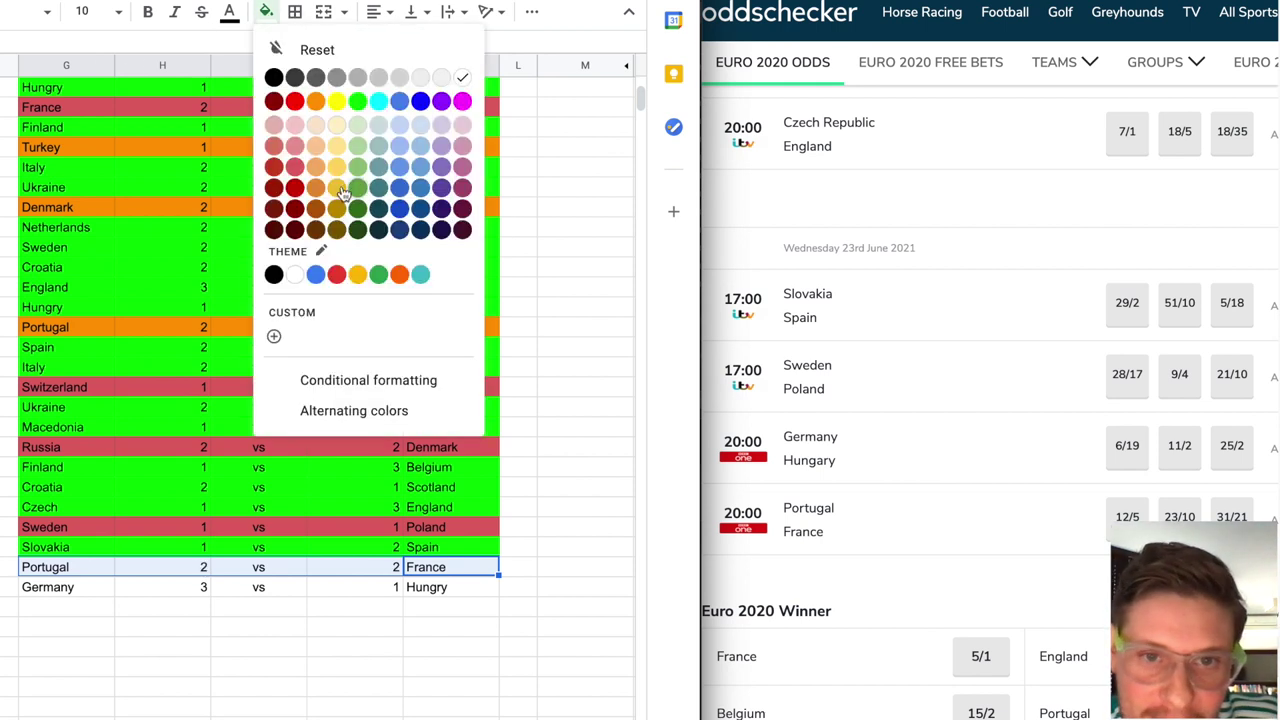
left_click(294, 168)
Fill the Germany vs Hungry row bright green across columns G to K
scroll(161, 481, "up", 3)
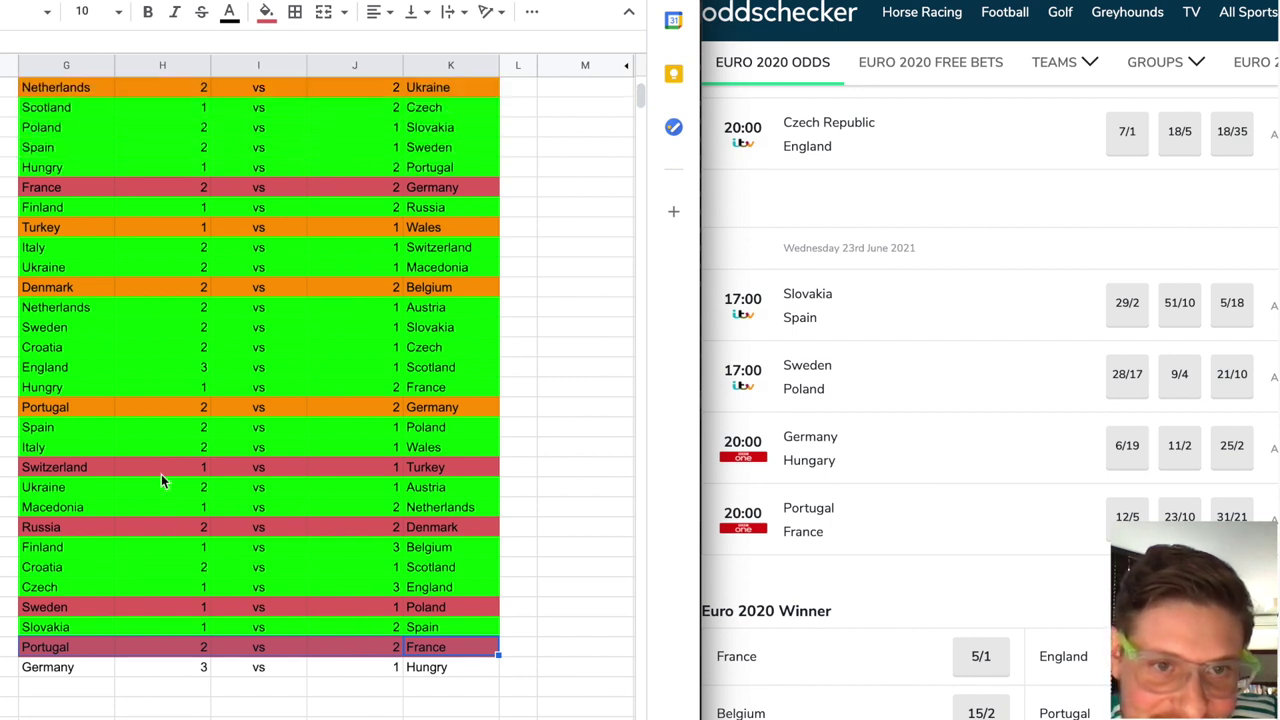
scroll(161, 481, "down", 1)
scroll(161, 481, "down", 1)
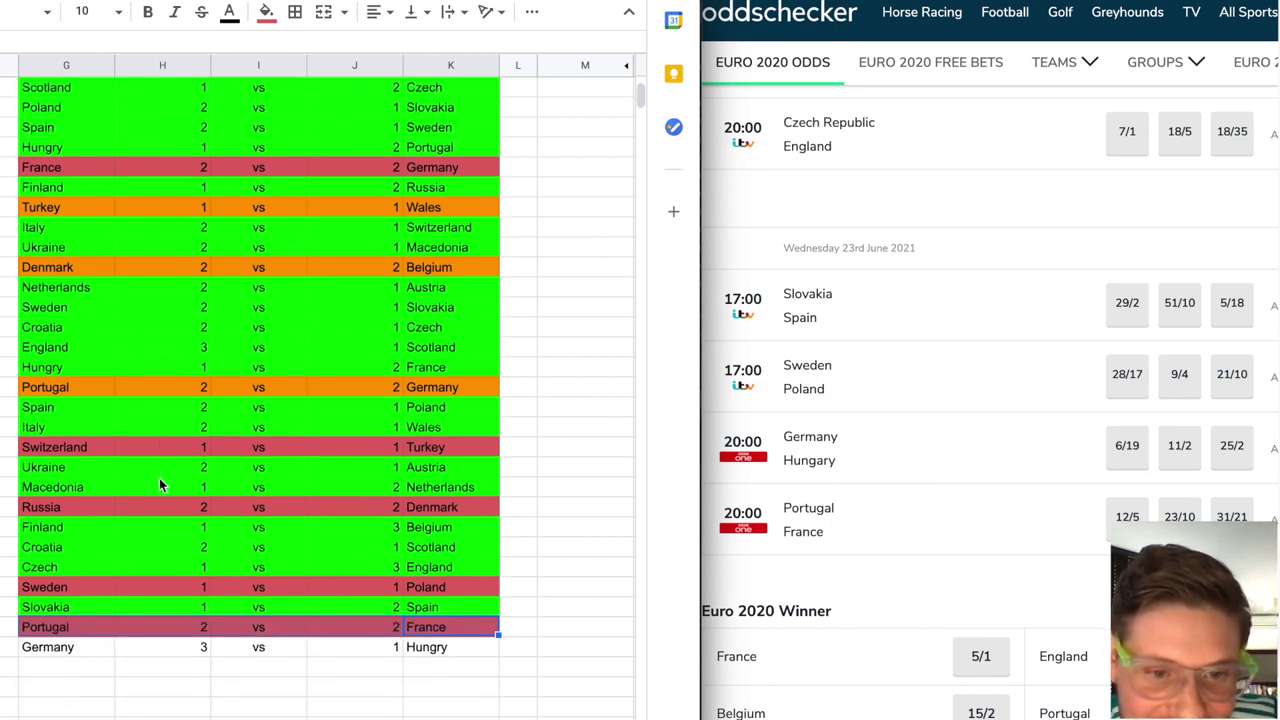
left_click_drag(66, 650, 430, 650)
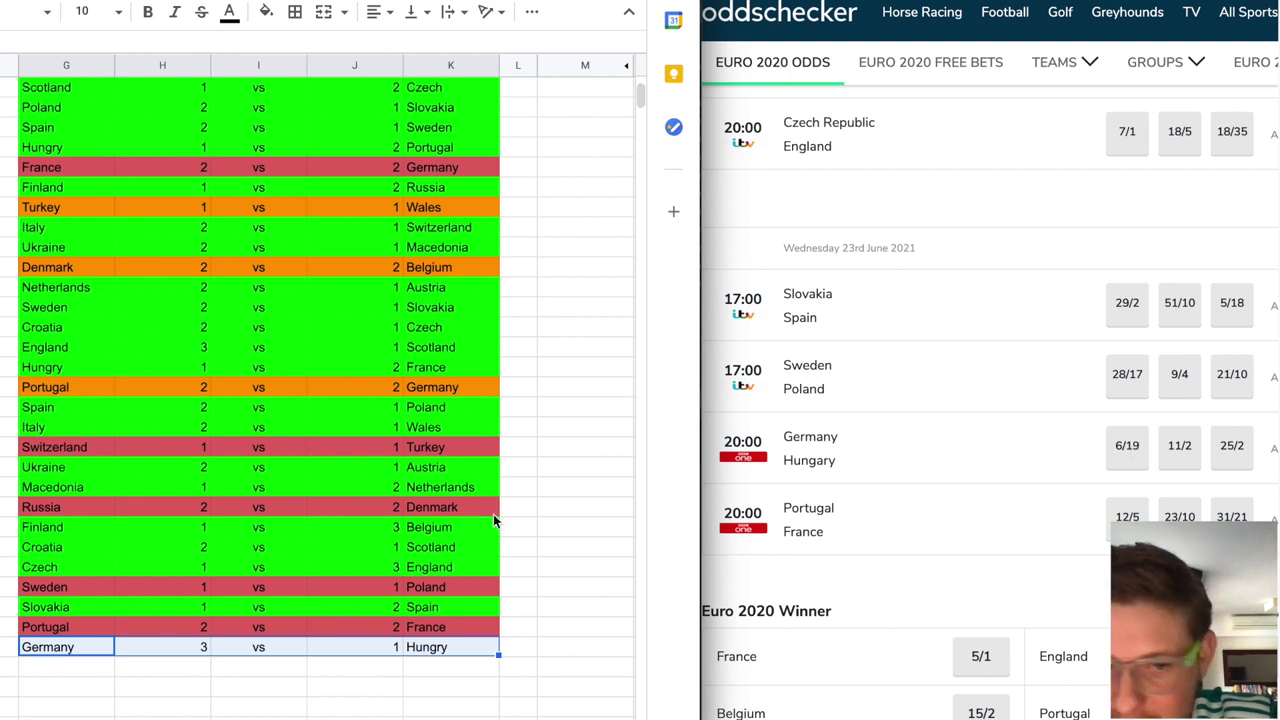
left_click(266, 11)
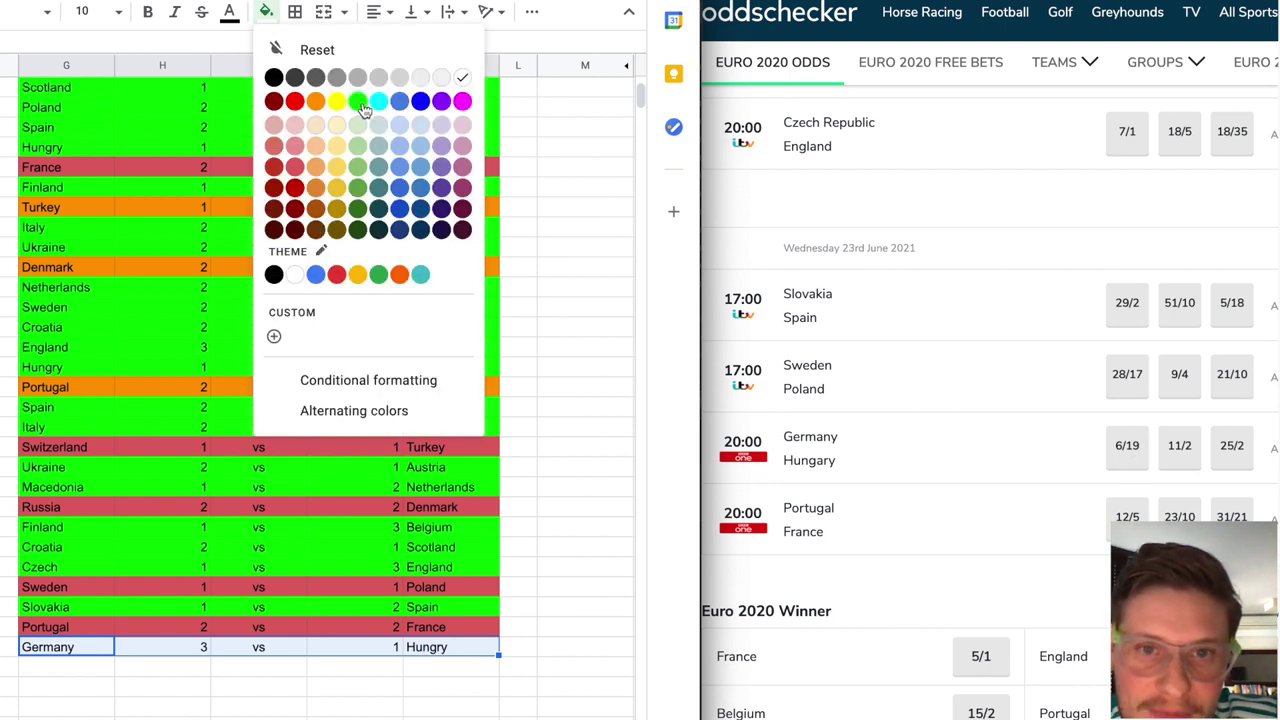
left_click(357, 101)
left_click(380, 370)
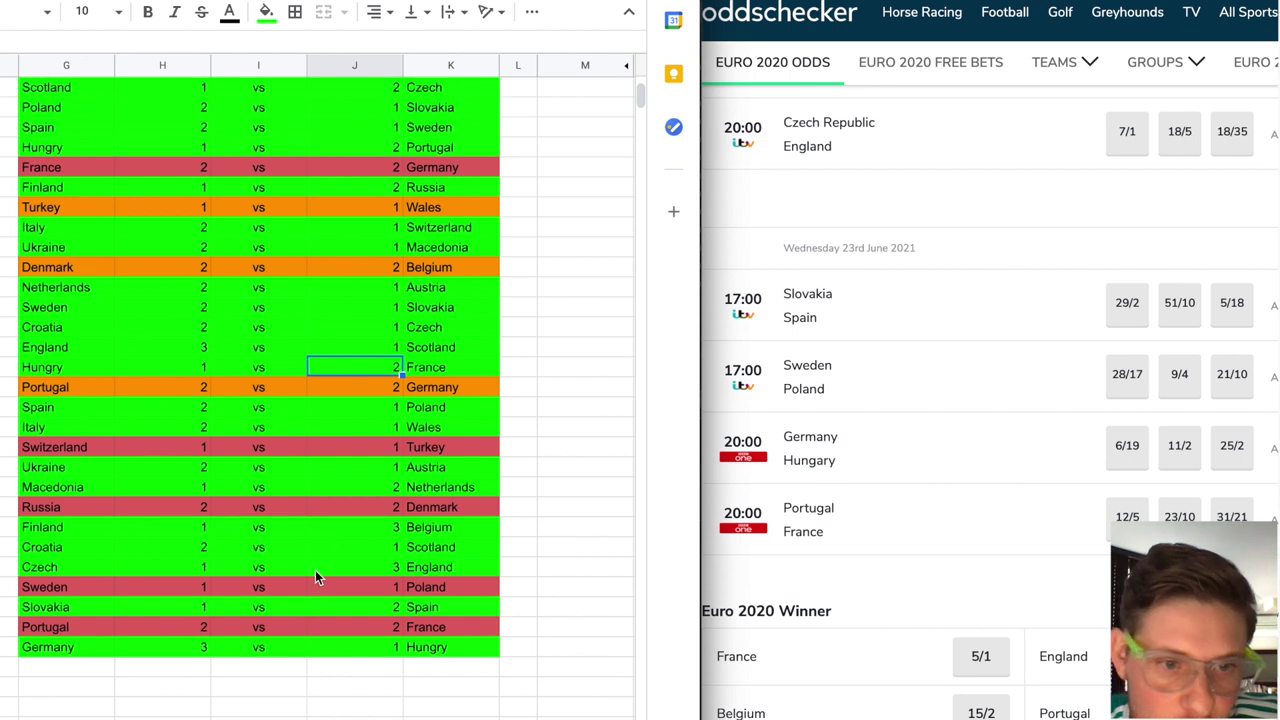
Enter 1, 2 and 3 beside the first three fixtures, in the column directly before the home teams
scroll(344, 570, "up", 2)
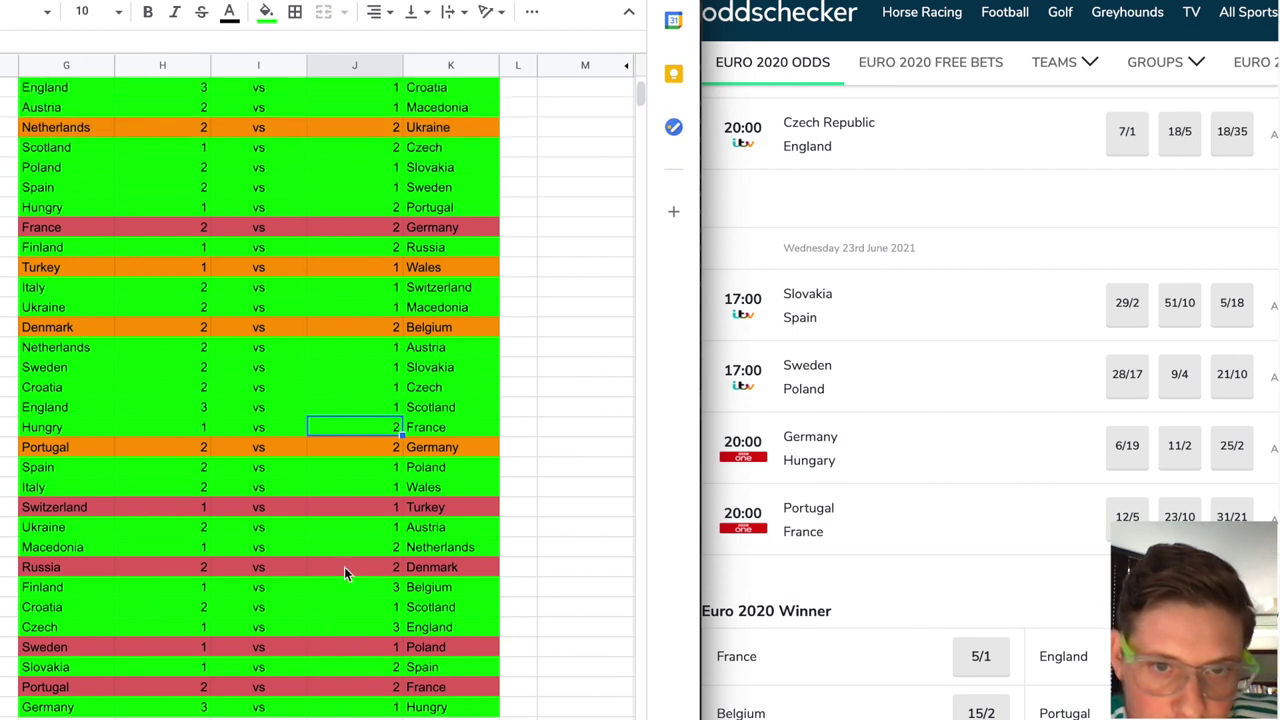
scroll(344, 566, "up", 3)
scroll(344, 566, "right", 1)
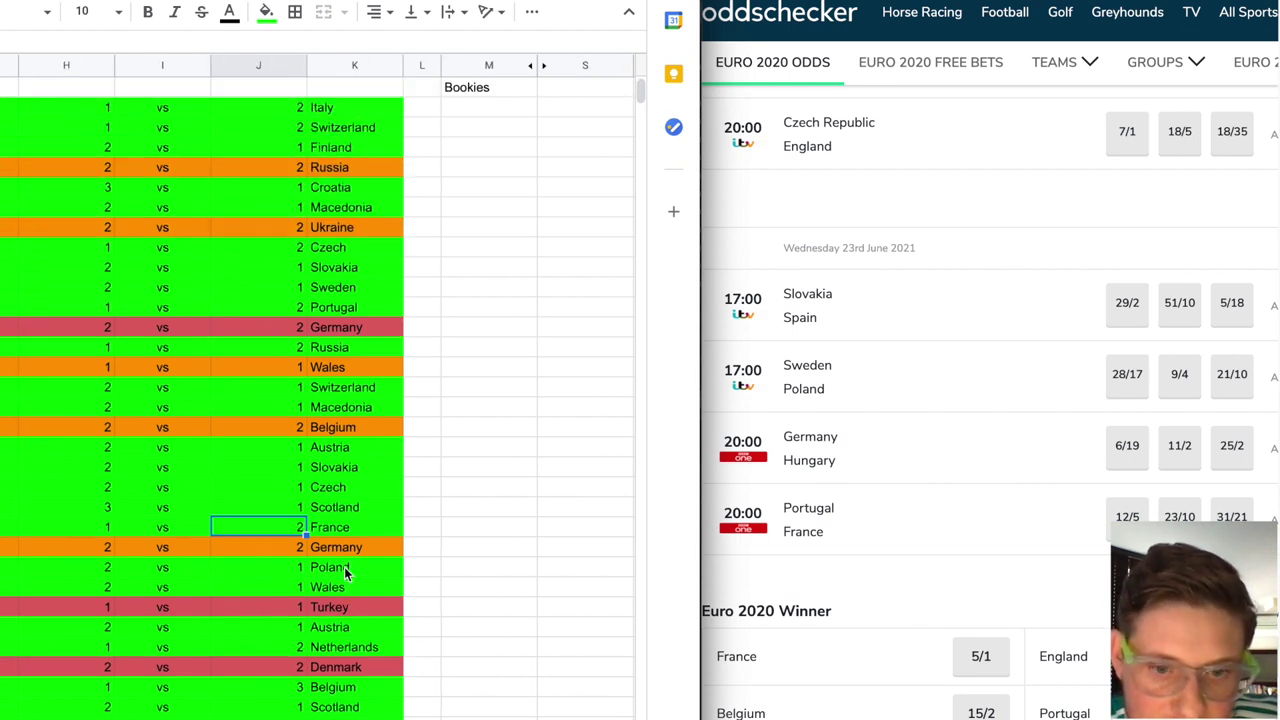
scroll(344, 566, "left", 1)
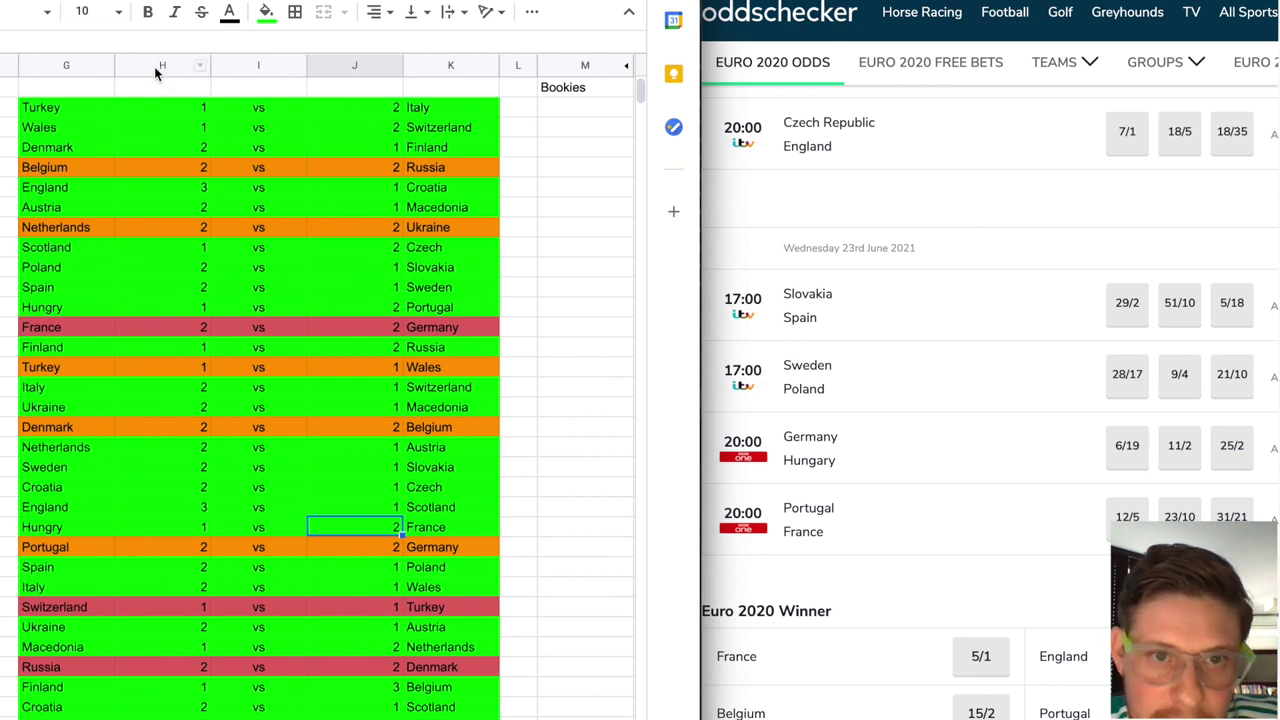
scroll(346, 177, "down", 2)
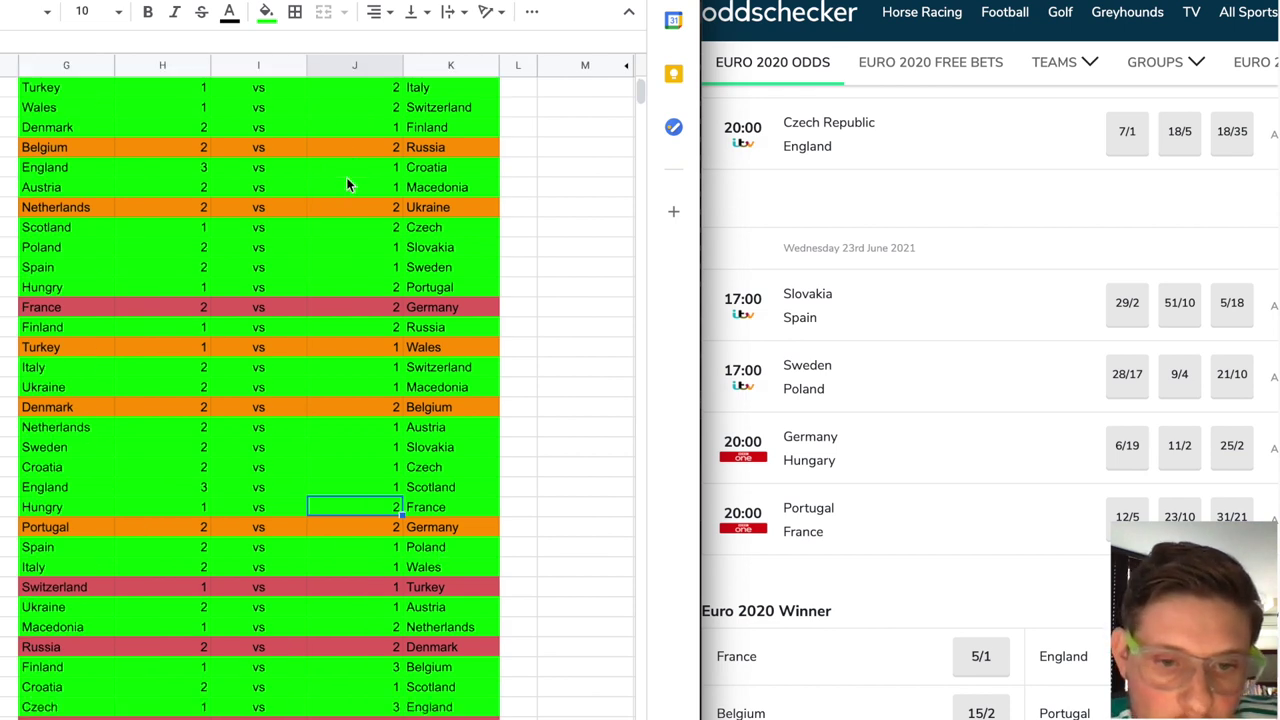
scroll(346, 177, "up", 3)
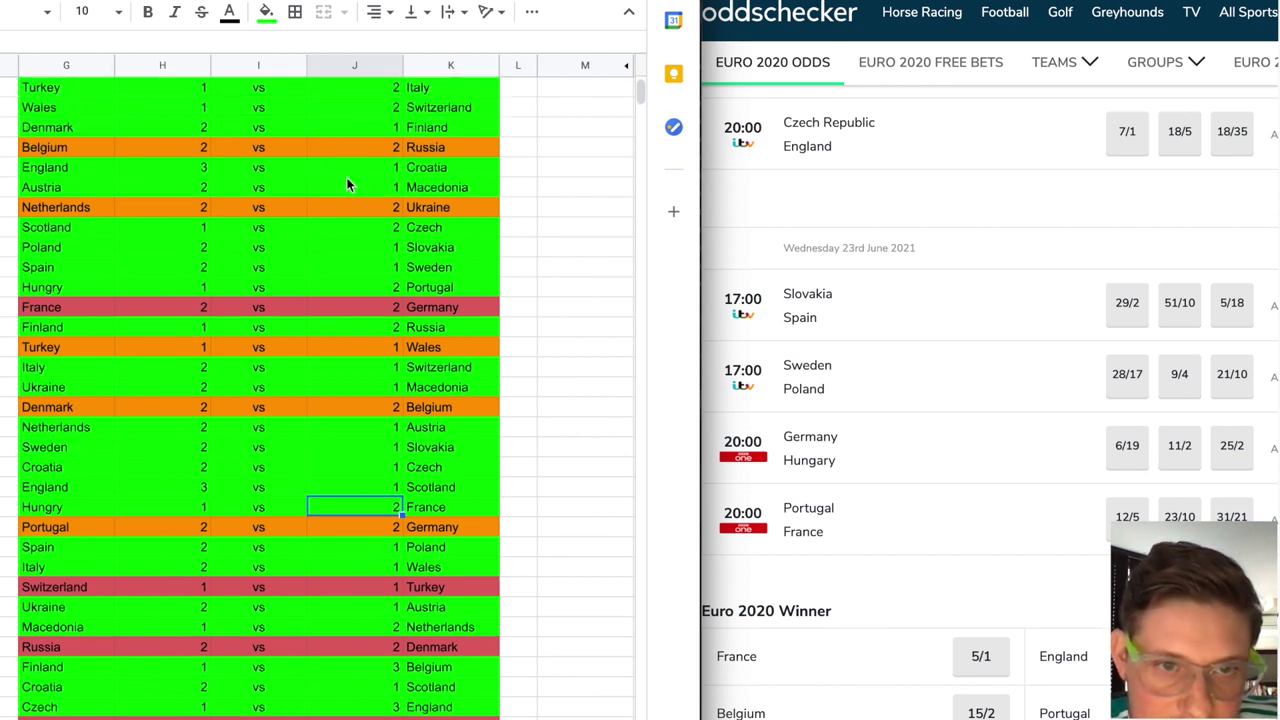
key("ctrl+Up")
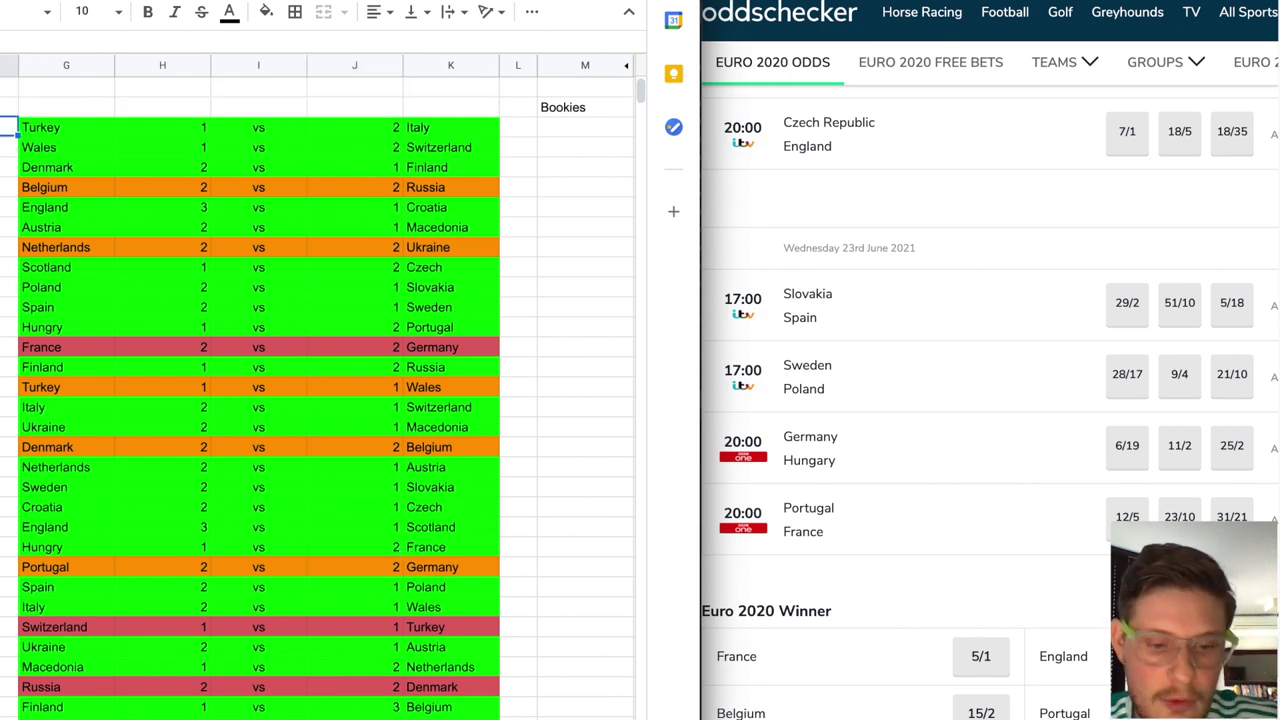
key("ctrl+Left")
type("1")
key("Return")
type("2")
key("Return")
type("3")
key("Return")
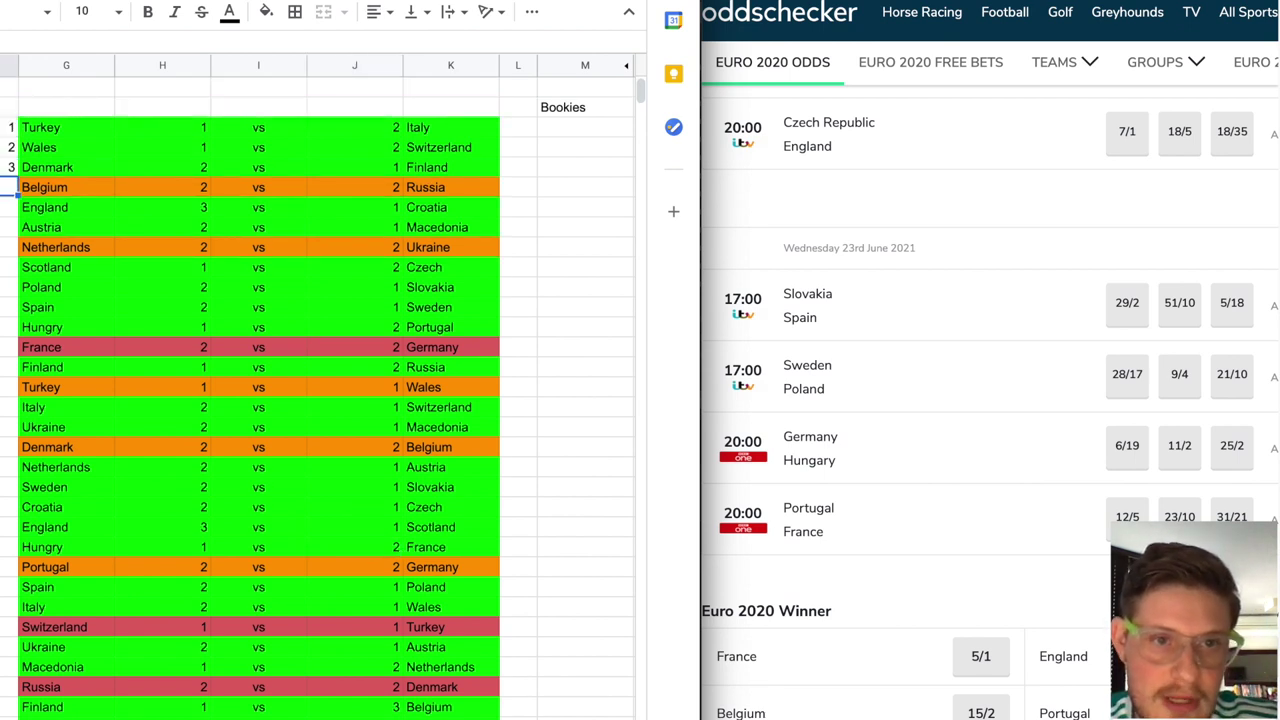
Extend the fixture numbering down the column to 36 at the Germany vs Hungry match
left_click(8, 128)
left_click_drag(4, 130, 4, 169)
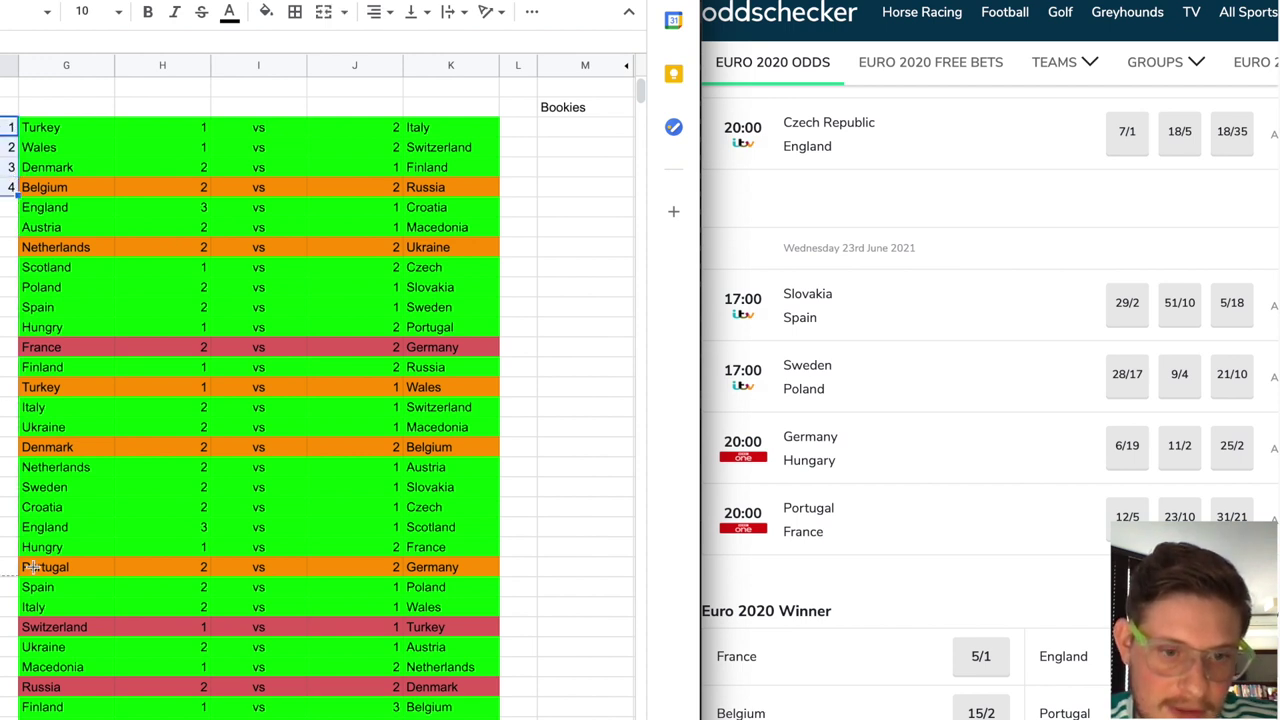
scroll(9, 656, "down", 2)
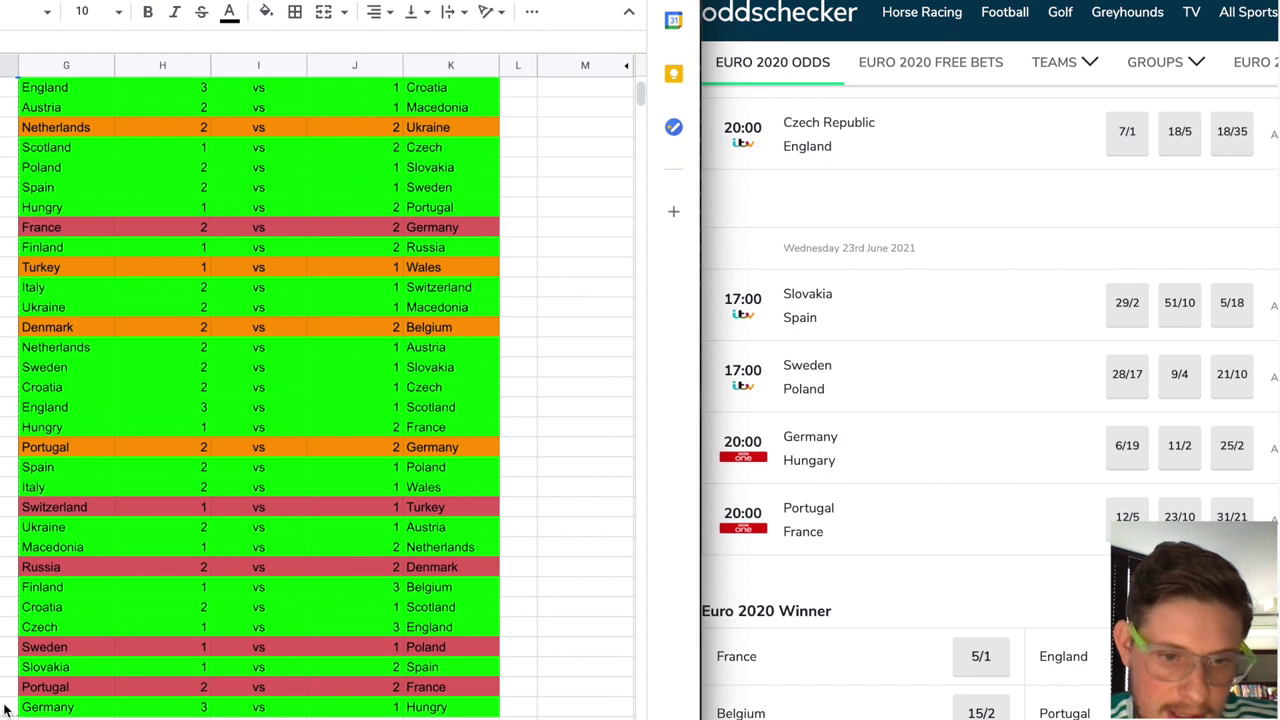
left_click(527, 571)
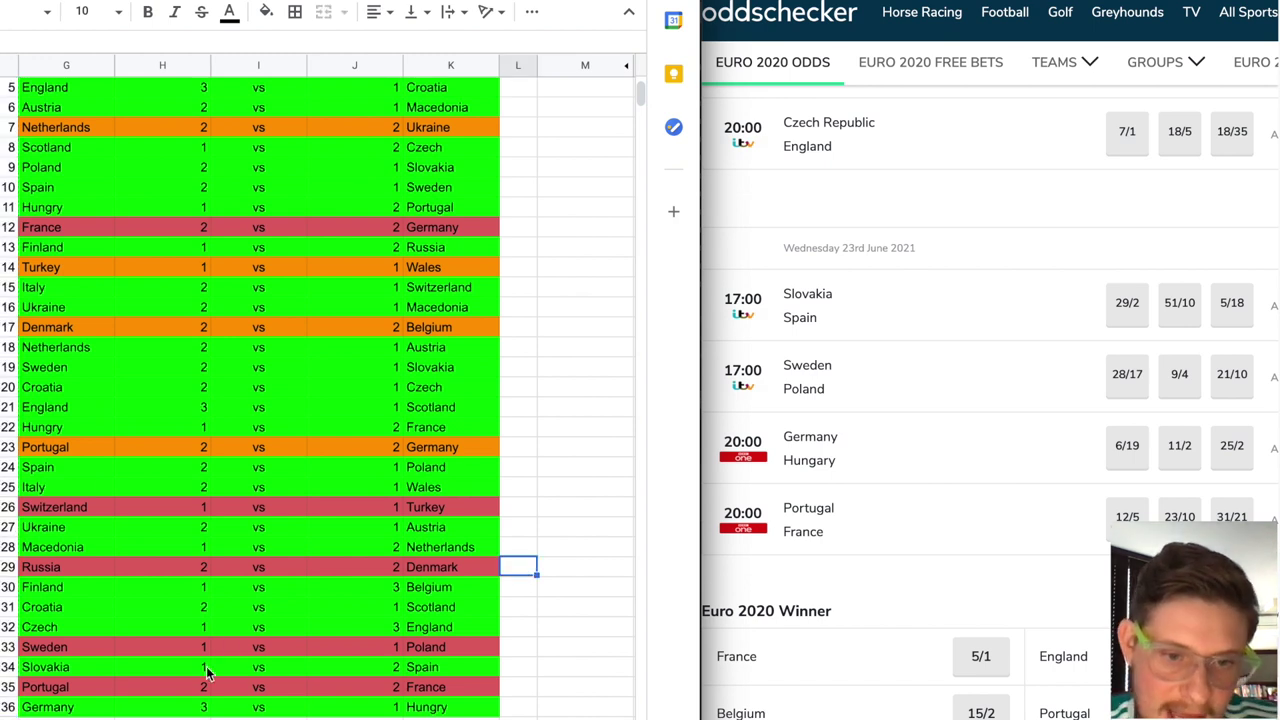
Review the red-marked fixtures from Russia vs Denmark back up to France vs Germany
key("Left")
key("Left")
key("Left")
key("Left")
key("Left")
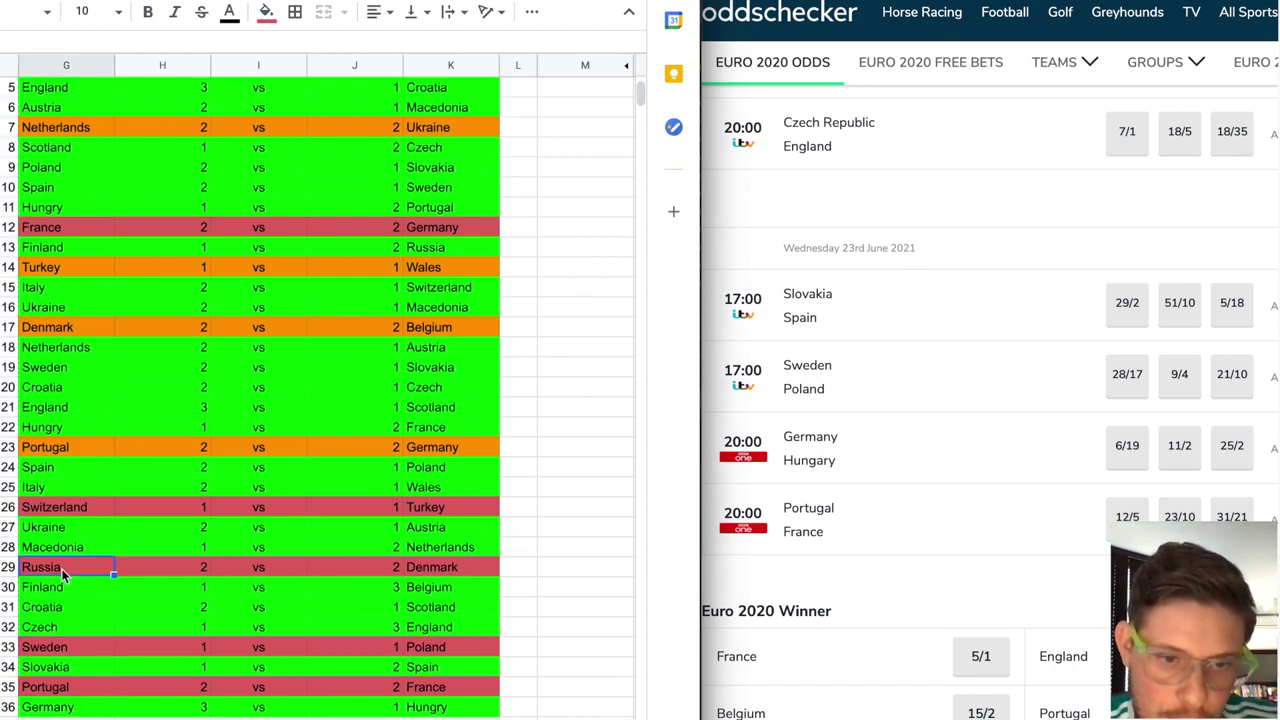
scroll(98, 520, "up", 2)
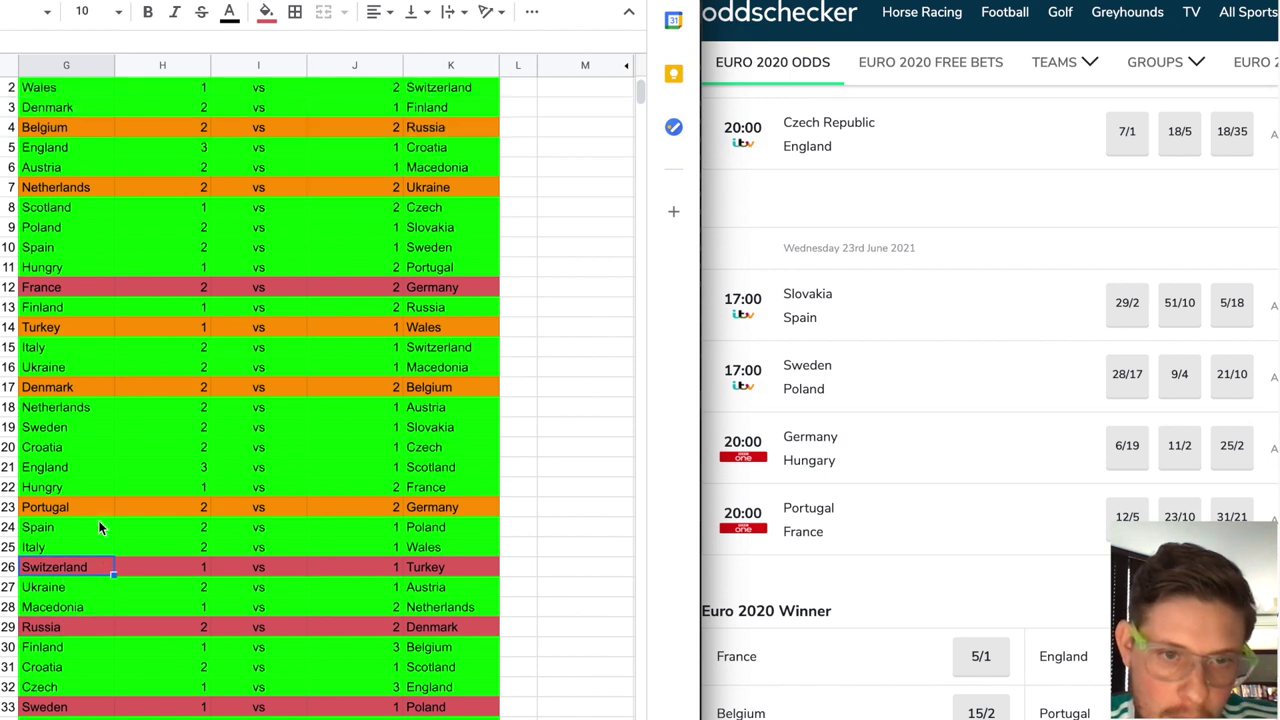
left_click(93, 291)
scroll(85, 372, "up", 2)
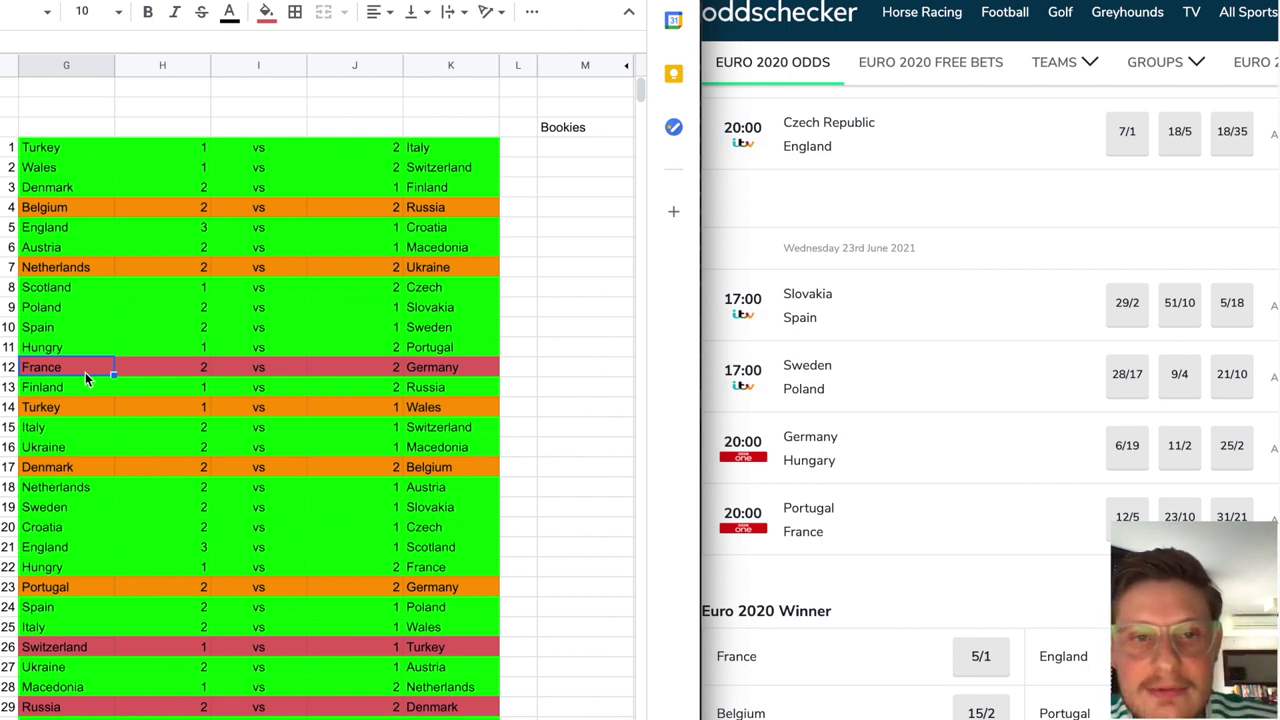
Review the orange-marked fixtures, starting with Belgium vs Russia and Netherlands vs Ukraine, and look over the whole coloured fixture list
left_click(73, 213)
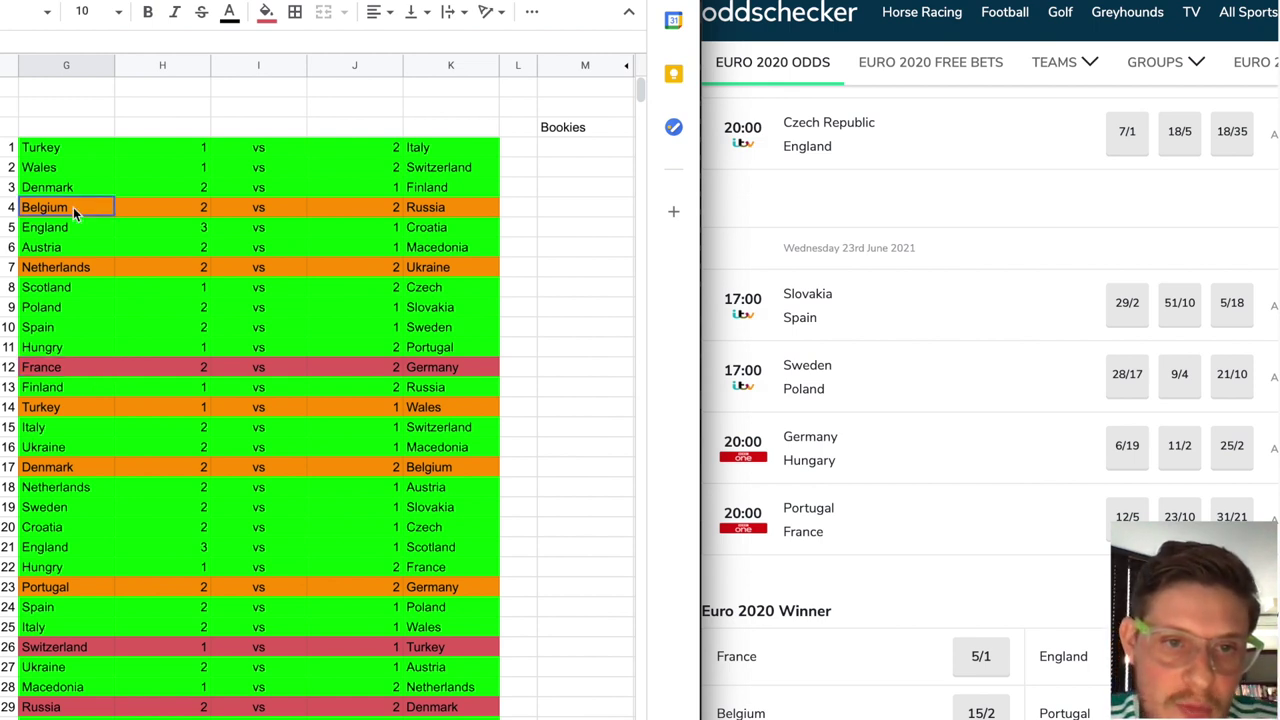
left_click(57, 272)
scroll(240, 380, "down", 3)
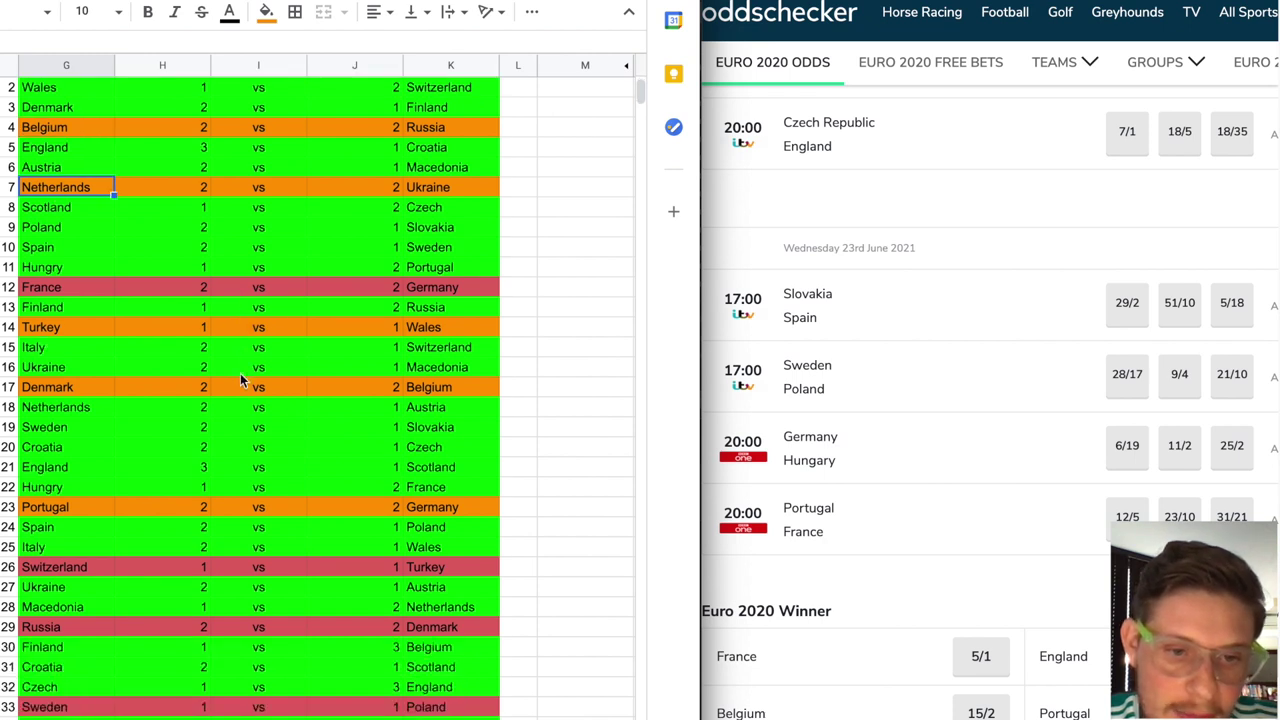
scroll(240, 380, "up", 3)
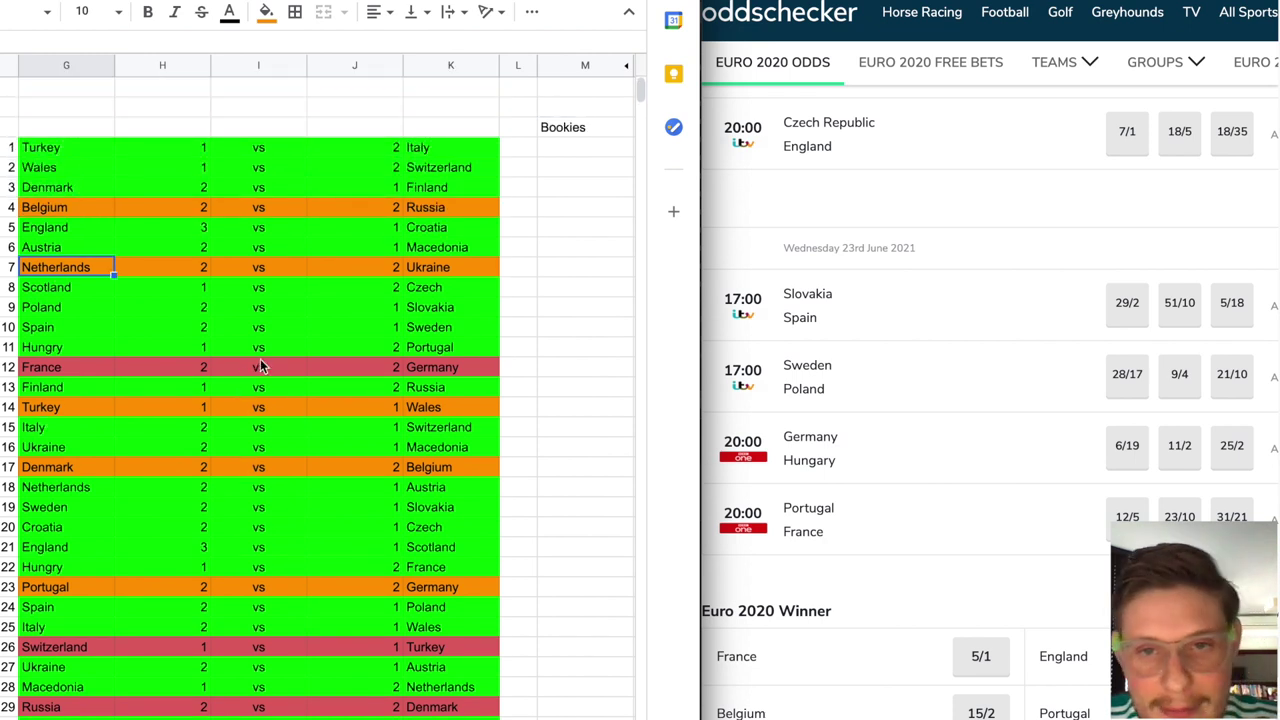
left_click(71, 127)
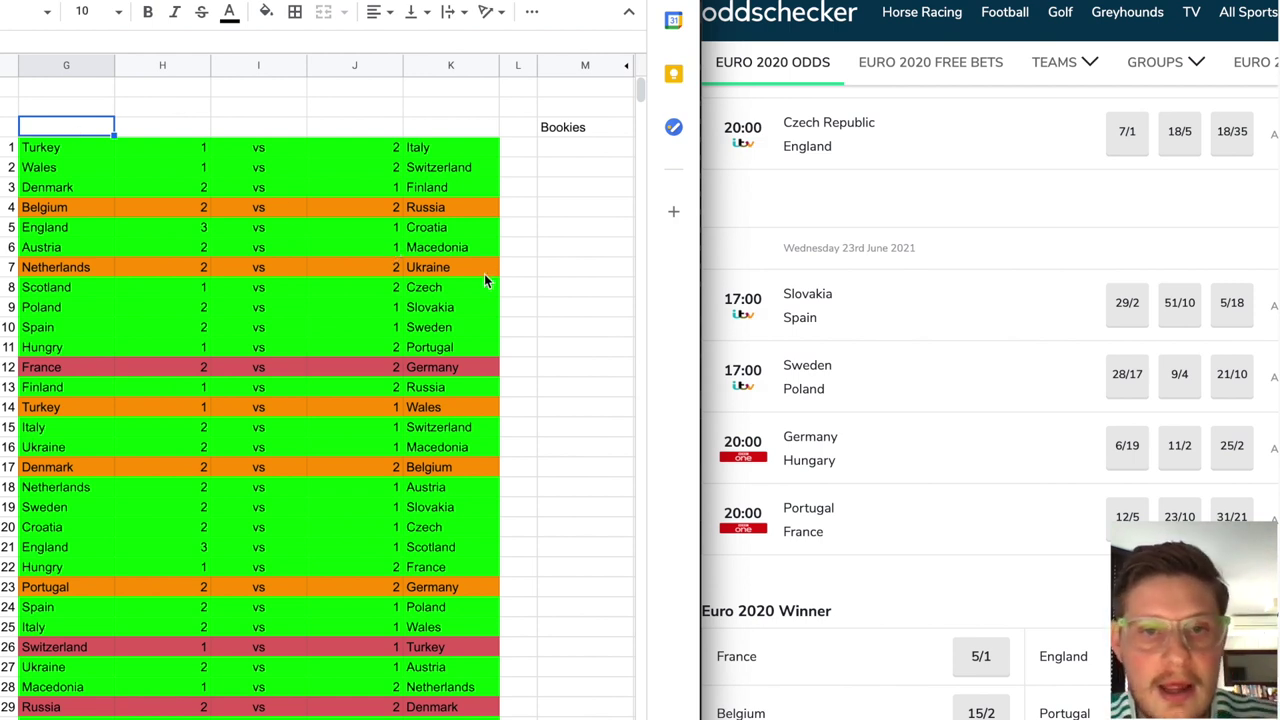
scroll(472, 322, "down", 1)
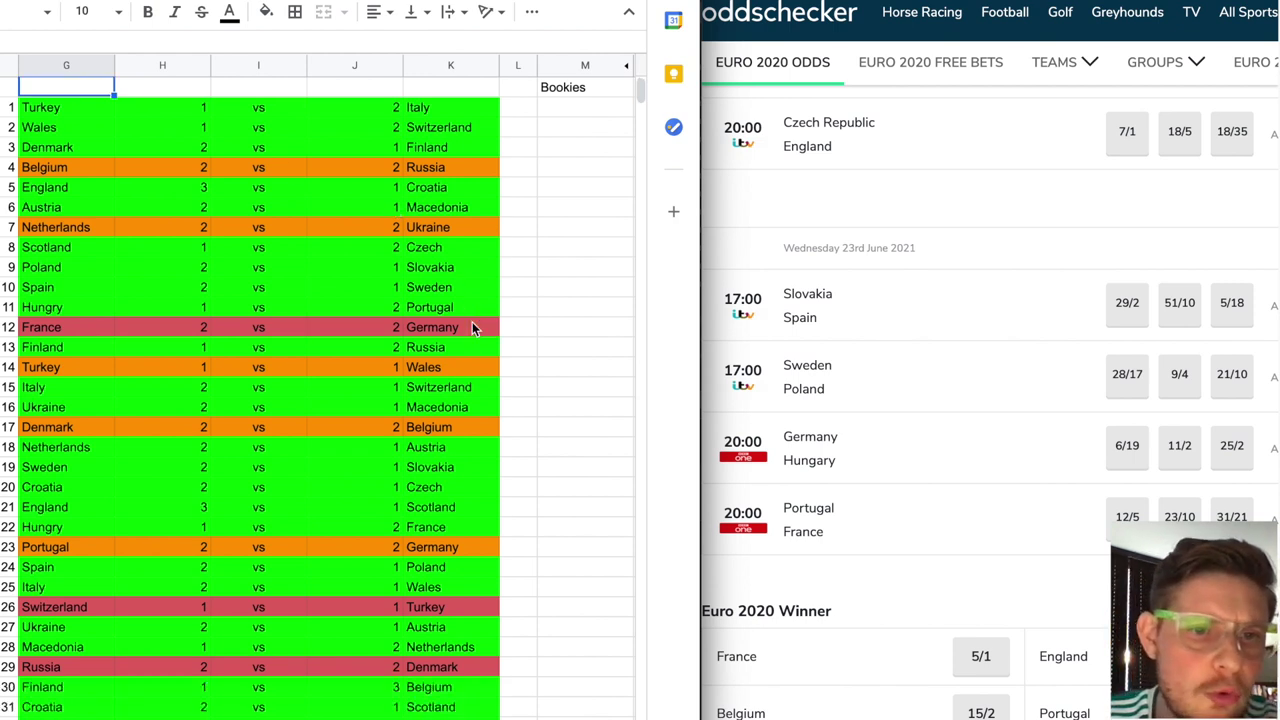
scroll(472, 327, "up", 1)
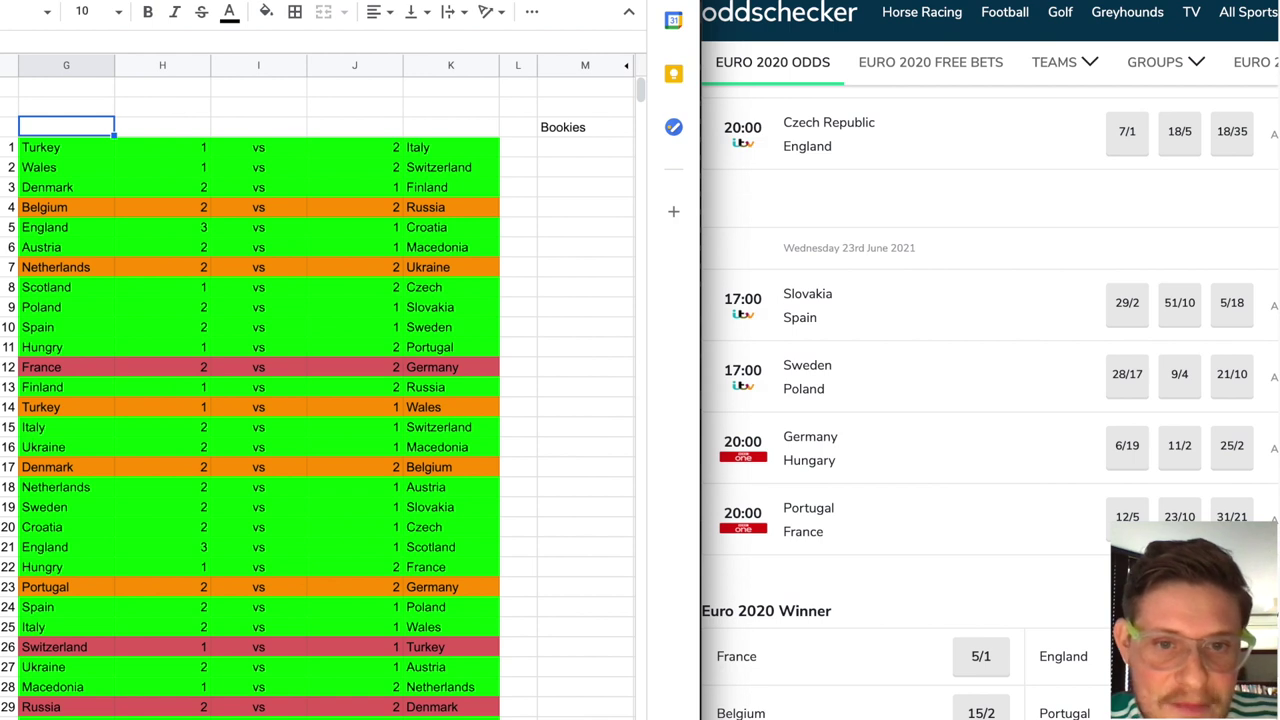
scroll(59, 224, "down", 3)
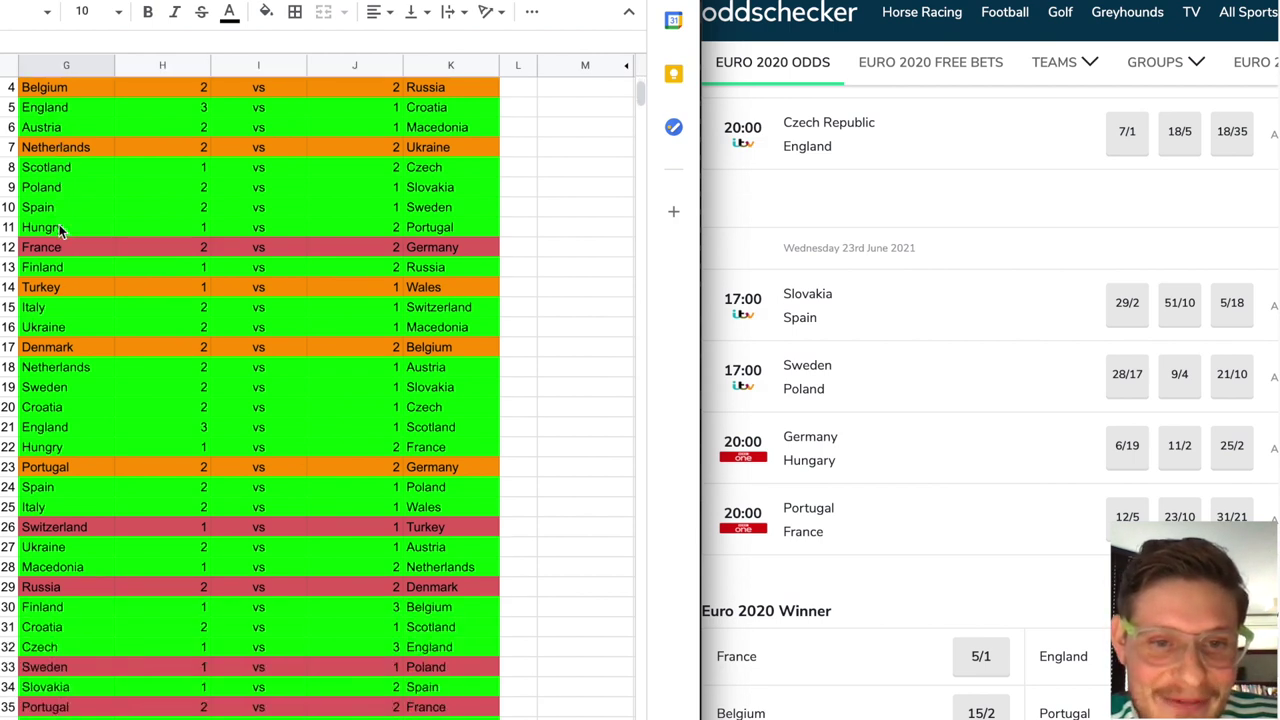
scroll(59, 229, "up", 3)
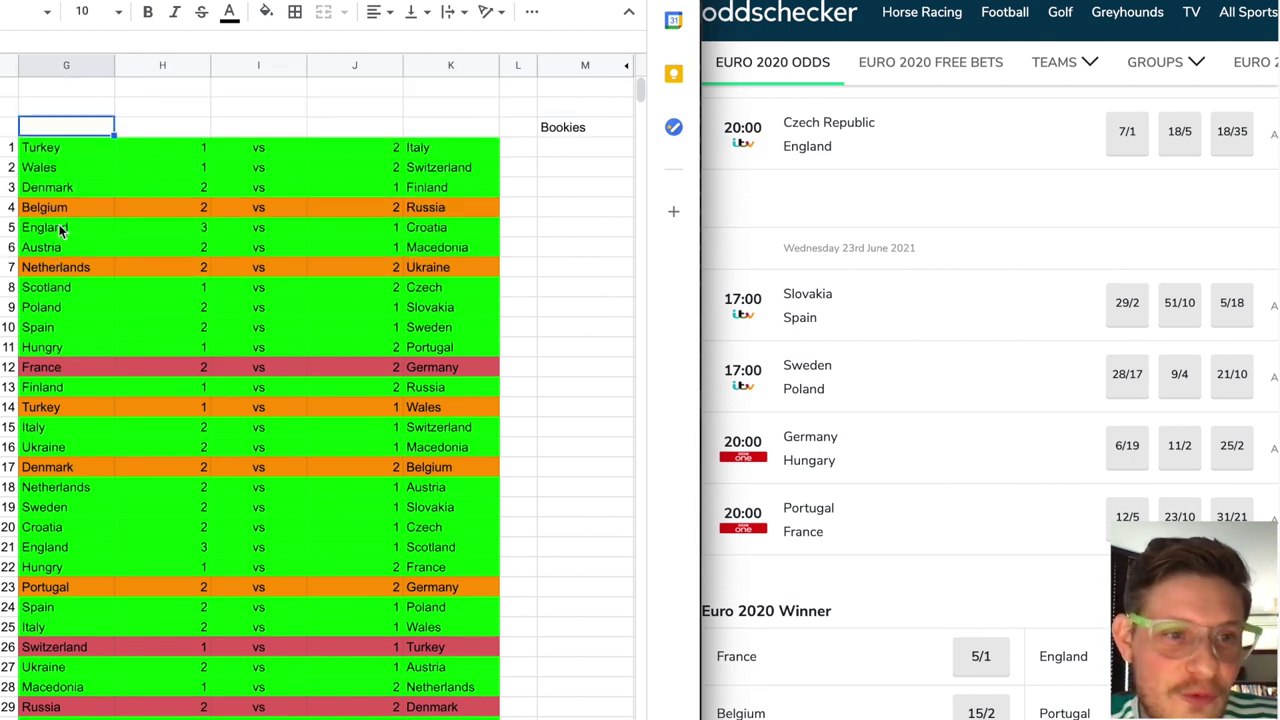